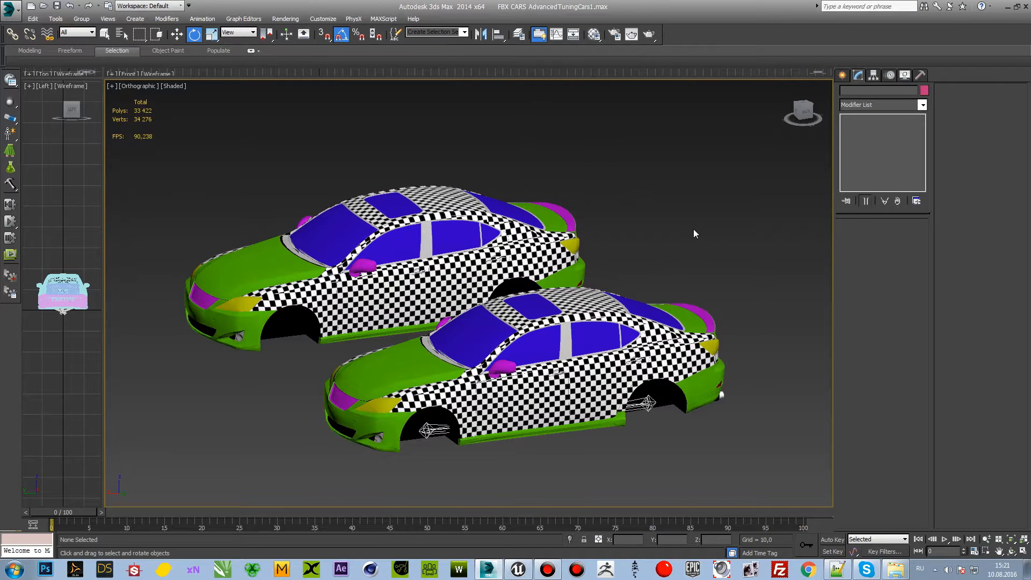
pyautogui.moveTo(617, 271); pyautogui.dragTo(611, 272, button='middle')
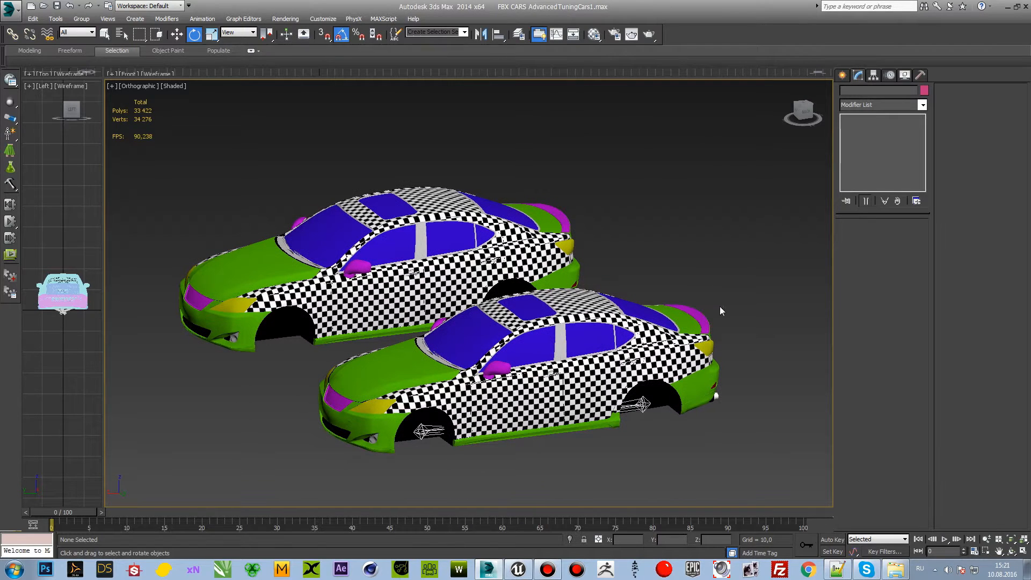
pyautogui.moveTo(805, 112); pyautogui.dragTo(806, 116)
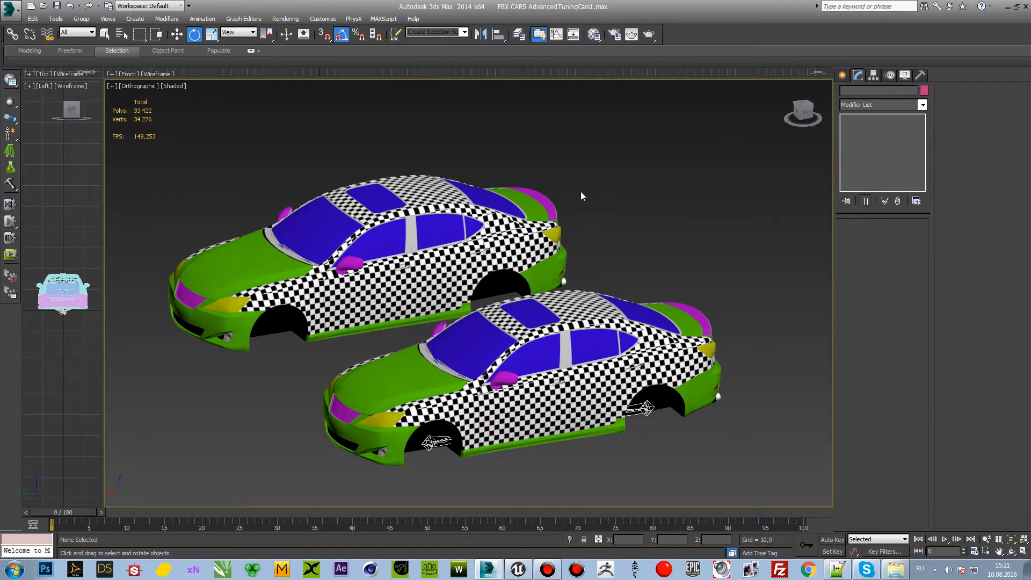
pyautogui.moveTo(643, 206); pyautogui.dragTo(635, 206, button='middle')
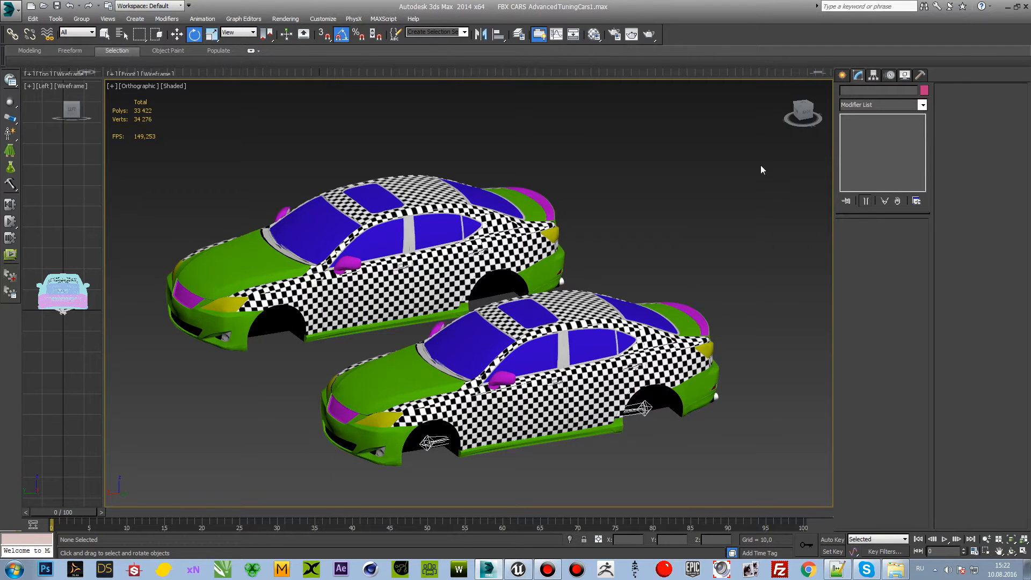
pyautogui.moveTo(804, 114); pyautogui.dragTo(803, 106)
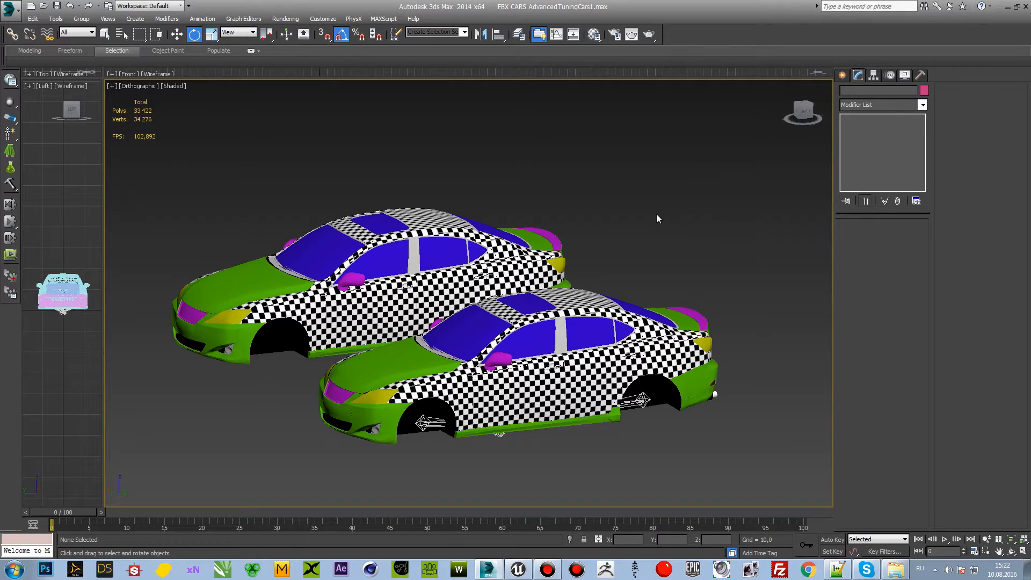
pyautogui.keyDown('alt'); pyautogui.moveTo(656, 214); pyautogui.dragTo(655, 186, button='middle'); pyautogui.keyUp('alt')
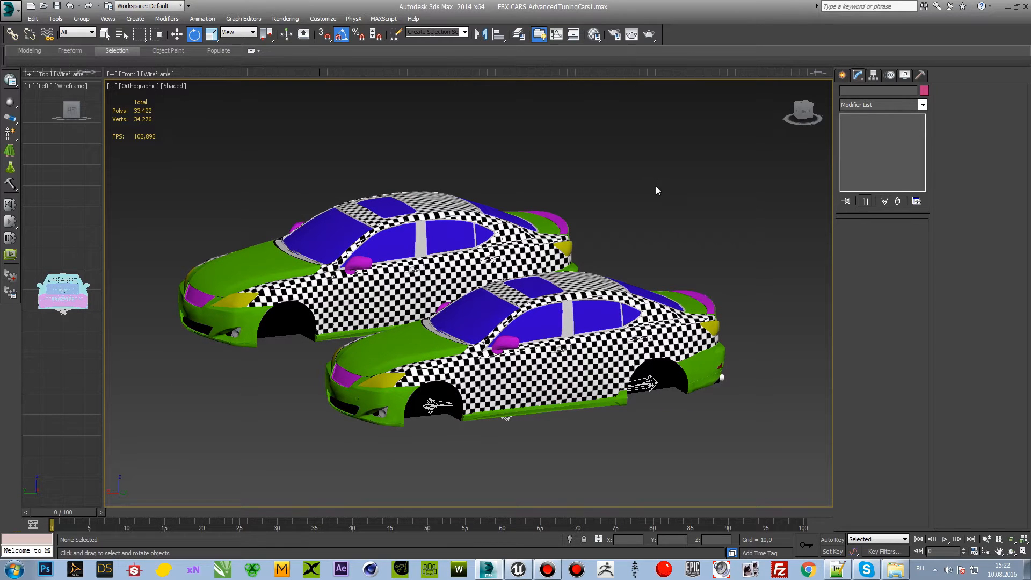
pyautogui.keyDown('alt'); pyautogui.moveTo(669, 214); pyautogui.dragTo(624, 231, button='middle'); pyautogui.keyUp('alt')
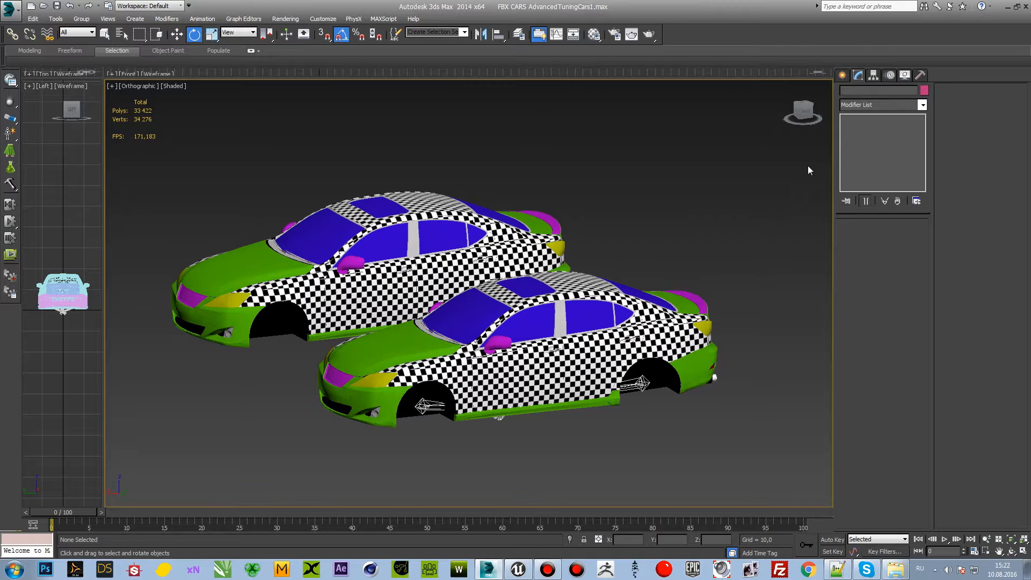
pyautogui.moveTo(804, 110); pyautogui.dragTo(806, 114)
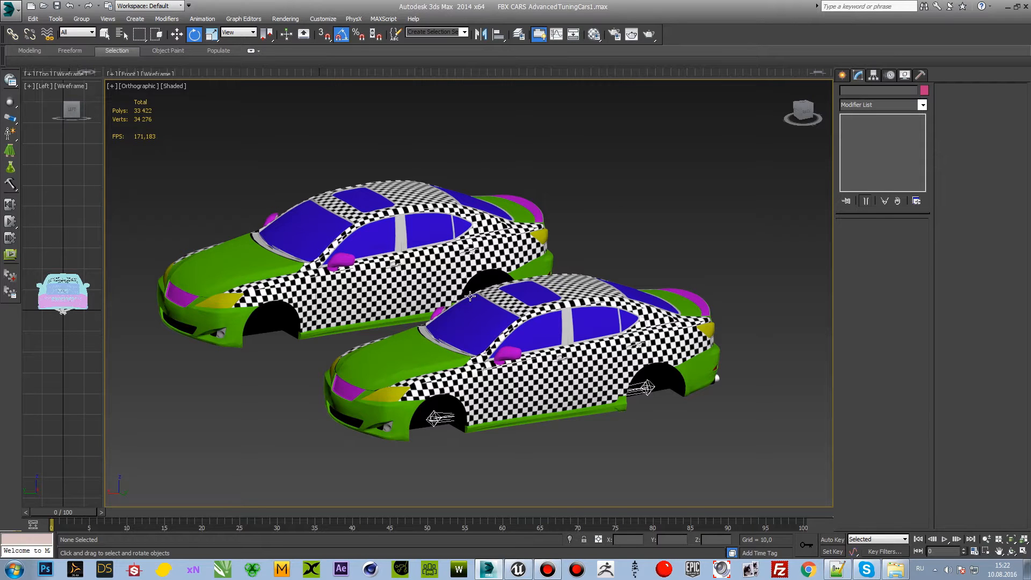
# Step: Switch to Windows Explorer to view the car's exported FBX part files in the гайд folder, and return to 3ds Max
pyautogui.click(896, 569)
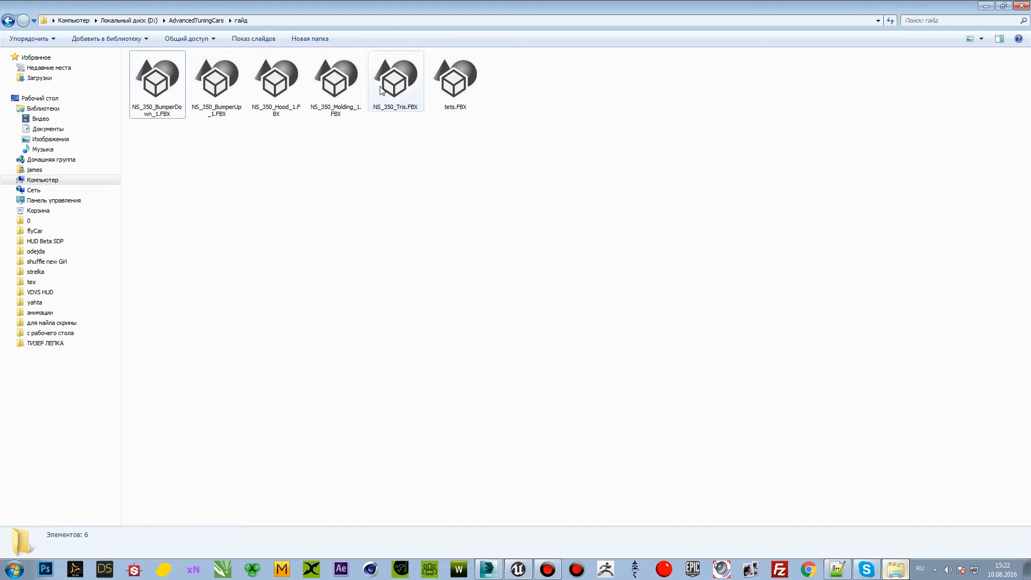
pyautogui.click(405, 148)
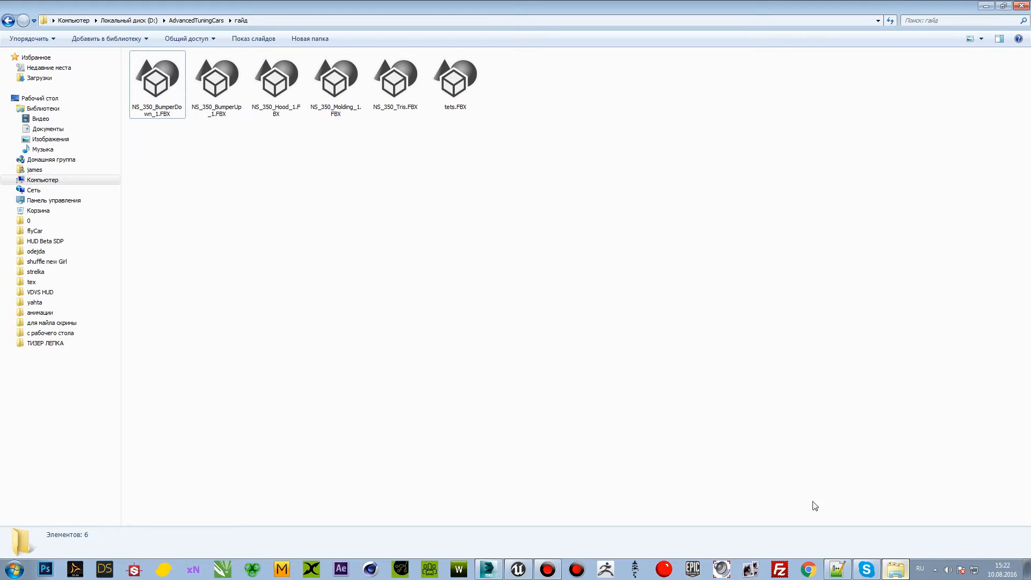
pyautogui.click(489, 569)
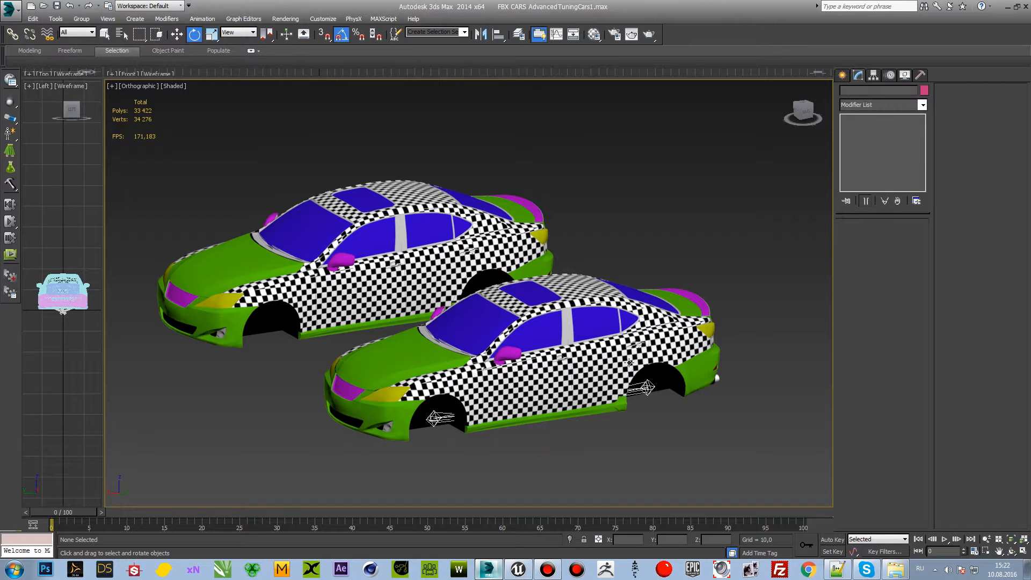
pyautogui.moveTo(804, 112)
pyautogui.mouseDown()
pyautogui.moveTo(755, 132)
pyautogui.moveTo(779, 123)
pyautogui.moveTo(812, 131)
pyautogui.moveTo(810, 110)
pyautogui.mouseUp()
pyautogui.moveTo(649, 229); pyautogui.dragTo(646, 216, button='middle')
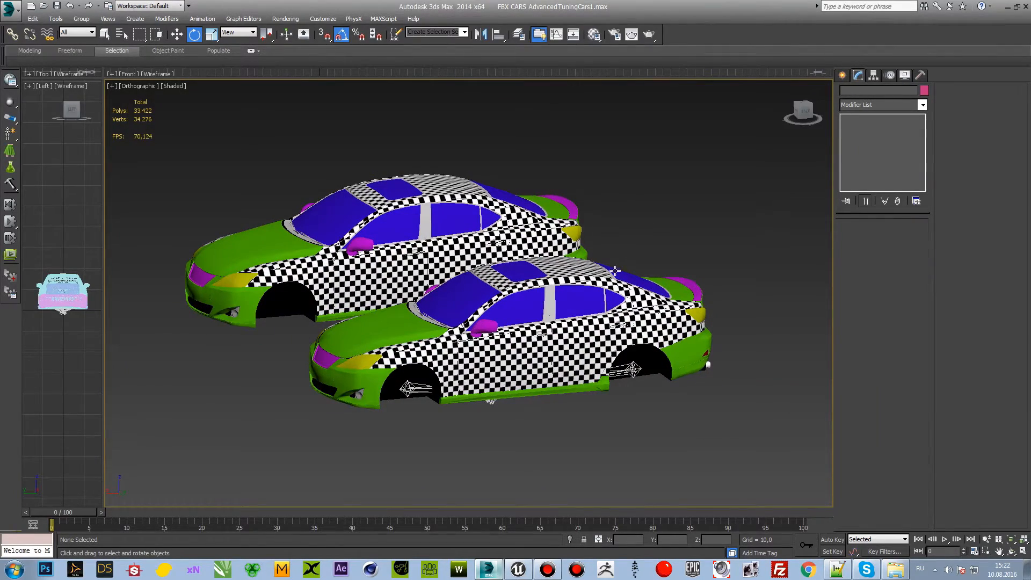
pyautogui.moveTo(619, 252); pyautogui.dragTo(620, 244, button='middle')
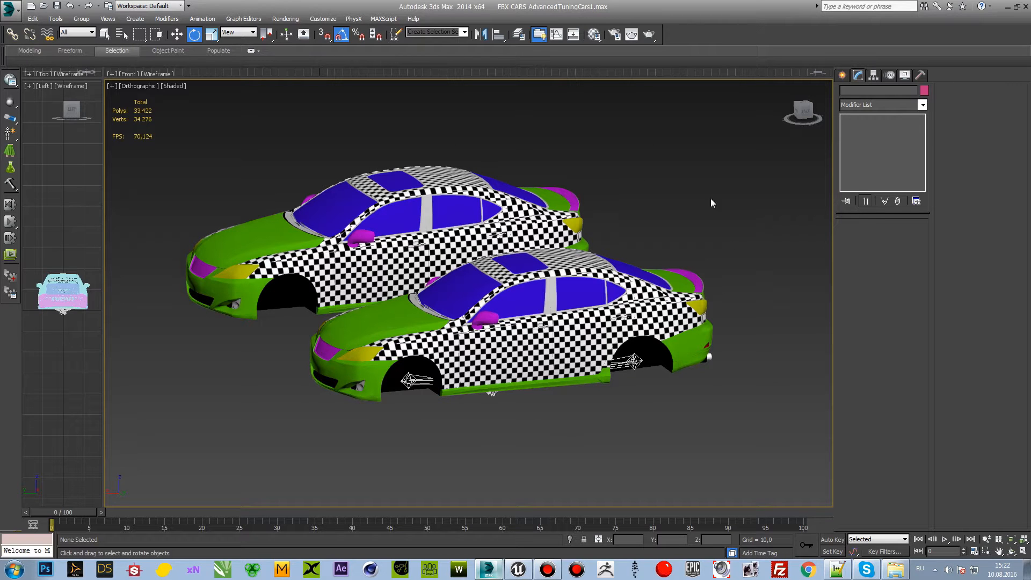
pyautogui.scroll(2, 540, 387)
pyautogui.scroll(3, 513, 378)
pyautogui.scroll(-3, 513, 378)
pyautogui.moveTo(694, 263); pyautogui.dragTo(650, 250, button='middle')
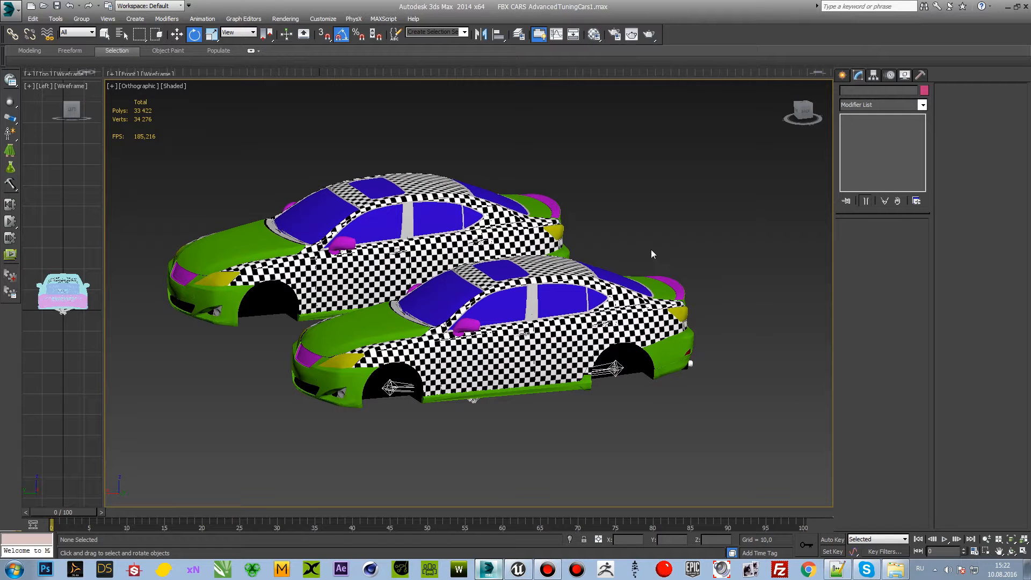
pyautogui.moveTo(546, 279); pyautogui.dragTo(549, 281, button='middle')
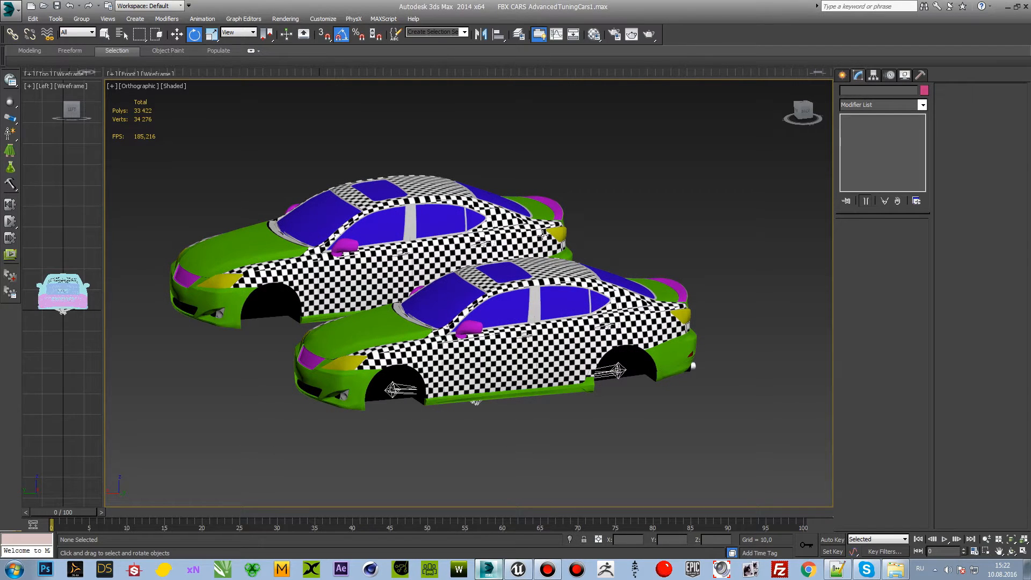
# Step: Inspect the mesh of the whole scene and of the front car's body by selecting them, and clear the selection
pyautogui.hotkey('ctrl', 'a')
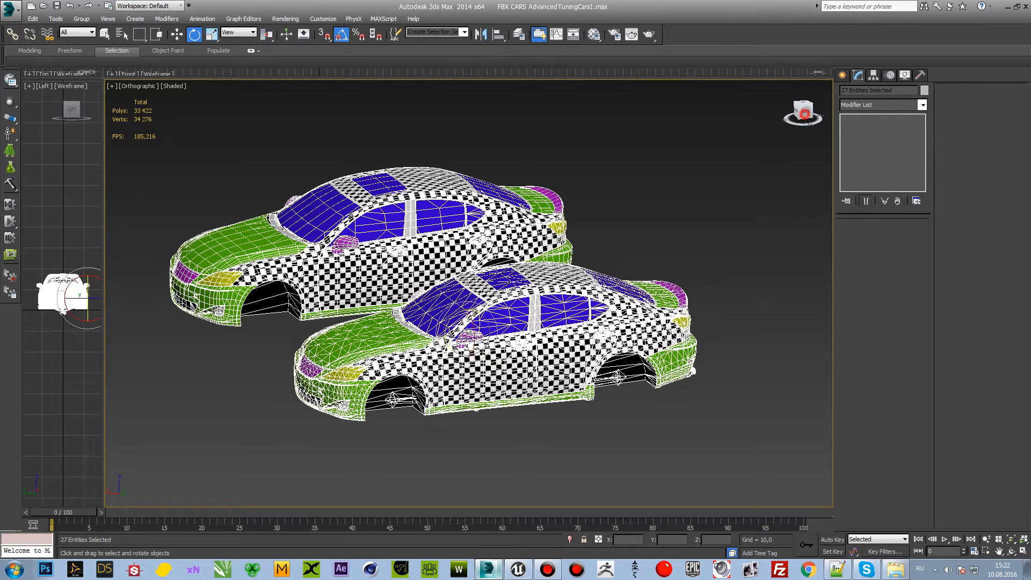
pyautogui.click(735, 162)
pyautogui.click(561, 338)
pyautogui.click(559, 433)
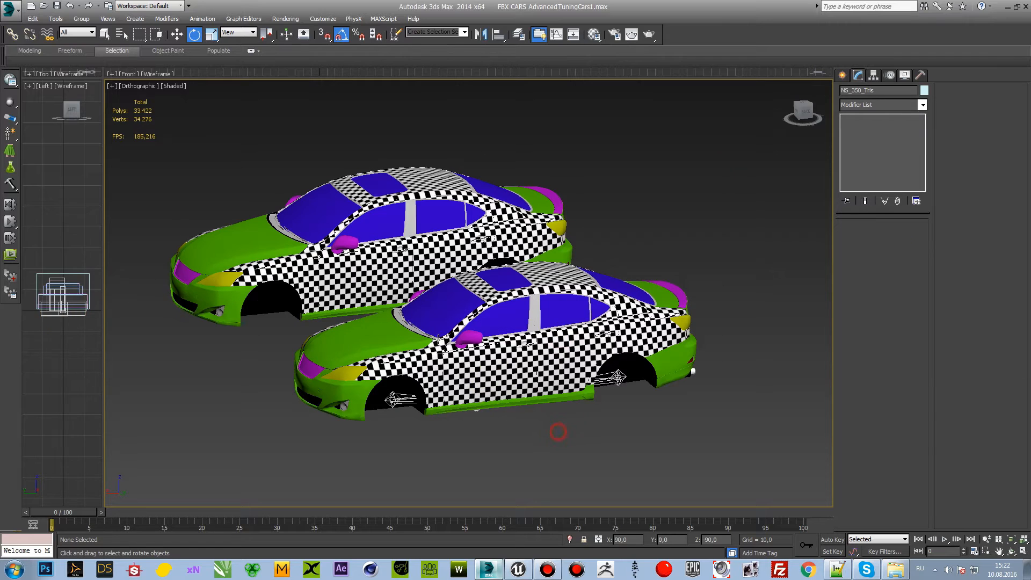
pyautogui.scroll(4, 535, 425)
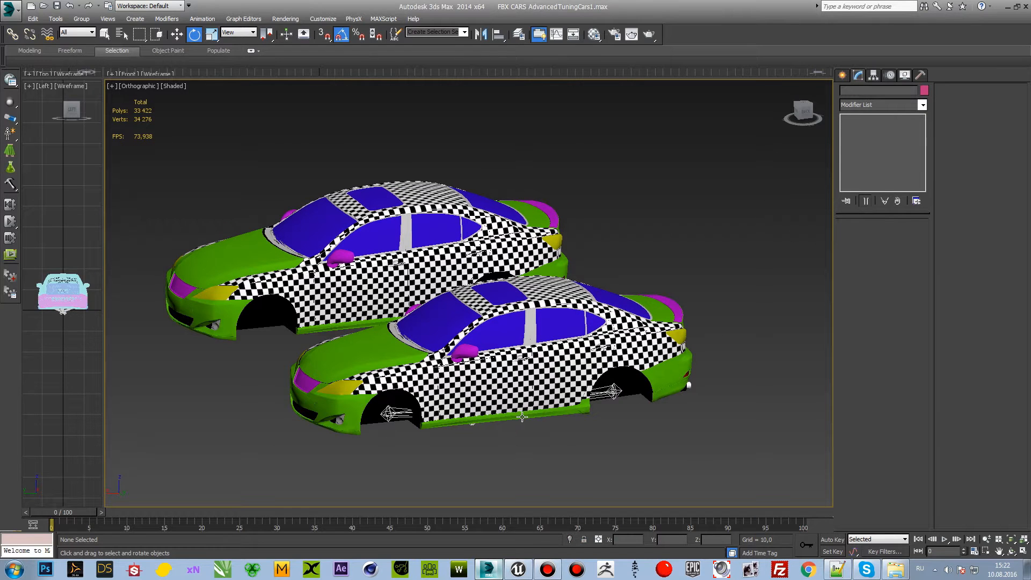
pyautogui.moveTo(510, 399); pyautogui.dragTo(511, 404, button='middle')
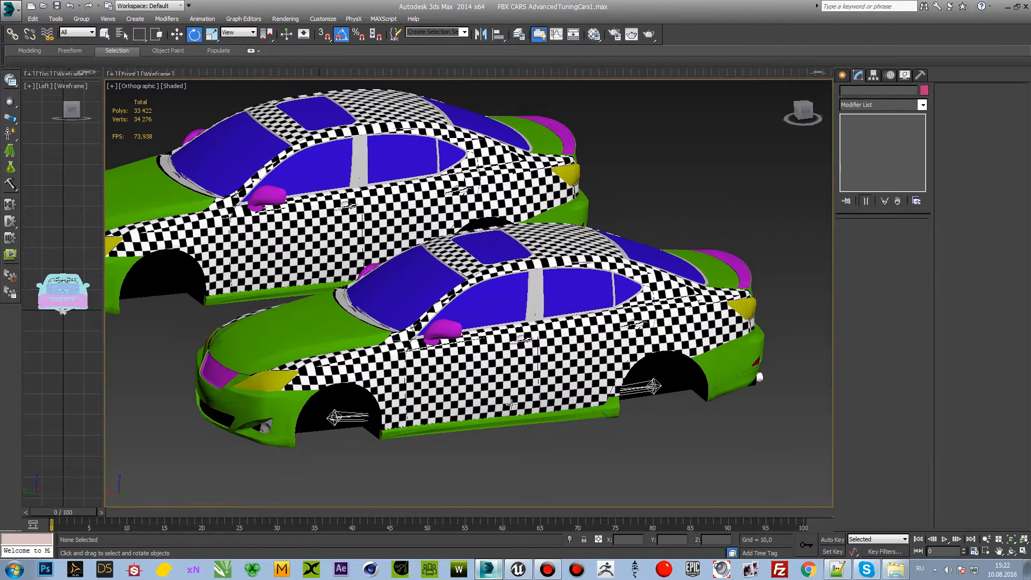
pyautogui.moveTo(805, 117); pyautogui.dragTo(803, 112)
pyautogui.moveTo(705, 195); pyautogui.dragTo(712, 181, button='middle')
pyautogui.click(521, 342)
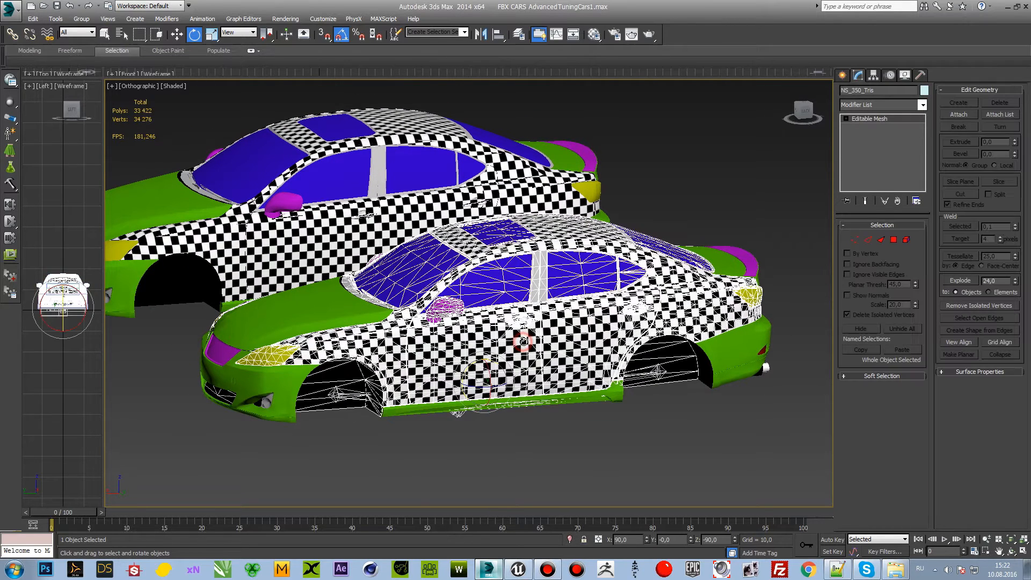
pyautogui.click(701, 200)
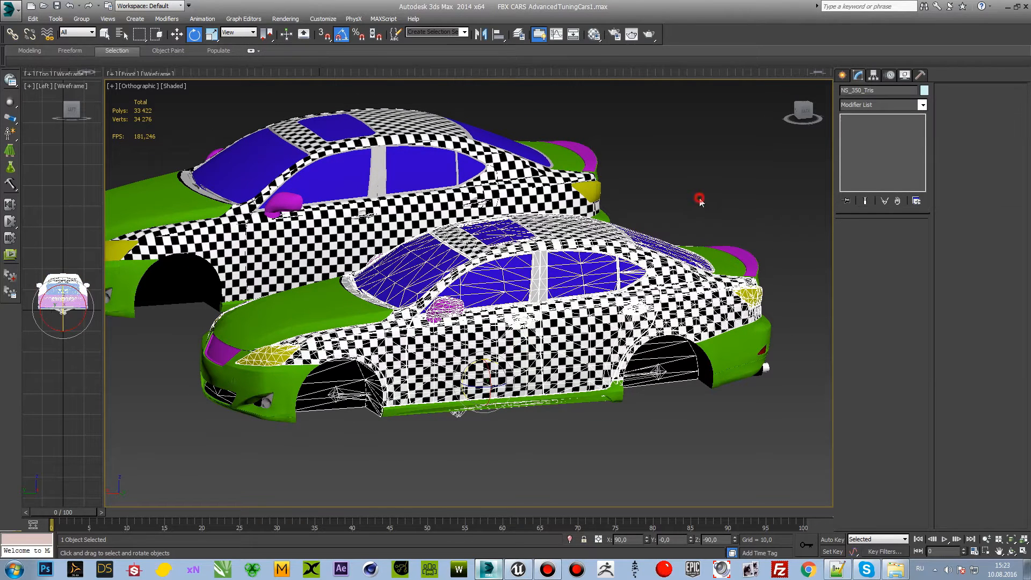
# Step: Hide the rear copy of the car so only the front car stays in the viewport
pyautogui.click(432, 190)
pyautogui.rightClick(433, 191)
pyautogui.click(461, 156)
pyautogui.keyDown('alt'); pyautogui.moveTo(440, 178); pyautogui.dragTo(716, 186, button='middle'); pyautogui.keyUp('alt')
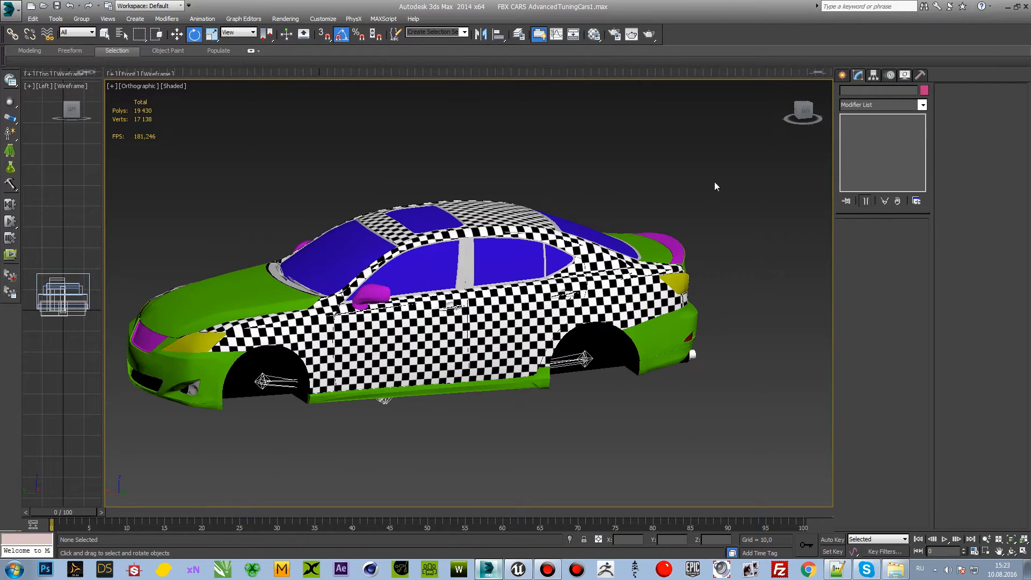
# Step: Hide the front car's checkered body NS_350_Tris to expose the bones inside it
pyautogui.click(799, 114)
pyautogui.moveTo(449, 188); pyautogui.dragTo(503, 233, button='middle')
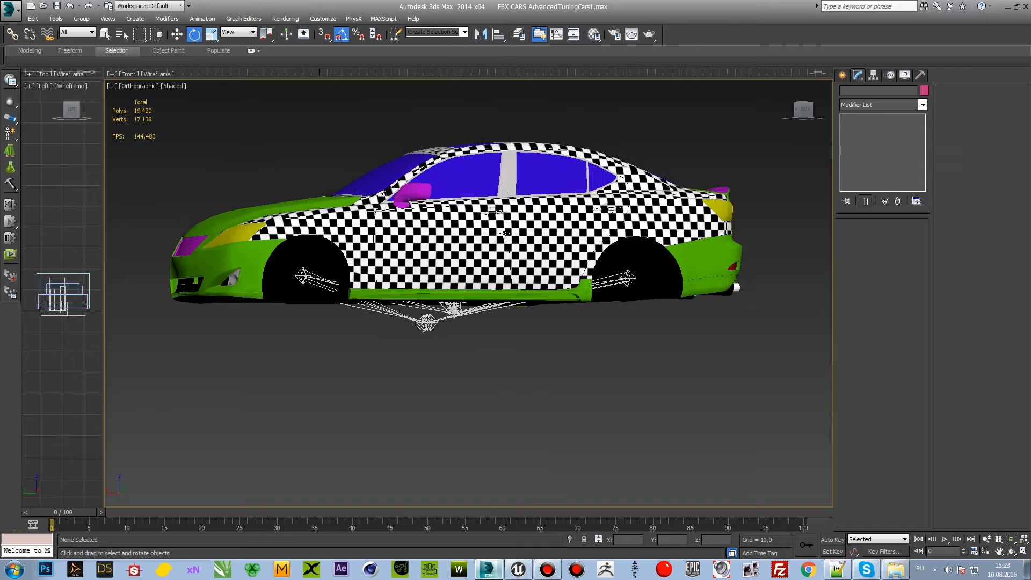
pyautogui.click(503, 234)
pyautogui.rightClick(503, 234)
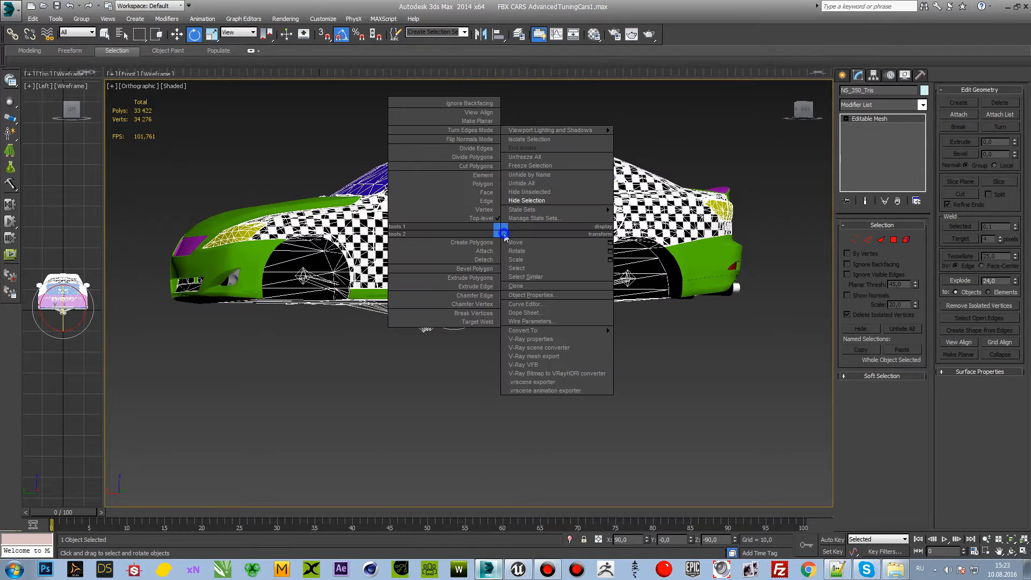
pyautogui.click(531, 212)
pyautogui.moveTo(801, 114); pyautogui.dragTo(789, 134)
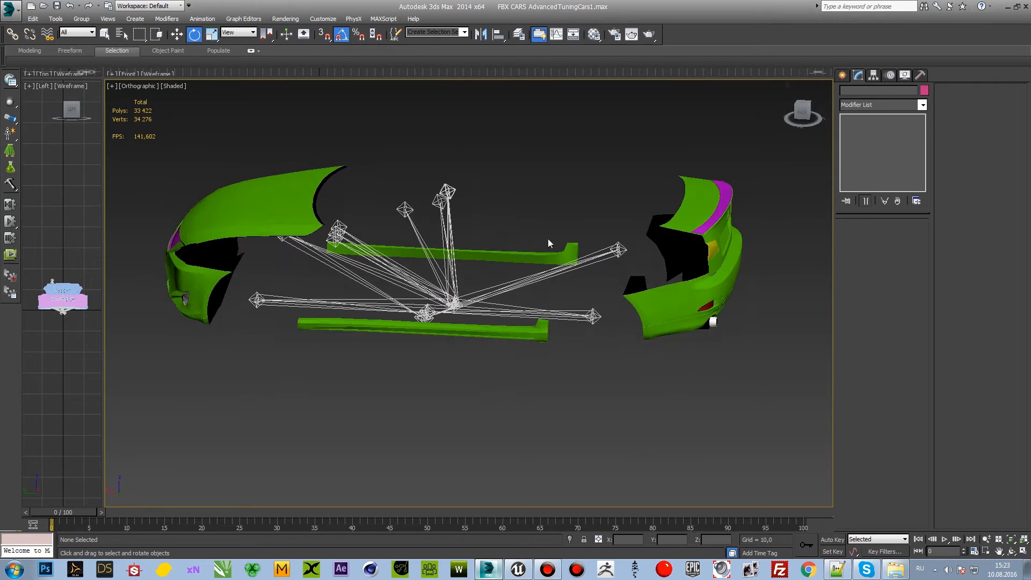
# Step: Open the scene's object list and go through the interior bones from Interior_SteerWheel to Interior_GearStick
pyautogui.scroll(3, 455, 281)
pyautogui.click(500, 145)
pyautogui.click(595, 165)
pyautogui.click(124, 36)
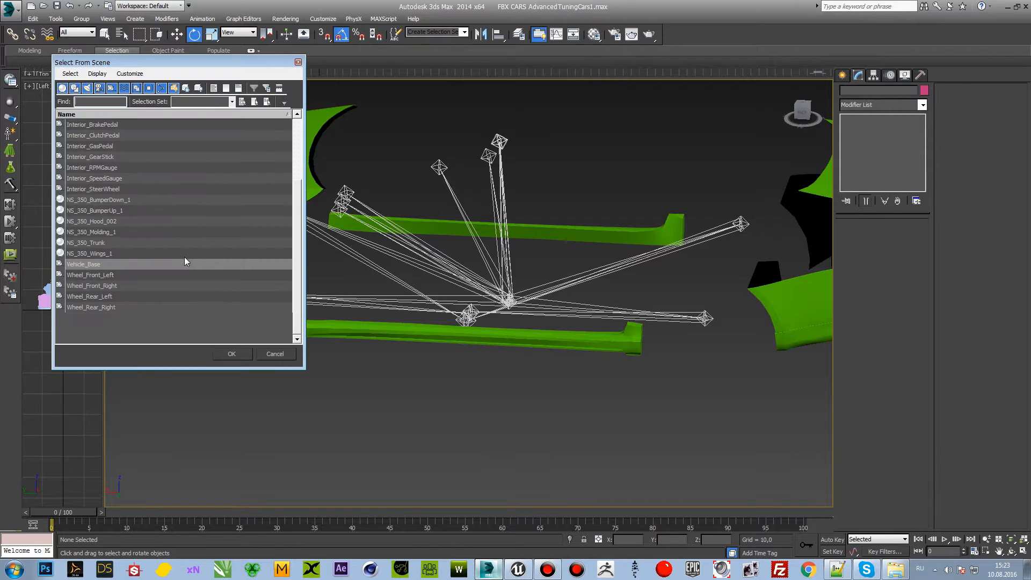
pyautogui.scroll(3, 108, 314)
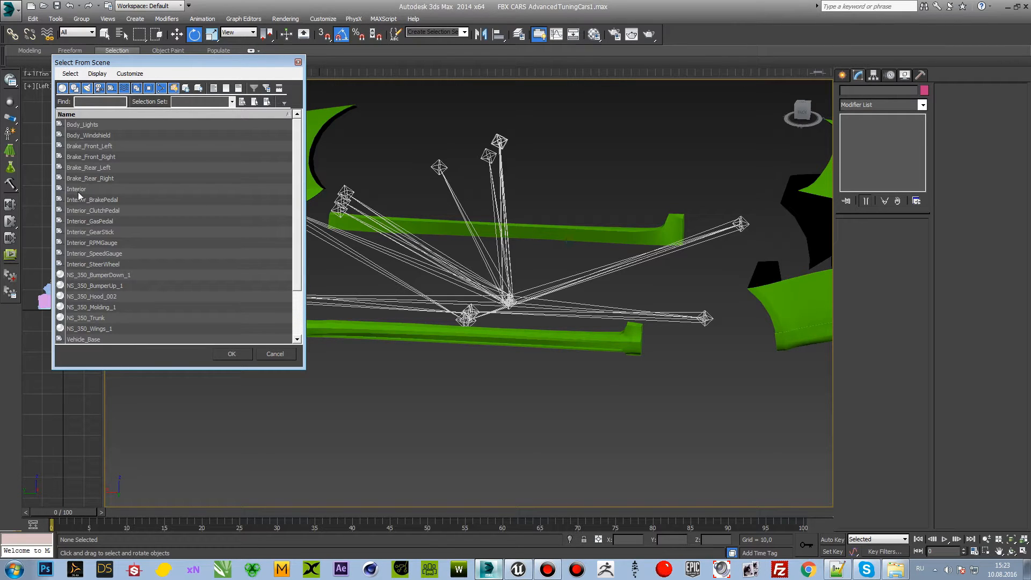
pyautogui.click(92, 266)
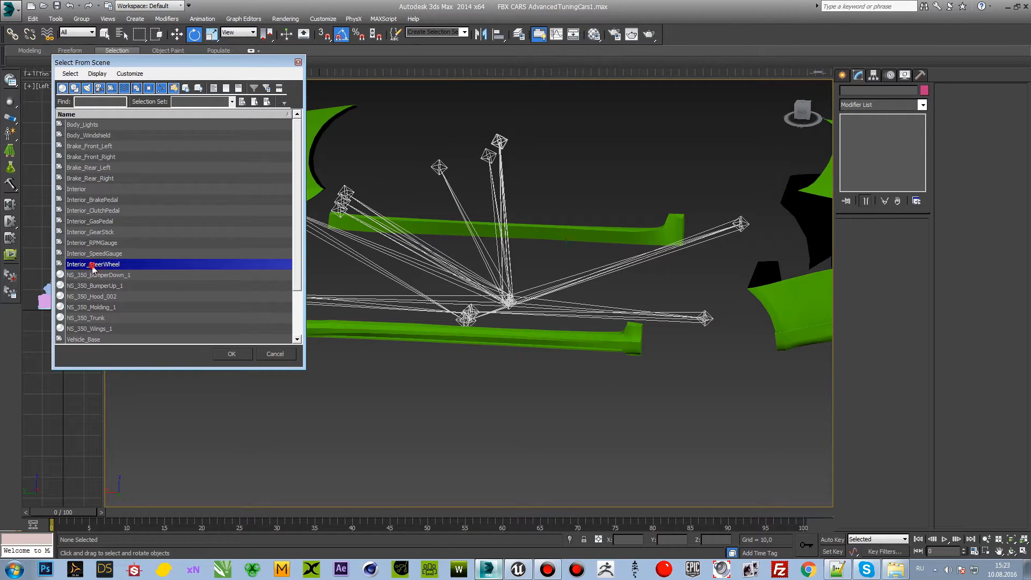
pyautogui.click(95, 255)
pyautogui.click(98, 266)
pyautogui.click(97, 254)
pyautogui.click(101, 243)
pyautogui.click(98, 233)
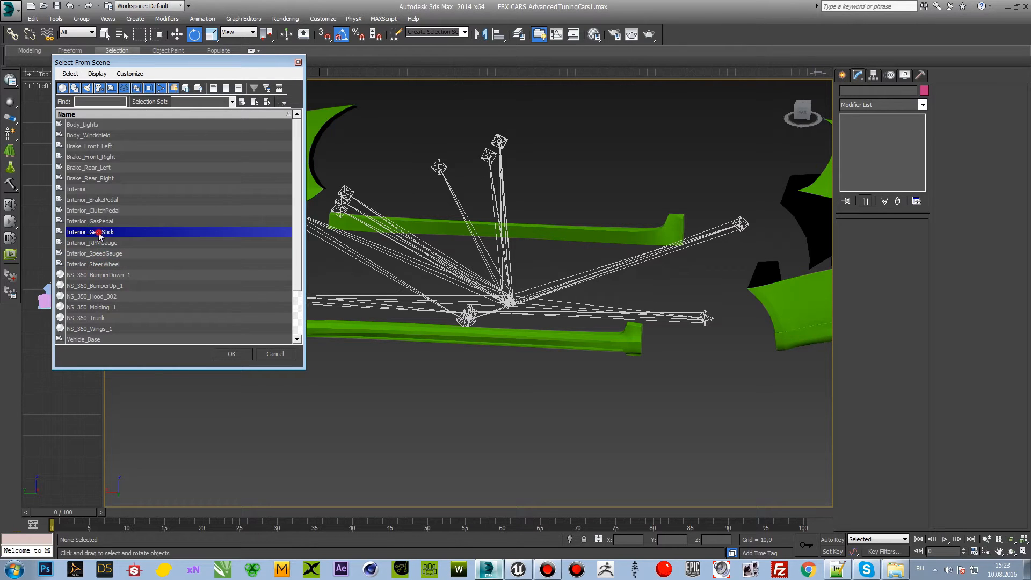
# Step: Go through the pedal, Interior and brake bones up to Brake_Front_Right, and leave the object list without selecting anything
pyautogui.click(98, 222)
pyautogui.click(104, 211)
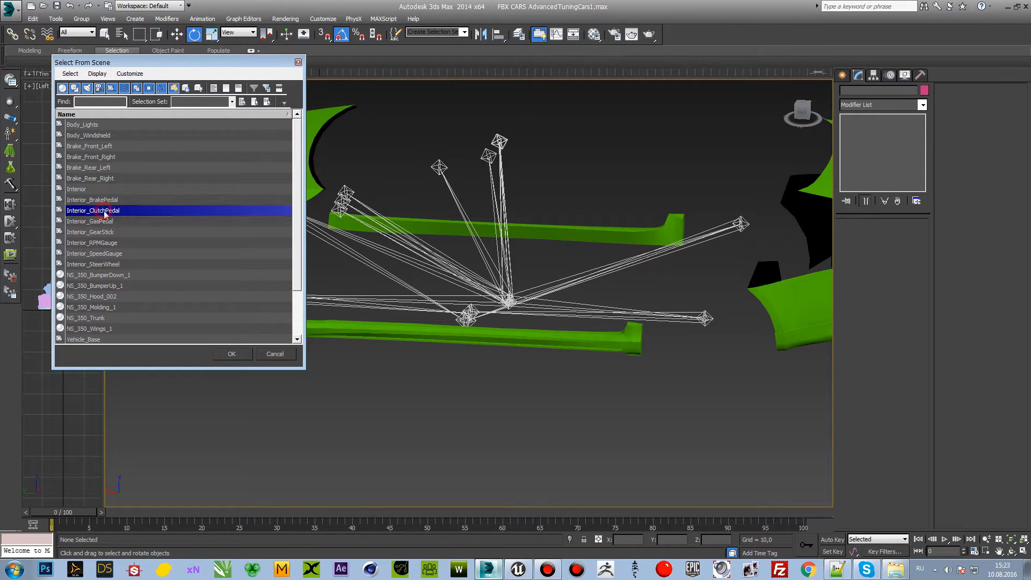
pyautogui.click(98, 201)
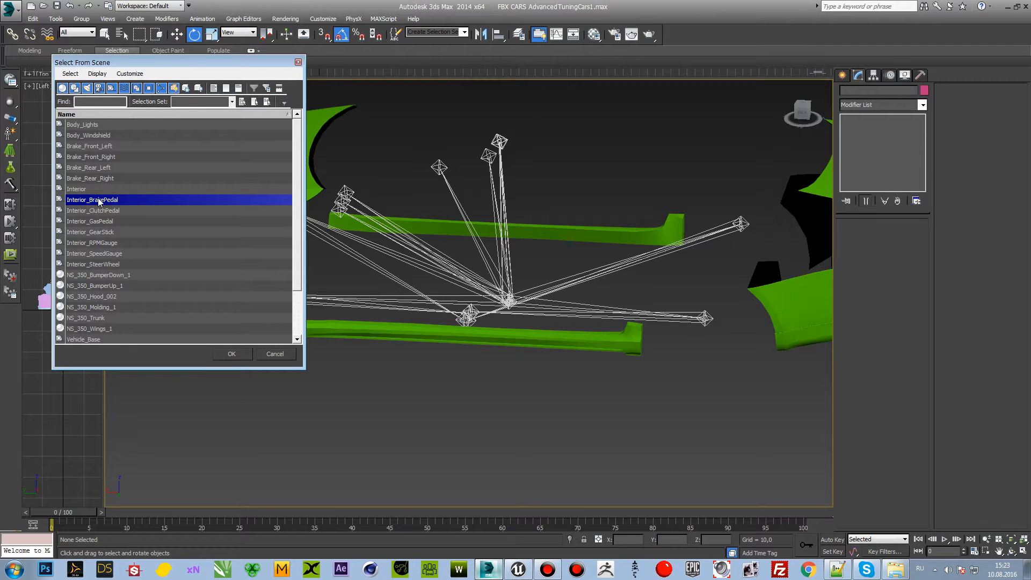
pyautogui.click(101, 189)
pyautogui.click(102, 178)
pyautogui.click(104, 158)
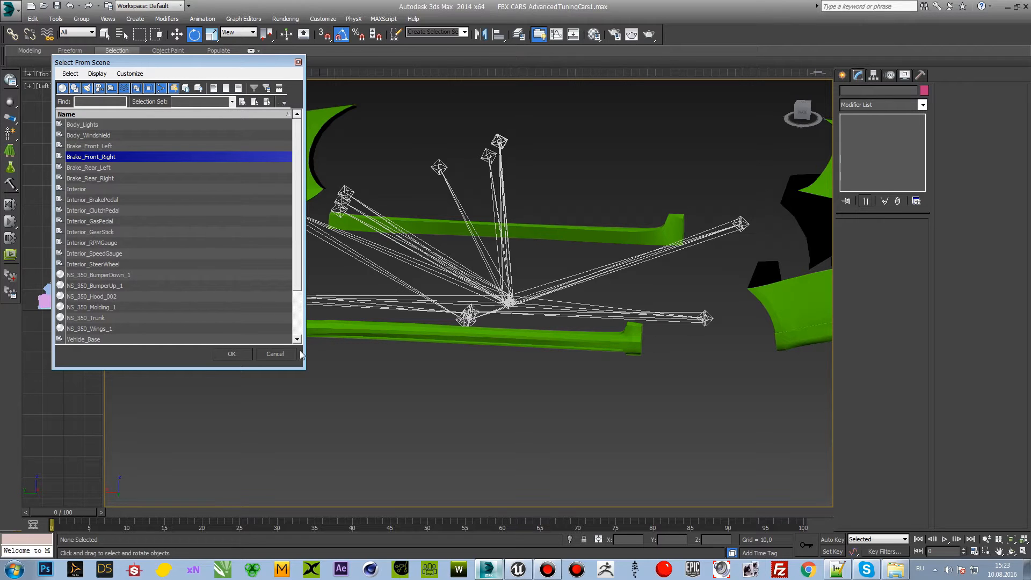
pyautogui.click(287, 357)
# Step: Undo hiding the checkered car body, clear the selection and view the car from a low side angle
pyautogui.scroll(-2, 473, 382)
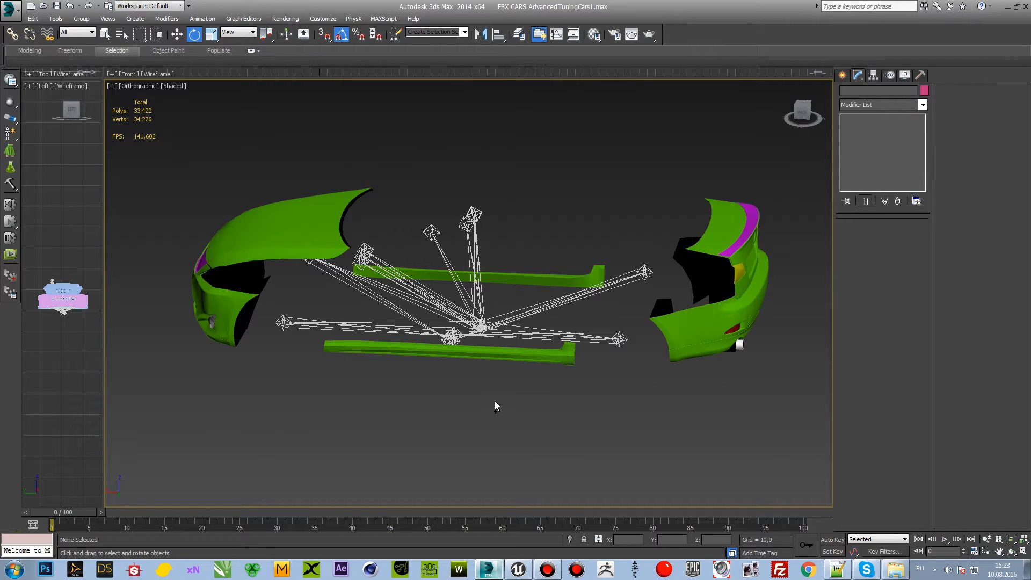
pyautogui.moveTo(799, 110); pyautogui.dragTo(805, 107)
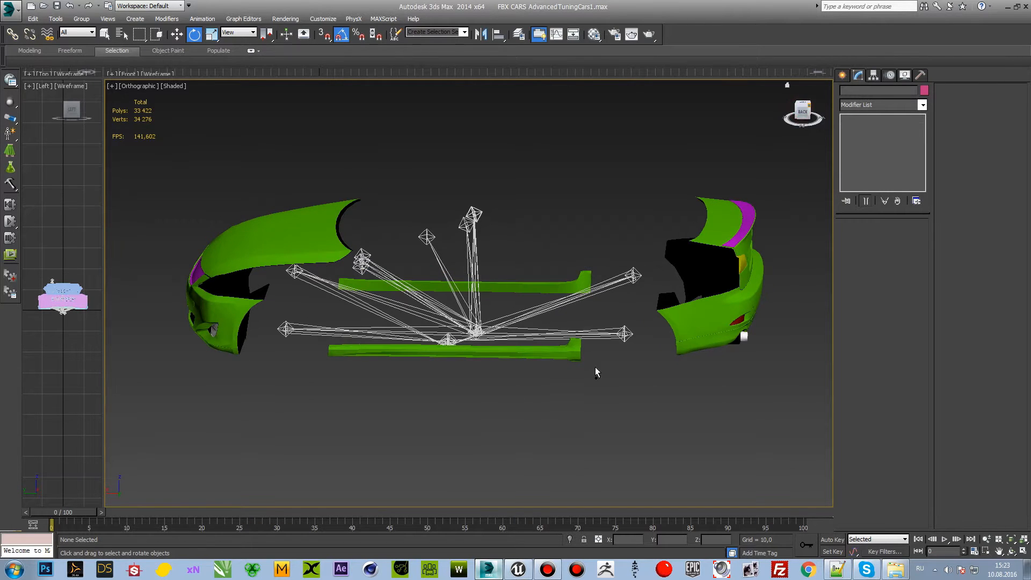
pyautogui.hotkey('ctrl', 'z')
pyautogui.hotkey('ctrl', 'z')
pyautogui.hotkey('ctrl', 'z')
pyautogui.hotkey('ctrl', 'z')
pyautogui.click(575, 412)
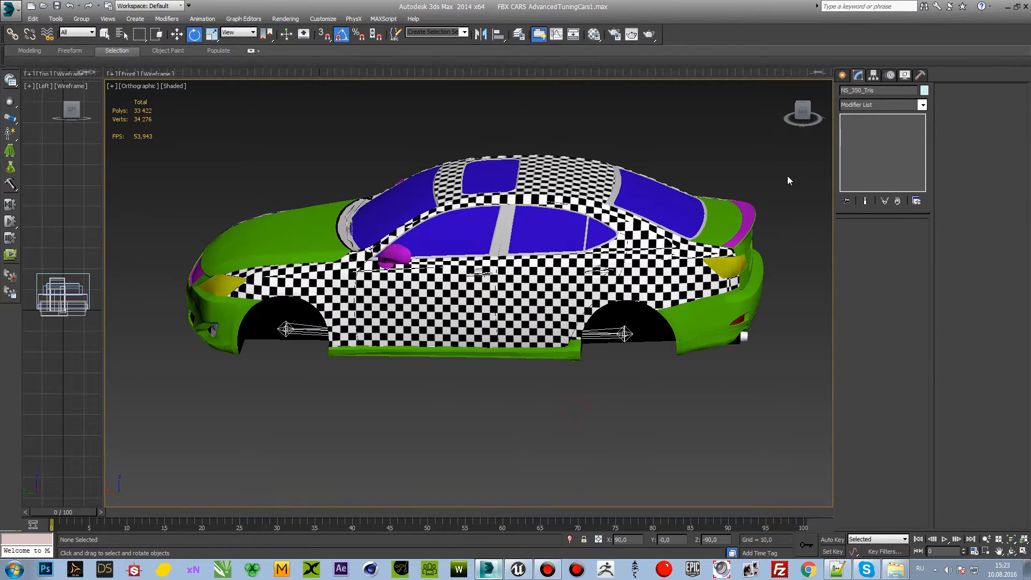
pyautogui.moveTo(799, 112)
pyautogui.mouseDown()
pyautogui.moveTo(821, 104)
pyautogui.moveTo(798, 114)
pyautogui.mouseUp()
pyautogui.moveTo(527, 324); pyautogui.dragTo(516, 347, button='middle')
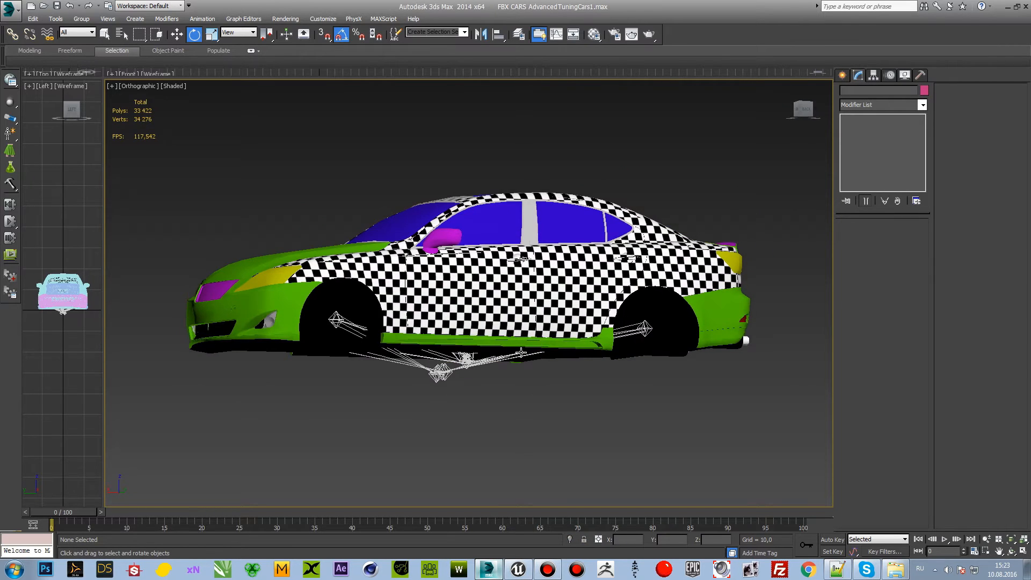
# Step: Select the car's rear left wheel dummy to inspect its position, and clear the selection
pyautogui.scroll(2, 588, 325)
pyautogui.moveTo(804, 111); pyautogui.dragTo(799, 133)
pyautogui.click(672, 350)
pyautogui.press('w')
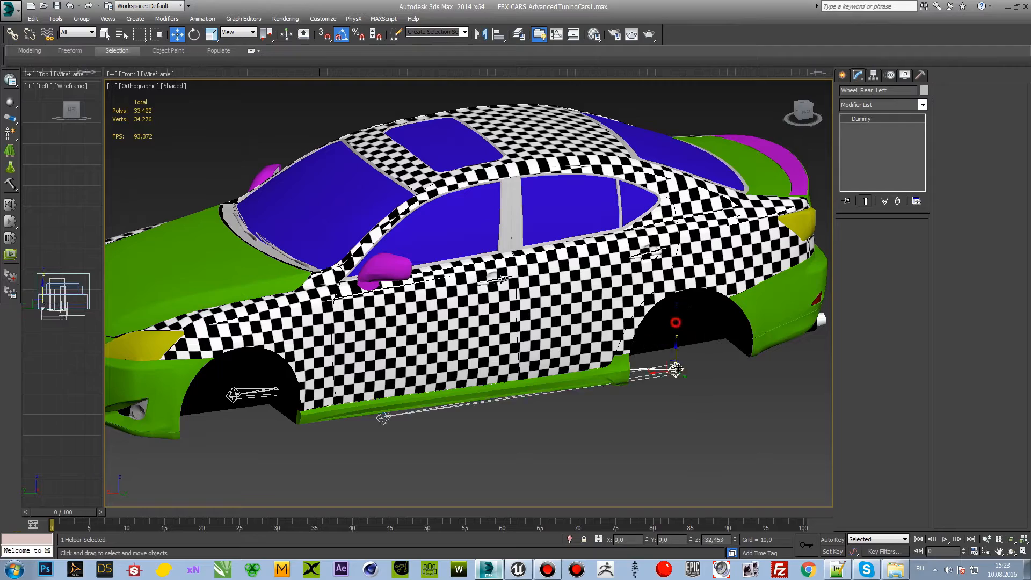
pyautogui.click(683, 402)
pyautogui.moveTo(807, 115)
pyautogui.mouseDown()
pyautogui.moveTo(796, 116)
pyautogui.moveTo(808, 120)
pyautogui.moveTo(811, 107)
pyautogui.mouseUp()
pyautogui.scroll(-3, 636, 232)
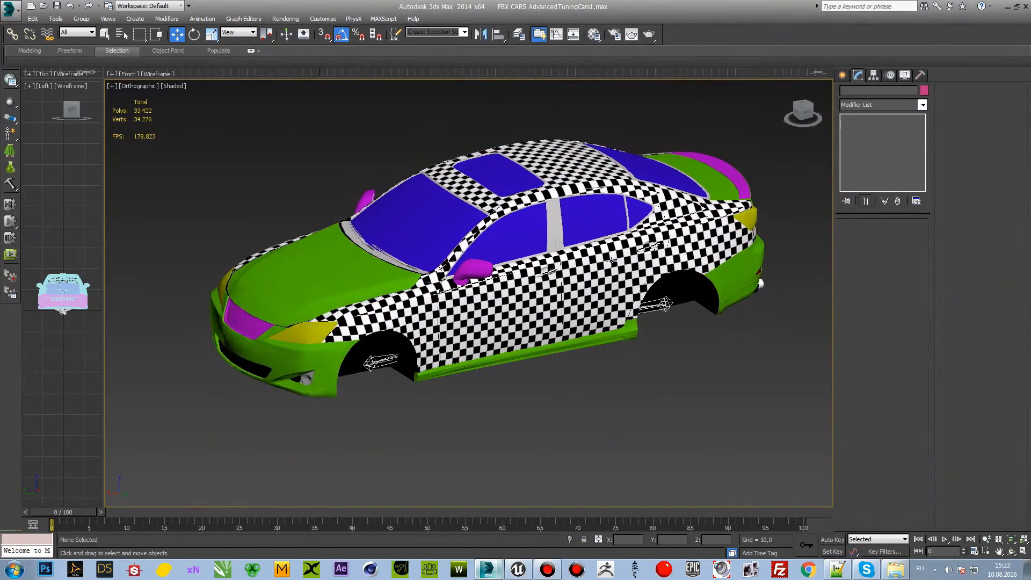
# Step: Apply a Skin modifier to the checkered car body NS_350_Tris
pyautogui.scroll(3, 608, 267)
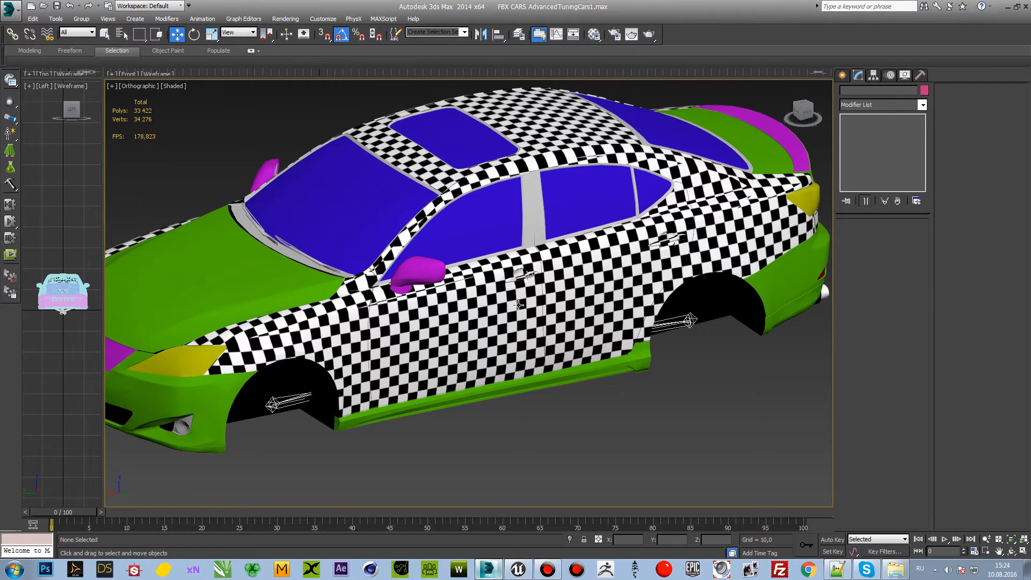
pyautogui.click(516, 315)
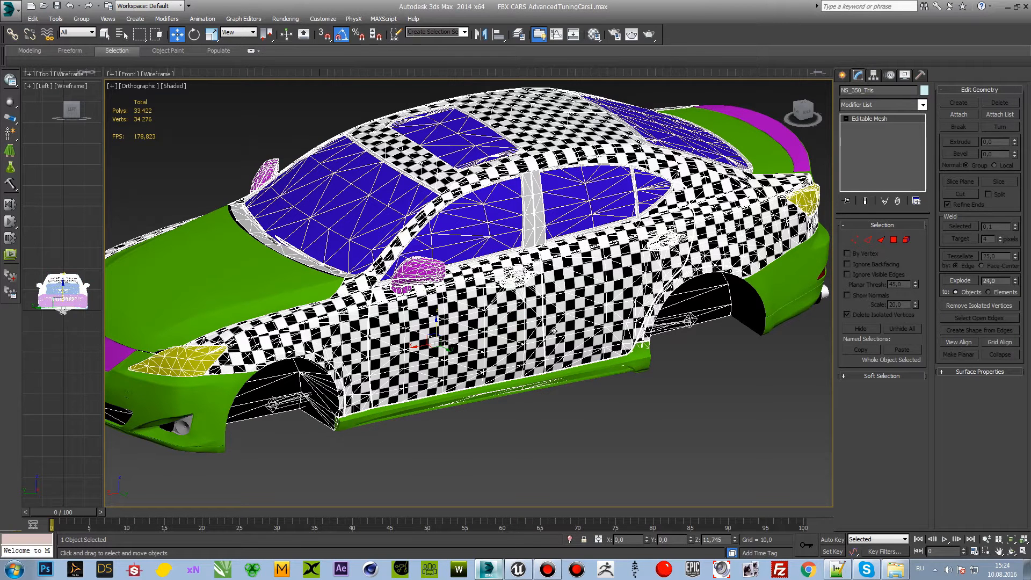
pyautogui.click(922, 105)
pyautogui.moveTo(924, 177); pyautogui.dragTo(929, 408)
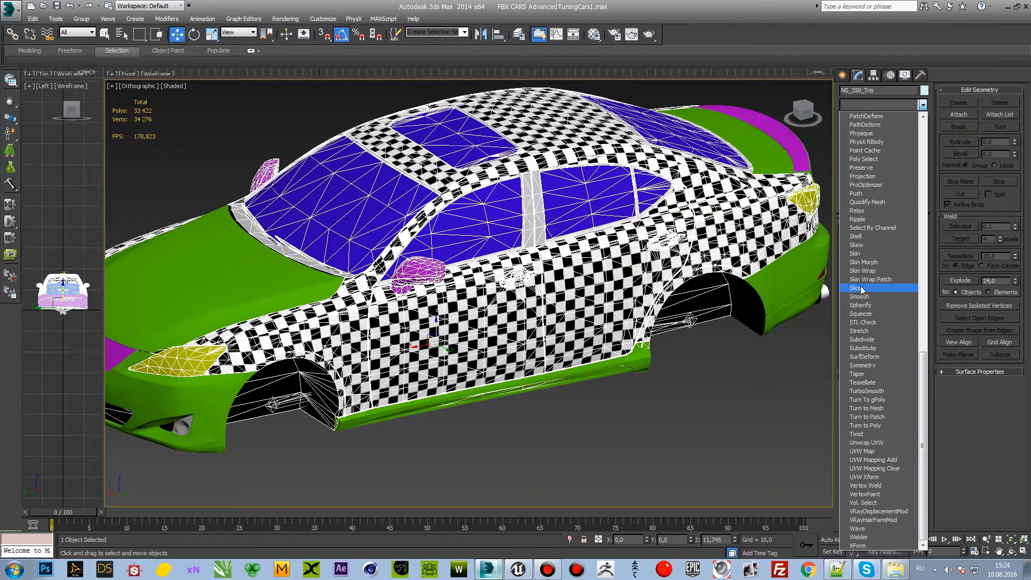
pyautogui.click(856, 254)
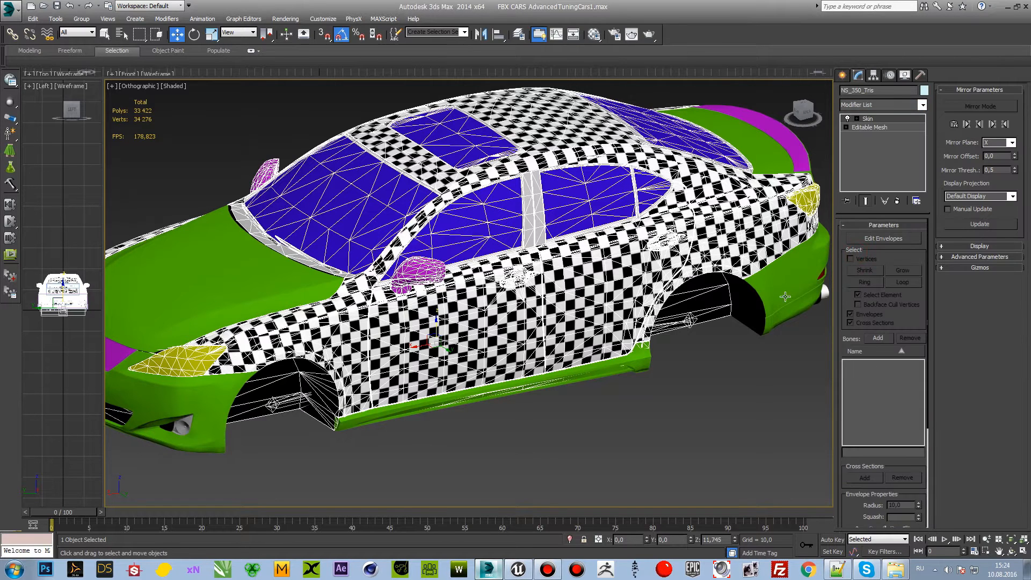
# Step: Select the six tuning parts around the checkered body, including the bumpers, side skirts, hood, trunk lid and spoiler, and hide them
pyautogui.click(778, 281)
pyautogui.keyDown('ctrl'); pyautogui.click(627, 365); pyautogui.keyUp('ctrl')
pyautogui.moveTo(611, 399); pyautogui.dragTo(743, 357, button='middle')
pyautogui.keyDown('ctrl'); pyautogui.click(354, 359); pyautogui.keyUp('ctrl')
pyautogui.keyDown('ctrl'); pyautogui.click(366, 262); pyautogui.keyUp('ctrl')
pyautogui.moveTo(429, 253); pyautogui.dragTo(376, 283, button='middle')
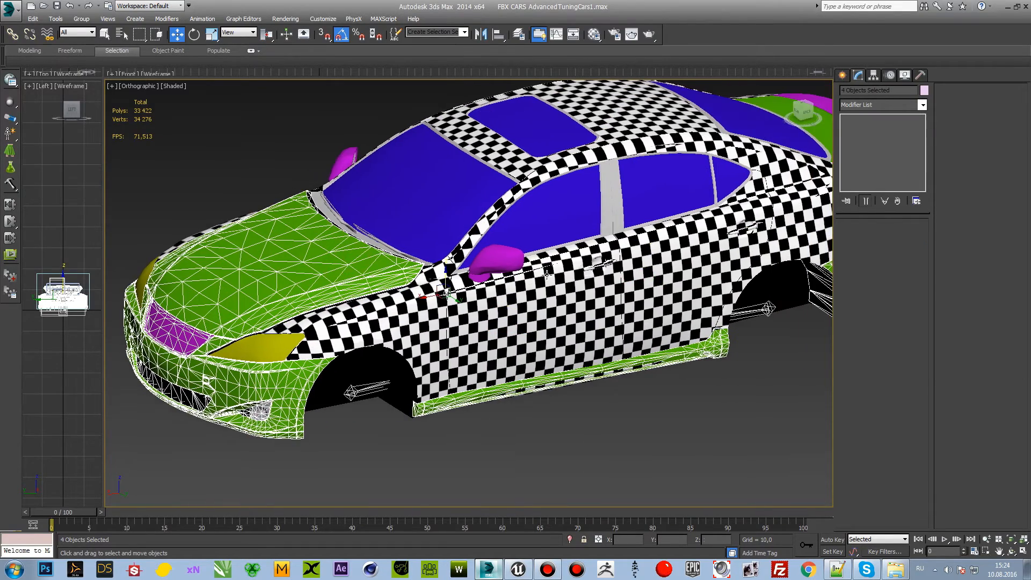
pyautogui.moveTo(802, 114); pyautogui.dragTo(731, 115)
pyautogui.moveTo(651, 210); pyautogui.dragTo(695, 185, button='middle')
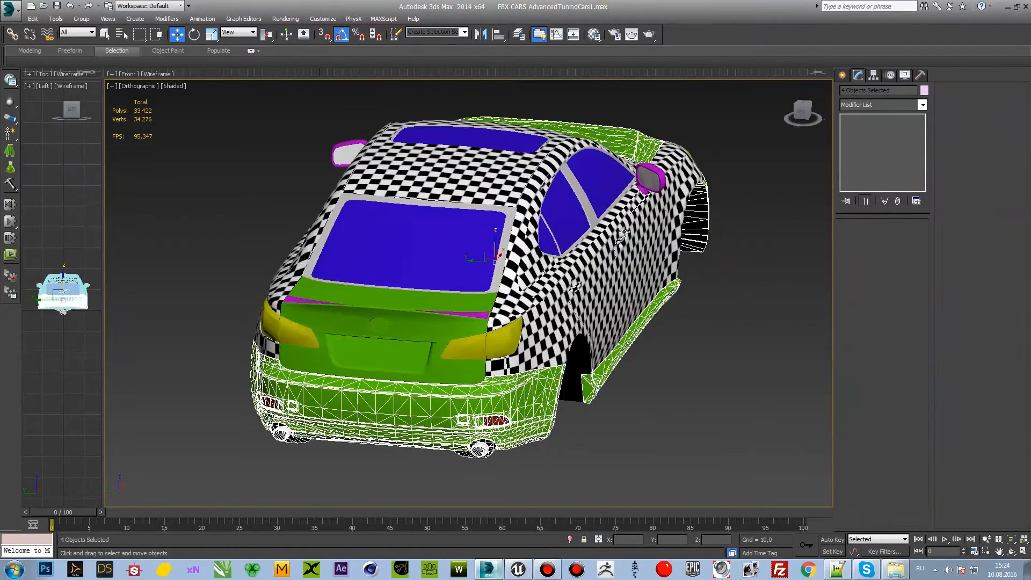
pyautogui.keyDown('ctrl'); pyautogui.click(434, 335); pyautogui.keyUp('ctrl')
pyautogui.keyDown('ctrl'); pyautogui.click(464, 305); pyautogui.keyUp('ctrl')
pyautogui.moveTo(814, 110); pyautogui.dragTo(752, 140)
pyautogui.rightClick(335, 276)
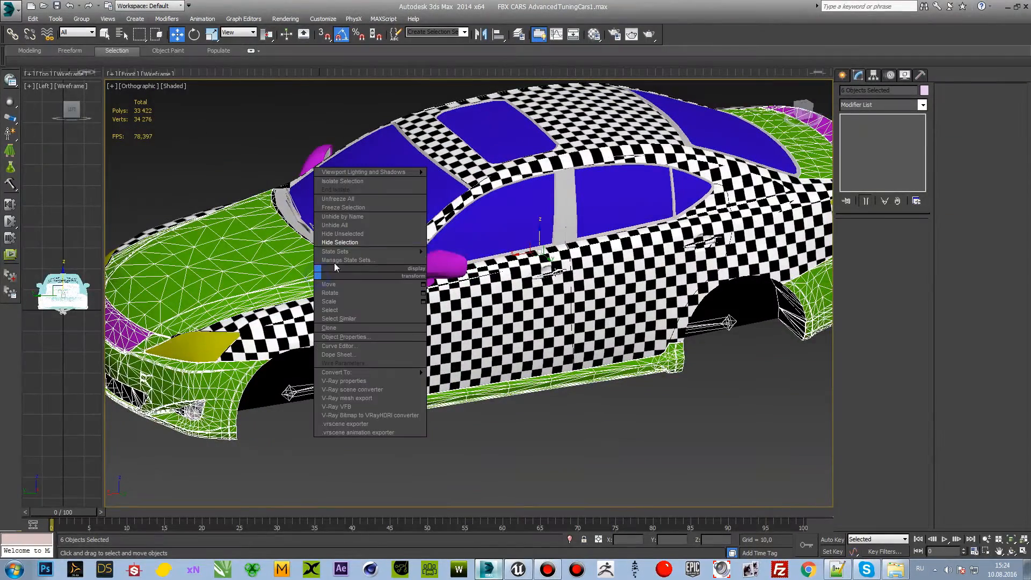
pyautogui.click(348, 245)
# Step: Add all bones from Body_Lights to Wheel_Rear_Right to the checkered body's Skin modifier
pyautogui.moveTo(593, 409); pyautogui.dragTo(615, 410, button='middle')
pyautogui.click(564, 323)
pyautogui.moveTo(564, 317); pyautogui.dragTo(539, 325, button='middle')
pyautogui.scroll(-3, 537, 326)
pyautogui.scroll(2, 537, 326)
pyautogui.click(877, 338)
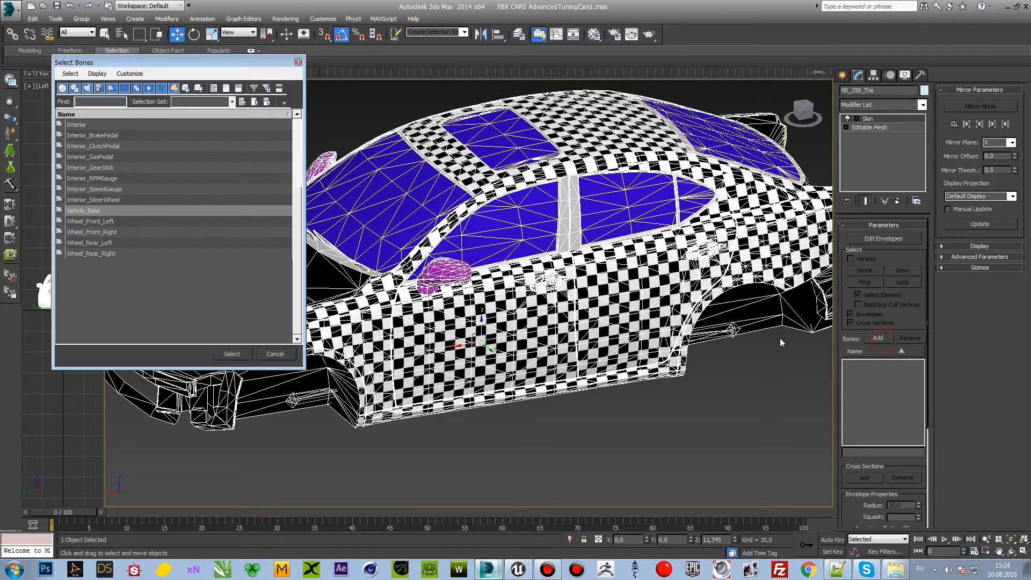
pyautogui.moveTo(299, 244); pyautogui.dragTo(275, 143)
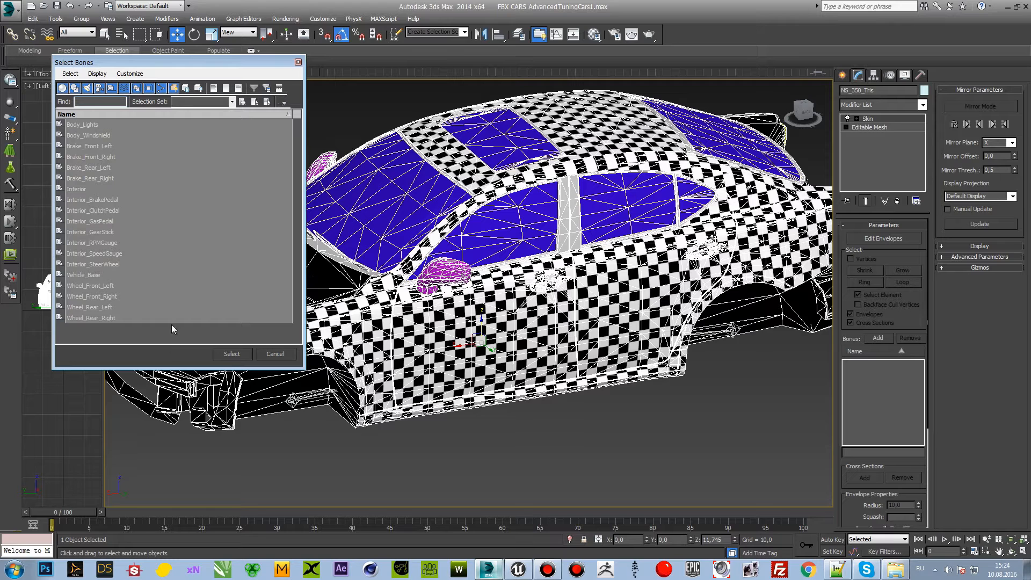
pyautogui.click(230, 355)
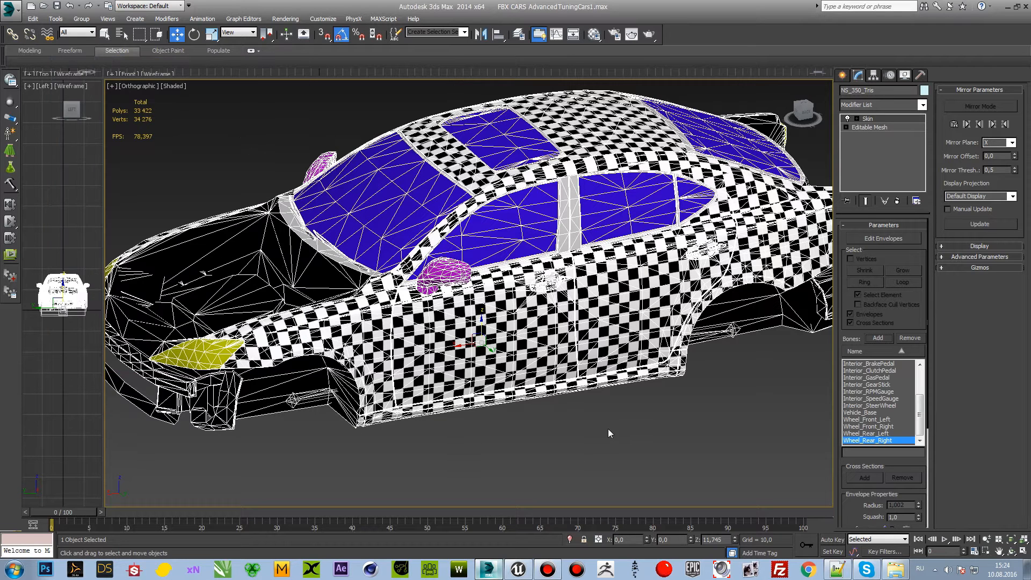
# Step: Reselect the checkered body and choose Vehicle_Base in its Skin bone list
pyautogui.click(636, 418)
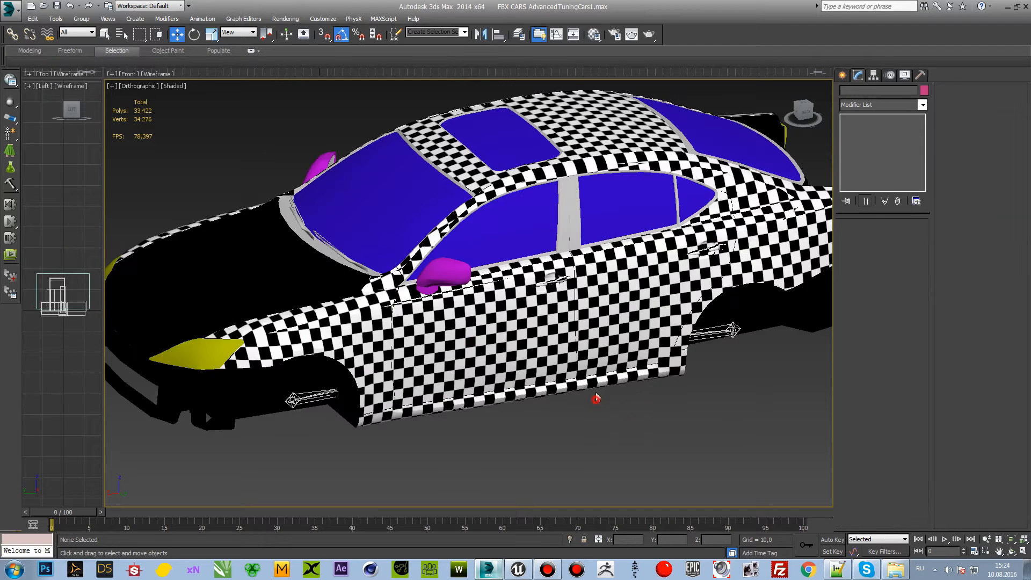
pyautogui.click(557, 340)
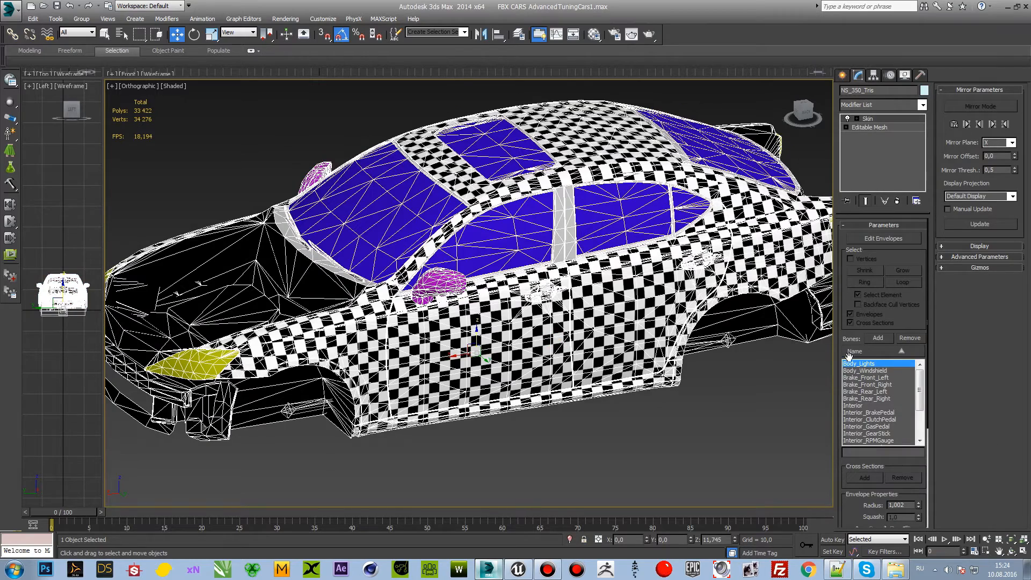
pyautogui.scroll(2, 903, 399)
pyautogui.scroll(-2, 729, 368)
pyautogui.click(918, 418)
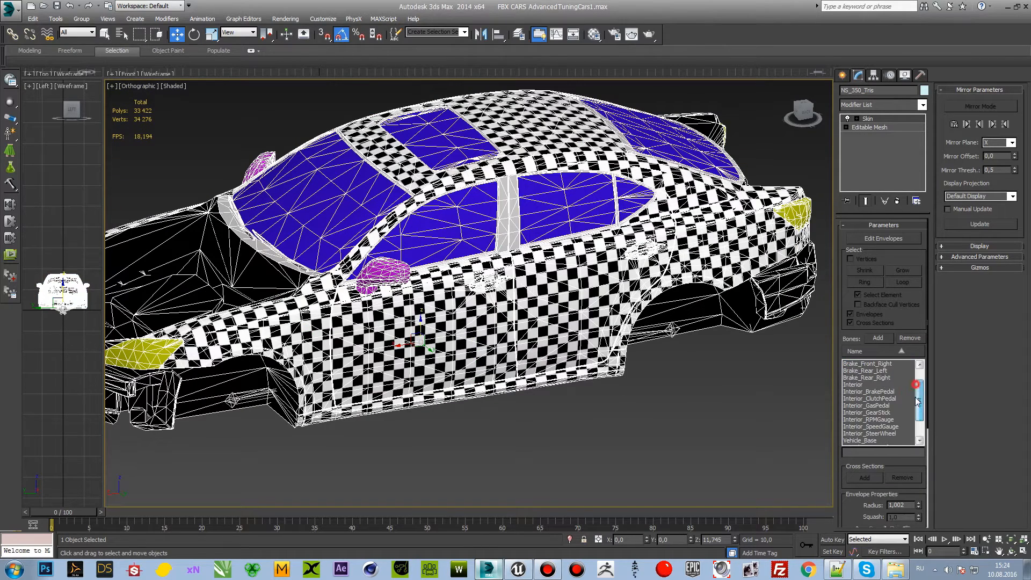
pyautogui.click(865, 413)
# Step: Start editing the Skin envelopes with vertex selection enabled, and bring the weight properties into view
pyautogui.click(793, 112)
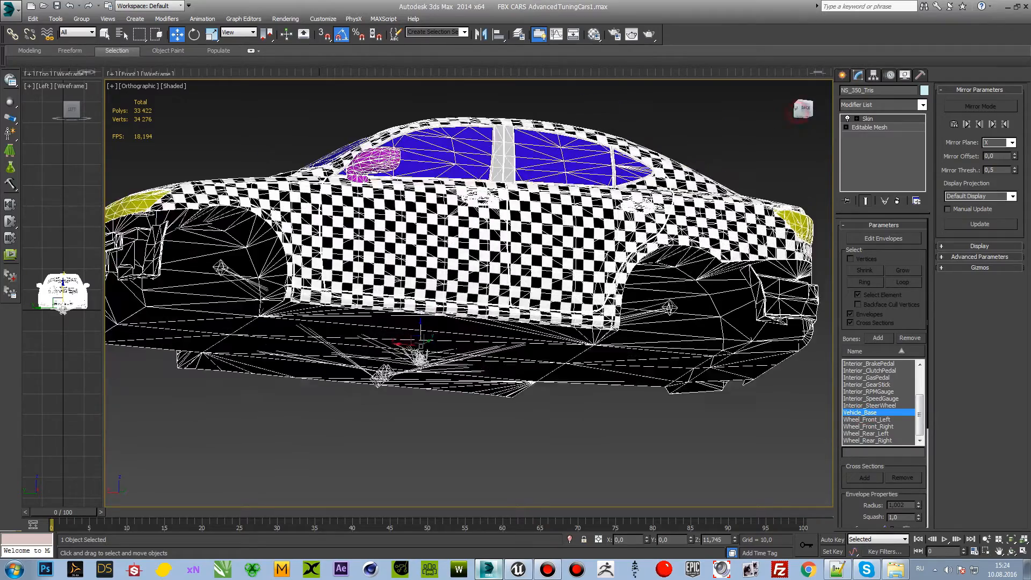
pyautogui.keyDown('alt'); pyautogui.moveTo(551, 217); pyautogui.dragTo(487, 206, button='middle'); pyautogui.keyUp('alt')
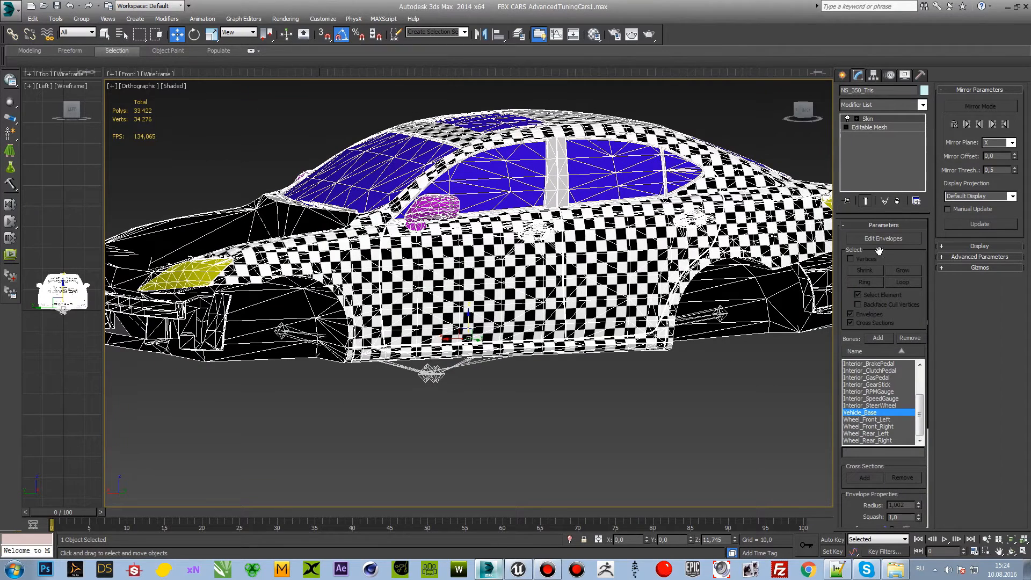
pyautogui.keyDown('alt'); pyautogui.moveTo(595, 264); pyautogui.dragTo(600, 270, button='middle'); pyautogui.keyUp('alt')
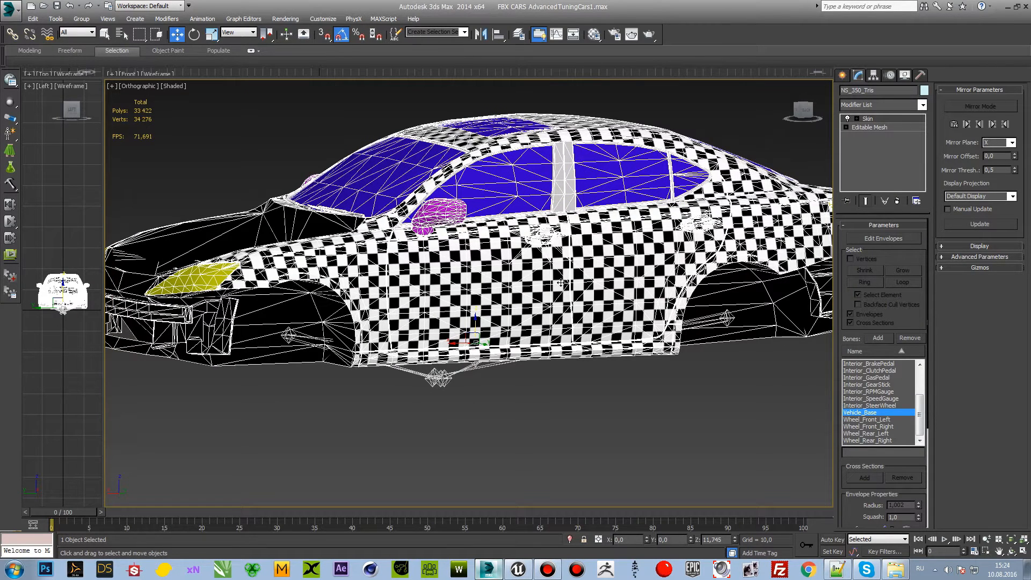
pyautogui.moveTo(803, 111); pyautogui.dragTo(796, 95)
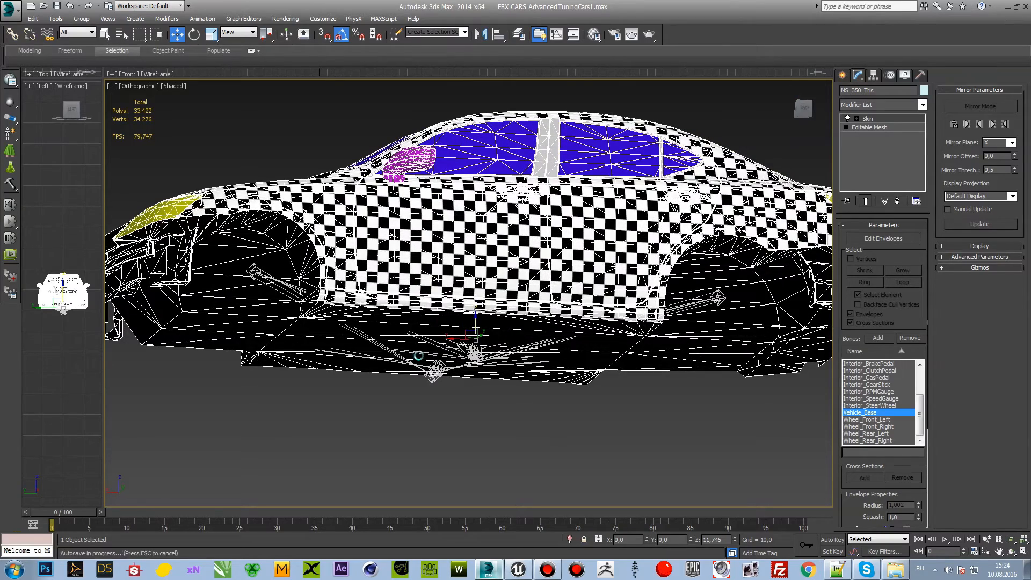
pyautogui.moveTo(806, 113); pyautogui.dragTo(817, 134)
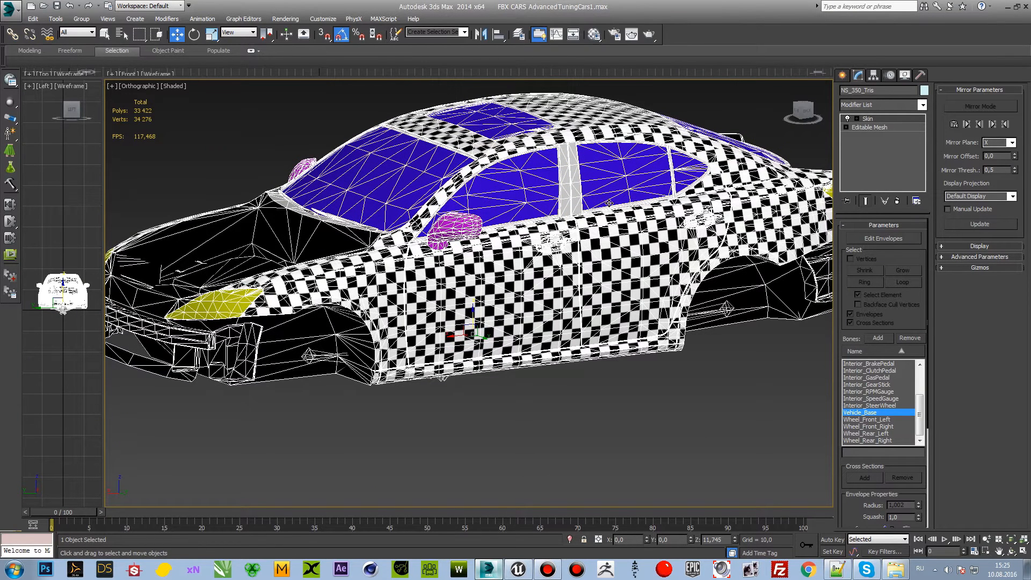
pyautogui.click(890, 238)
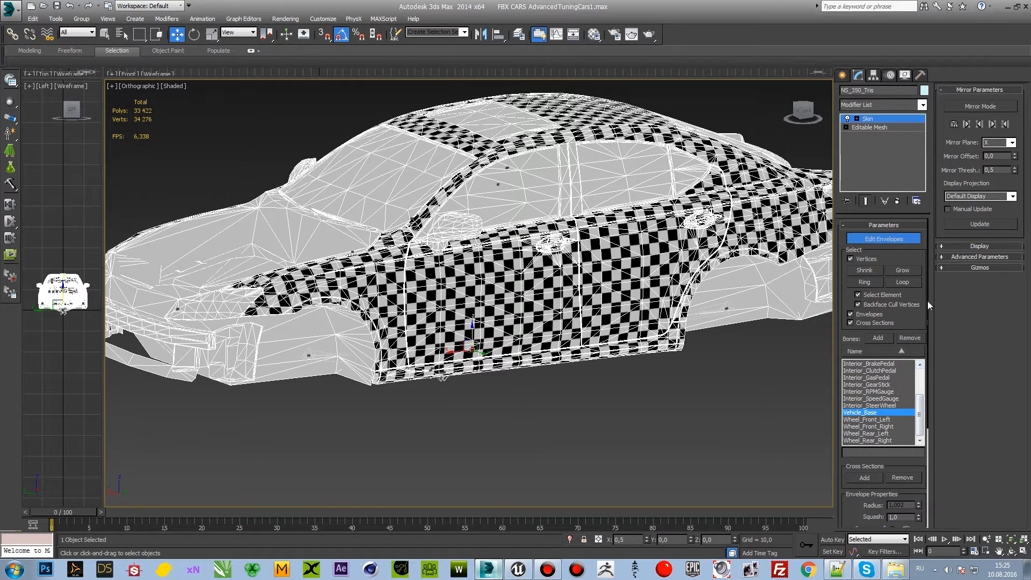
pyautogui.moveTo(926, 314); pyautogui.dragTo(940, 444)
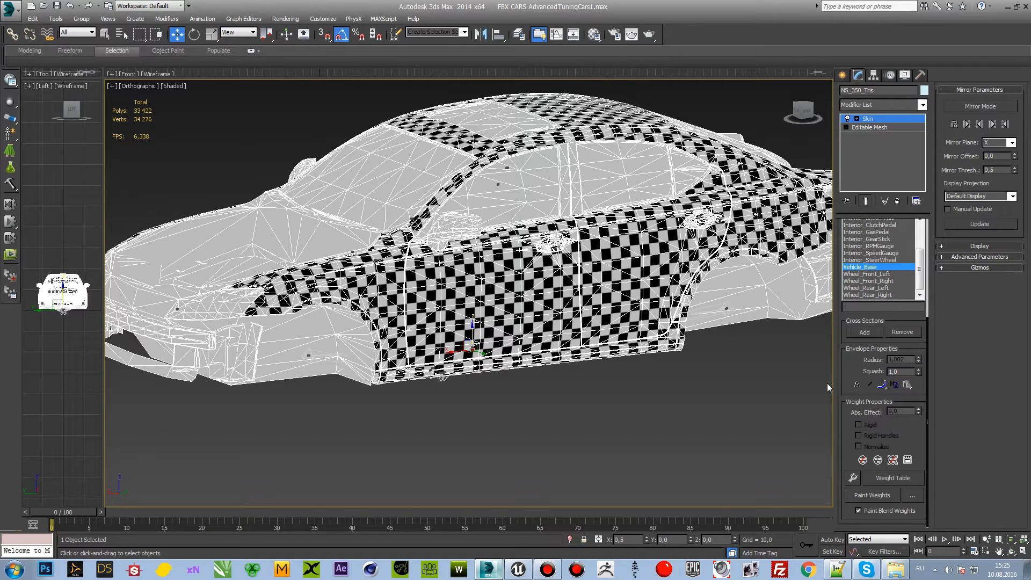
# Step: Select all vertices of the body and set their absolute effect for Vehicle_Base to 1.0
pyautogui.click(644, 256)
pyautogui.hotkey('ctrl', 'a')
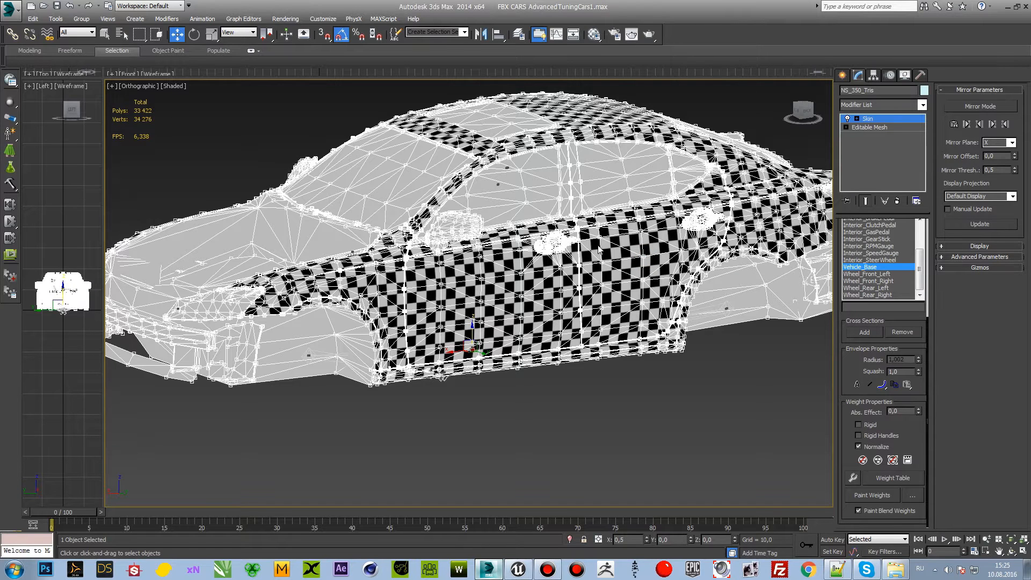
pyautogui.keyDown('alt'); pyautogui.moveTo(600, 260); pyautogui.dragTo(678, 312, button='middle'); pyautogui.keyUp('alt')
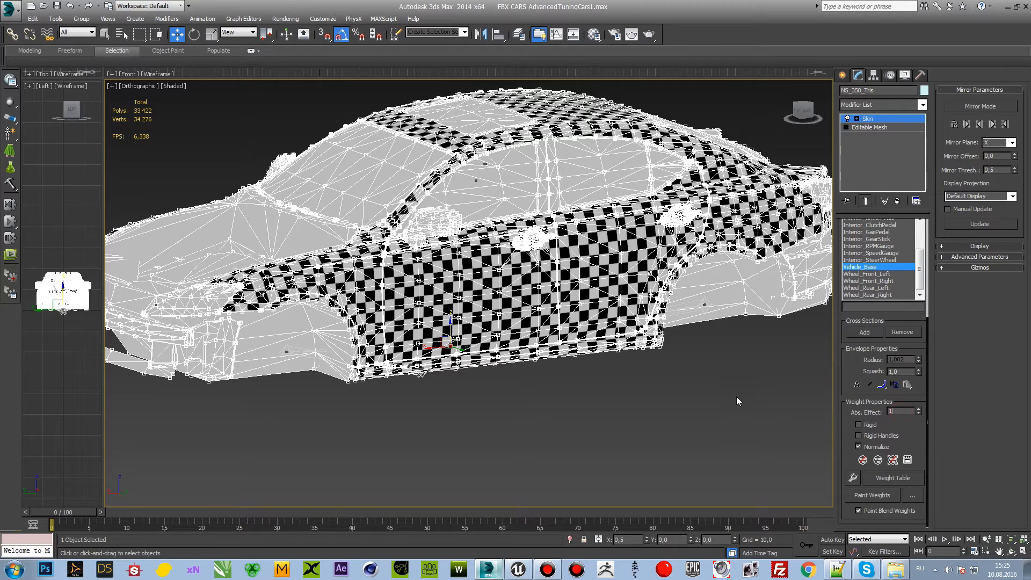
pyautogui.press('Return')
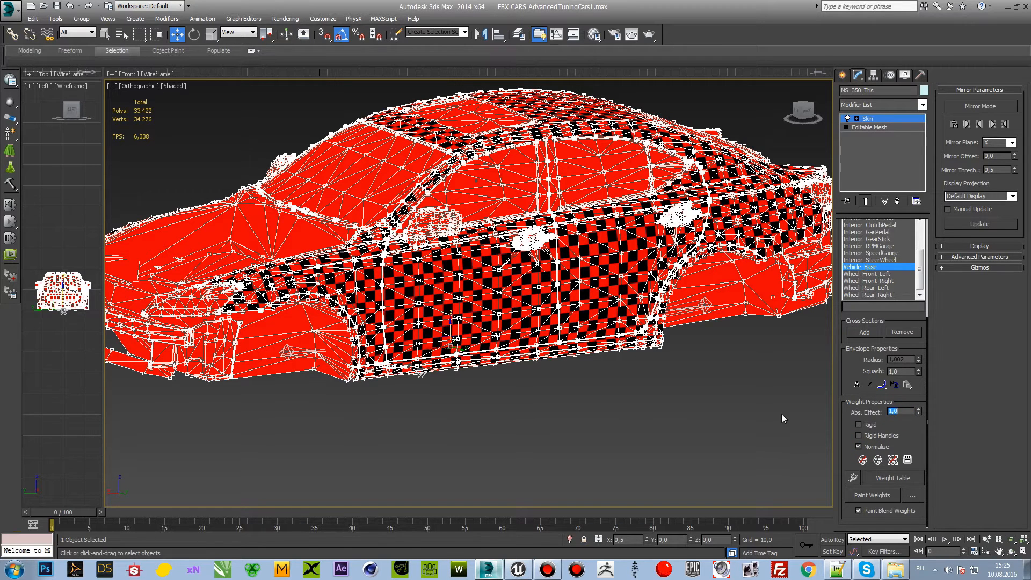
pyautogui.keyDown('alt'); pyautogui.moveTo(730, 394); pyautogui.dragTo(720, 360, button='middle'); pyautogui.keyUp('alt')
pyautogui.moveTo(806, 112); pyautogui.dragTo(824, 133)
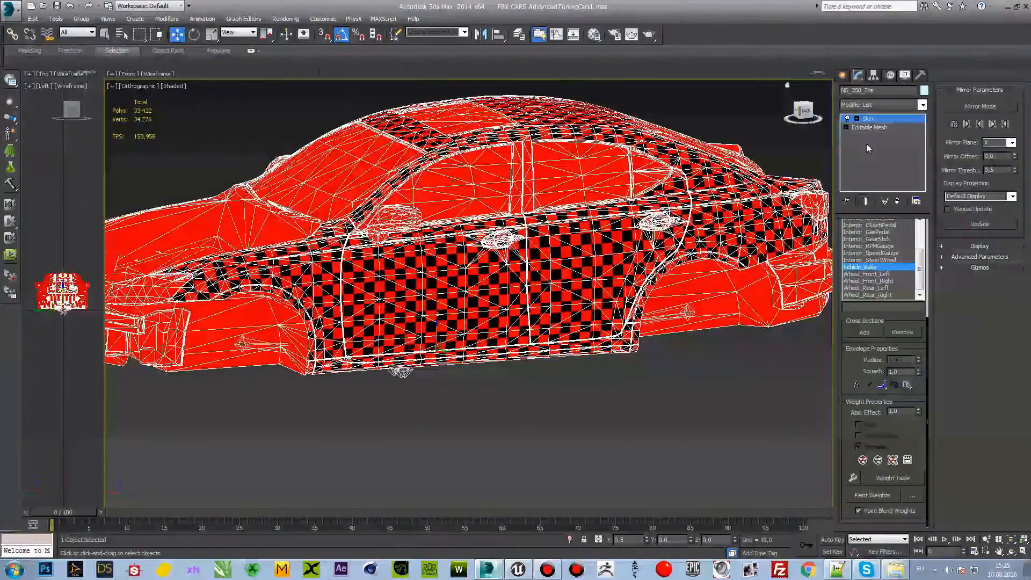
# Step: Deselect the skinned body and check the whole car from the front side
pyautogui.click(740, 348)
pyautogui.scroll(-2, 675, 337)
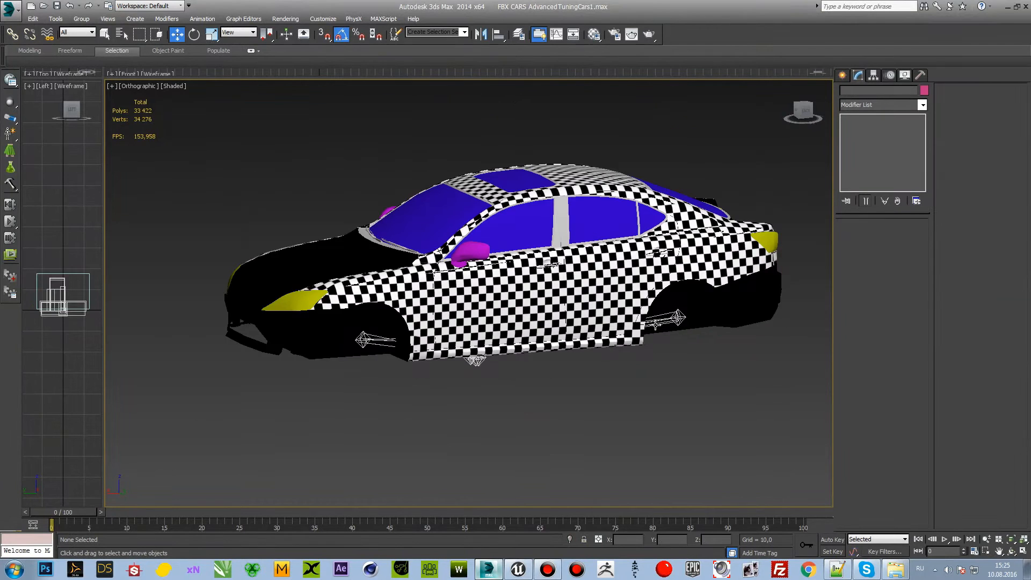
pyautogui.moveTo(674, 318); pyautogui.dragTo(667, 321, button='middle')
pyautogui.moveTo(614, 353); pyautogui.dragTo(648, 365, button='middle')
pyautogui.scroll(2, 610, 320)
pyautogui.scroll(-3, 611, 319)
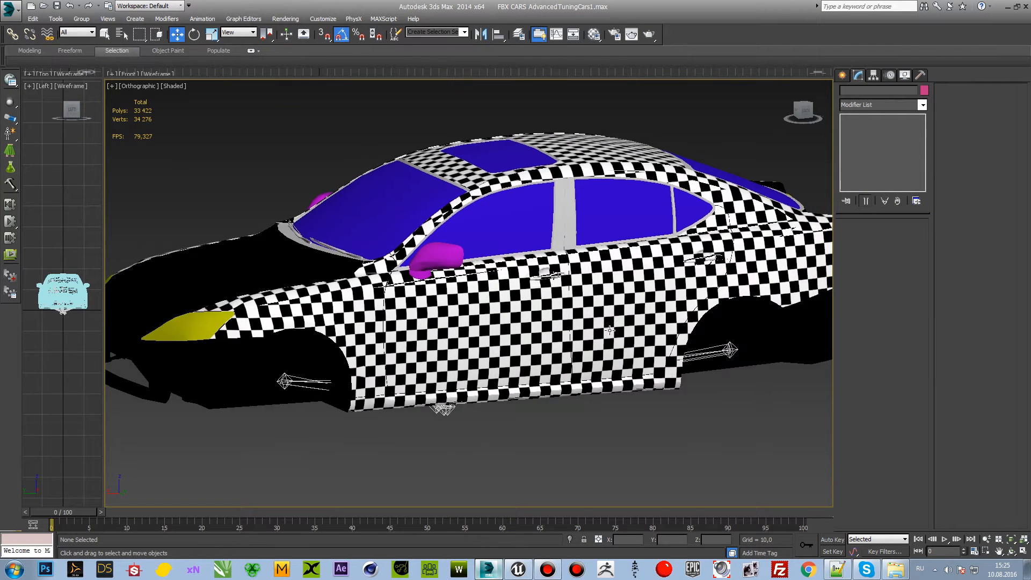
pyautogui.moveTo(575, 321); pyautogui.dragTo(558, 318, button='middle')
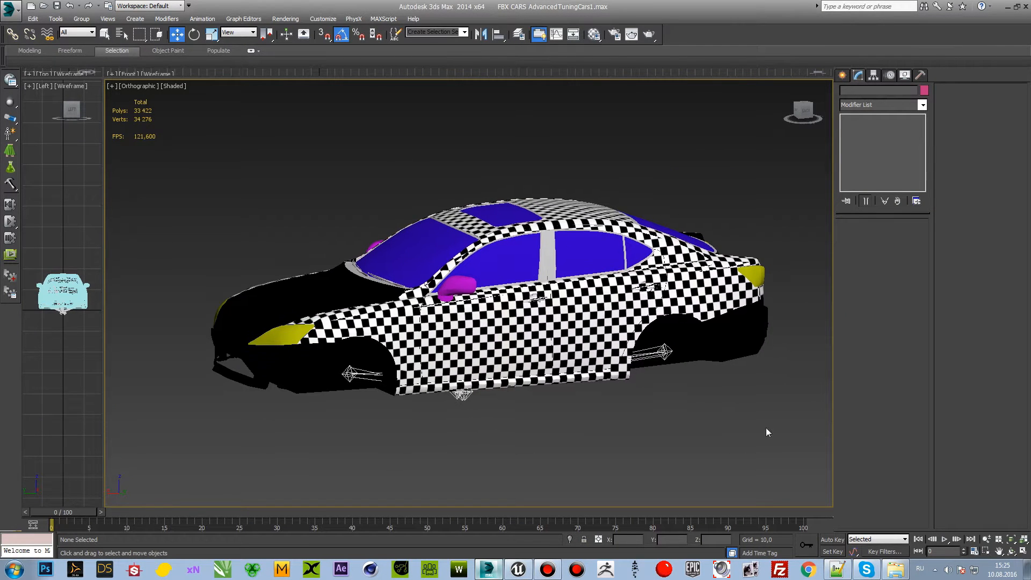
# Step: Switch to Unreal Editor and open the CopeLX skeletal mesh from the Cars folder to view it up close
pyautogui.click(517, 569)
pyautogui.click(543, 333)
pyautogui.moveTo(542, 333); pyautogui.dragTo(559, 352, button='right')
pyautogui.moveTo(558, 246)
pyautogui.mouseDown(button='right')
pyautogui.moveTo(547, 246)
pyautogui.moveTo(566, 246)
pyautogui.mouseUp(button='right')
pyautogui.press('Escape')
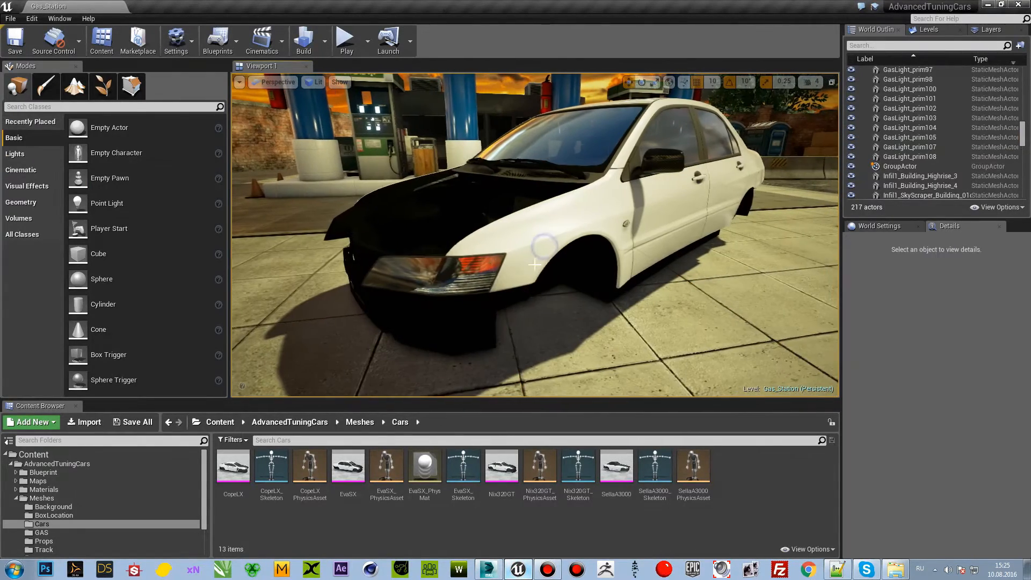
pyautogui.click(390, 533)
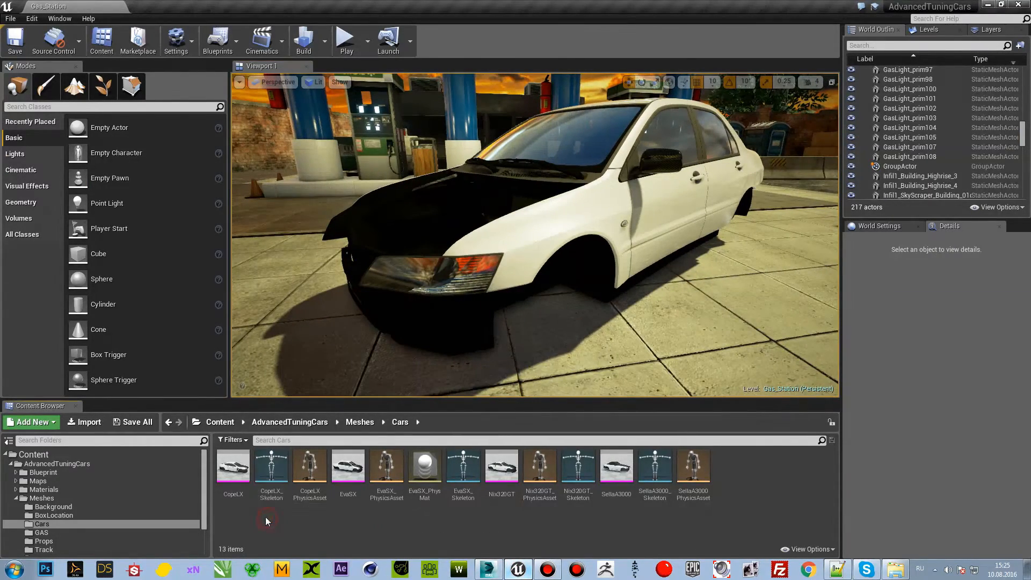
pyautogui.doubleClick(232, 475)
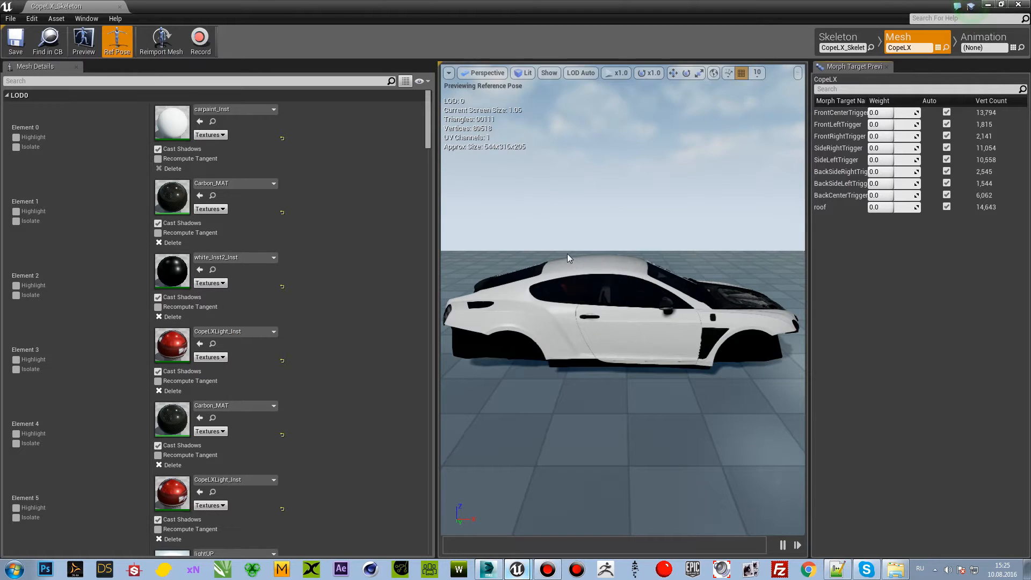
pyautogui.moveTo(577, 210); pyautogui.dragTo(557, 222, button='right')
pyautogui.scroll(3, 556, 223)
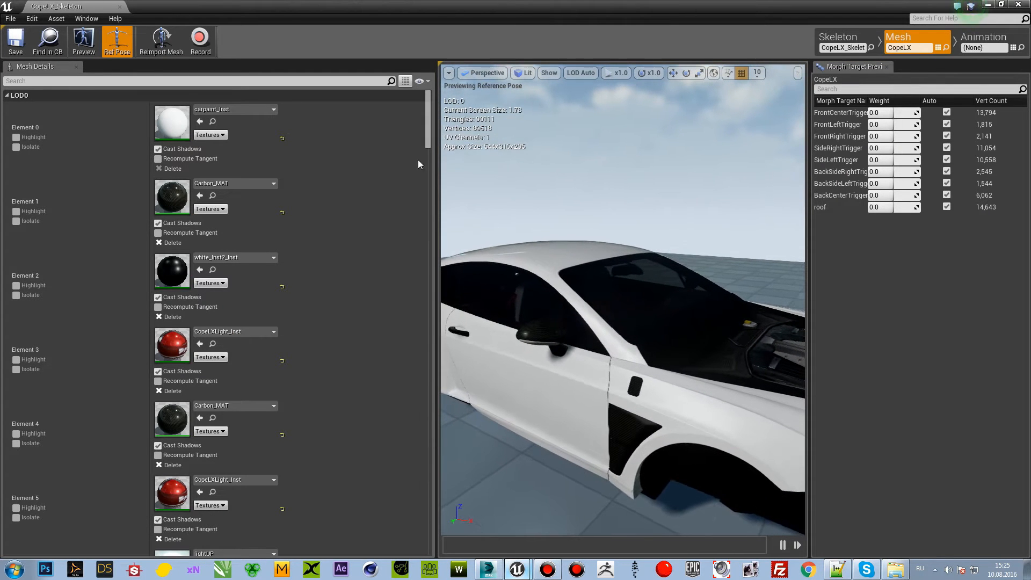
# Step: Highlight material element 0 of CopeLX and open its carpaint_Inst material instance, with both editor windows arranged side by side
pyautogui.click(15, 137)
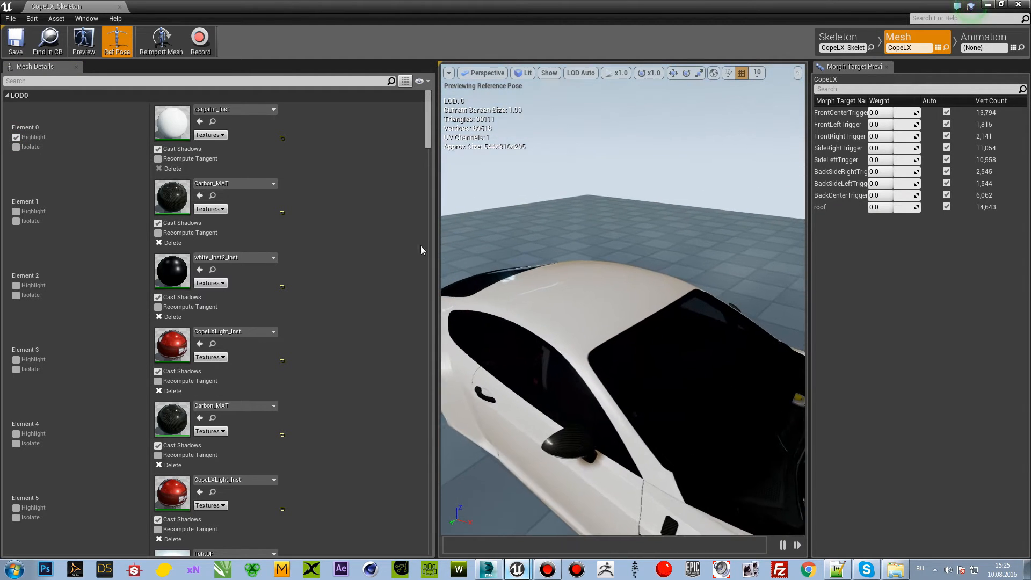
pyautogui.doubleClick(173, 124)
pyautogui.moveTo(453, 5); pyautogui.dragTo(840, 105)
pyautogui.moveTo(714, 111); pyautogui.dragTo(207, 87)
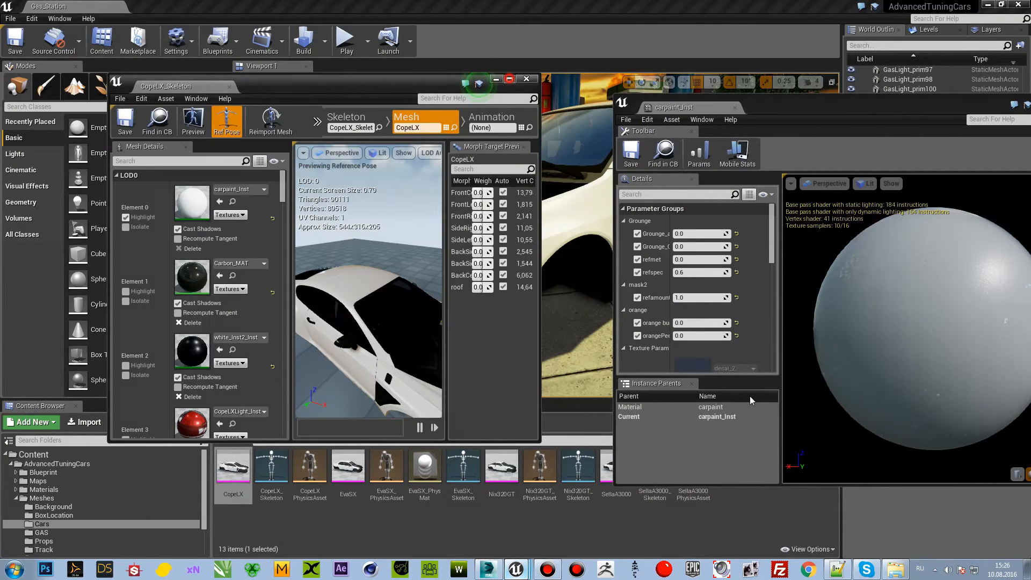
# Step: Maximize the CopeLX skeletal mesh editor window to show its material elements beside the car preview
pyautogui.click(508, 79)
pyautogui.click(517, 568)
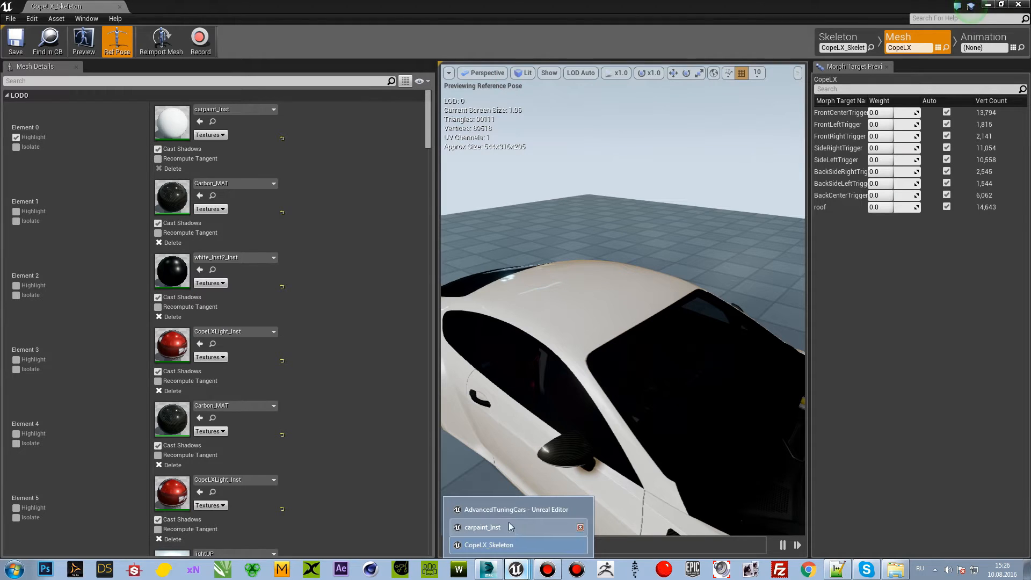
pyautogui.click(627, 186)
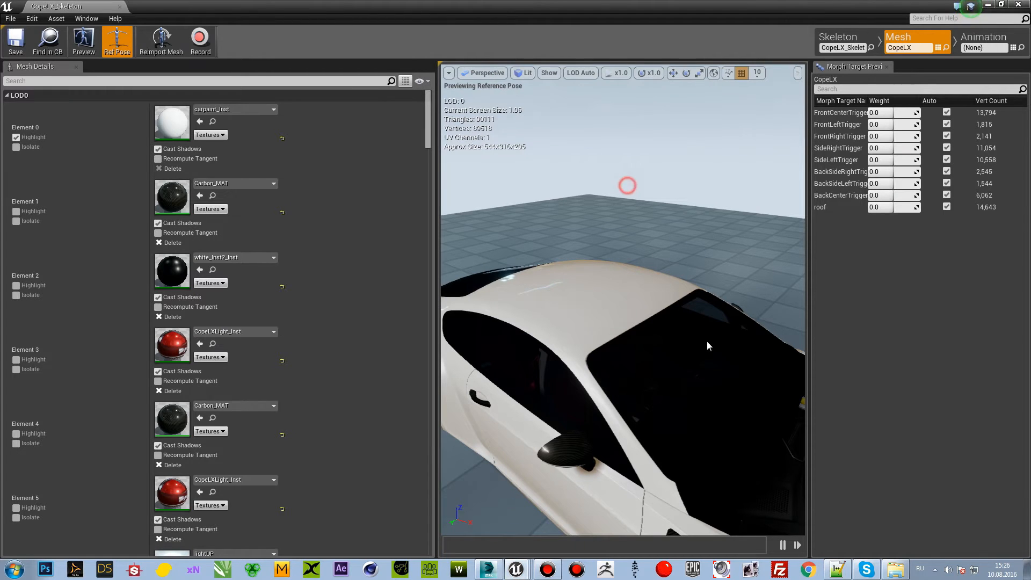
# Step: Switch to 3ds Max and select the body faces assigned to material ID 1 at element level of the Editable Mesh
pyautogui.click(486, 568)
pyautogui.click(610, 300)
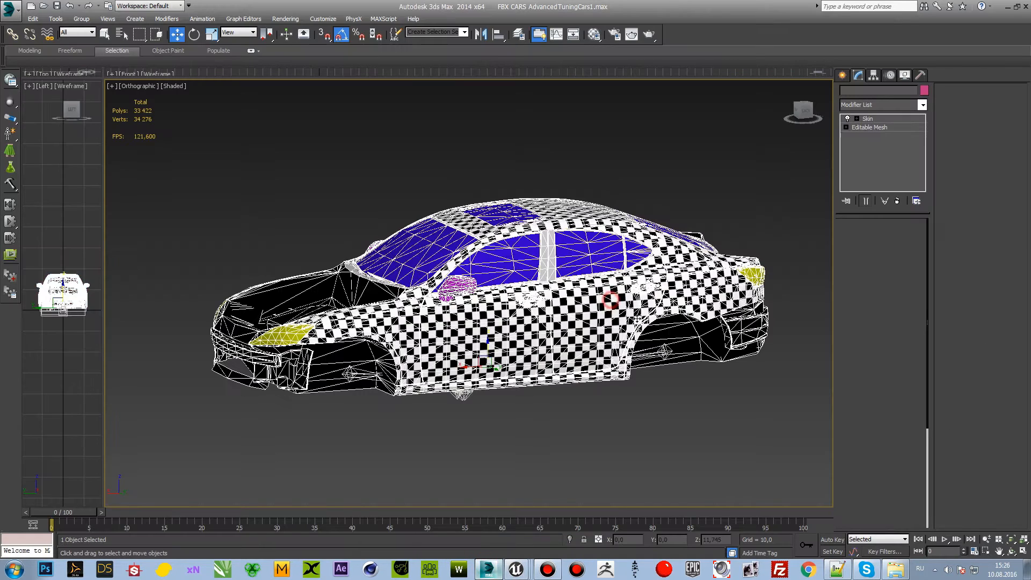
pyautogui.click(865, 127)
pyautogui.click(559, 315)
pyautogui.click(905, 242)
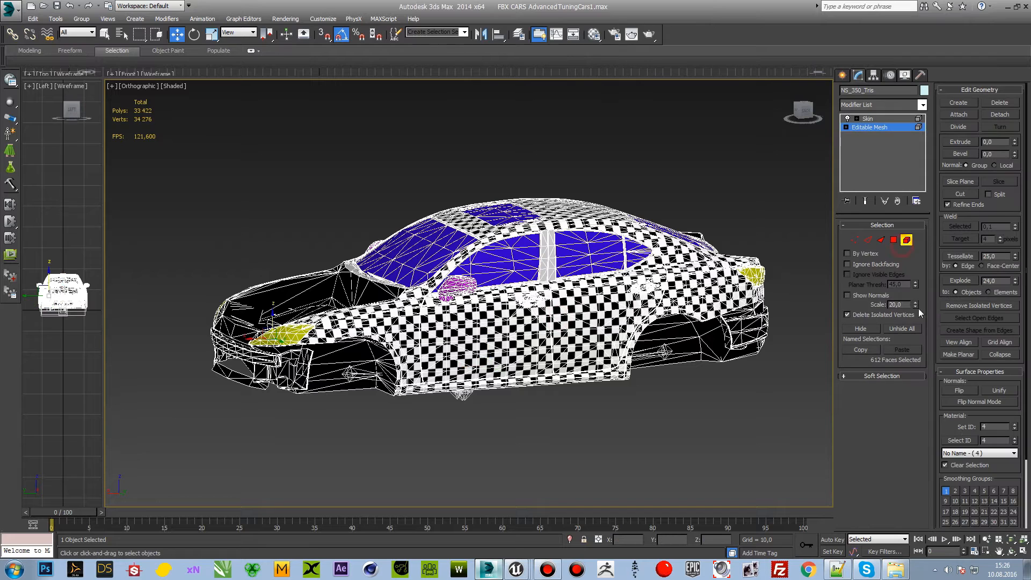
pyautogui.click(974, 454)
pyautogui.click(988, 465)
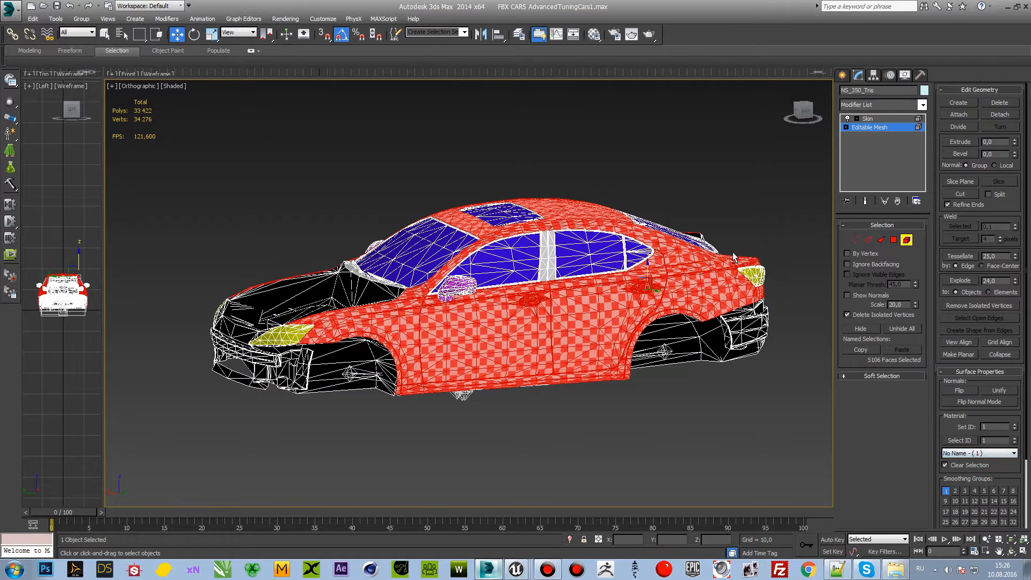
# Step: Switch back to Unreal Editor, turn off the highlight of material element 0 and view the CopeLX from the side
pyautogui.hotkey('alt', 'Tab')
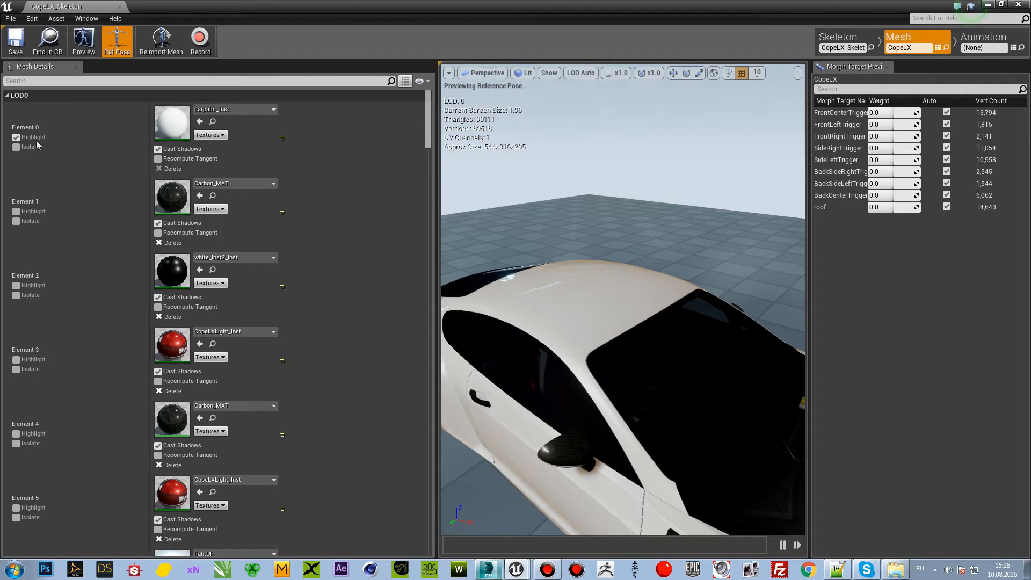
pyautogui.click(16, 138)
pyautogui.moveTo(646, 162); pyautogui.dragTo(688, 280)
pyautogui.moveTo(688, 280); pyautogui.dragTo(685, 259, button='right')
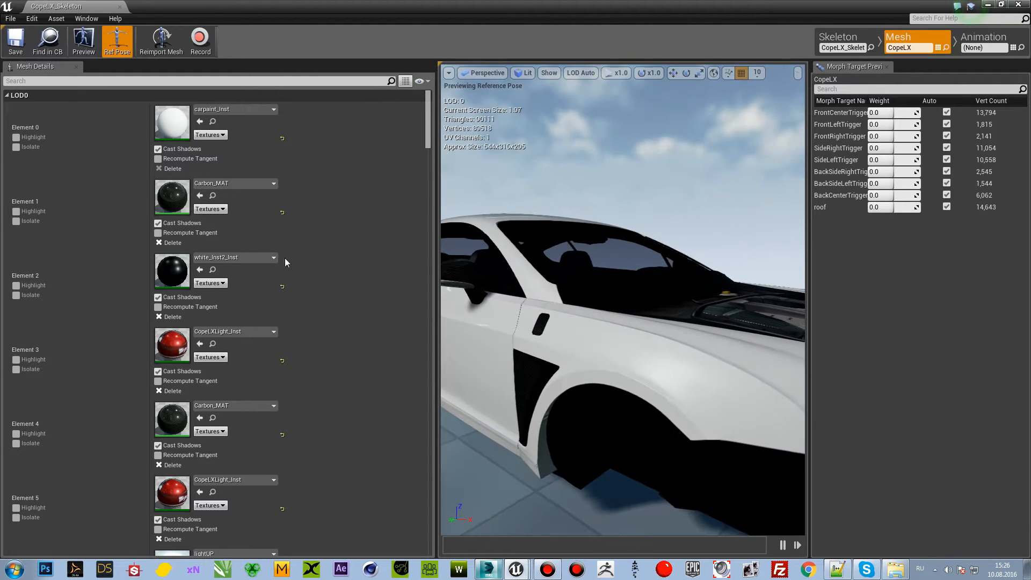
pyautogui.keyDown('alt'); pyautogui.moveTo(613, 302); pyautogui.dragTo(575, 306); pyautogui.keyUp('alt')
# Step: Highlight material element 3 of CopeLX and view the car's lights from the rear side
pyautogui.click(16, 360)
pyautogui.keyDown('alt'); pyautogui.moveTo(537, 352); pyautogui.dragTo(735, 309); pyautogui.keyUp('alt')
pyautogui.moveTo(606, 343); pyautogui.dragTo(559, 365, button='right')
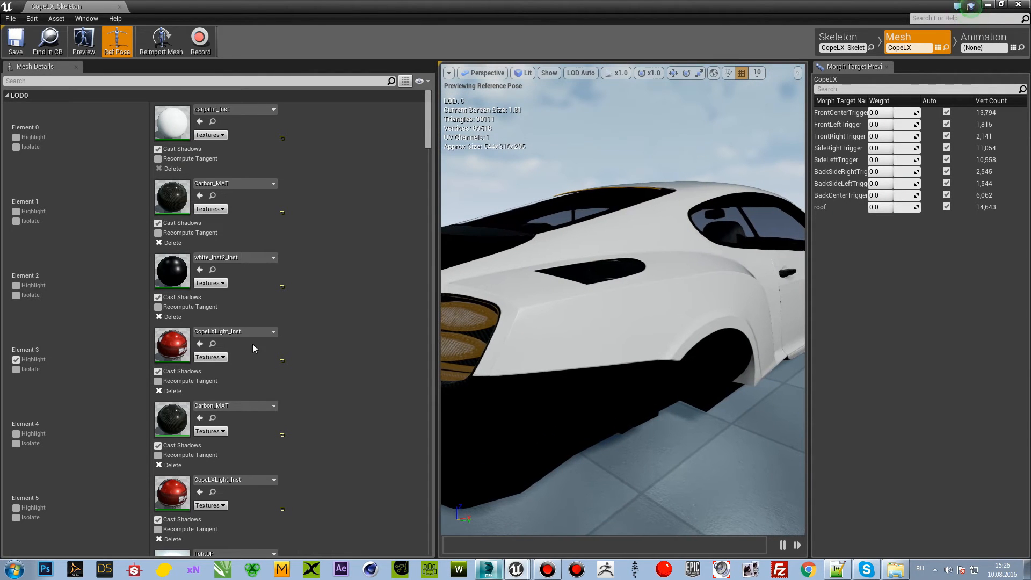
# Step: Switch to 3ds Max and select the light faces by material ID 4
pyautogui.click(487, 569)
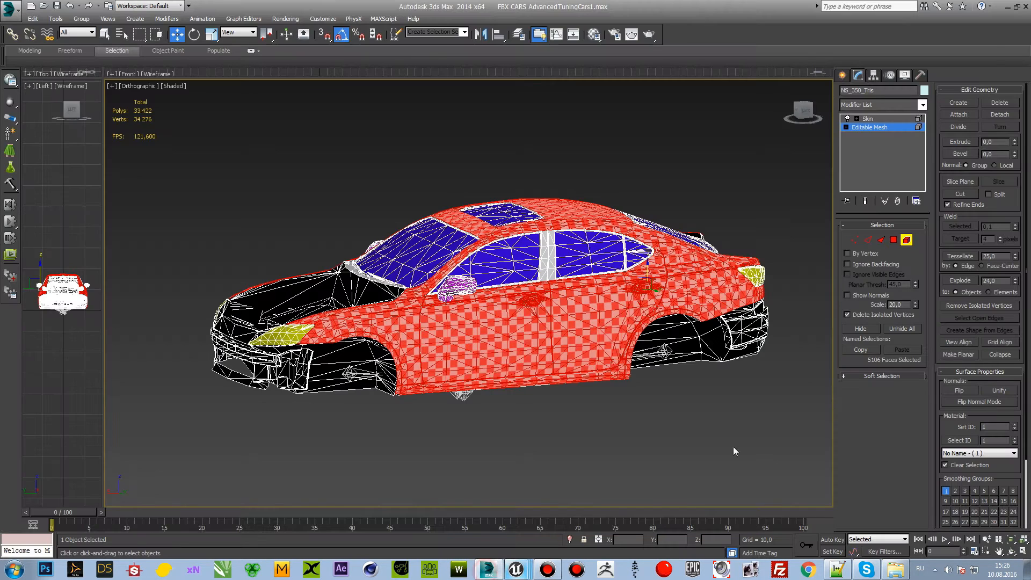
pyautogui.click(983, 452)
pyautogui.click(981, 484)
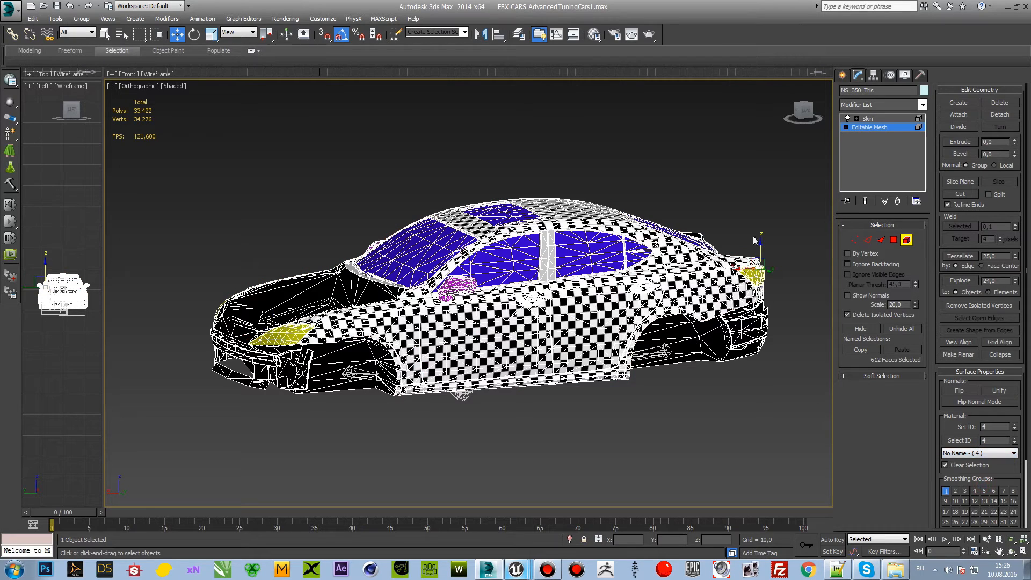
# Step: Try lifting the selected light elements above the car, view them with the rear side panel selected, and undo the changes
pyautogui.moveTo(759, 249); pyautogui.dragTo(755, 166)
pyautogui.click(629, 224)
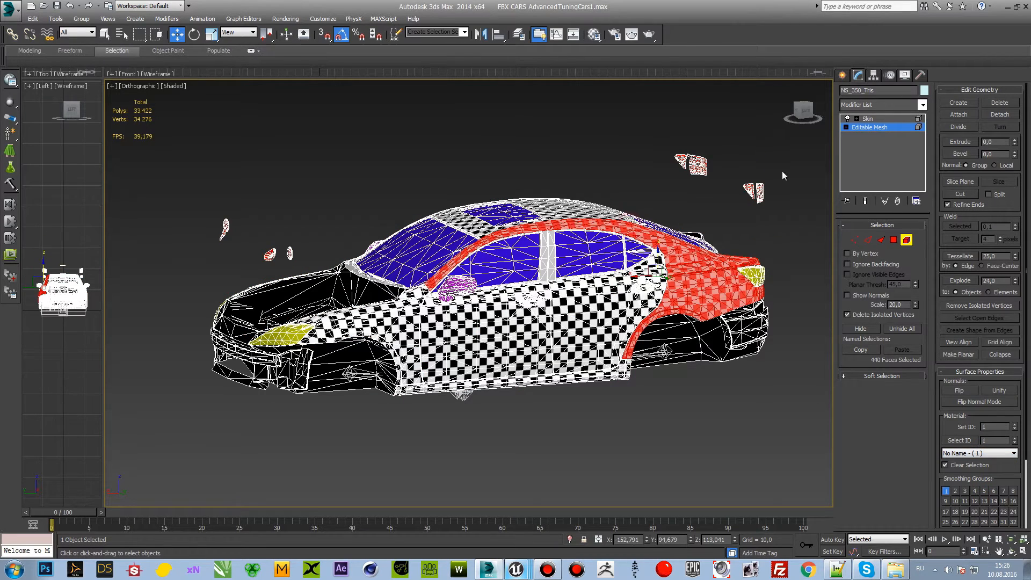
pyautogui.moveTo(800, 103); pyautogui.dragTo(776, 124)
pyautogui.hotkey('ctrl', 'z')
pyautogui.hotkey('ctrl', 'z')
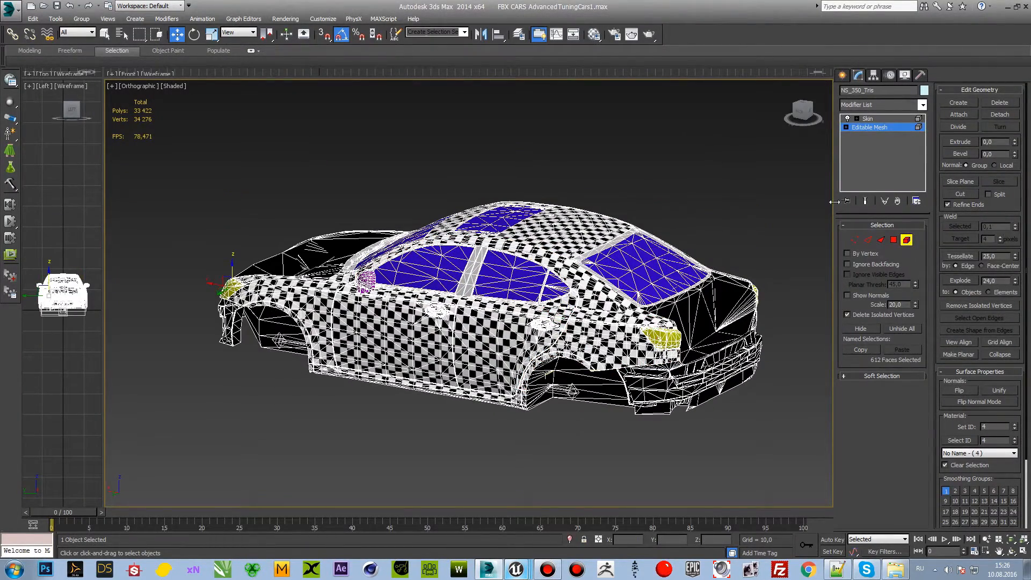
# Step: Leave element editing, deselect the body and unhide all objects in the scene
pyautogui.click(908, 242)
pyautogui.click(704, 194)
pyautogui.moveTo(696, 205); pyautogui.dragTo(660, 199, button='middle')
pyautogui.moveTo(792, 112); pyautogui.dragTo(816, 121)
pyautogui.moveTo(681, 142); pyautogui.dragTo(653, 115, button='middle')
pyautogui.rightClick(695, 339)
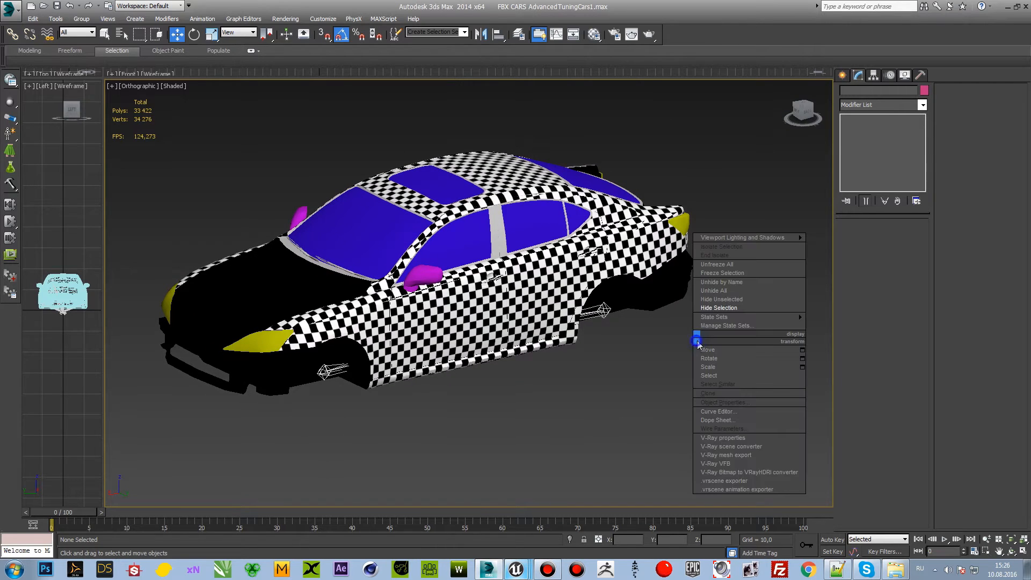
pyautogui.click(715, 292)
# Step: Hide the Quad group, the duplicate car standing beside the main one
pyautogui.moveTo(645, 373); pyautogui.dragTo(752, 379, button='middle')
pyautogui.rightClick(344, 172)
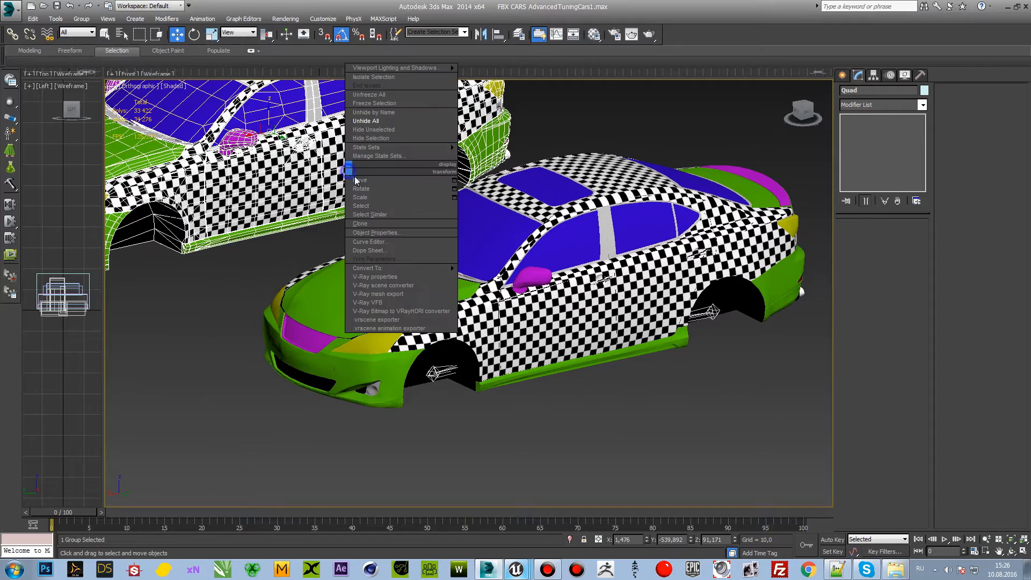
pyautogui.click(383, 145)
# Step: Select the side molding and the body in turn and examine how the molding fits beneath the doors
pyautogui.scroll(4, 642, 335)
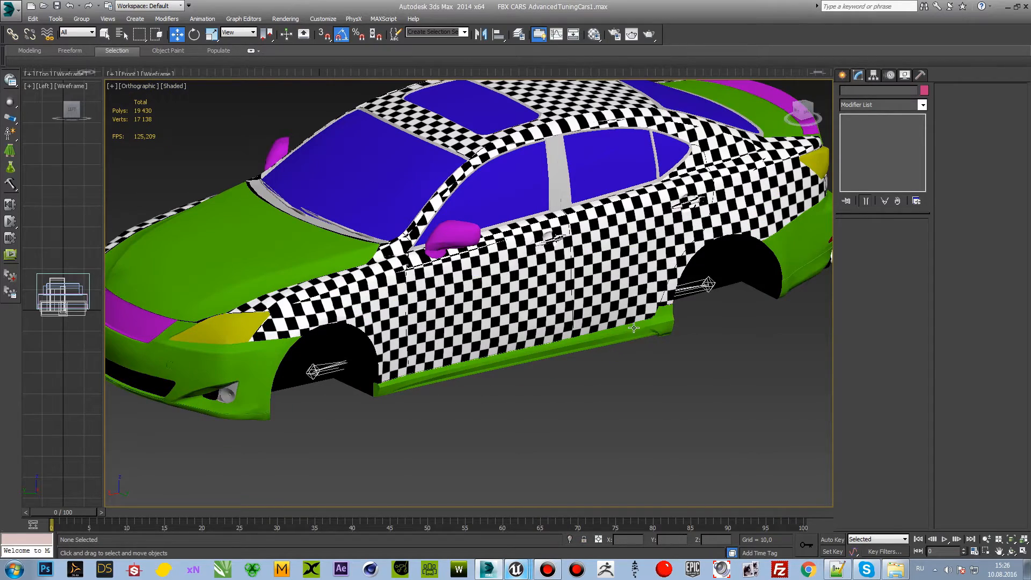
pyautogui.click(630, 327)
pyautogui.click(667, 360)
pyautogui.click(632, 283)
pyautogui.click(804, 110)
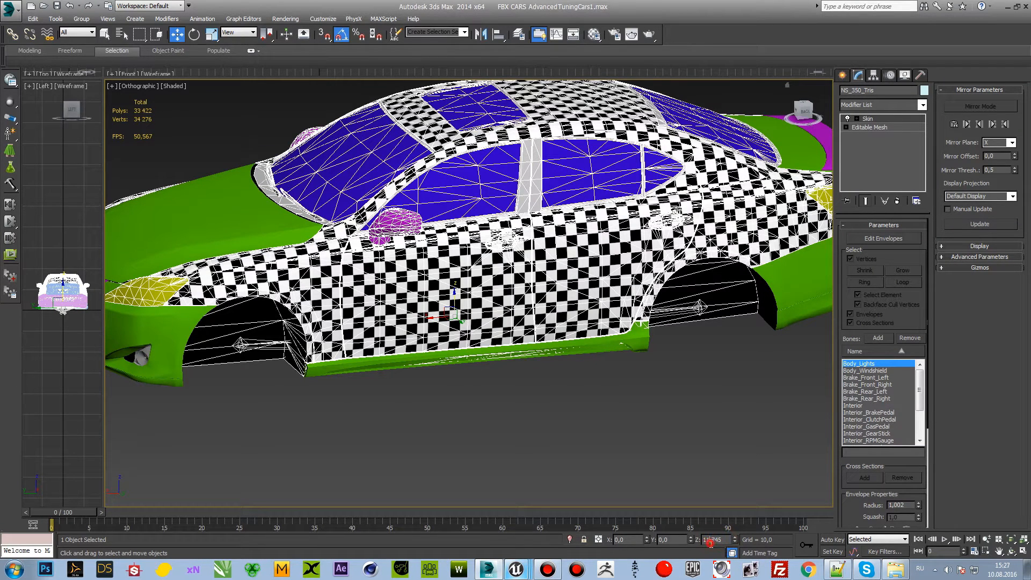
pyautogui.click(674, 439)
pyautogui.moveTo(809, 117); pyautogui.dragTo(805, 152)
pyautogui.moveTo(663, 371); pyautogui.dragTo(678, 378, button='middle')
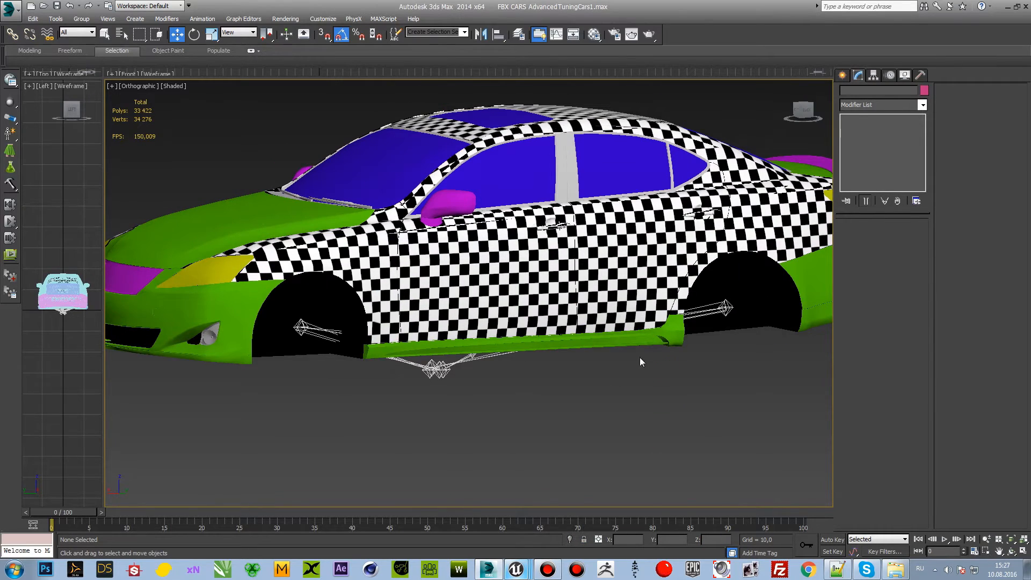
pyautogui.click(607, 280)
pyautogui.click(636, 382)
pyautogui.click(626, 339)
pyautogui.moveTo(614, 342); pyautogui.dragTo(603, 324, button='middle')
pyautogui.moveTo(803, 111)
pyautogui.mouseDown()
pyautogui.moveTo(861, 121)
pyautogui.moveTo(877, 96)
pyautogui.moveTo(856, 128)
pyautogui.mouseUp()
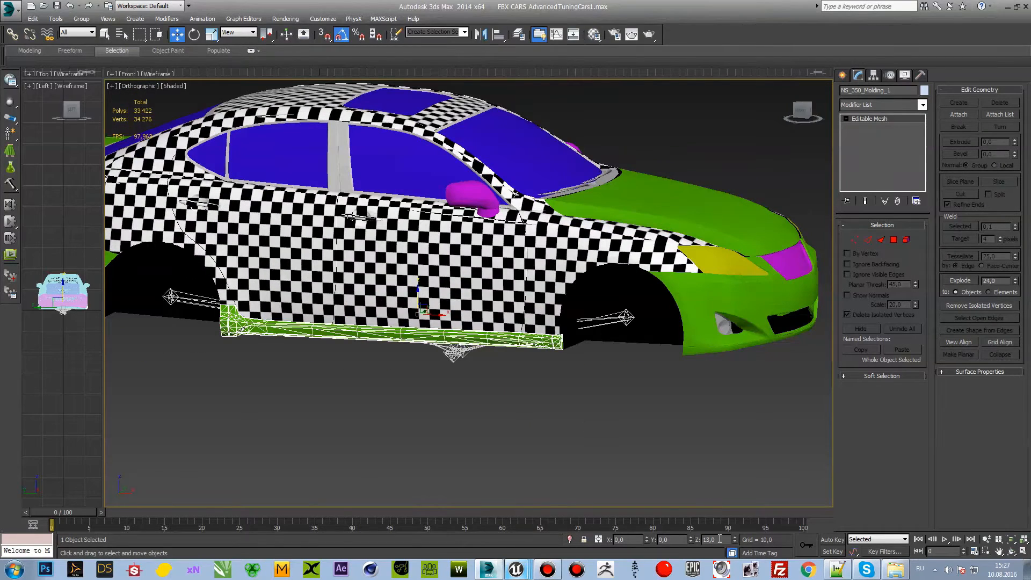
# Step: Try moving the side molding NS_350_Molding_1 down away from the body and undo each move
pyautogui.moveTo(420, 299); pyautogui.dragTo(436, 433)
pyautogui.hotkey('ctrl', 'z')
pyautogui.click(455, 402)
pyautogui.click(481, 334)
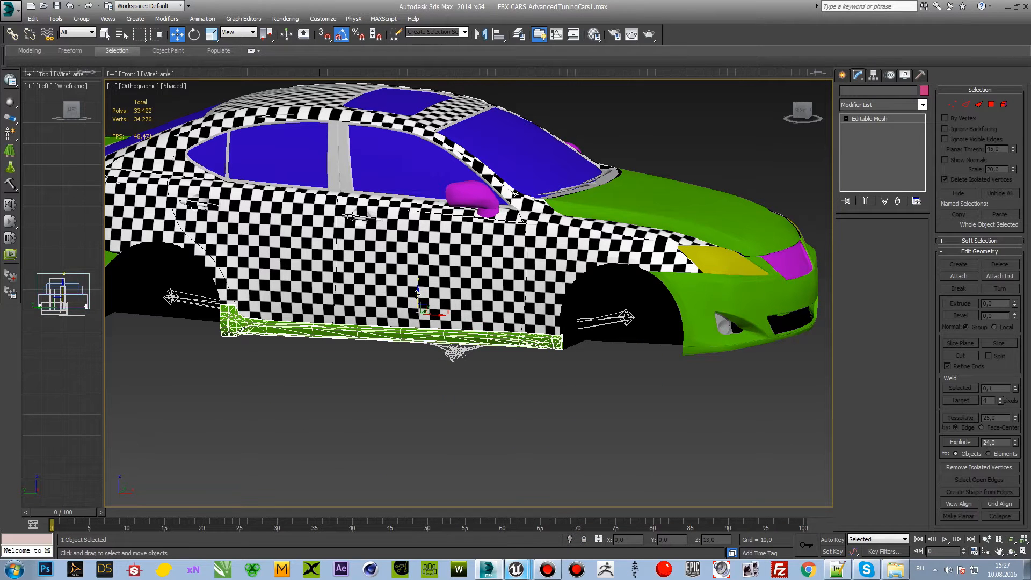
pyautogui.moveTo(417, 295); pyautogui.dragTo(419, 324)
pyautogui.hotkey('ctrl', 'z')
# Step: Select the rear bumper NS_350_BumperDown_1 and examine it and its pivot location from both sides of the car
pyautogui.click(715, 298)
pyautogui.keyDown('alt'); pyautogui.moveTo(715, 298); pyautogui.dragTo(368, 282, button='middle'); pyautogui.keyUp('alt')
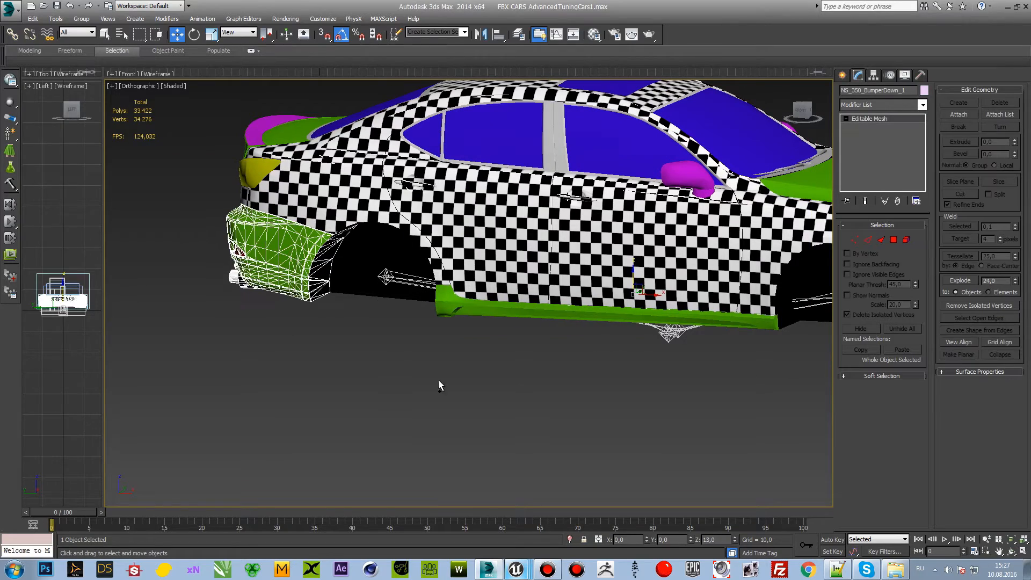
pyautogui.keyDown('alt'); pyautogui.moveTo(536, 389); pyautogui.dragTo(451, 214, button='middle'); pyautogui.keyUp('alt')
pyautogui.click(733, 156)
pyautogui.keyDown('alt'); pyautogui.moveTo(520, 168); pyautogui.dragTo(549, 244, button='middle'); pyautogui.keyUp('alt')
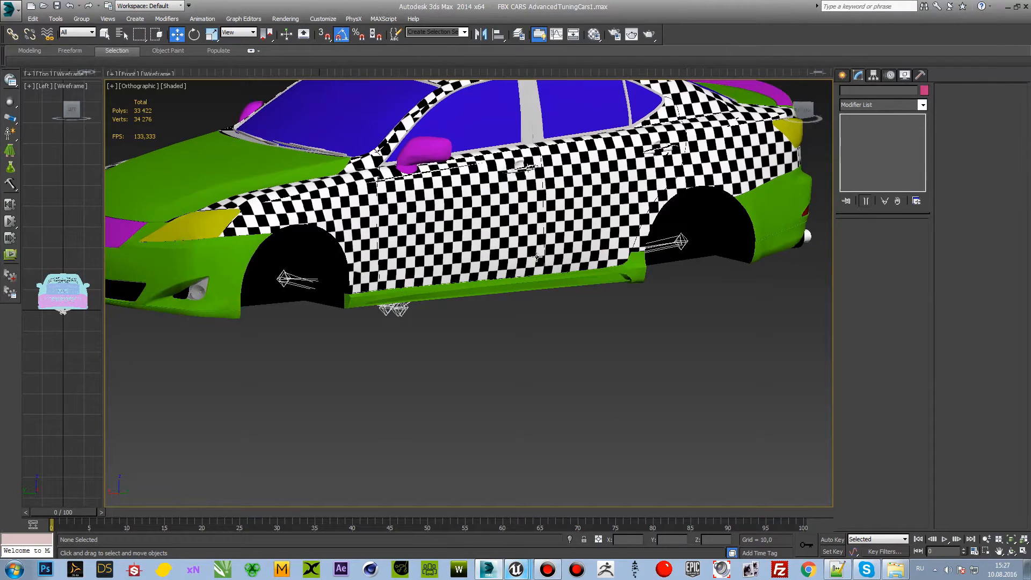
pyautogui.click(763, 233)
pyautogui.keyDown('alt'); pyautogui.moveTo(763, 232); pyautogui.dragTo(557, 267, button='middle'); pyautogui.keyUp('alt')
pyautogui.moveTo(352, 305); pyautogui.dragTo(307, 323, button='middle')
pyautogui.scroll(2, 546, 269)
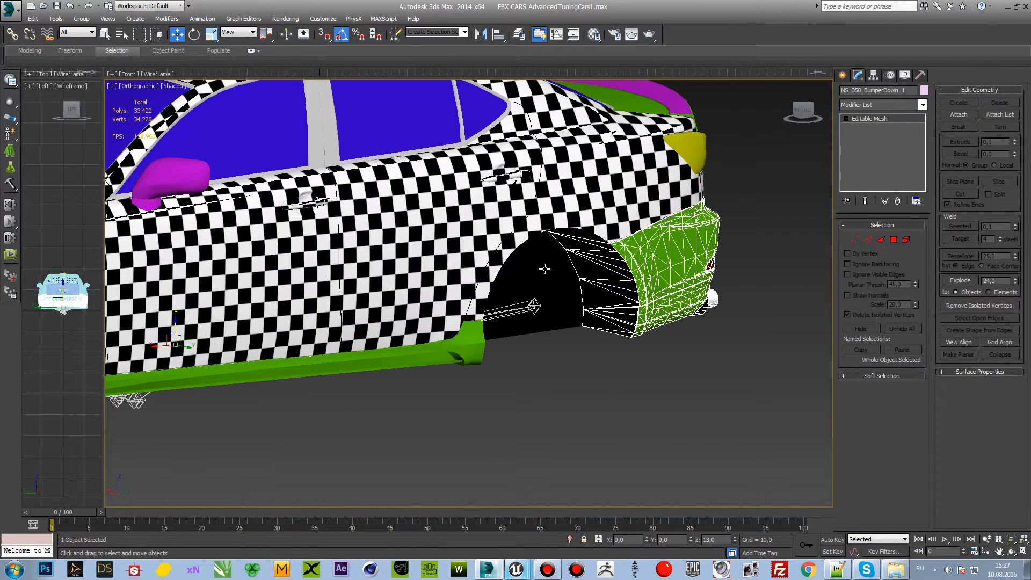
# Step: Center the rear bumper's pivot to the object with Affect Pivot Only, then leave pivot editing
pyautogui.click(874, 75)
pyautogui.click(882, 142)
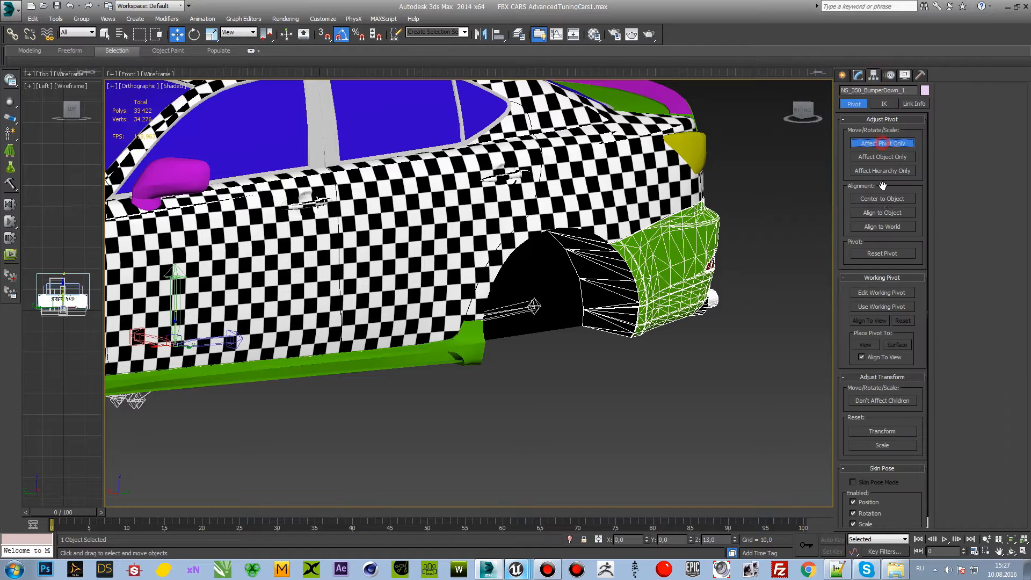
pyautogui.click(883, 199)
pyautogui.hotkey('ctrl', 'z')
pyautogui.click(880, 201)
pyautogui.moveTo(804, 113); pyautogui.dragTo(791, 111)
pyautogui.click(765, 200)
pyautogui.click(613, 246)
pyautogui.click(881, 143)
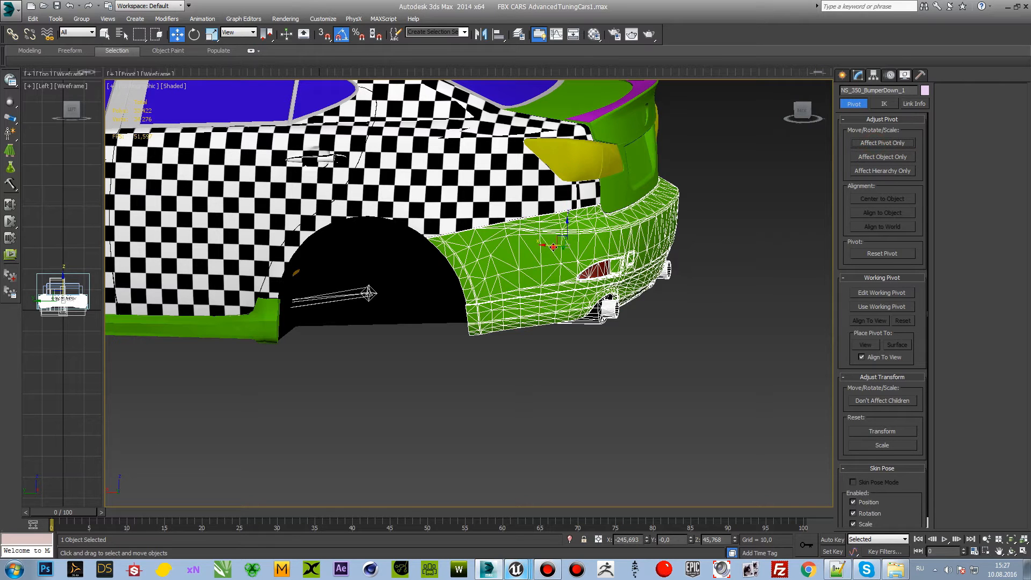
# Step: Try moving the rear bumper away from the body, undo the moves and the pivot centering, and deselect the bumper
pyautogui.moveTo(553, 247); pyautogui.dragTo(639, 252)
pyautogui.hotkey('ctrl', 'z')
pyautogui.moveTo(593, 365); pyautogui.dragTo(841, 361, button='middle')
pyautogui.hotkey('ctrl', 'z')
pyautogui.hotkey('ctrl', 'z')
pyautogui.hotkey('ctrl', 'z')
pyautogui.scroll(-5, 517, 409)
pyautogui.scroll(8, 651, 276)
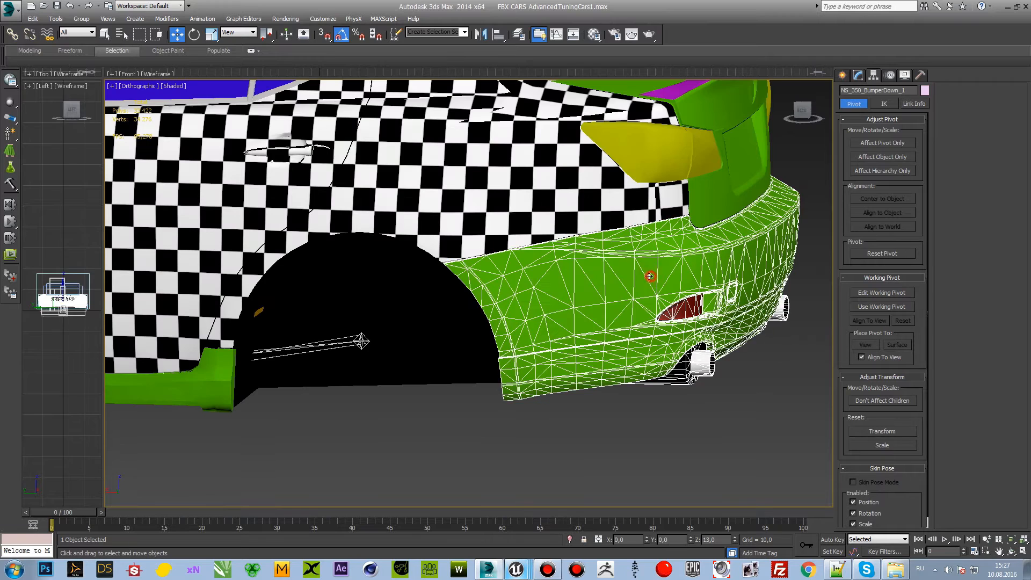
pyautogui.moveTo(525, 356); pyautogui.dragTo(574, 351, button='middle')
pyautogui.scroll(-3, 576, 329)
pyautogui.moveTo(598, 307); pyautogui.dragTo(599, 334)
pyautogui.click(596, 420)
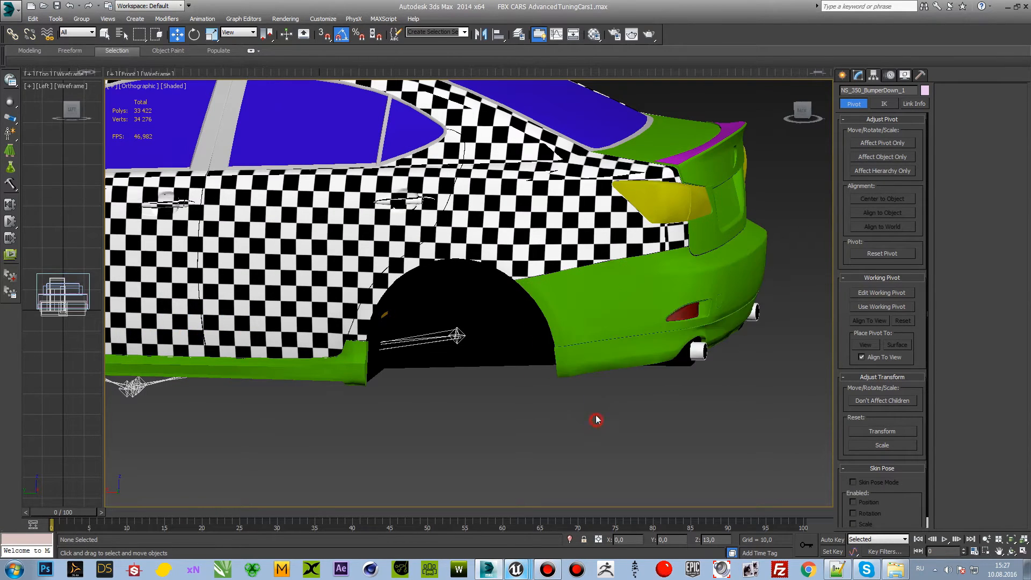
# Step: Try moving the front bumper NS_350_BumperUp_1 away from the body, then undo the changes and deselect it
pyautogui.scroll(-3, 596, 420)
pyautogui.click(626, 378)
pyautogui.moveTo(802, 111); pyautogui.dragTo(813, 110)
pyautogui.moveTo(481, 357); pyautogui.dragTo(633, 329, button='middle')
pyautogui.click(450, 364)
pyautogui.hotkey('ctrl', 'z')
pyautogui.click(346, 436)
pyautogui.moveTo(340, 426); pyautogui.dragTo(525, 437, button='middle')
pyautogui.click(379, 340)
pyautogui.click(424, 436)
pyautogui.moveTo(360, 342); pyautogui.dragTo(504, 327)
pyautogui.hotkey('ctrl', 'z')
pyautogui.hotkey('ctrl', 'z')
pyautogui.click(512, 427)
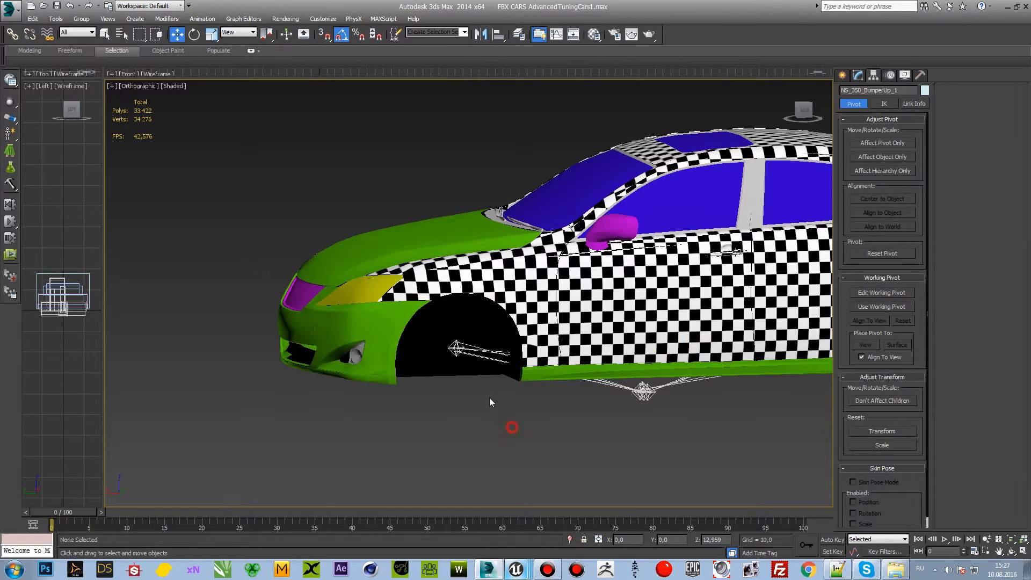
# Step: Select the trunk lid NS_350_Trunk and examine it up close from the car's roof and rear side
pyautogui.moveTo(811, 110); pyautogui.dragTo(830, 131)
pyautogui.moveTo(631, 139); pyautogui.dragTo(551, 277, button='middle')
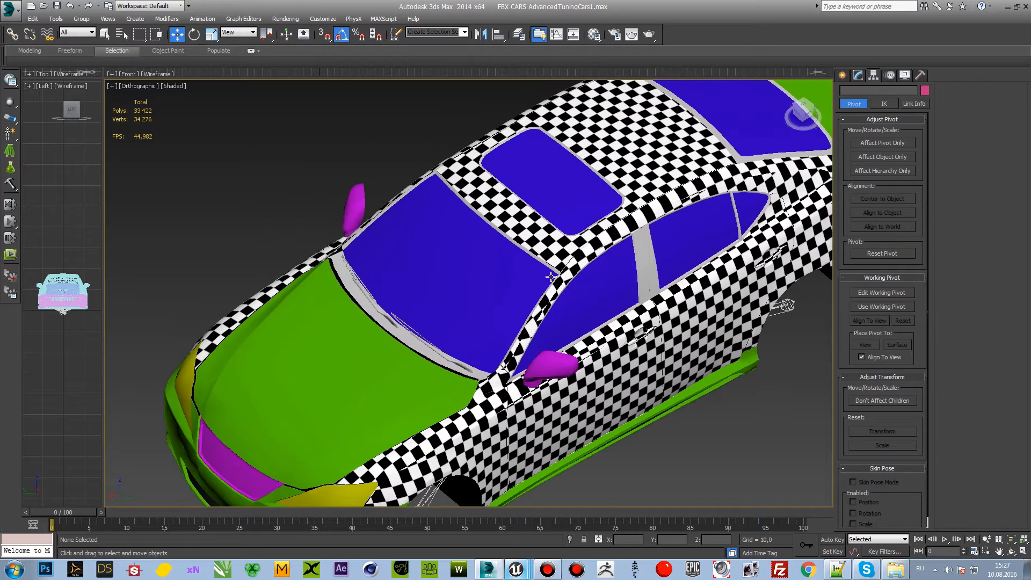
pyautogui.moveTo(800, 109); pyautogui.dragTo(777, 94)
pyautogui.moveTo(802, 276); pyautogui.dragTo(602, 255, button='middle')
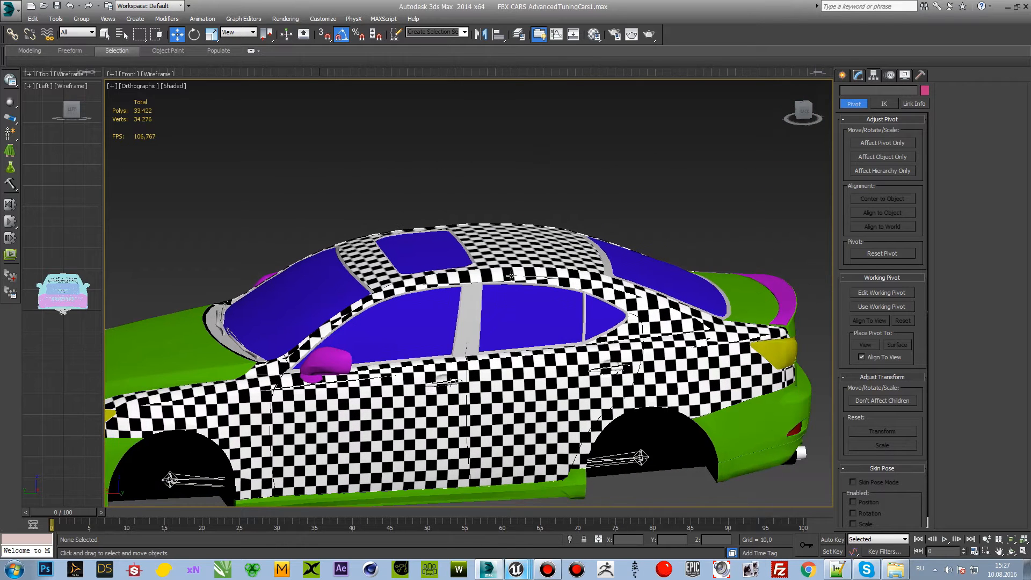
pyautogui.moveTo(511, 275); pyautogui.dragTo(562, 275, button='middle')
pyautogui.click(798, 274)
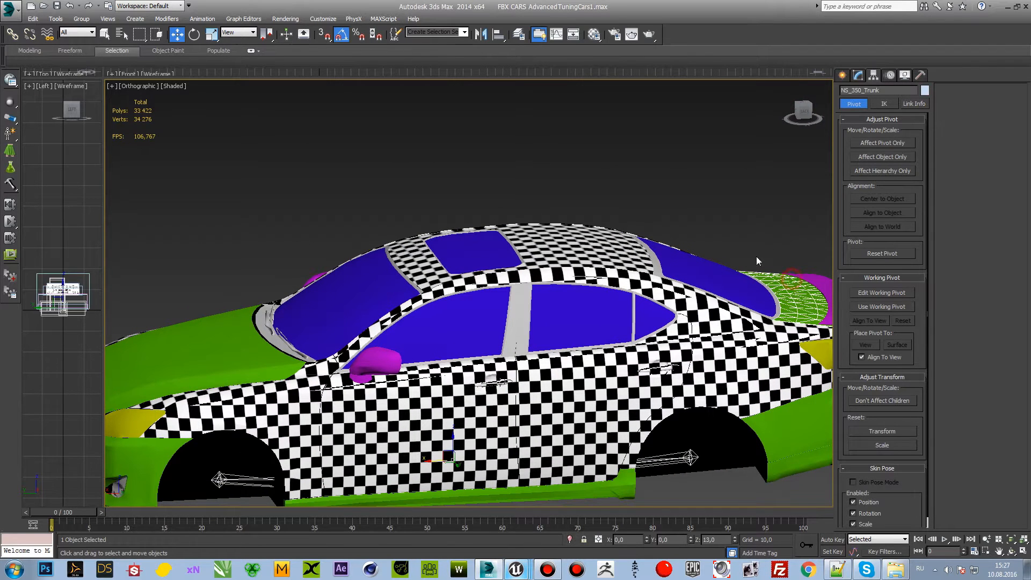
pyautogui.moveTo(756, 260); pyautogui.dragTo(645, 265, button='middle')
pyautogui.scroll(1, 606, 269)
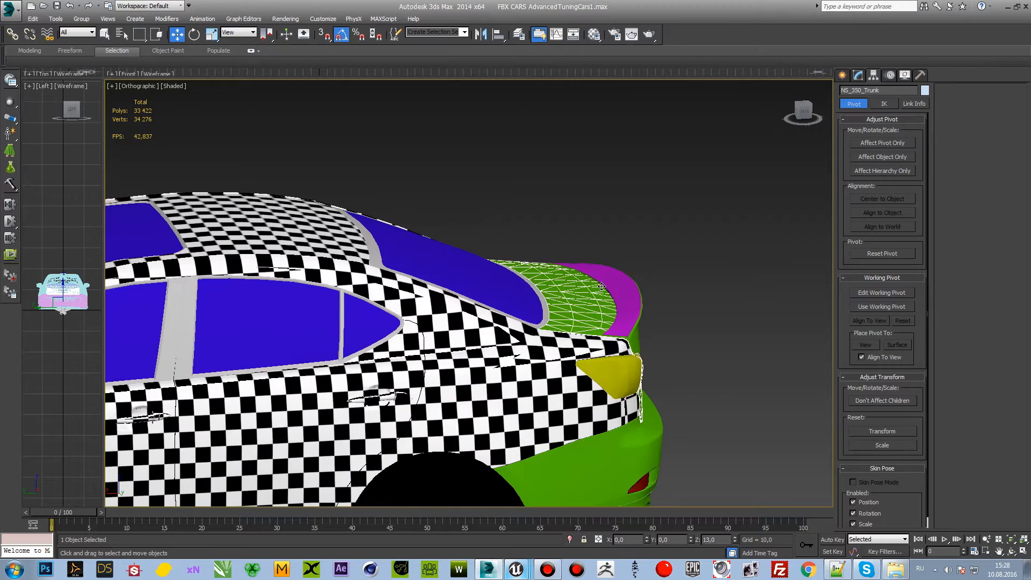
pyautogui.scroll(1, 602, 287)
pyautogui.moveTo(452, 295); pyautogui.dragTo(646, 283, button='middle')
# Step: Select the hood NS_350_Hood_002 and examine its rear edge and pivot beside the windshield
pyautogui.scroll(-1, 646, 283)
pyautogui.scroll(-1, 646, 283)
pyautogui.moveTo(233, 317); pyautogui.dragTo(439, 319, button='middle')
pyautogui.click(371, 346)
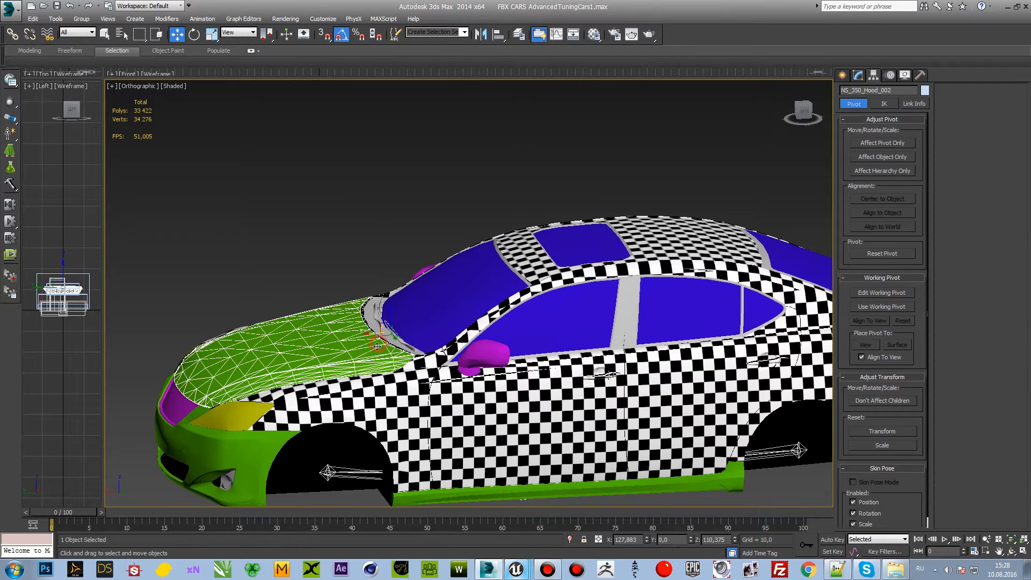
pyautogui.moveTo(371, 351); pyautogui.dragTo(435, 337, button='middle')
pyautogui.click(395, 260)
pyautogui.scroll(2, 408, 320)
pyautogui.click(408, 321)
pyautogui.scroll(3, 424, 333)
# Step: Try rotating the hood about its pivot near the windshield as if opening it, and undo each rotation
pyautogui.press('e')
pyautogui.moveTo(484, 285); pyautogui.dragTo(504, 286)
pyautogui.hotkey('ctrl', 'z')
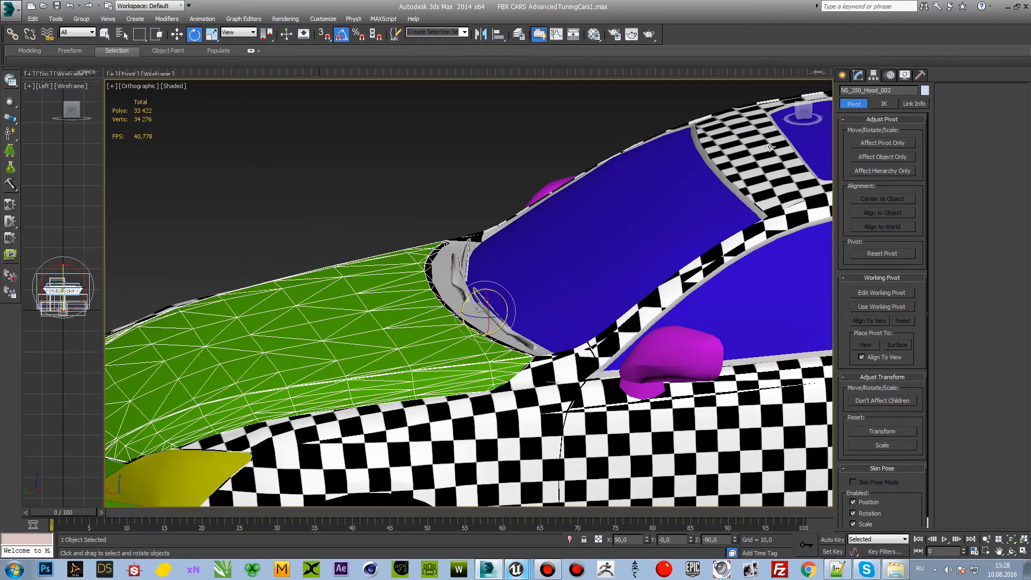
pyautogui.click(803, 119)
pyautogui.moveTo(494, 294); pyautogui.dragTo(540, 294, button='middle')
pyautogui.scroll(3, 539, 295)
pyautogui.moveTo(512, 311); pyautogui.dragTo(530, 289)
pyautogui.moveTo(802, 110); pyautogui.dragTo(788, 134)
pyautogui.hotkey('ctrl', 'z')
pyautogui.moveTo(529, 363); pyautogui.dragTo(539, 293, button='middle')
pyautogui.moveTo(801, 110); pyautogui.dragTo(803, 111)
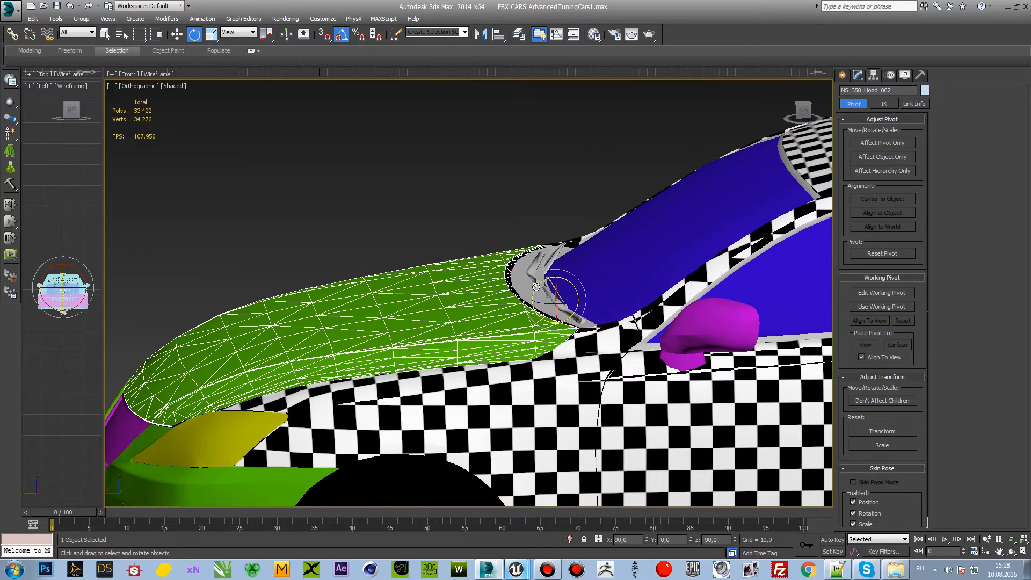
# Step: Try centering only the hood's pivot on the object, and undo the centering
pyautogui.click(858, 75)
pyautogui.click(874, 75)
pyautogui.click(873, 143)
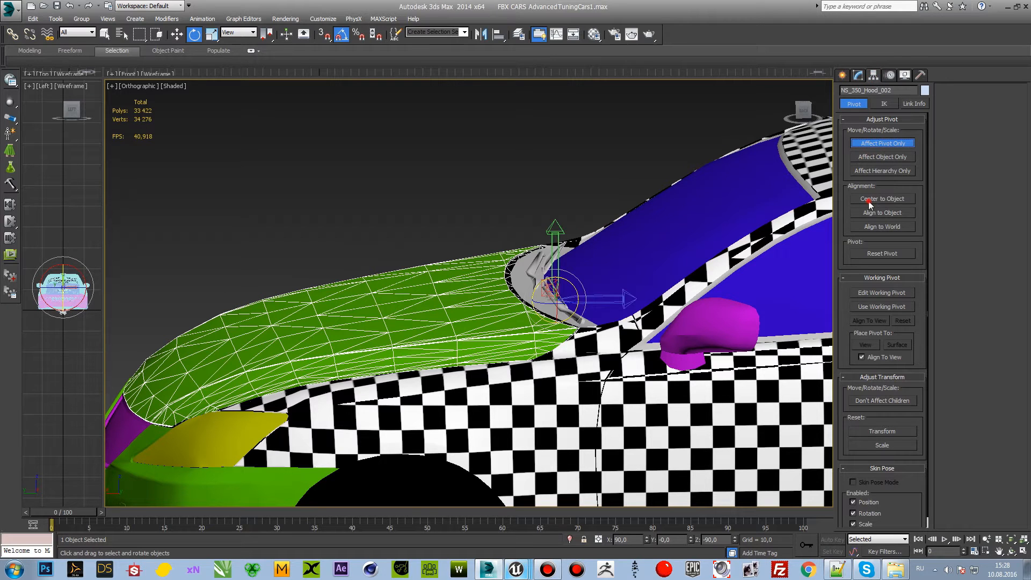
pyautogui.click(882, 199)
pyautogui.hotkey('ctrl', 'z')
# Step: Shift the hood's pivot slightly near the base of the windshield and test the hood's rotation about it, undoing the rotations
pyautogui.press('w')
pyautogui.moveTo(545, 300)
pyautogui.mouseDown()
pyautogui.moveTo(504, 303)
pyautogui.moveTo(537, 312)
pyautogui.mouseUp()
pyautogui.click(517, 173)
pyautogui.click(504, 292)
pyautogui.press('e')
pyautogui.moveTo(542, 284); pyautogui.dragTo(589, 256)
pyautogui.click(867, 142)
pyautogui.hotkey('ctrl', 'z')
pyautogui.moveTo(537, 285); pyautogui.dragTo(557, 220)
pyautogui.hotkey('ctrl', 'z')
pyautogui.scroll(-6, 498, 240)
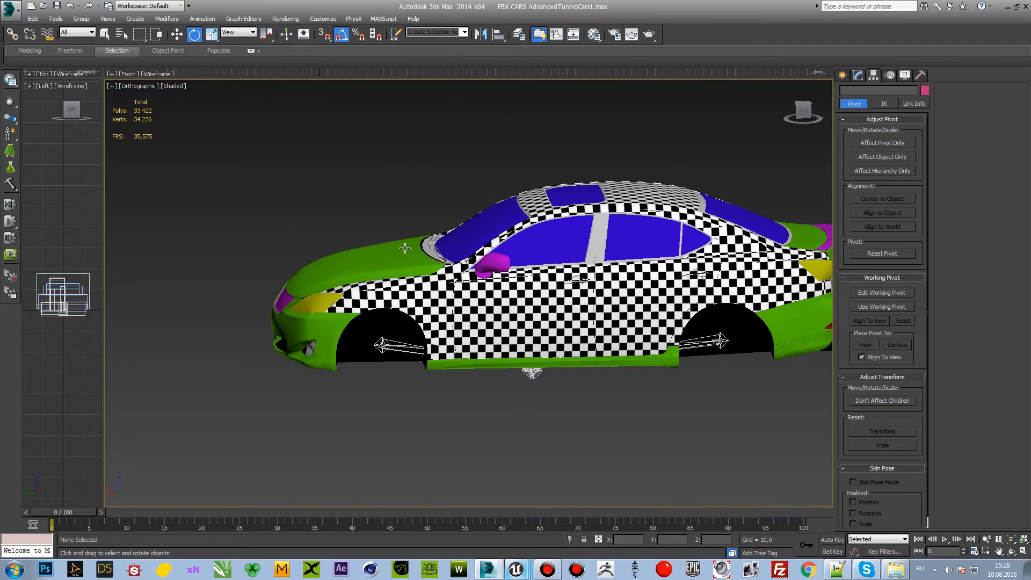
# Step: Select the hood NS_350_Hood_002, try rotating it open about its pivot, and undo the rotation
pyautogui.moveTo(403, 239); pyautogui.dragTo(416, 232, button='middle')
pyautogui.scroll(2, 416, 232)
pyautogui.press('w')
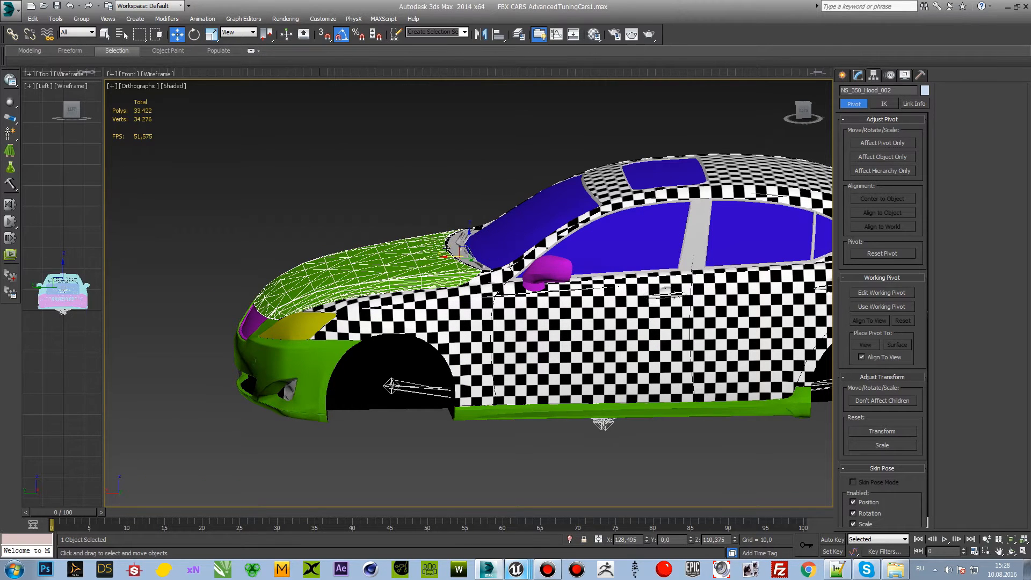
pyautogui.press('e')
pyautogui.moveTo(452, 244)
pyautogui.mouseDown()
pyautogui.moveTo(475, 240)
pyautogui.moveTo(465, 230)
pyautogui.mouseUp()
pyautogui.hotkey('ctrl', 'z')
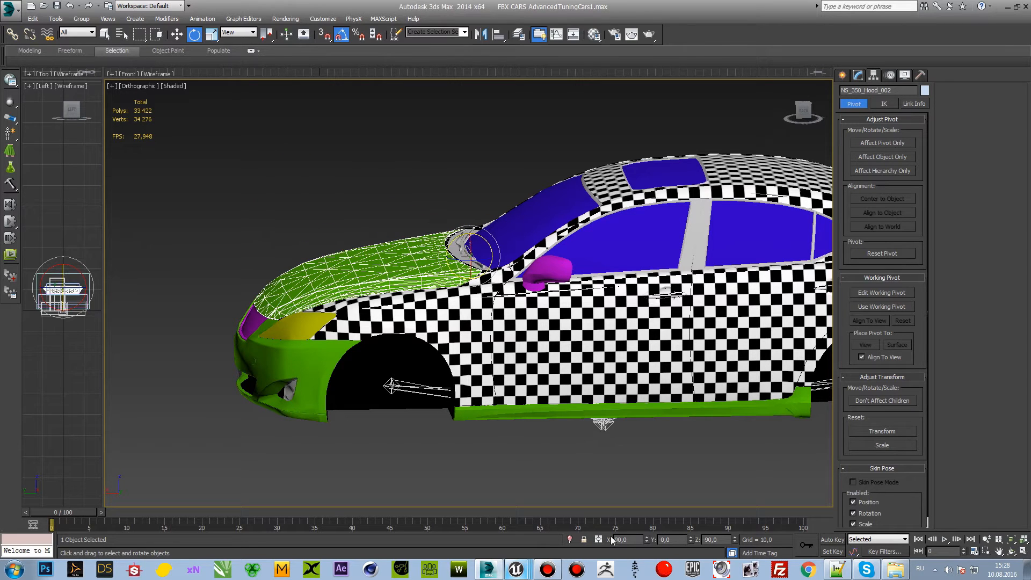
pyautogui.click(177, 34)
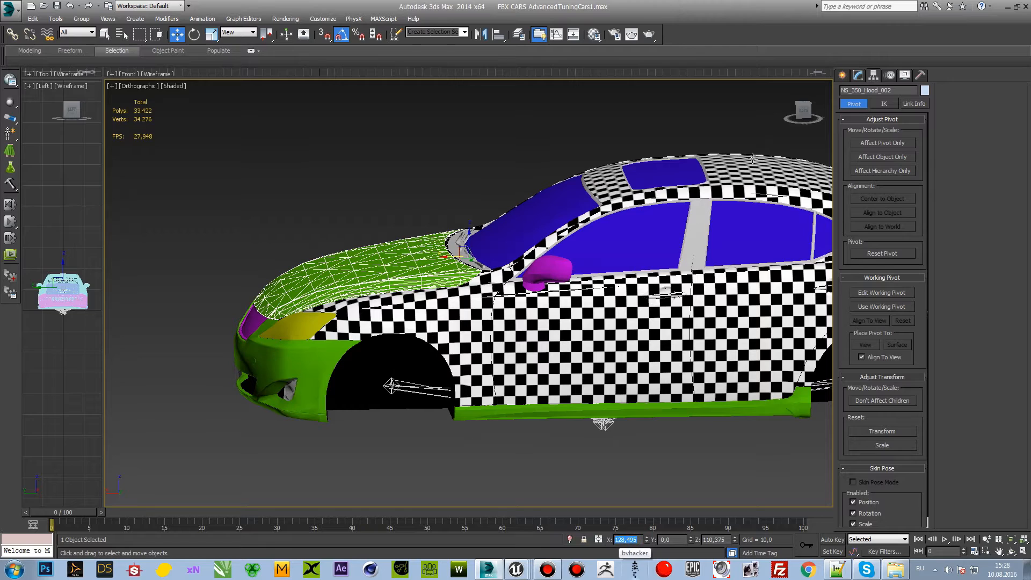
pyautogui.moveTo(800, 107)
pyautogui.mouseDown()
pyautogui.moveTo(780, 114)
pyautogui.moveTo(792, 107)
pyautogui.mouseUp()
pyautogui.press('0')
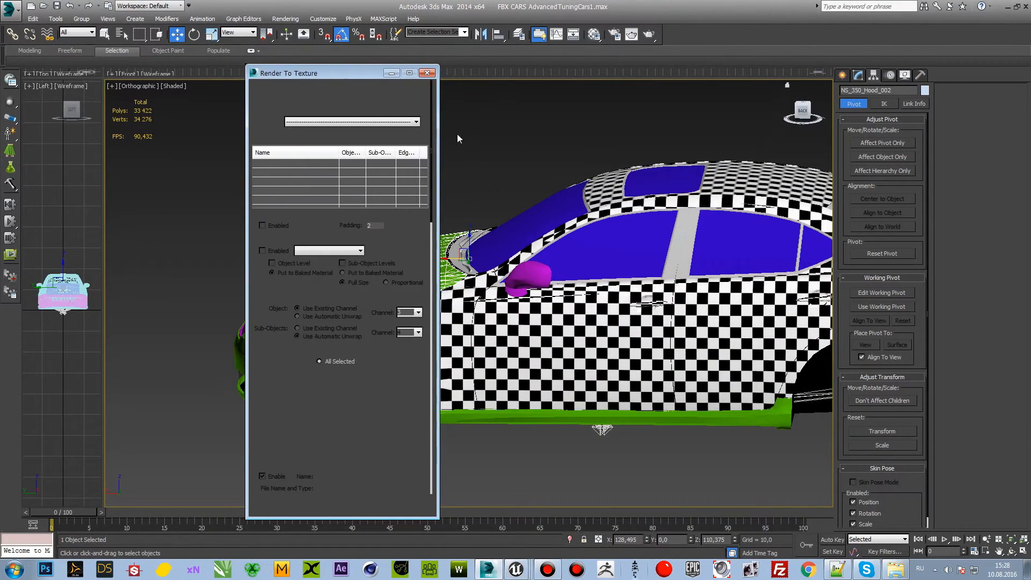
pyautogui.click(431, 73)
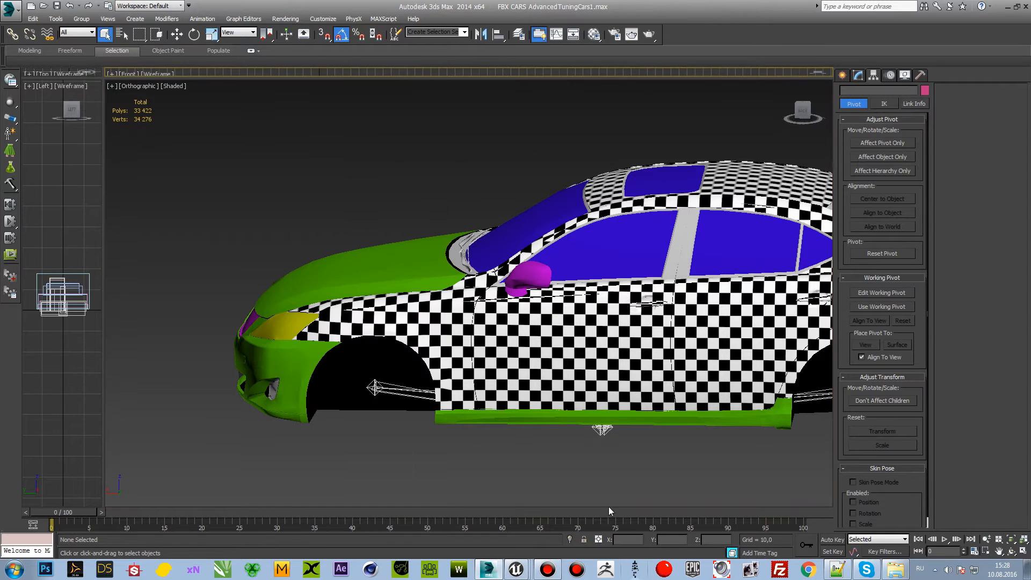
# Step: Select the hood again and move it to the world origin by setting its X and Z positions to 0
pyautogui.click(417, 244)
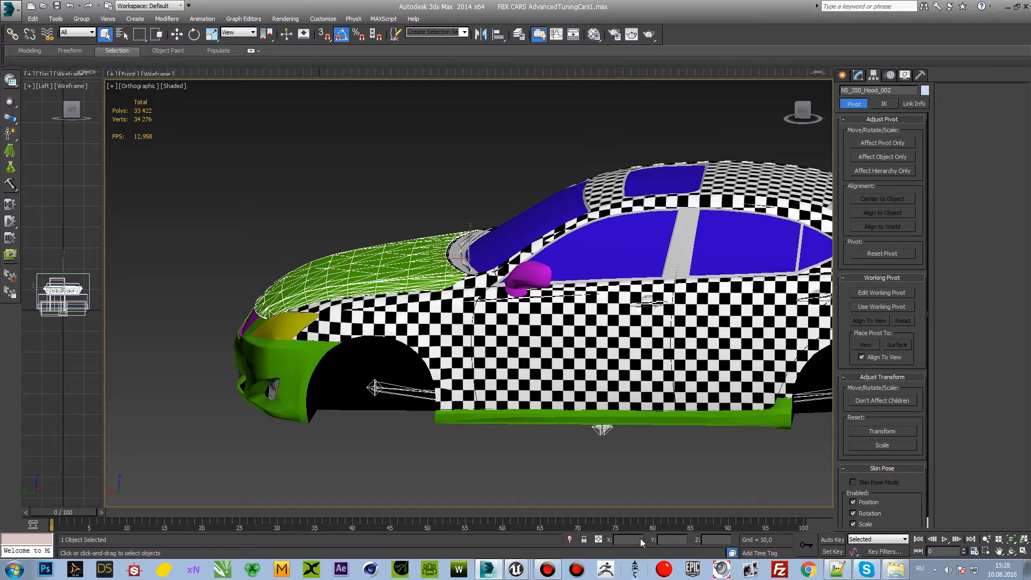
pyautogui.press('w')
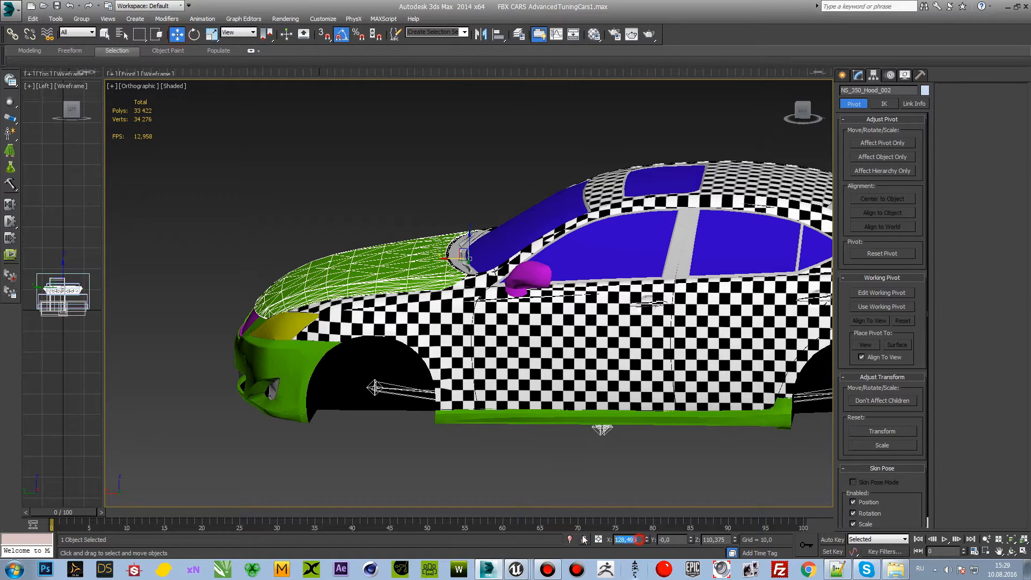
pyautogui.moveTo(629, 540); pyautogui.dragTo(612, 540)
pyautogui.write('0')
pyautogui.press('Return')
pyautogui.write('0')
pyautogui.press('Return')
# Step: Examine where the hood sits beneath the car body relative to its pivot at the world origin
pyautogui.moveTo(648, 462); pyautogui.dragTo(580, 380, button='middle')
pyautogui.click(598, 419)
pyautogui.moveTo(561, 389); pyautogui.dragTo(491, 370, button='middle')
pyautogui.click(465, 325)
pyautogui.scroll(2, 556, 350)
pyautogui.scroll(-2, 491, 370)
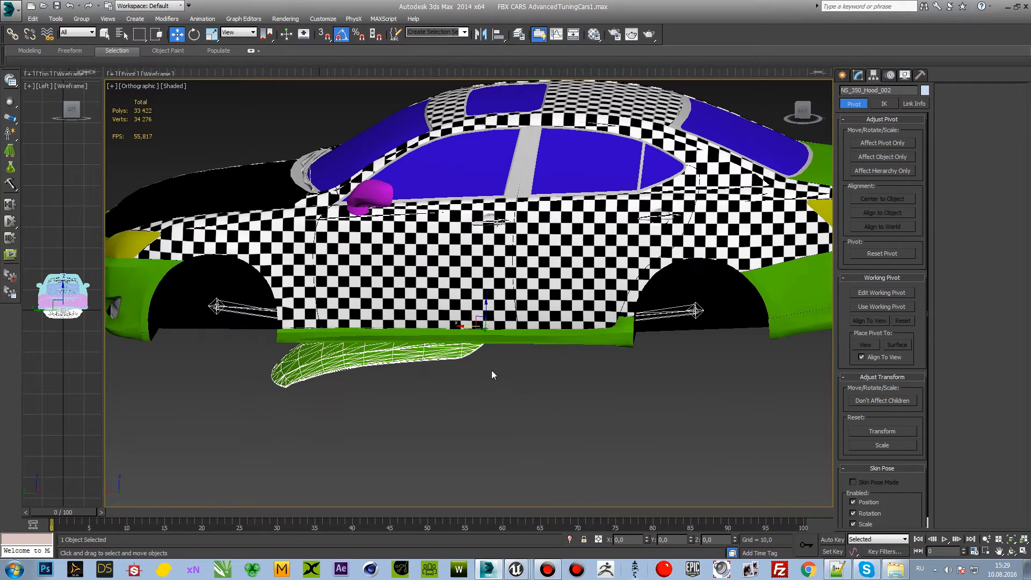
pyautogui.moveTo(657, 351); pyautogui.dragTo(547, 366, button='middle')
pyautogui.moveTo(464, 360); pyautogui.dragTo(541, 372, button='middle')
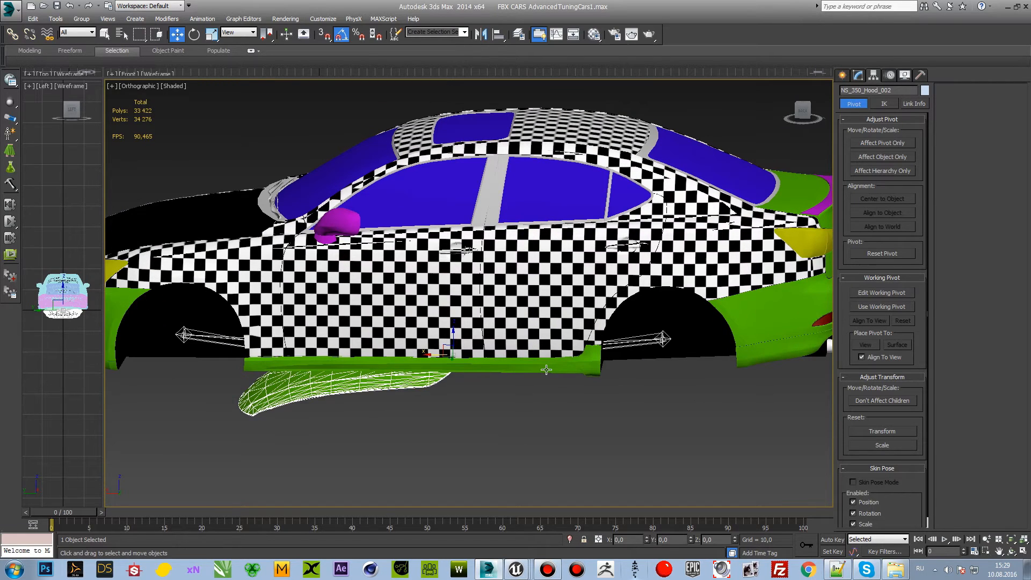
pyautogui.click(546, 370)
pyautogui.click(621, 418)
pyautogui.moveTo(679, 380); pyautogui.dragTo(564, 439, button='middle')
# Step: Select the trunk lid NS_350_Trunk, try rotating it about its pivot under the car's middle, and cancel the rotation
pyautogui.click(681, 261)
pyautogui.moveTo(661, 267); pyautogui.dragTo(603, 294, button='middle')
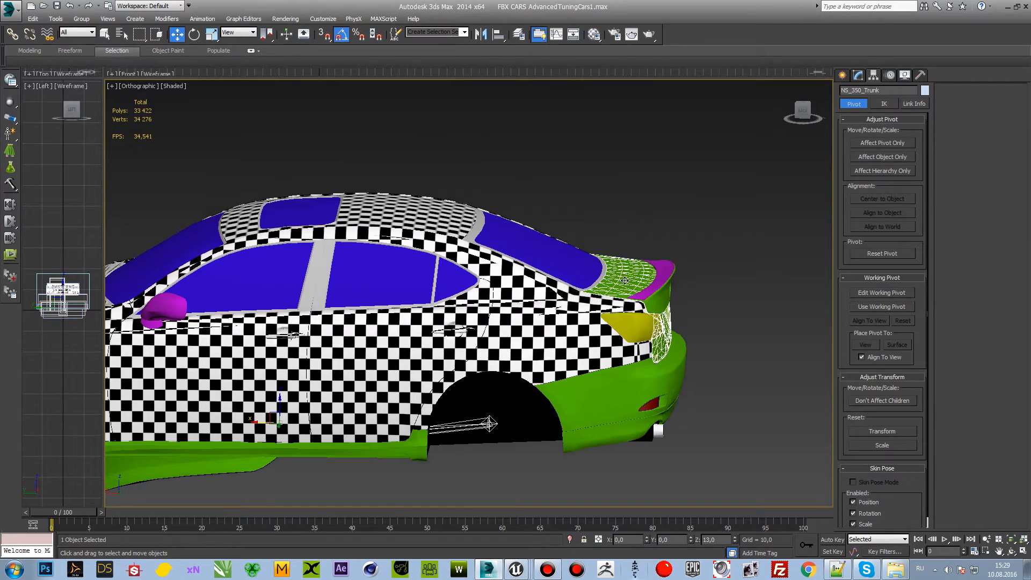
pyautogui.press('e')
pyautogui.moveTo(299, 409); pyautogui.dragTo(278, 395)
pyautogui.rightClick(279, 395)
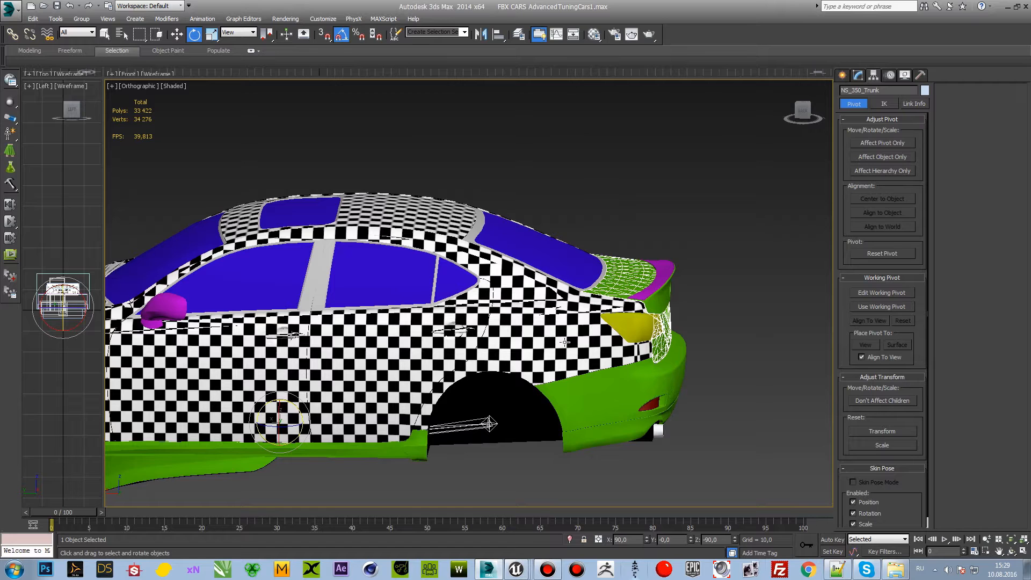
# Step: Center the trunk lid's pivot on the object and test-rotate the lid, undoing the rotation
pyautogui.moveTo(565, 342); pyautogui.dragTo(495, 343, button='middle')
pyautogui.click(865, 198)
pyautogui.click(881, 143)
pyautogui.scroll(4, 585, 265)
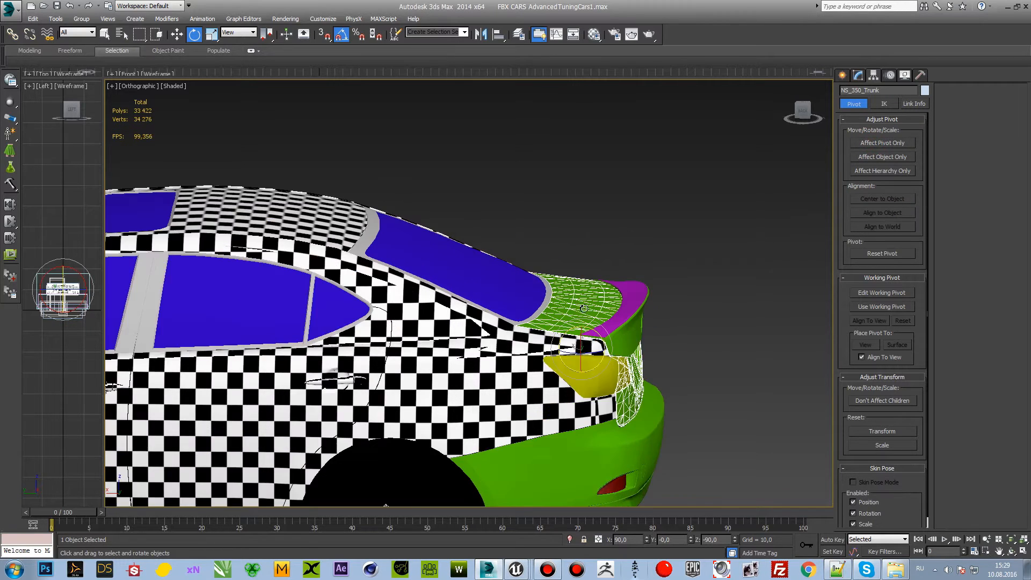
pyautogui.moveTo(561, 352); pyautogui.dragTo(539, 344)
pyautogui.hotkey('ctrl', 'z')
pyautogui.moveTo(563, 334); pyautogui.dragTo(571, 344, button='middle')
# Step: Move only the trunk lid's pivot to the lid's front edge at the base of the rear window
pyautogui.click(872, 75)
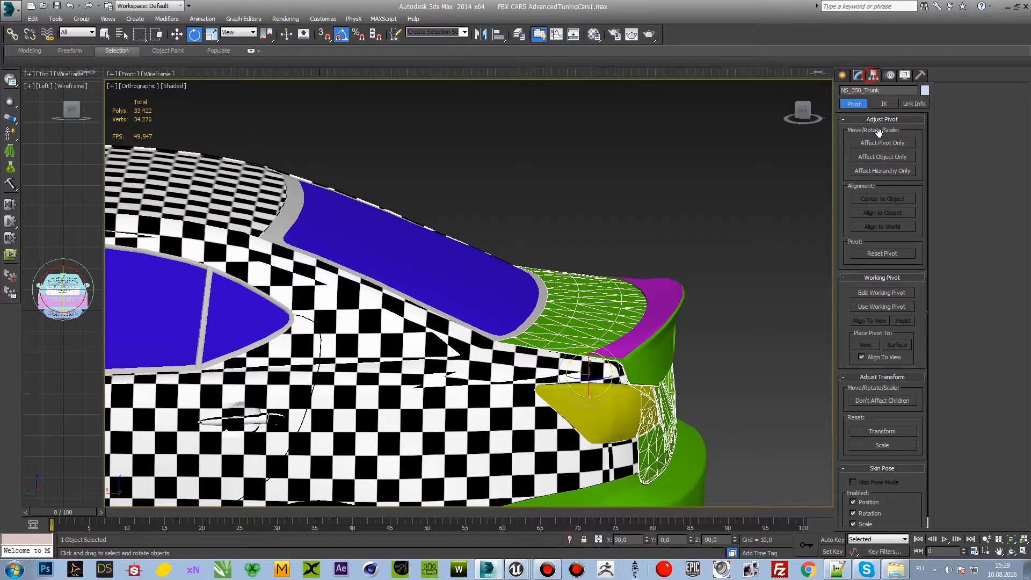
pyautogui.click(882, 144)
pyautogui.press('w')
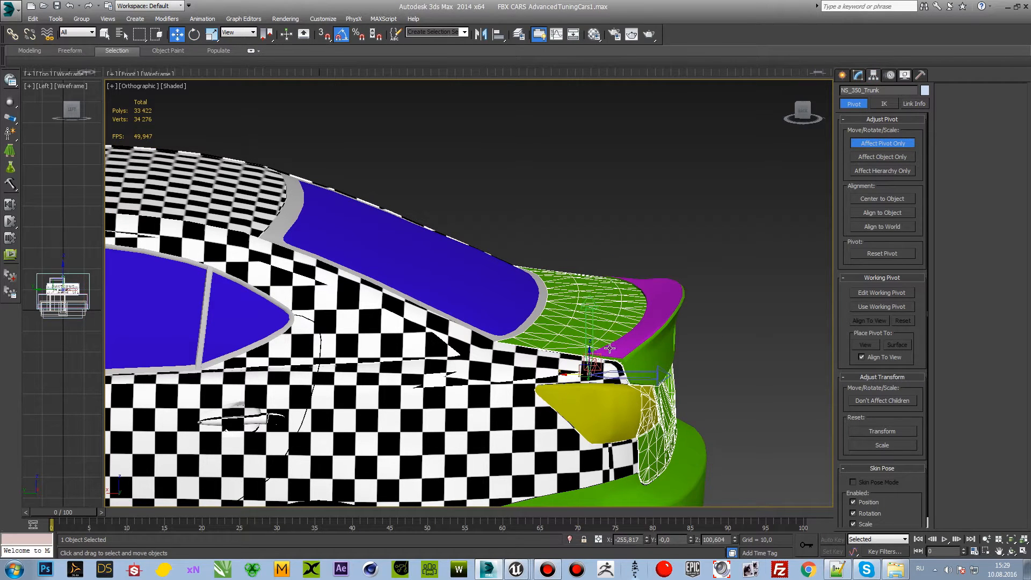
pyautogui.moveTo(588, 352); pyautogui.dragTo(537, 306)
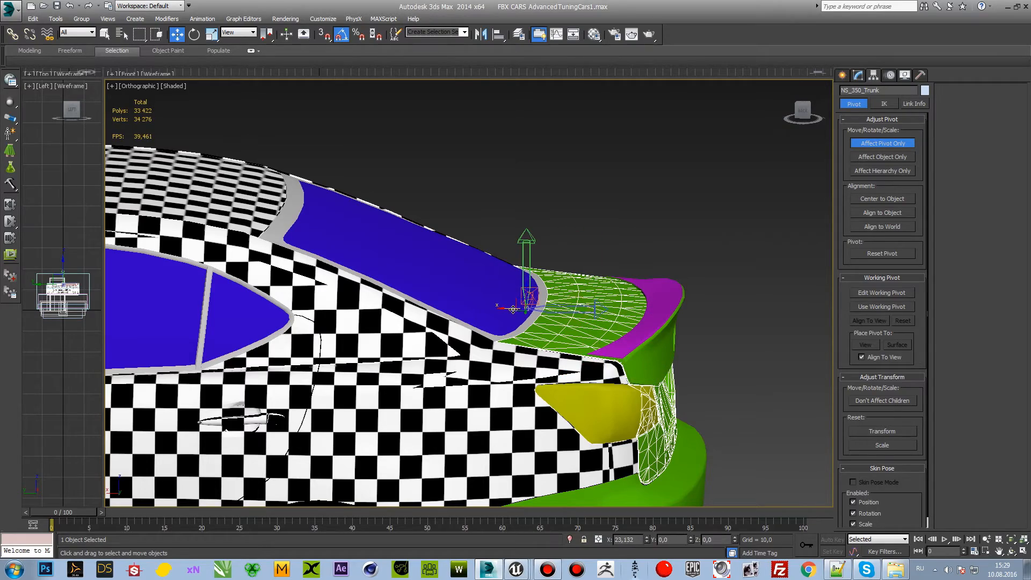
pyautogui.moveTo(803, 115)
pyautogui.mouseDown()
pyautogui.moveTo(691, 141)
pyautogui.moveTo(796, 133)
pyautogui.mouseUp()
pyautogui.click(885, 142)
# Step: Try rotating the trunk lid about its repositioned pivot, checking the pivot from behind, and revert each rotation
pyautogui.press('e')
pyautogui.moveTo(547, 298); pyautogui.dragTo(515, 293)
pyautogui.rightClick(541, 290)
pyautogui.click(873, 143)
pyautogui.press('w')
pyautogui.moveTo(800, 114); pyautogui.dragTo(804, 103)
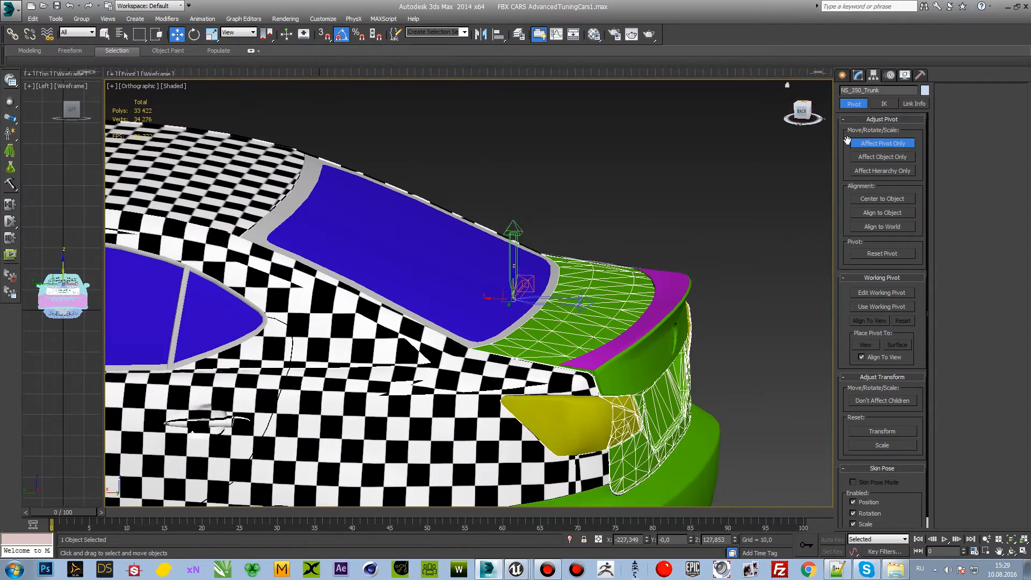
pyautogui.click(855, 143)
pyautogui.press('e')
pyautogui.moveTo(534, 289)
pyautogui.mouseDown()
pyautogui.moveTo(523, 265)
pyautogui.moveTo(531, 290)
pyautogui.mouseUp()
pyautogui.moveTo(796, 109); pyautogui.dragTo(799, 114)
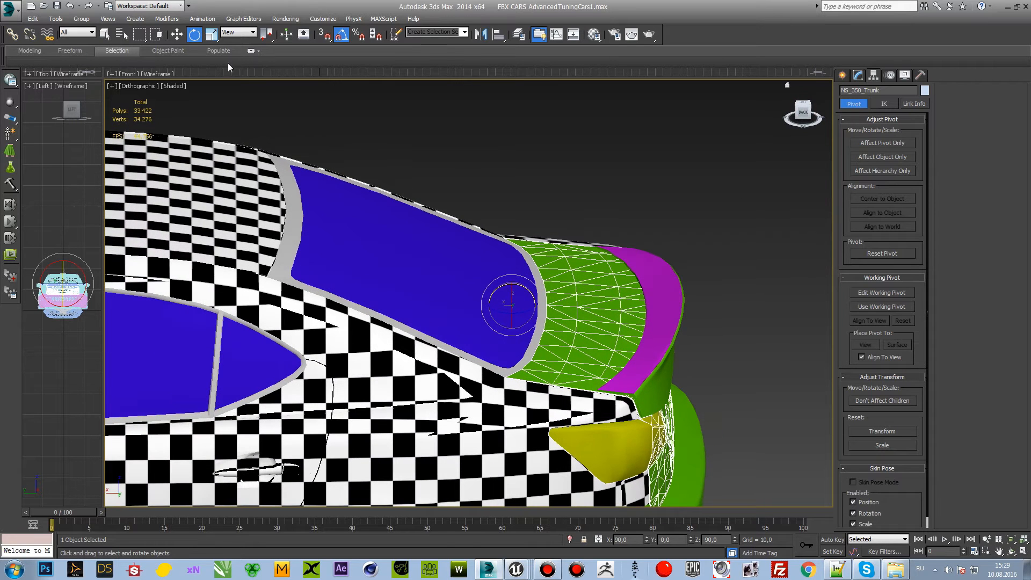
# Step: Examine the trunk lid's pivot beside the rear window, then deselect the lid and inspect the car's rear end
pyautogui.click(177, 34)
pyautogui.scroll(-4, 494, 196)
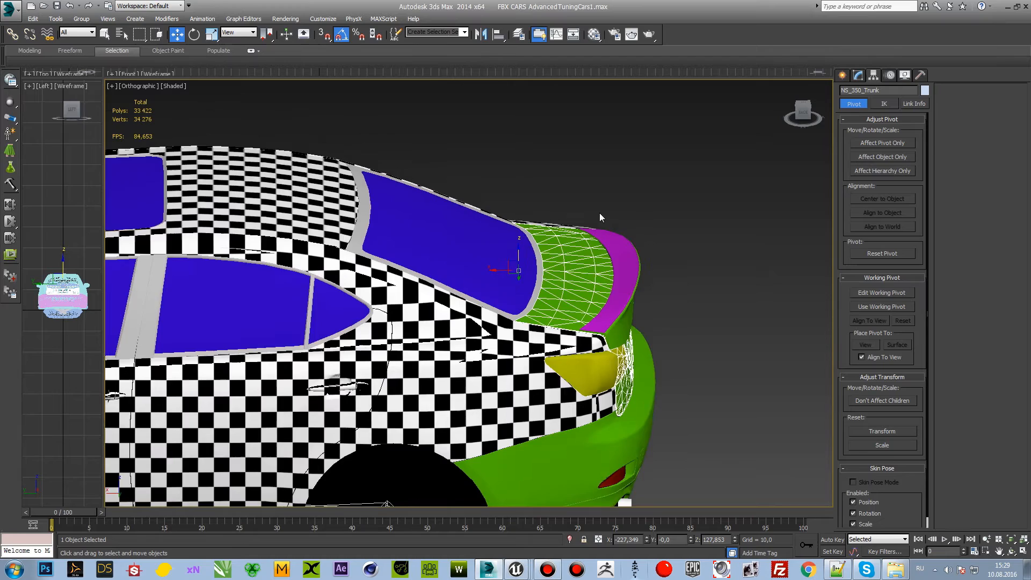
pyautogui.scroll(-3, 600, 216)
pyautogui.moveTo(804, 112)
pyautogui.mouseDown()
pyautogui.moveTo(784, 114)
pyautogui.moveTo(807, 115)
pyautogui.mouseUp()
pyautogui.moveTo(630, 177); pyautogui.dragTo(667, 181, button='middle')
pyautogui.scroll(2, 666, 188)
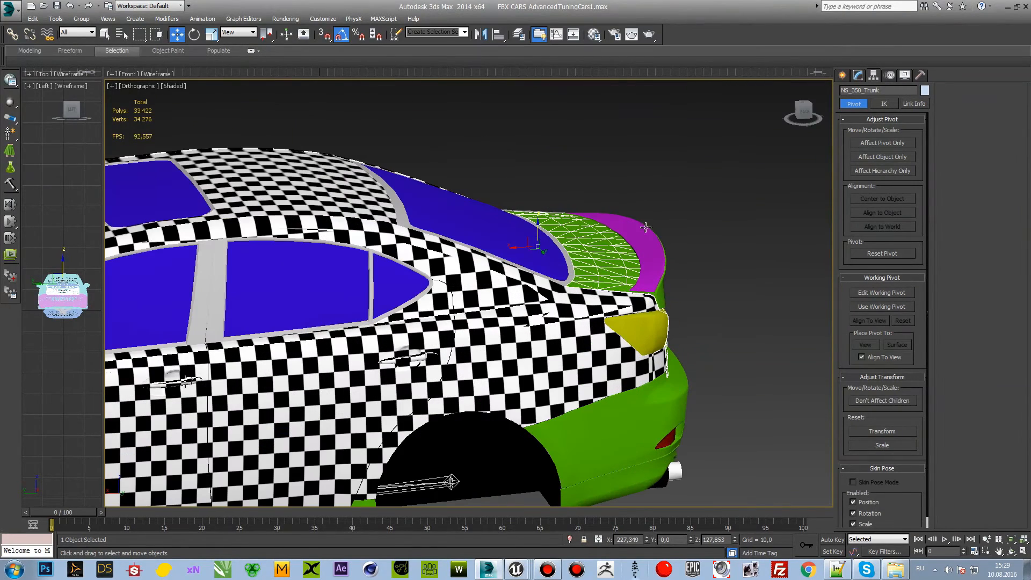
pyautogui.moveTo(722, 388); pyautogui.dragTo(731, 262, button='middle')
pyautogui.click(733, 280)
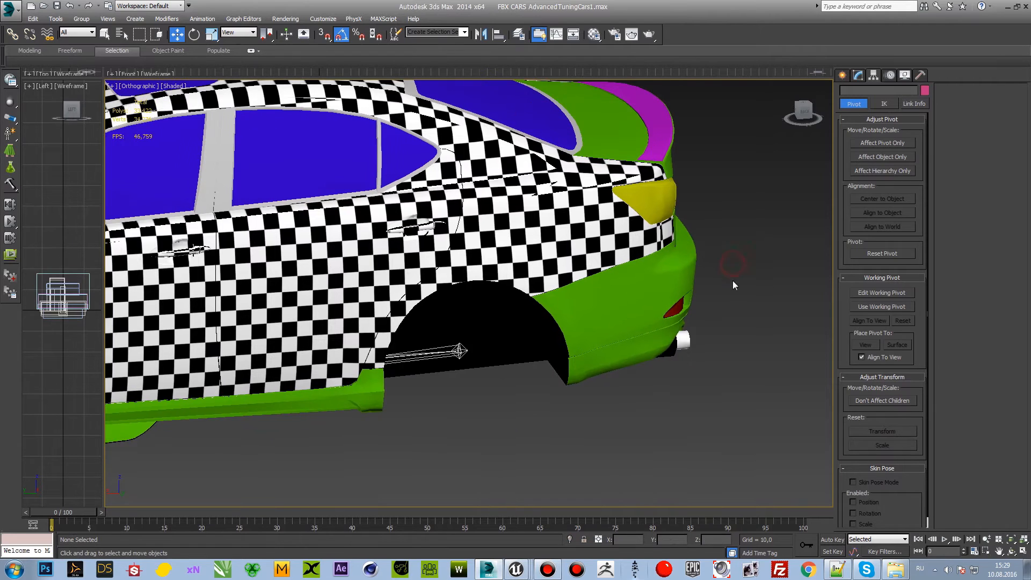
pyautogui.moveTo(763, 230); pyautogui.dragTo(713, 283, button='middle')
pyautogui.scroll(-2, 713, 283)
pyautogui.moveTo(803, 119); pyautogui.dragTo(800, 116)
pyautogui.moveTo(720, 194); pyautogui.dragTo(705, 245, button='middle')
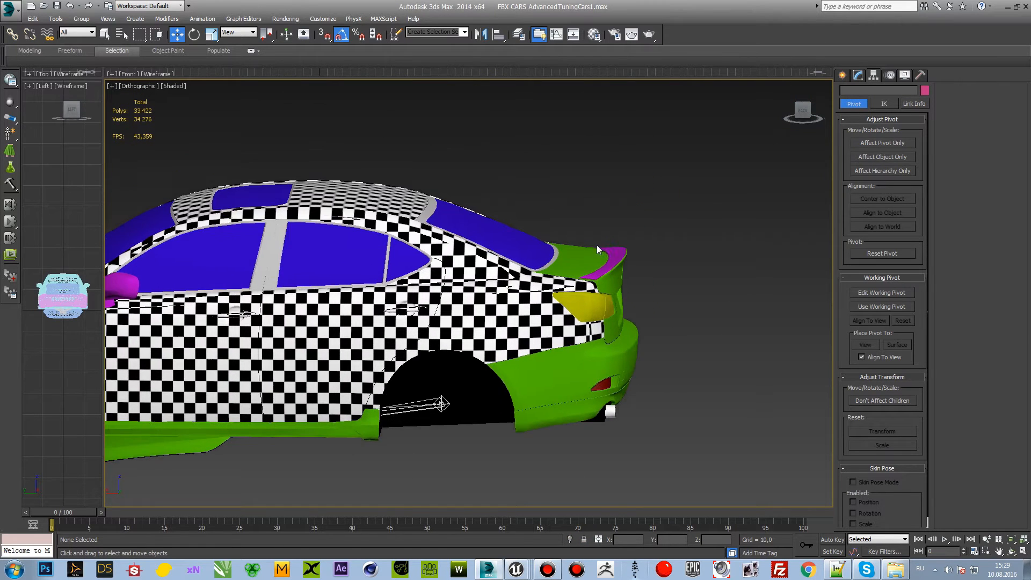
# Step: Select the trunk lid repeatedly to check its name and pivot, and compare it with the whole body from the side
pyautogui.scroll(2, 597, 245)
pyautogui.click(565, 263)
pyautogui.click(703, 284)
pyautogui.scroll(-5, 694, 283)
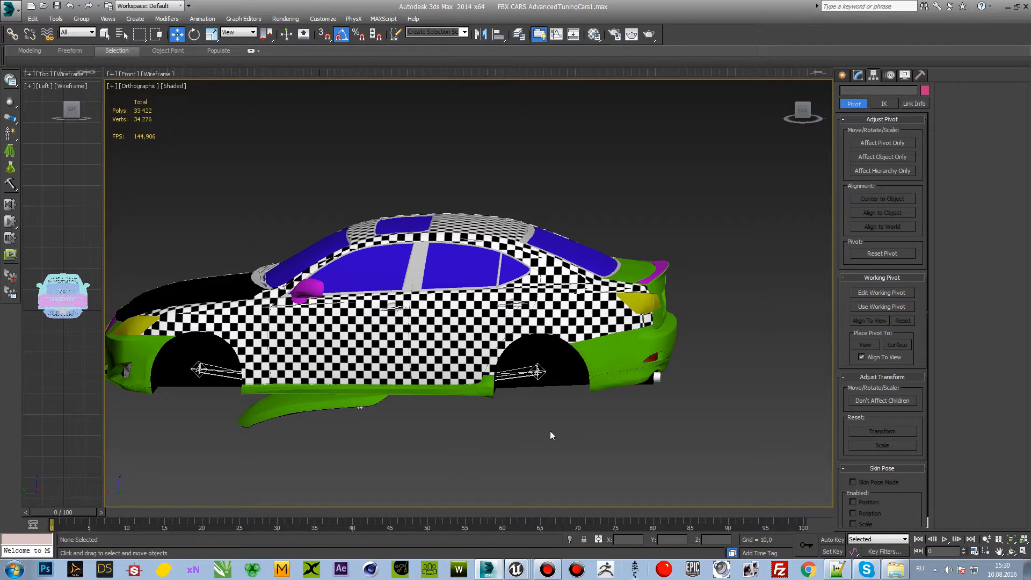
pyautogui.click(546, 372)
pyautogui.scroll(2, 645, 301)
pyautogui.click(634, 278)
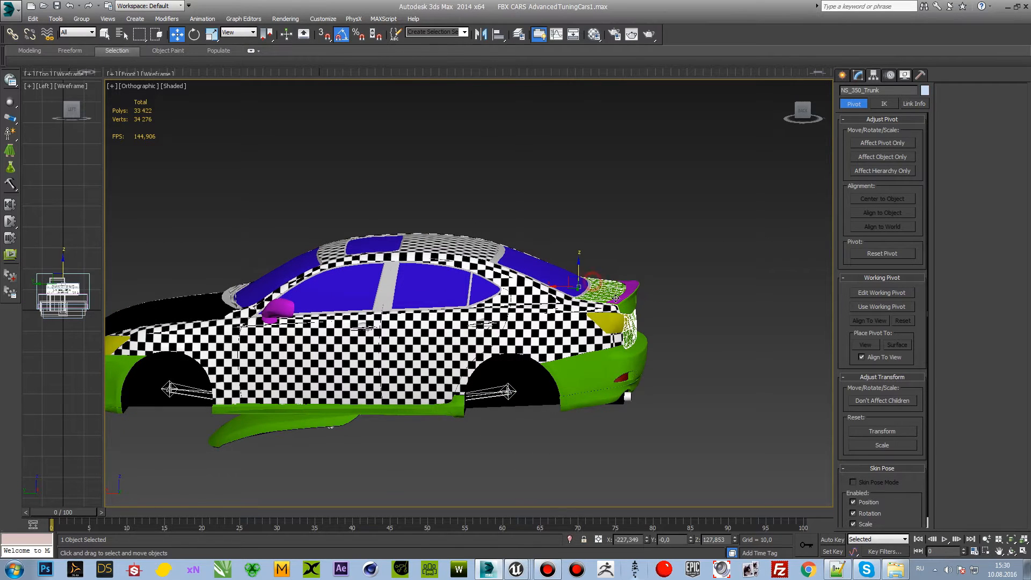
pyautogui.scroll(4, 639, 279)
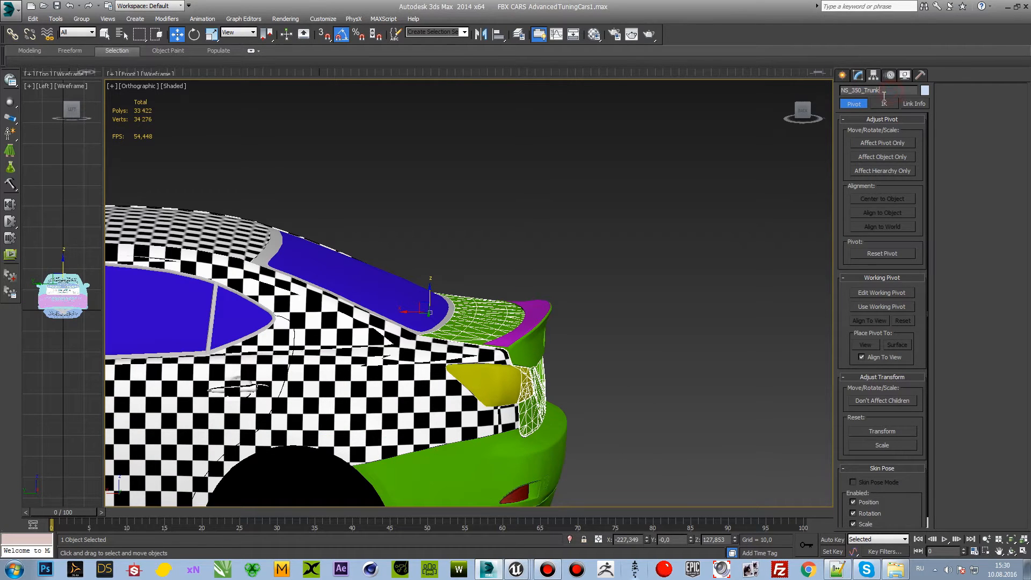
pyautogui.click(732, 224)
pyautogui.moveTo(597, 354); pyautogui.dragTo(666, 294, button='middle')
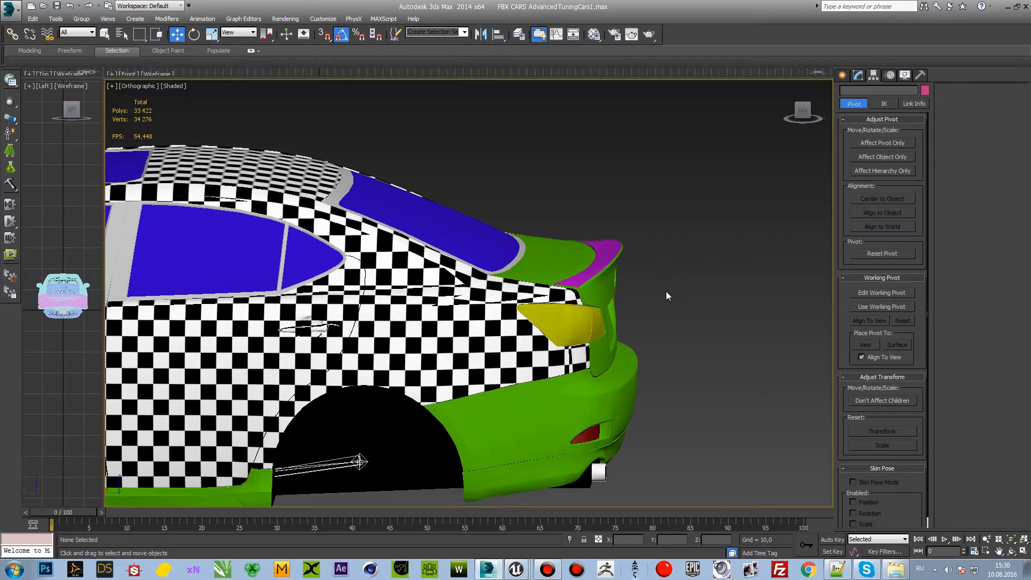
pyautogui.scroll(-5, 683, 278)
pyautogui.click(651, 284)
pyautogui.scroll(3, 651, 284)
# Step: Select the trunk lid up close, try rotating it open about its pivot, and undo the rotation
pyautogui.click(591, 225)
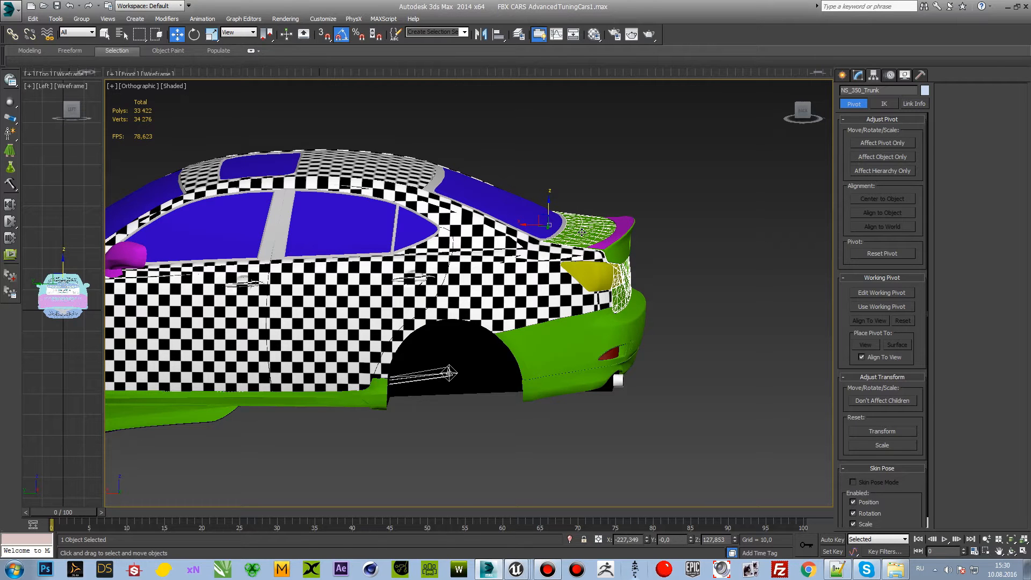
pyautogui.scroll(3, 582, 232)
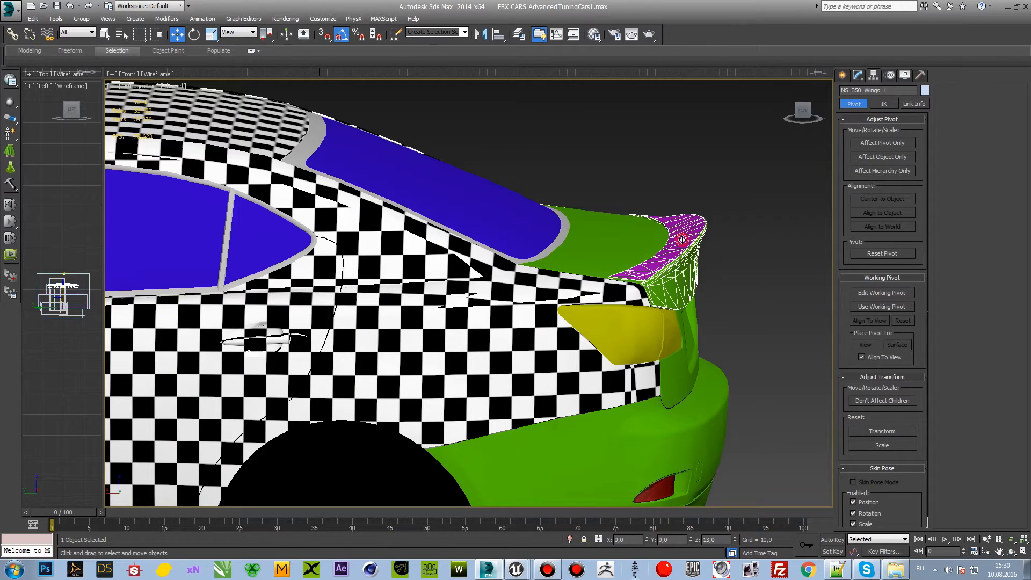
pyautogui.click(622, 237)
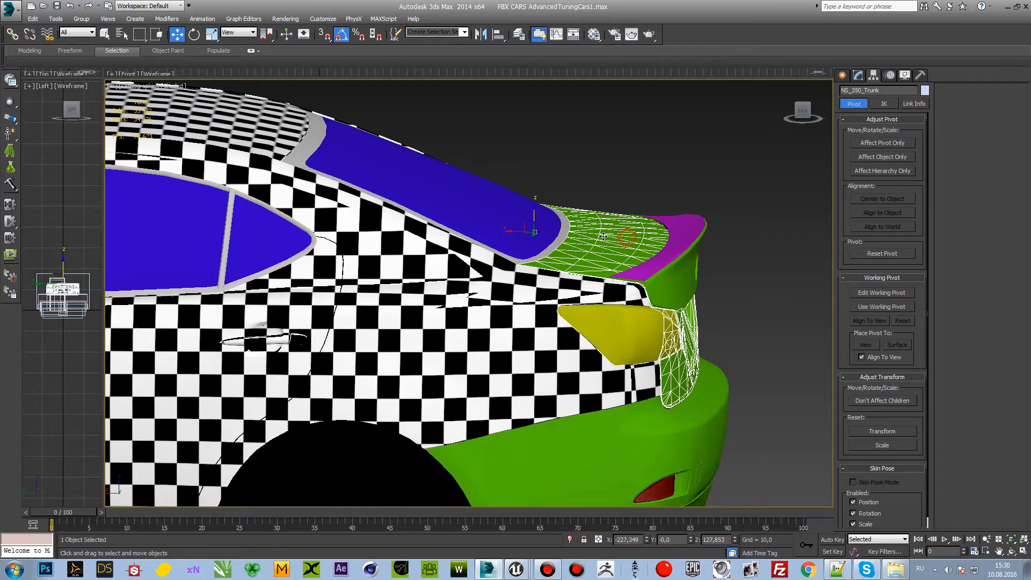
pyautogui.press('e')
pyautogui.moveTo(548, 219); pyautogui.dragTo(570, 186)
pyautogui.hotkey('ctrl', 'z')
# Step: Select the spoiler NS_350_Wings_1, try rotating it about its pivot under the car's middle, then undo and deselect it
pyautogui.hotkey('ctrl', 'z')
pyautogui.click(670, 220)
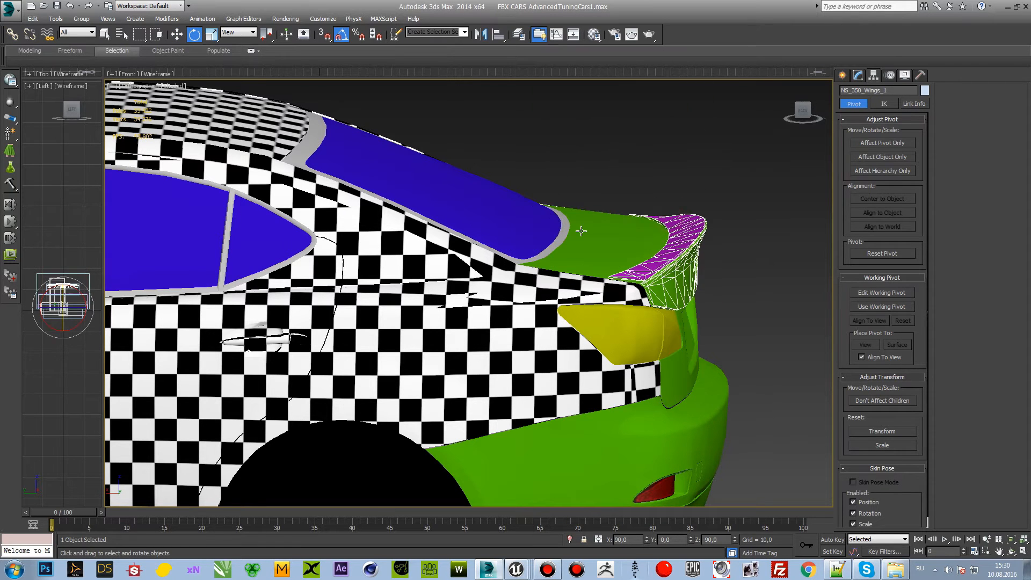
pyautogui.scroll(-5, 618, 235)
pyautogui.moveTo(276, 378); pyautogui.dragTo(270, 372)
pyautogui.hotkey('ctrl', 'z')
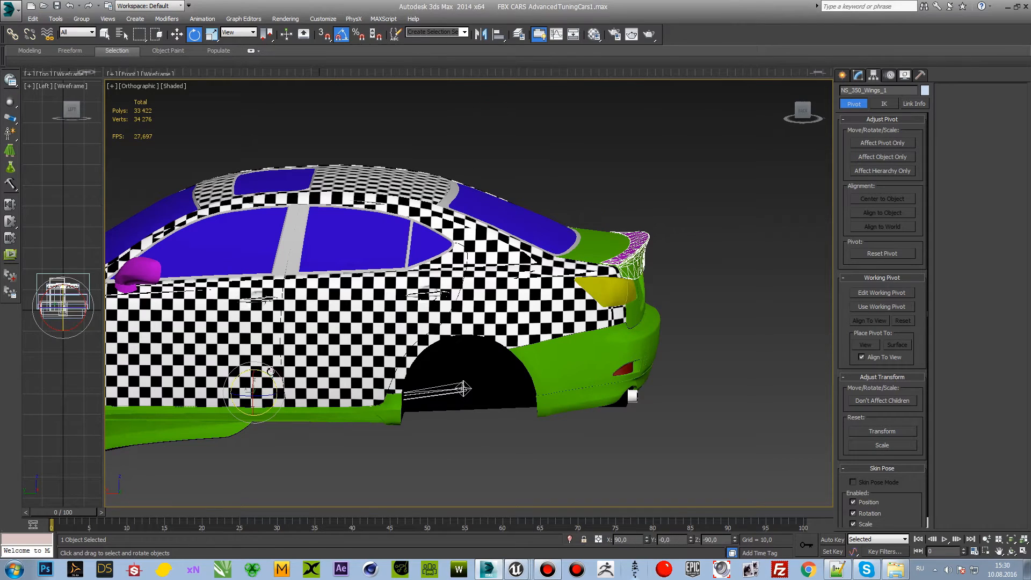
pyautogui.click(802, 163)
# Step: Create a standard box on the ground behind the car, about 140 long and 33 wide
pyautogui.click(858, 76)
pyautogui.click(842, 75)
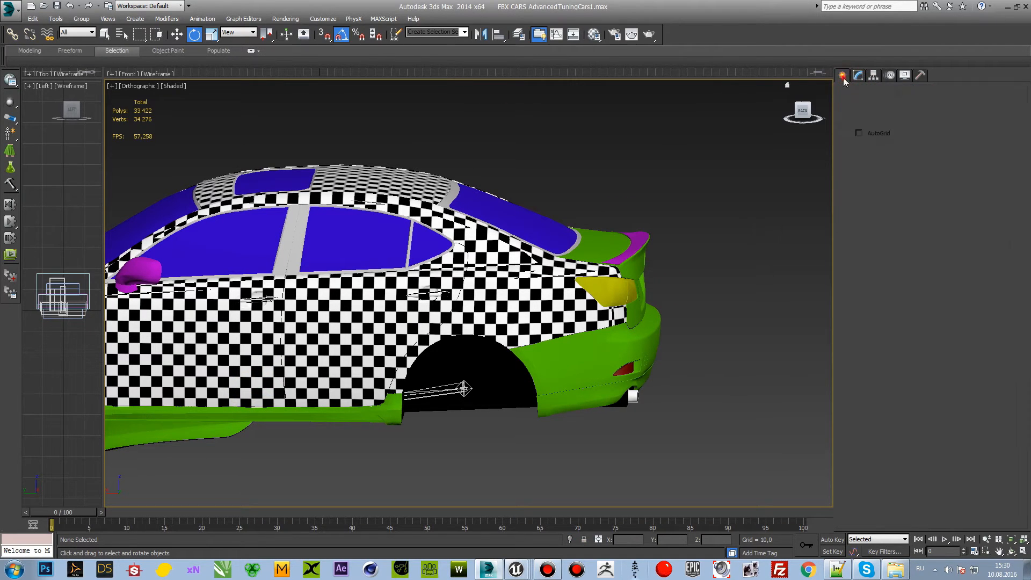
pyautogui.click(867, 144)
pyautogui.moveTo(714, 404); pyautogui.dragTo(750, 432)
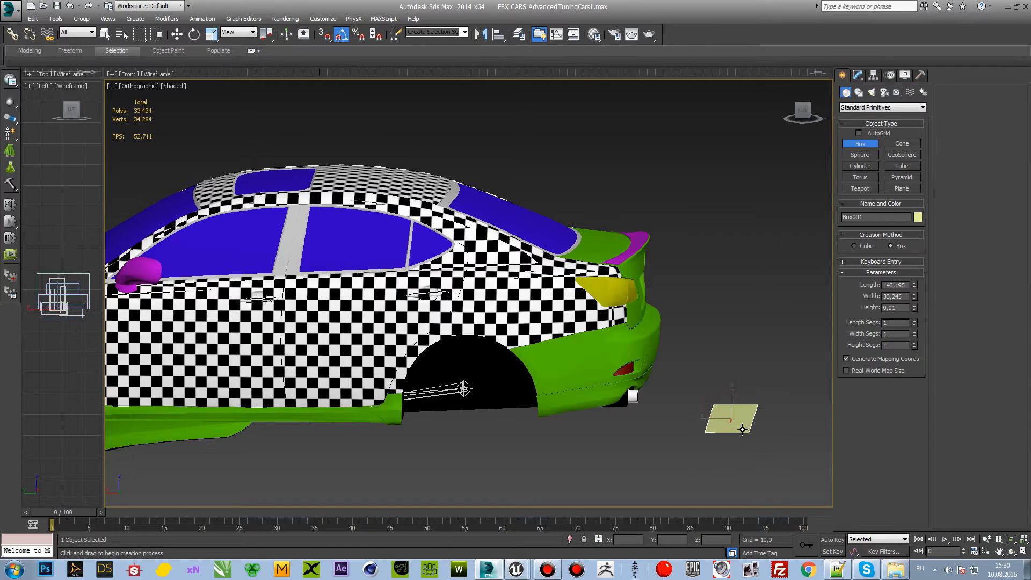
pyautogui.click(727, 388)
# Step: Finish the box behind the car with a height and convert it to an Editable Poly
pyautogui.click(177, 34)
pyautogui.click(746, 379)
pyautogui.click(858, 75)
pyautogui.rightClick(883, 119)
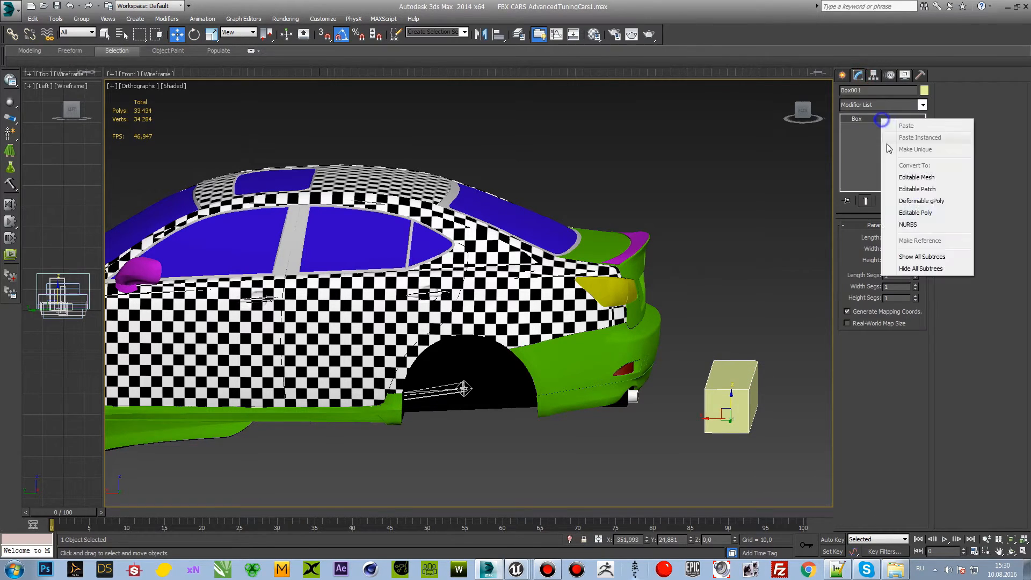
pyautogui.click(908, 203)
pyautogui.click(760, 343)
pyautogui.click(728, 376)
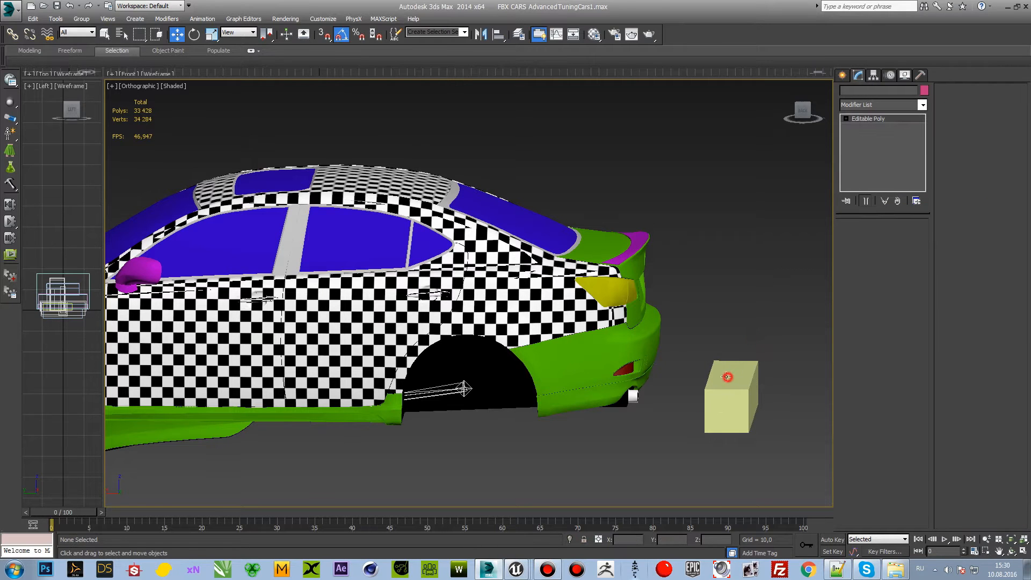
# Step: Copy the trunk lid's X position to the box, setting it to -227,349
pyautogui.click(617, 253)
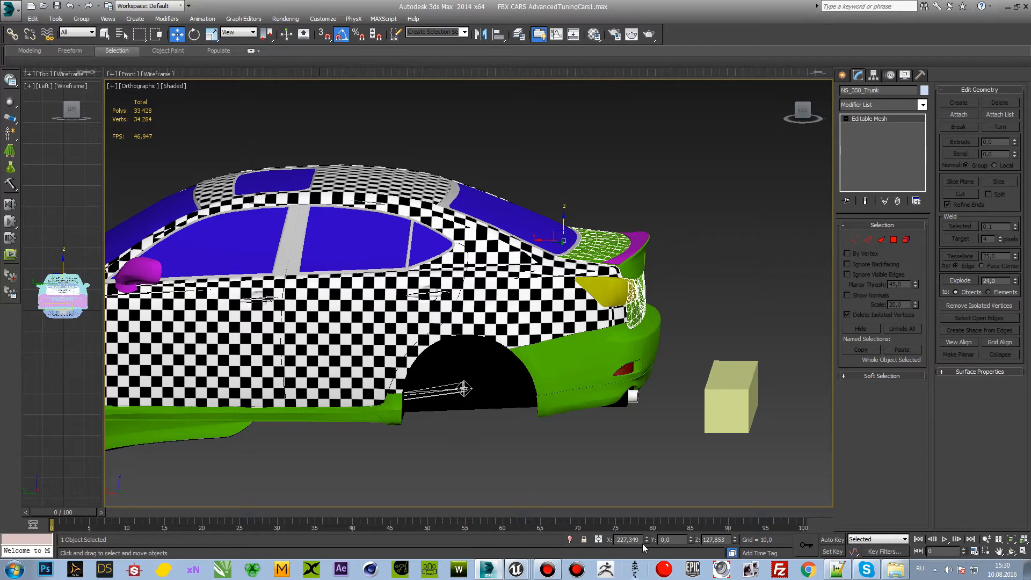
pyautogui.click(705, 406)
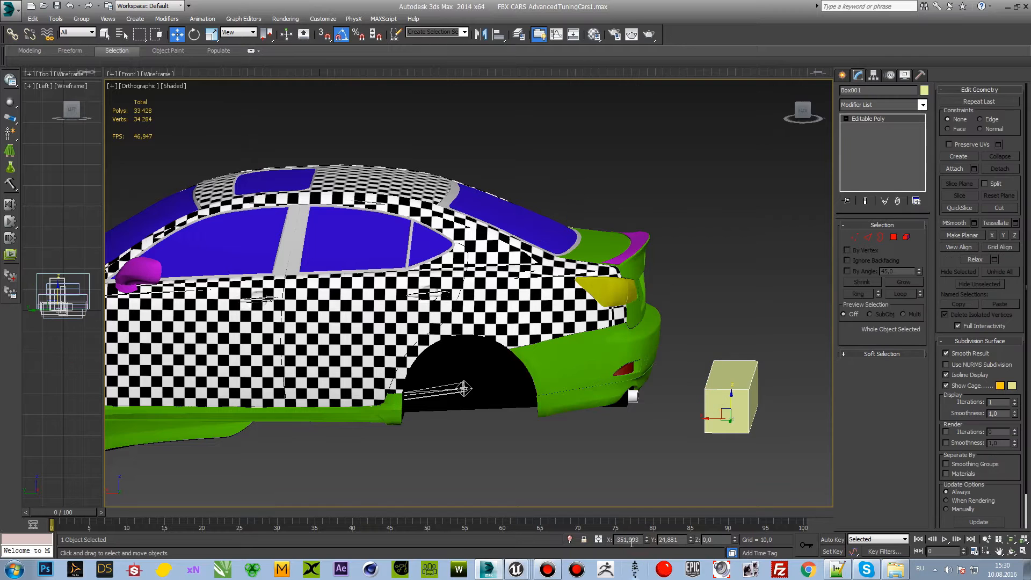
pyautogui.moveTo(639, 541); pyautogui.dragTo(578, 529)
pyautogui.write('-227,349')
pyautogui.press('Return')
# Step: Copy the trunk lid's Z position to the box, raising it to 127,853
pyautogui.click(584, 243)
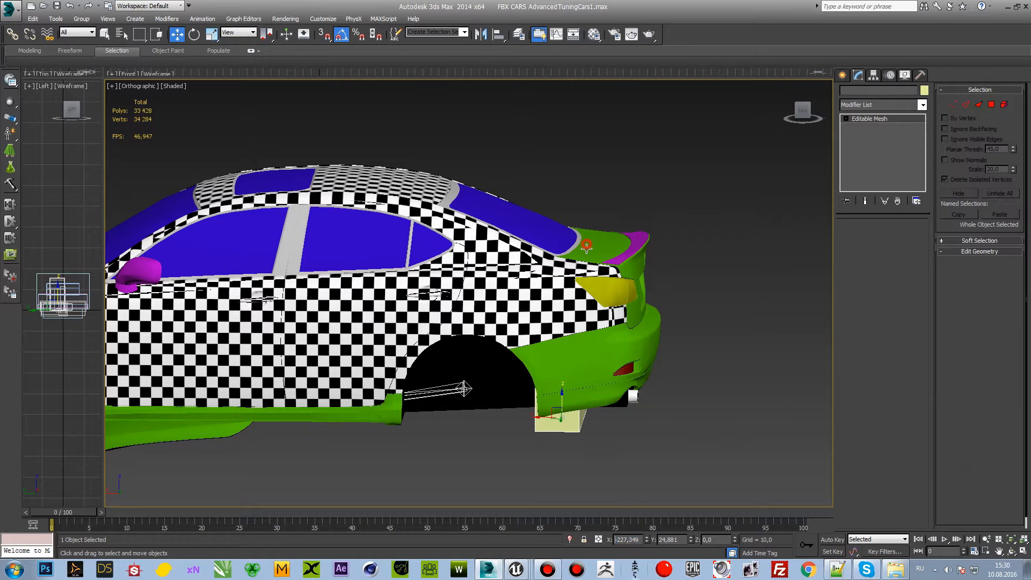
pyautogui.hotkey('ctrl', 'z')
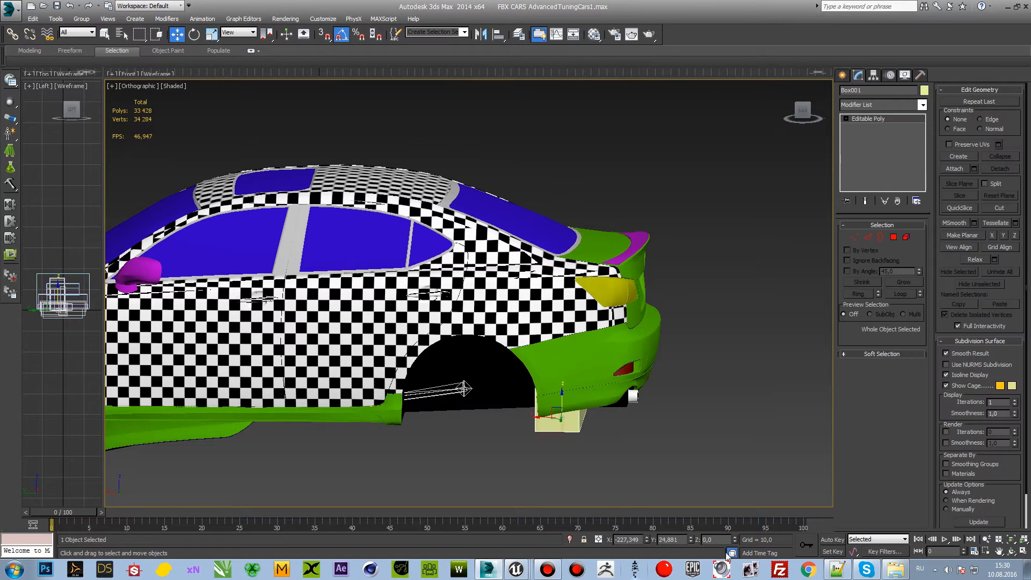
pyautogui.press('Return')
pyautogui.moveTo(671, 413); pyautogui.dragTo(666, 440, button='middle')
pyautogui.scroll(4, 627, 307)
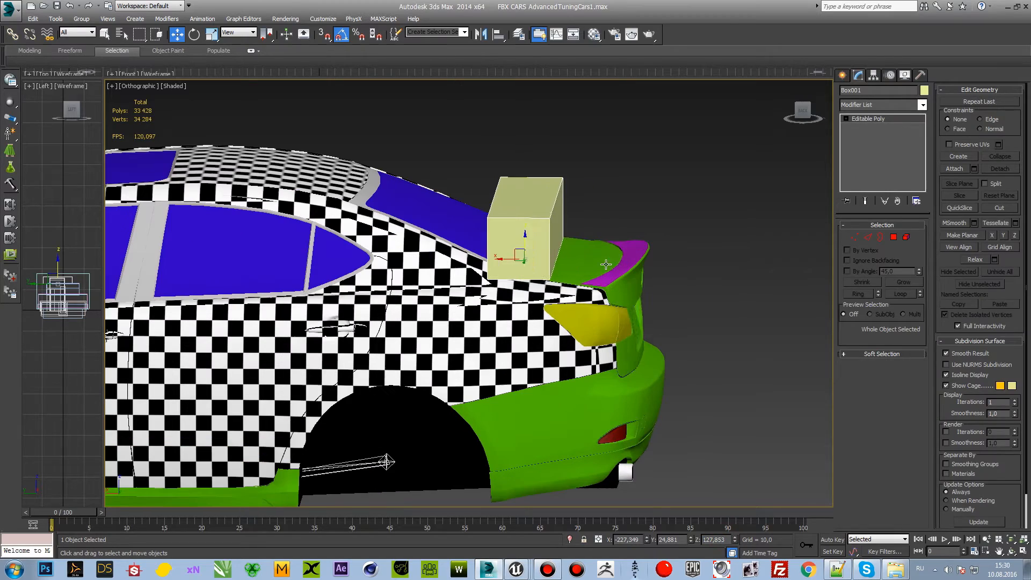
# Step: Centre the box across the car's width by setting its Y position to 0
pyautogui.click(597, 260)
pyautogui.click(544, 246)
pyautogui.keyDown('alt'); pyautogui.moveTo(545, 246); pyautogui.dragTo(446, 274, button='middle'); pyautogui.keyUp('alt')
pyautogui.moveTo(790, 130); pyautogui.dragTo(794, 131)
pyautogui.click(671, 281)
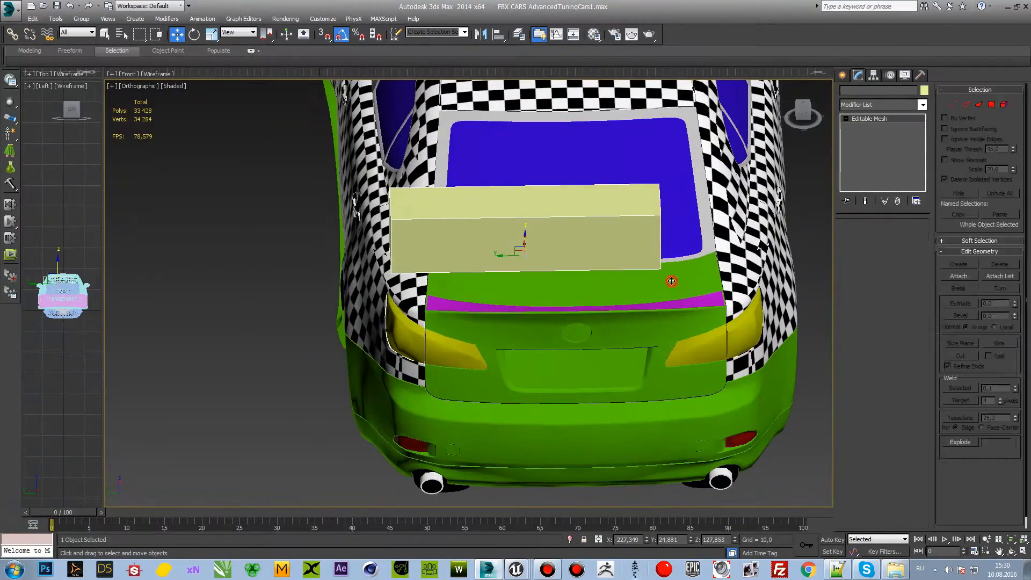
pyautogui.click(641, 263)
pyautogui.click(687, 547)
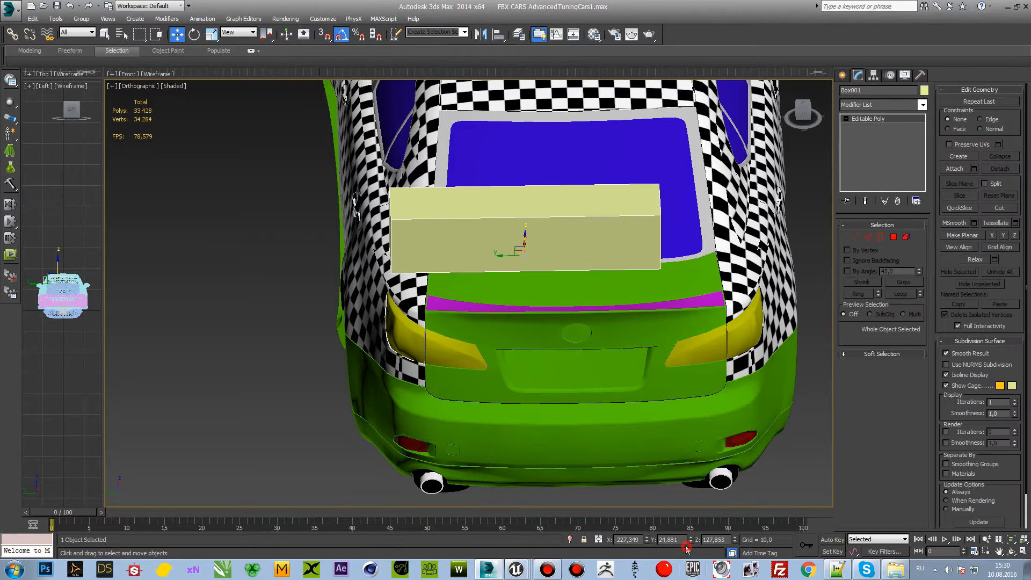
pyautogui.write('0')
pyautogui.press('Return')
# Step: Select the trunk lid and the box in turn to compare their pivot positions
pyautogui.click(552, 288)
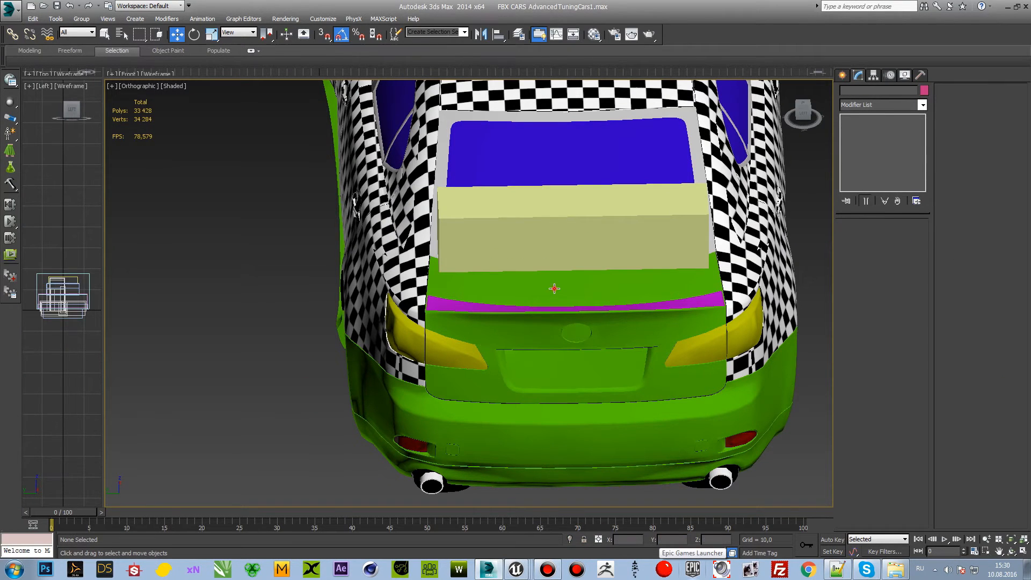
pyautogui.click(573, 241)
pyautogui.click(595, 273)
pyautogui.click(606, 239)
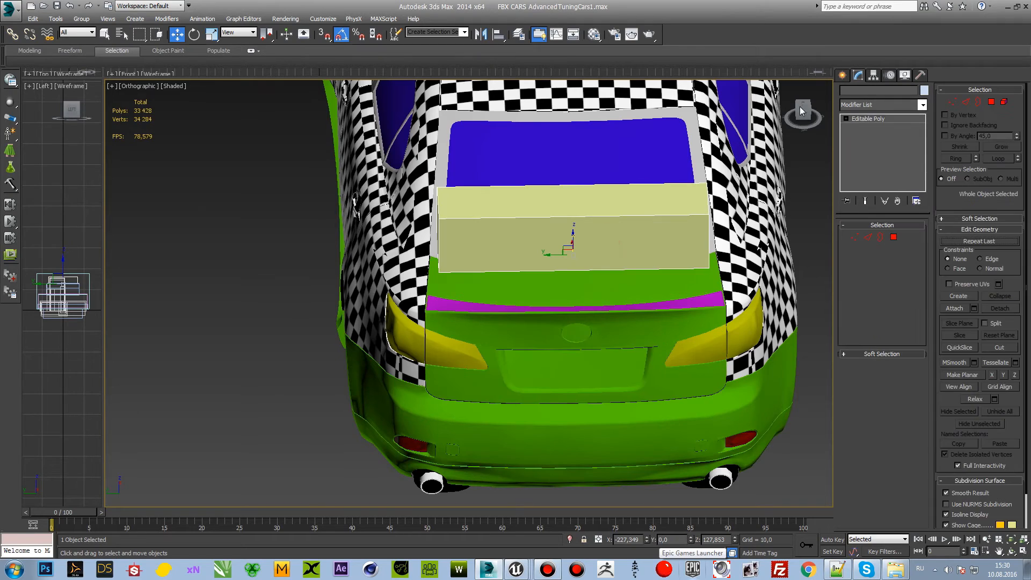
# Step: Attach the spoiler to the box so that it takes over the box's pivot
pyautogui.moveTo(803, 111); pyautogui.dragTo(801, 102)
pyautogui.scroll(2, 650, 202)
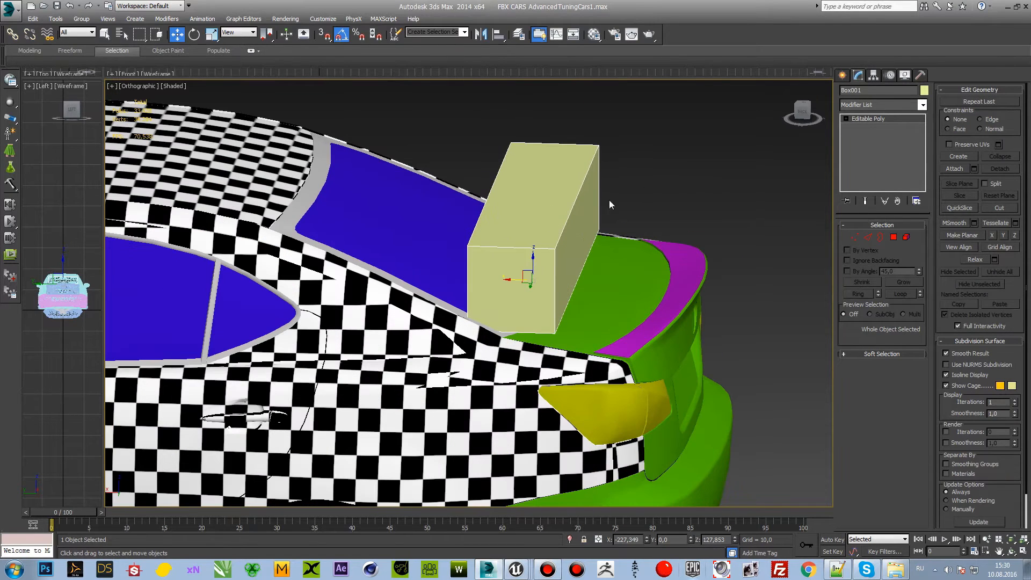
pyautogui.click(953, 168)
pyautogui.click(679, 263)
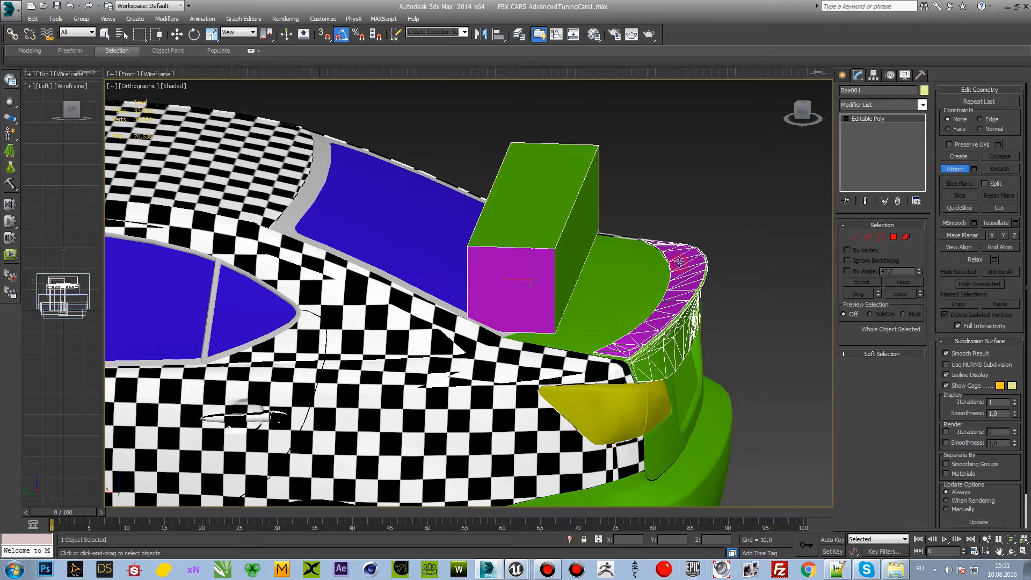
pyautogui.click(959, 171)
pyautogui.click(778, 203)
pyautogui.click(569, 213)
pyautogui.click(589, 281)
pyautogui.click(564, 253)
# Step: Delete the box element from the combined spoiler mesh, then undo the deletion
pyautogui.click(906, 237)
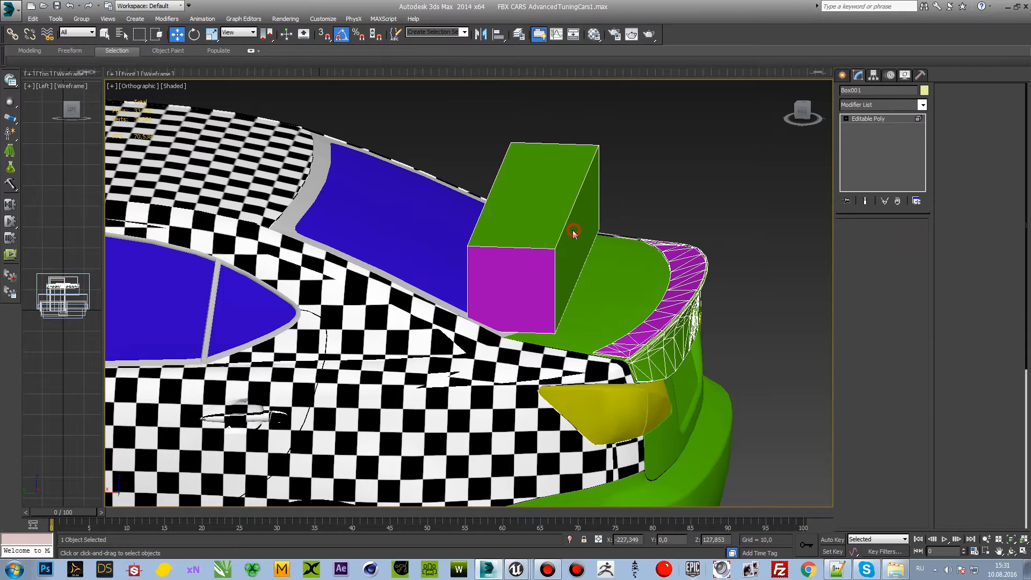
pyautogui.click(574, 232)
pyautogui.press('Delete')
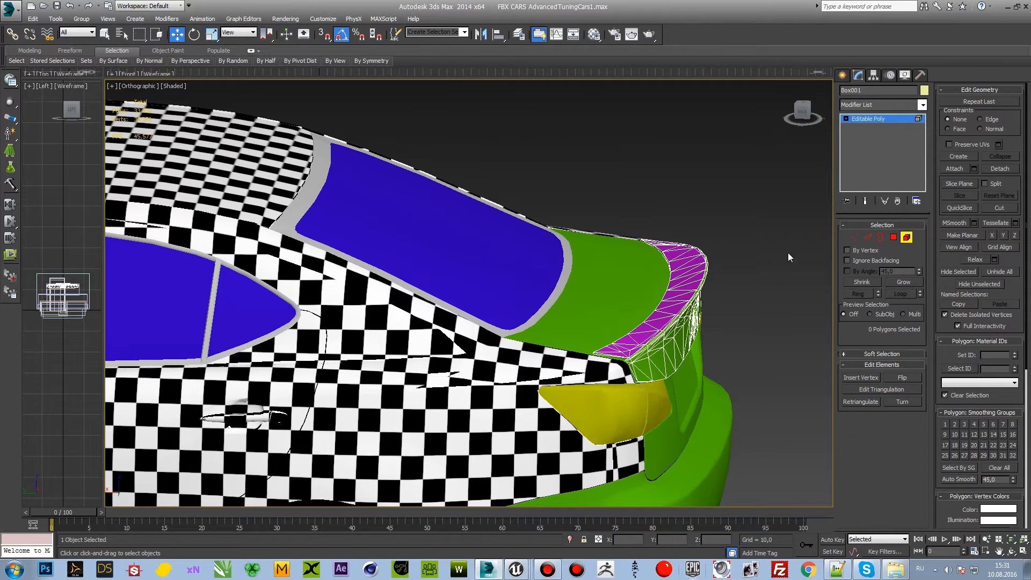
pyautogui.hotkey('ctrl', 'z')
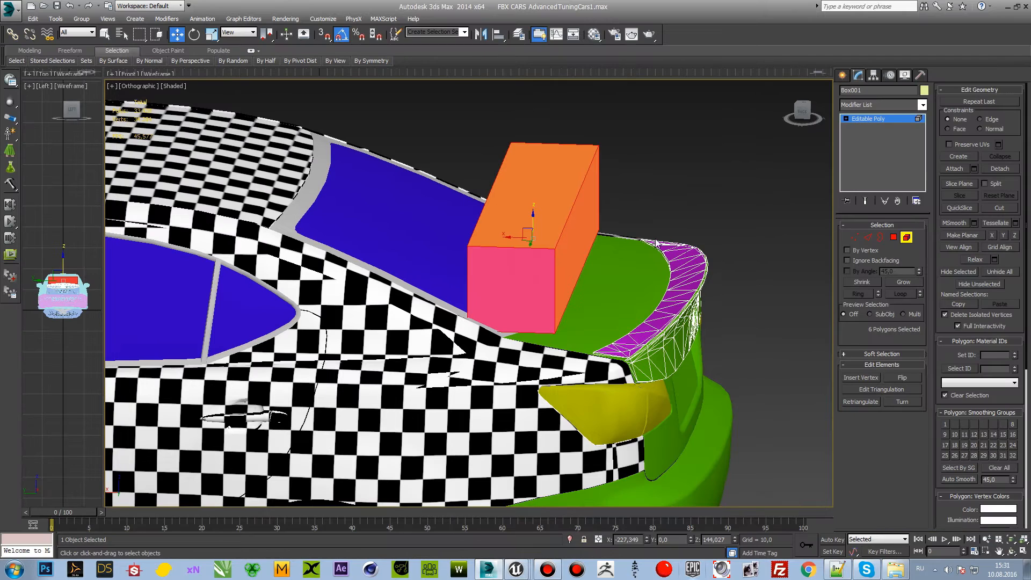
# Step: Delete the box element from the combined mesh, keeping only the spoiler, and deselect the object
pyautogui.click(908, 237)
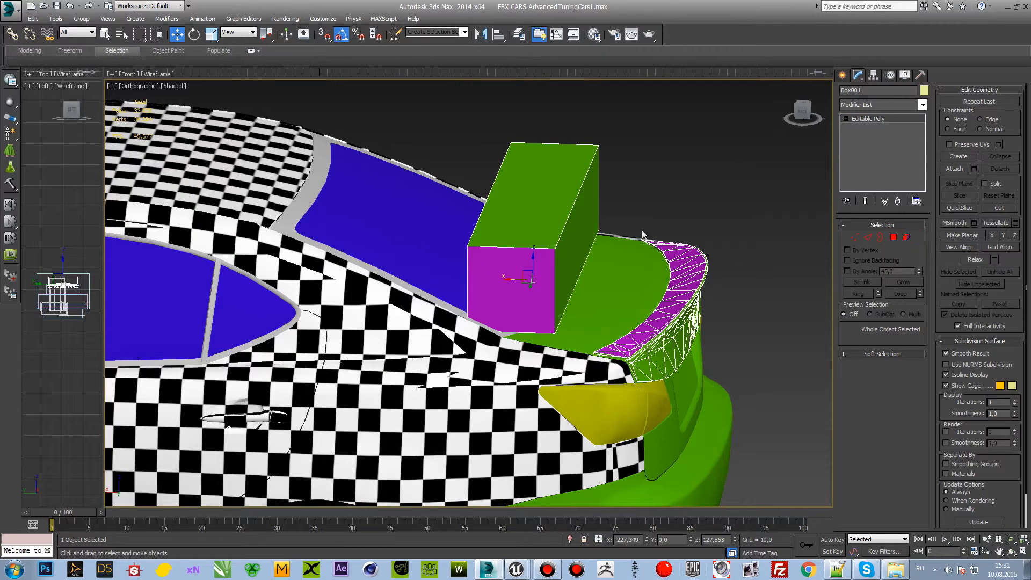
pyautogui.click(907, 237)
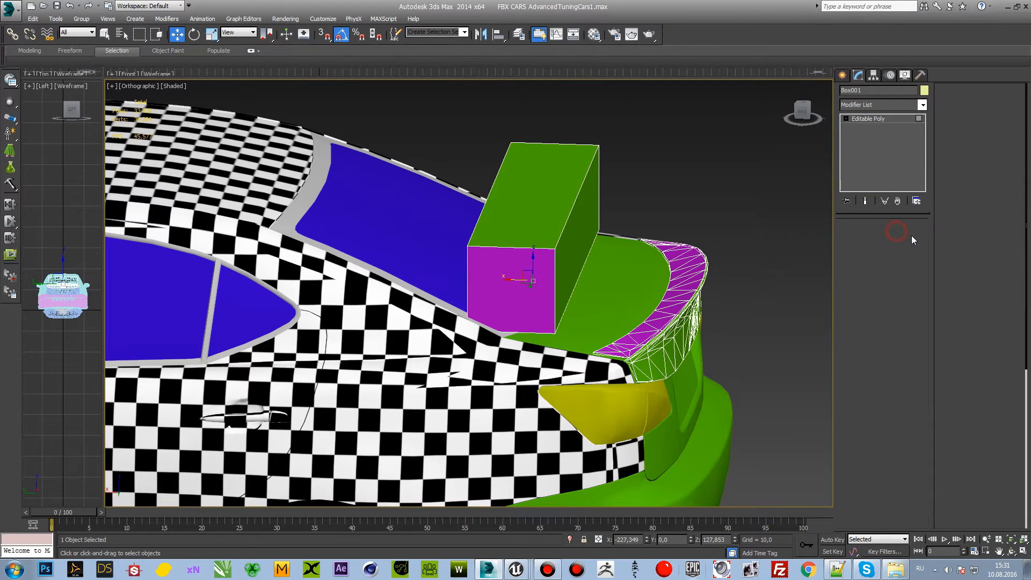
pyautogui.press('Delete')
pyautogui.click(757, 197)
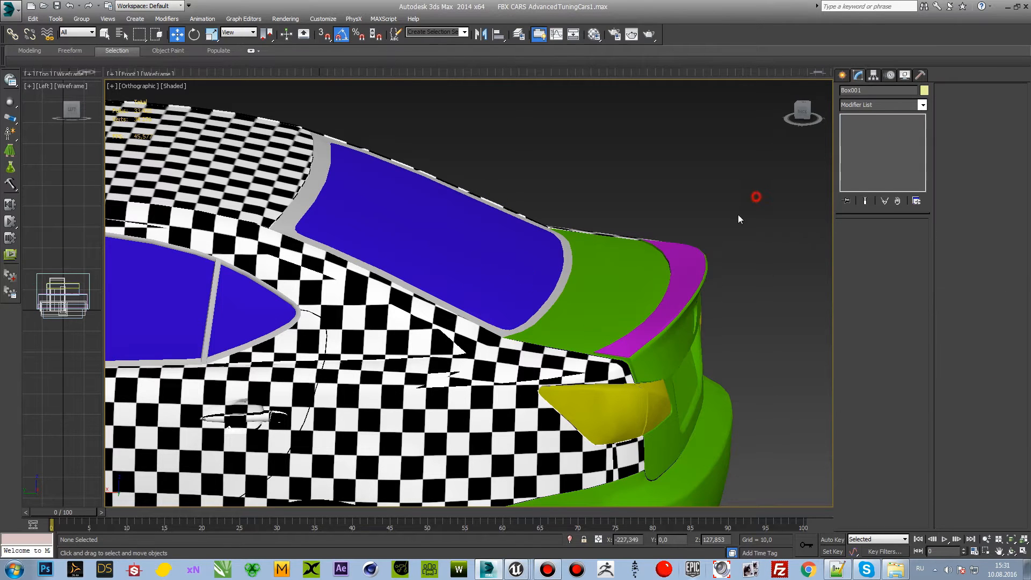
# Step: Select the spoiler together with the trunk lid and try rotating them about the trunk hinge pivot
pyautogui.click(694, 257)
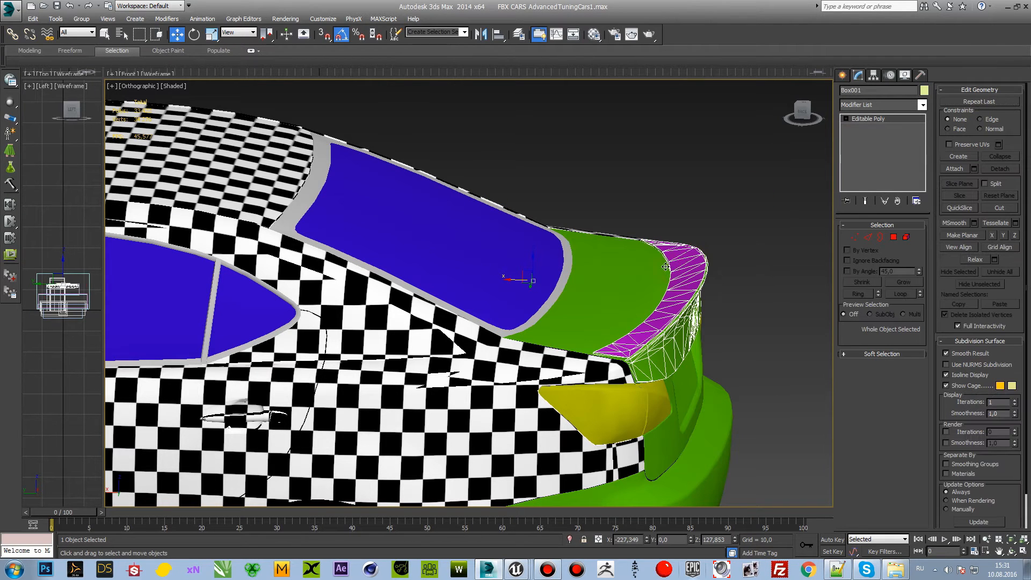
pyautogui.press('e')
pyautogui.moveTo(557, 277)
pyautogui.mouseDown()
pyautogui.moveTo(559, 237)
pyautogui.moveTo(574, 278)
pyautogui.mouseUp()
pyautogui.keyDown('ctrl'); pyautogui.click(590, 283); pyautogui.keyUp('ctrl')
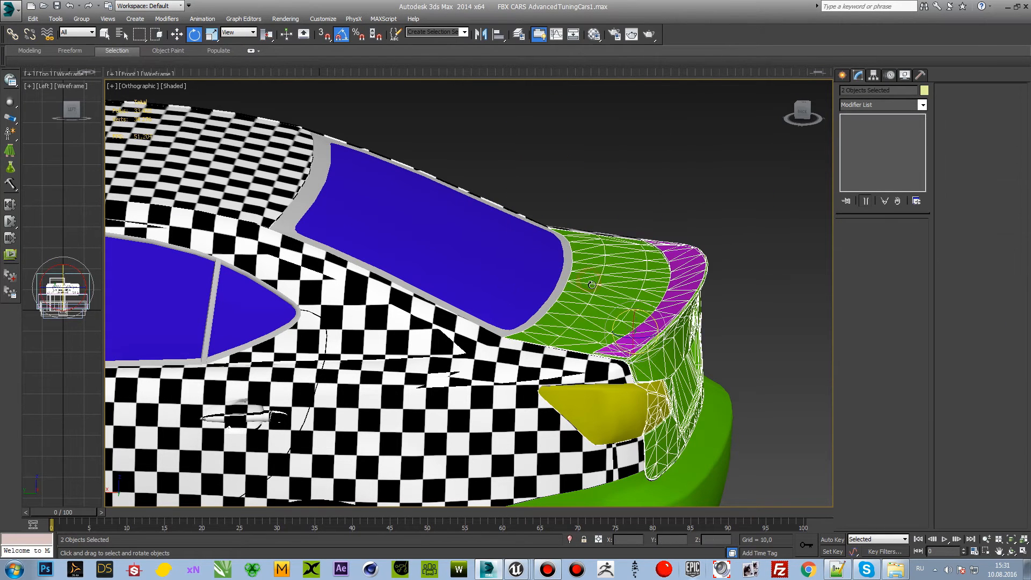
# Step: Try attaching the spoiler to the trunk lid NS_350_Trunk
pyautogui.click(620, 286)
pyautogui.click(956, 115)
pyautogui.click(692, 285)
pyautogui.click(588, 279)
pyautogui.press('w')
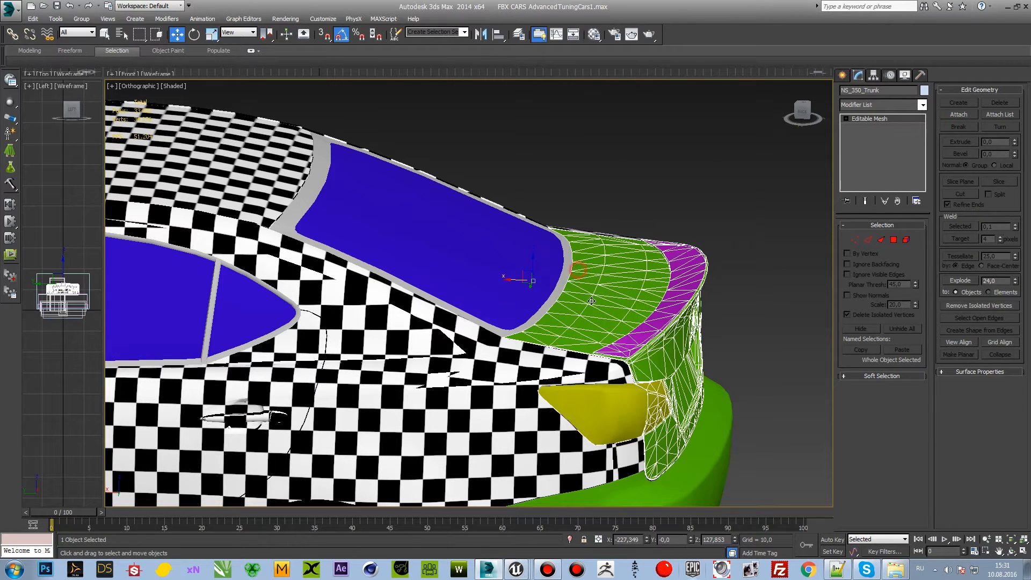
# Step: Rotate the trunk lid open by 40 degrees with its spoiler, then undo the rotation and the attachment
pyautogui.press('e')
pyautogui.moveTo(544, 261); pyautogui.dragTo(528, 256)
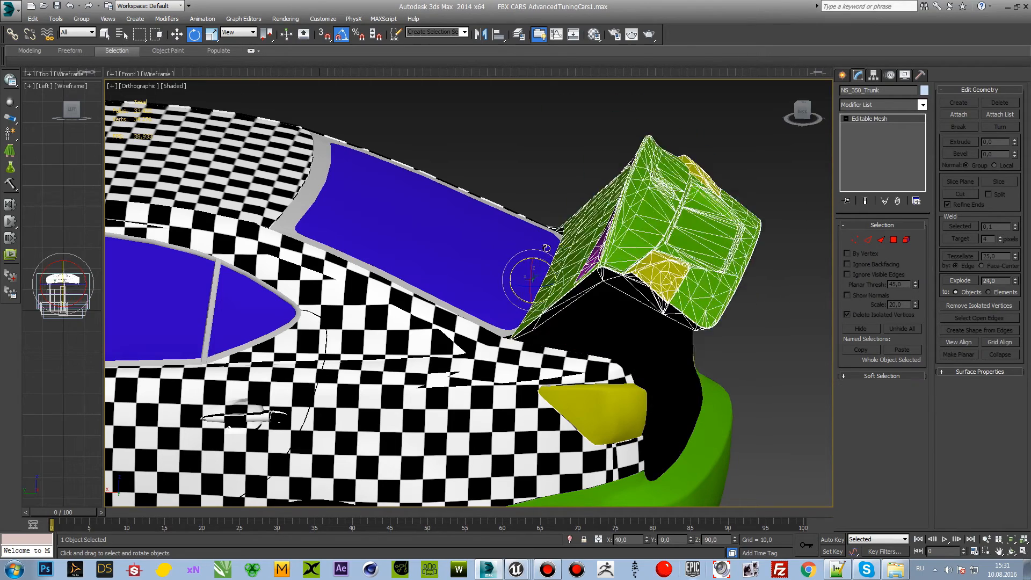
pyautogui.hotkey('ctrl', 'z')
pyautogui.click(720, 189)
pyautogui.hotkey('ctrl', 'z')
pyautogui.hotkey('ctrl', 'z')
pyautogui.click(764, 227)
pyautogui.click(702, 272)
pyautogui.click(753, 274)
# Step: Examine the whole car body and its separate parts from the side and the front
pyautogui.scroll(-3, 753, 274)
pyautogui.moveTo(692, 283); pyautogui.dragTo(621, 244, button='middle')
pyautogui.moveTo(485, 284); pyautogui.dragTo(646, 264, button='middle')
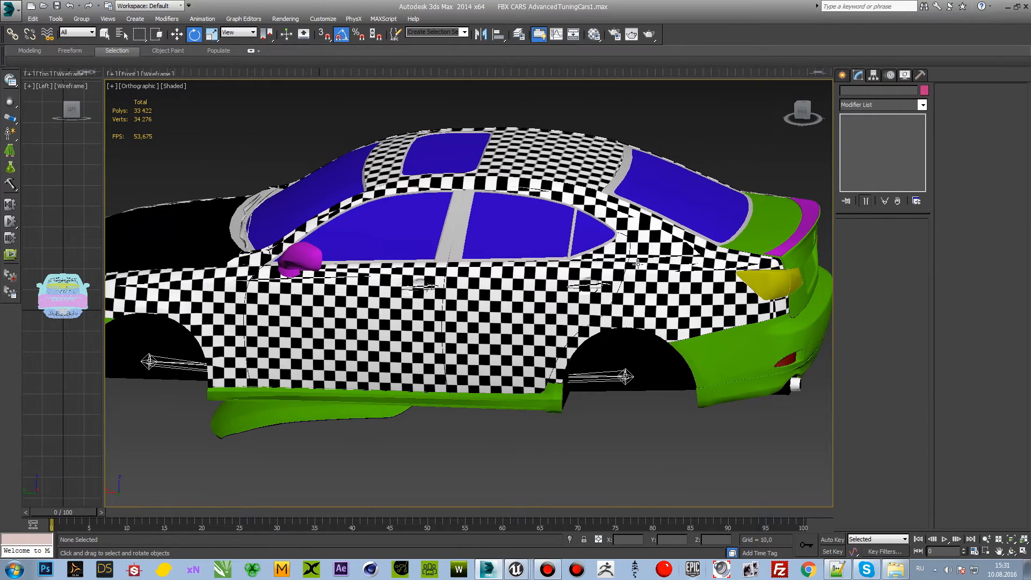
pyautogui.scroll(-2, 646, 263)
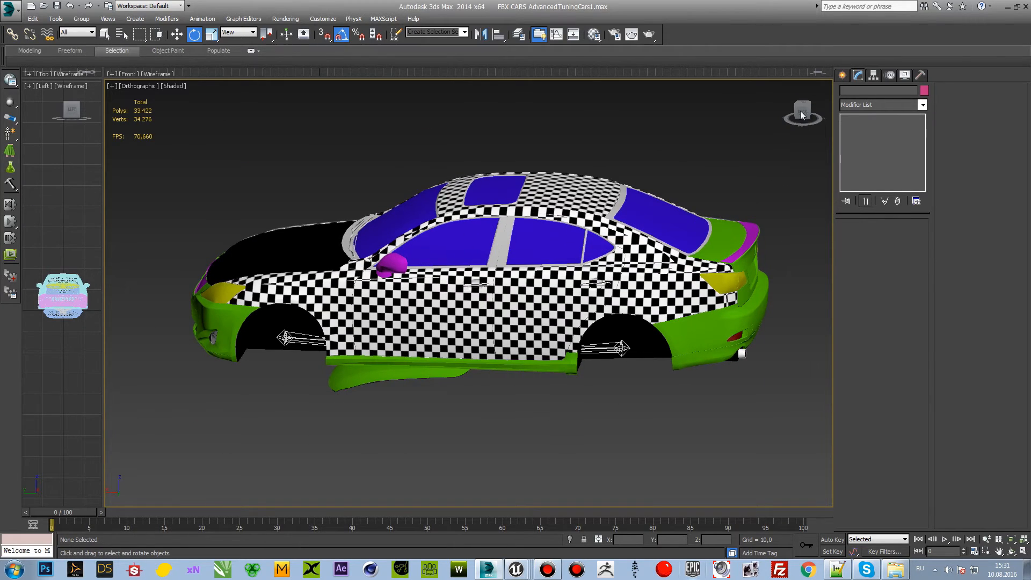
pyautogui.moveTo(804, 123); pyautogui.dragTo(772, 126)
pyautogui.hotkey('shift', 'z')
pyautogui.keyDown('alt'); pyautogui.moveTo(583, 167); pyautogui.dragTo(624, 184, button='middle'); pyautogui.keyUp('alt')
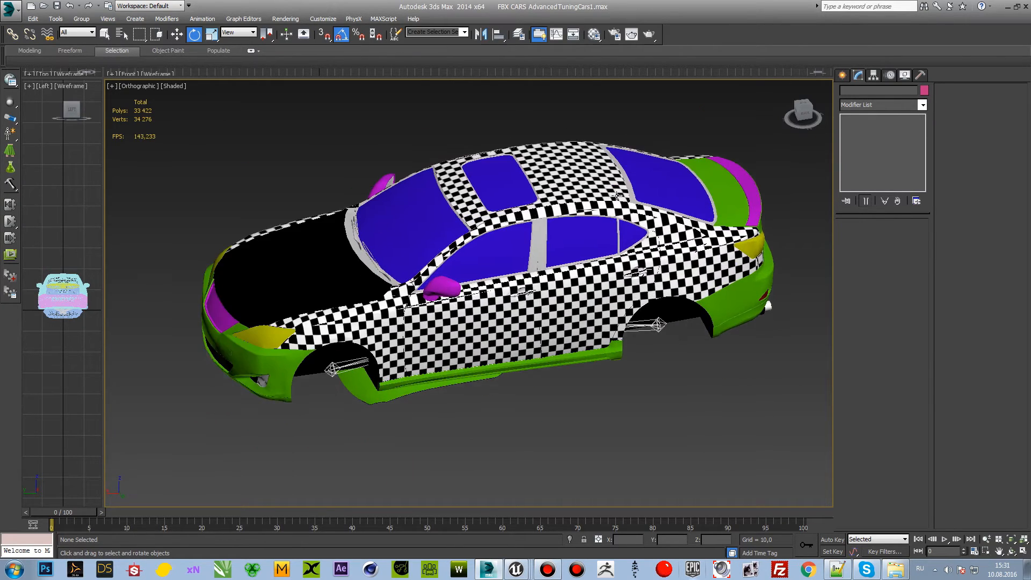
pyautogui.moveTo(804, 117); pyautogui.dragTo(802, 108)
pyautogui.moveTo(524, 208); pyautogui.dragTo(526, 219, button='middle')
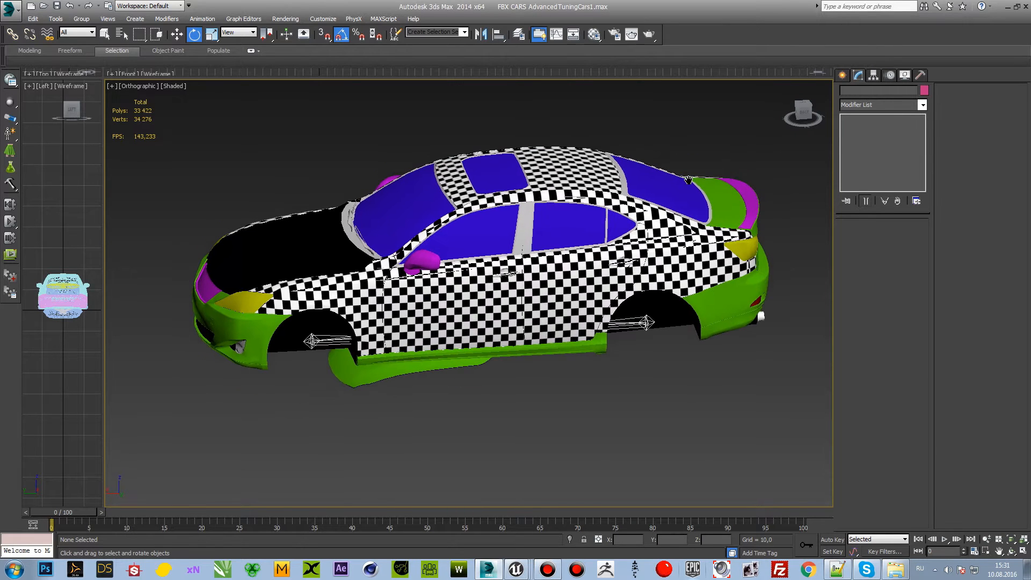
pyautogui.scroll(2, 544, 228)
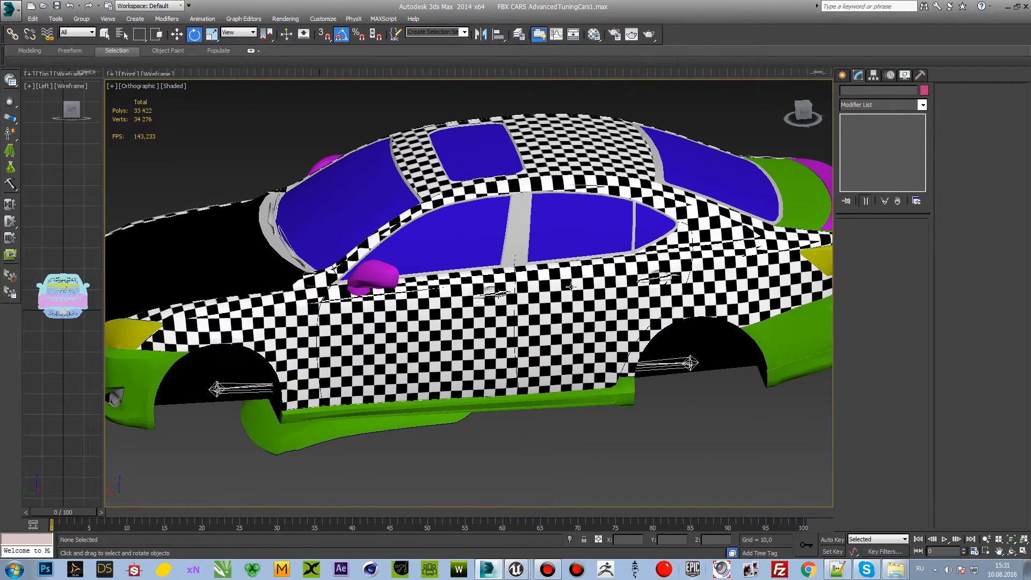
pyautogui.scroll(-2, 561, 312)
pyautogui.scroll(2, 496, 332)
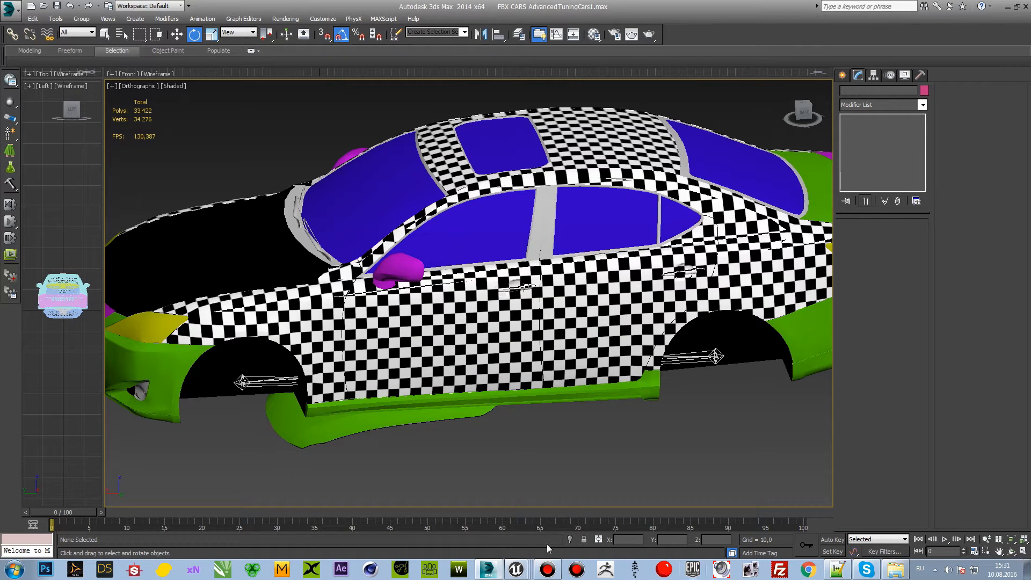
# Step: Close the carpaint_Inst and CopeLX_Skeleton windows and switch to the AdvancedTuningCars project in Unreal Editor
pyautogui.moveTo(516, 571)
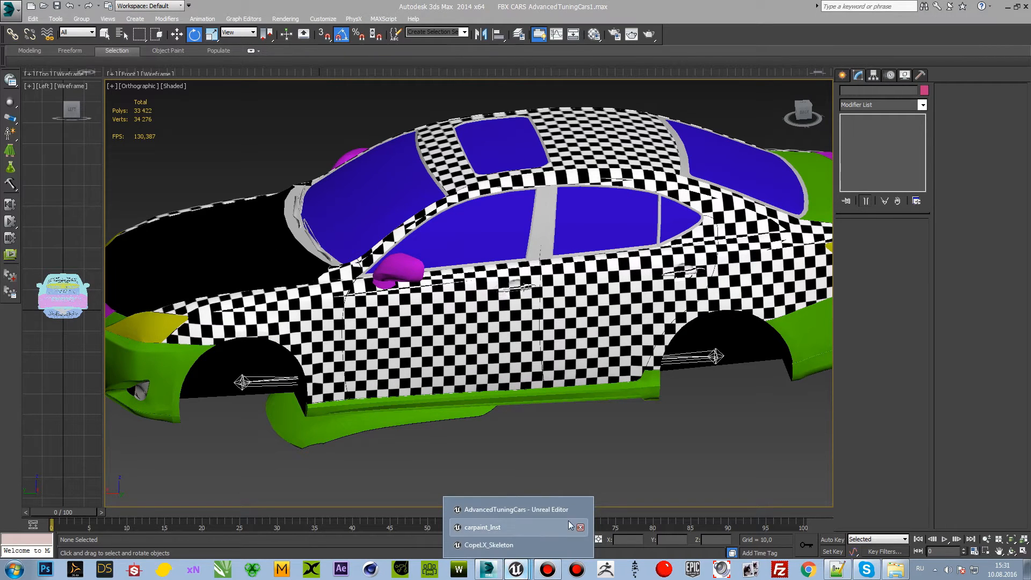
pyautogui.click(580, 528)
pyautogui.click(580, 545)
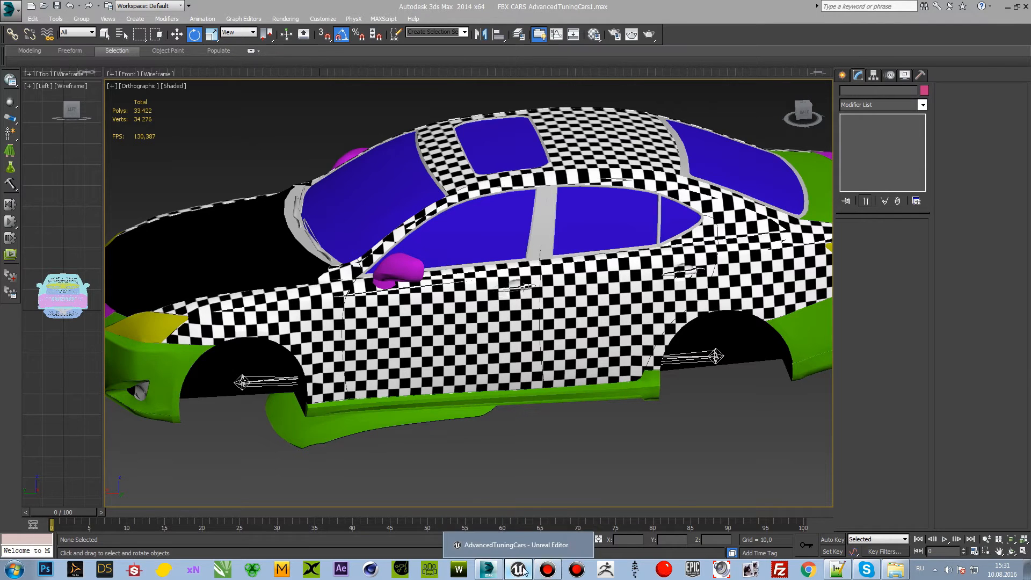
pyautogui.click(523, 545)
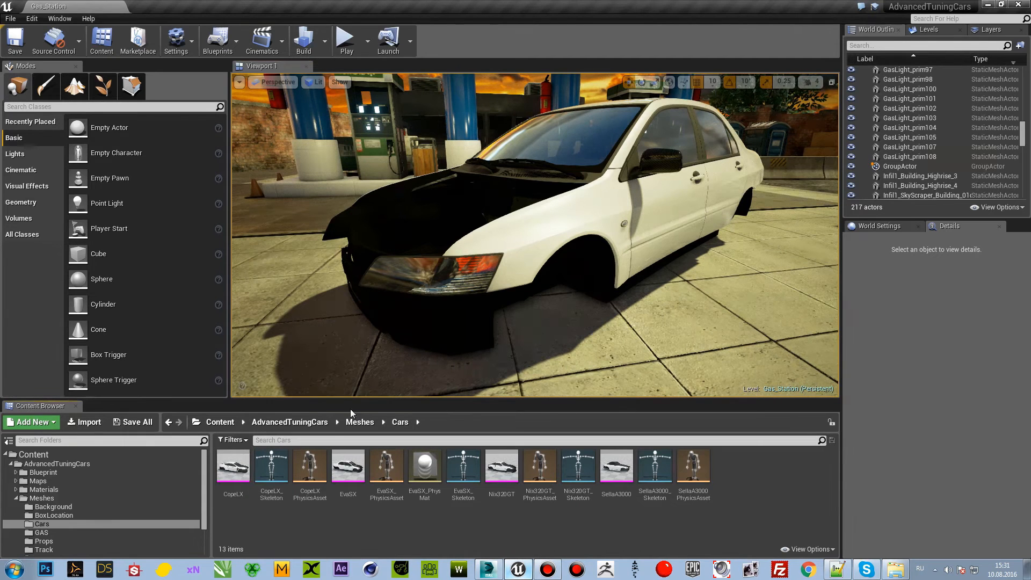
# Step: Open the CopeLX physics asset from the Cars folder in a maximized window and inspect its collision shapes
pyautogui.moveTo(357, 398); pyautogui.dragTo(357, 274)
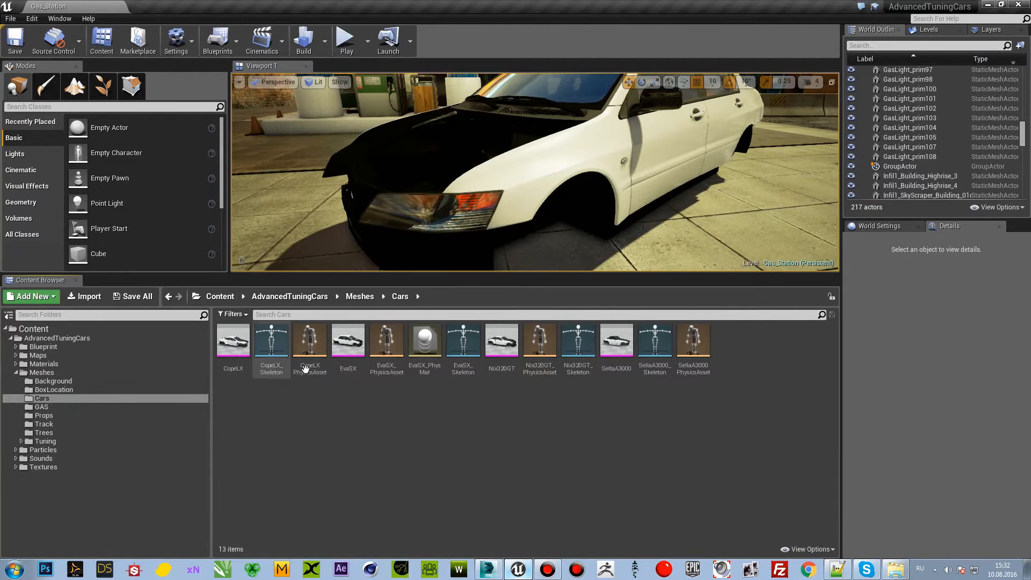
pyautogui.doubleClick(312, 343)
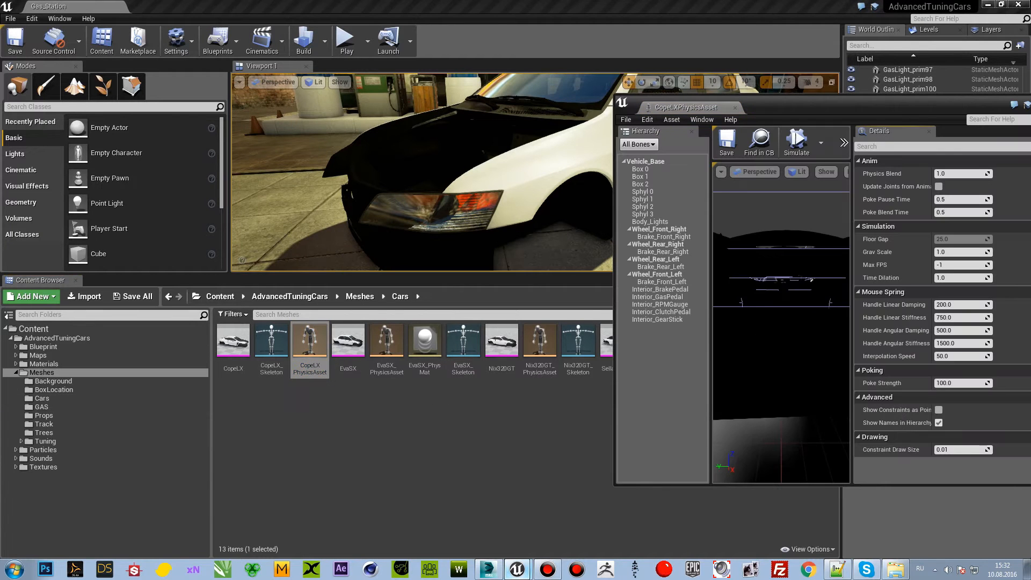
pyautogui.moveTo(954, 102); pyautogui.dragTo(840, 113)
pyautogui.click(948, 111)
pyautogui.moveTo(419, 317); pyautogui.dragTo(483, 333)
pyautogui.moveTo(322, 322); pyautogui.dragTo(478, 322)
pyautogui.moveTo(360, 317); pyautogui.dragTo(509, 253, button='right')
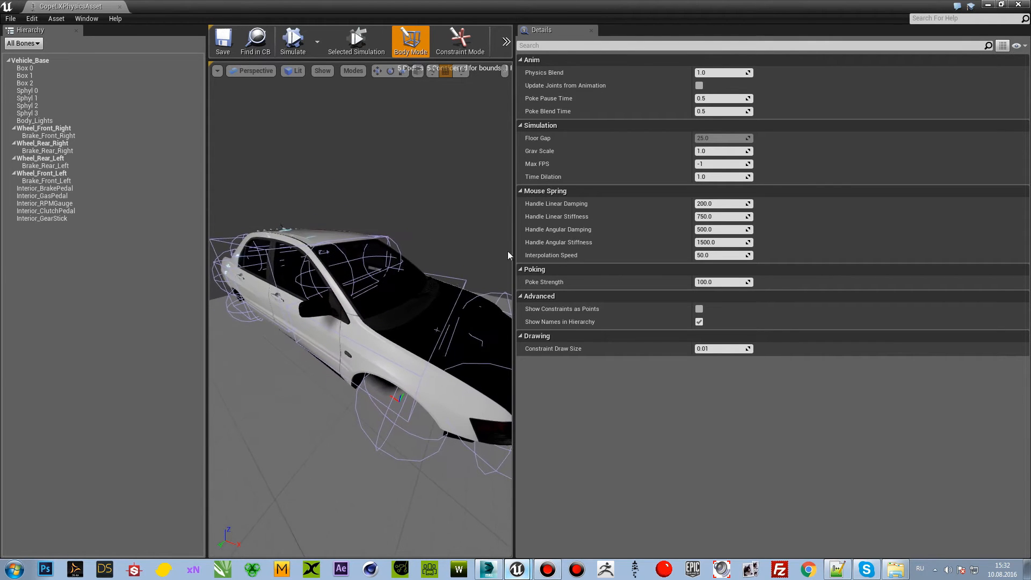
# Step: Close the physics asset editor and duplicate the CopeLX physics asset in the Cars folder
pyautogui.click(1026, 5)
pyautogui.rightClick(308, 344)
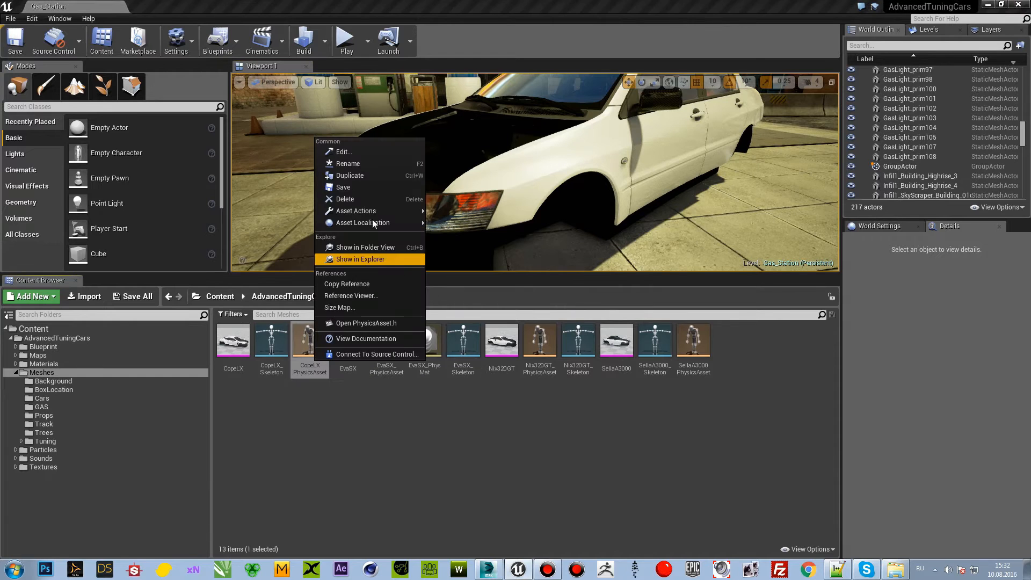
pyautogui.click(375, 176)
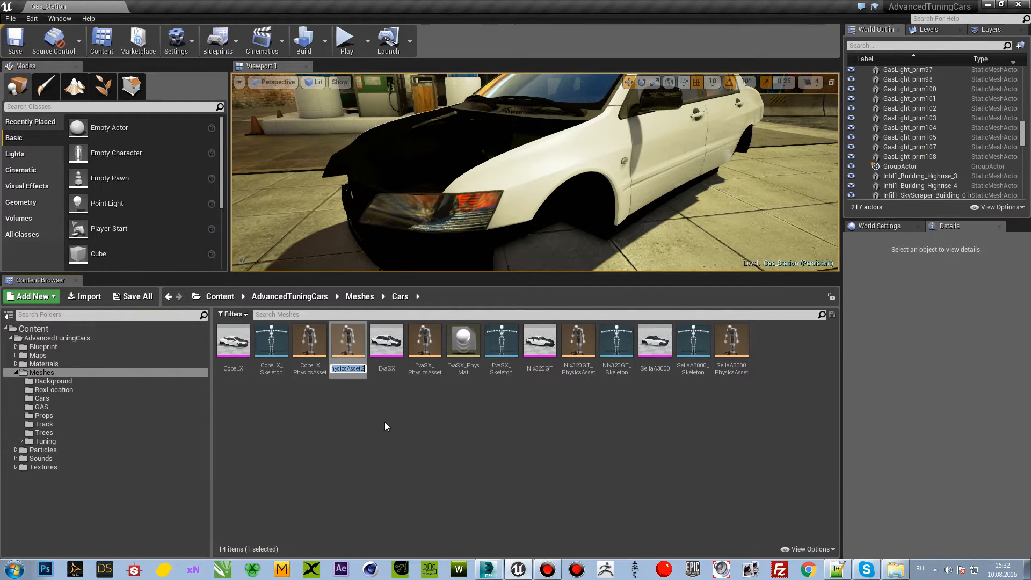
# Step: Copy the NS_350 prefix from the BumperUp FBX file name and rename the duplicated physics asset NS_350_PhysicsAsset
pyautogui.click(881, 563)
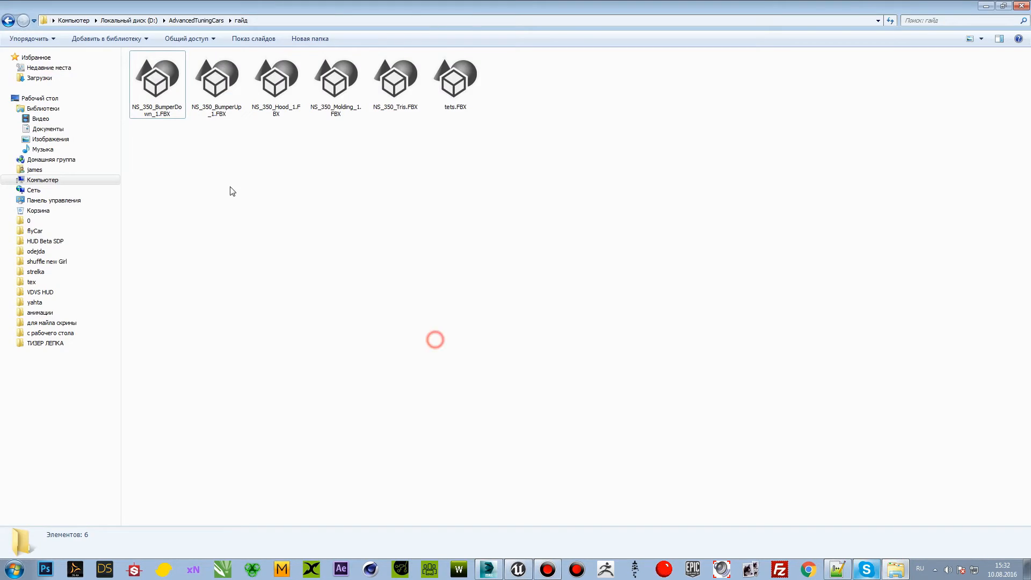
pyautogui.click(218, 107)
pyautogui.click(213, 112)
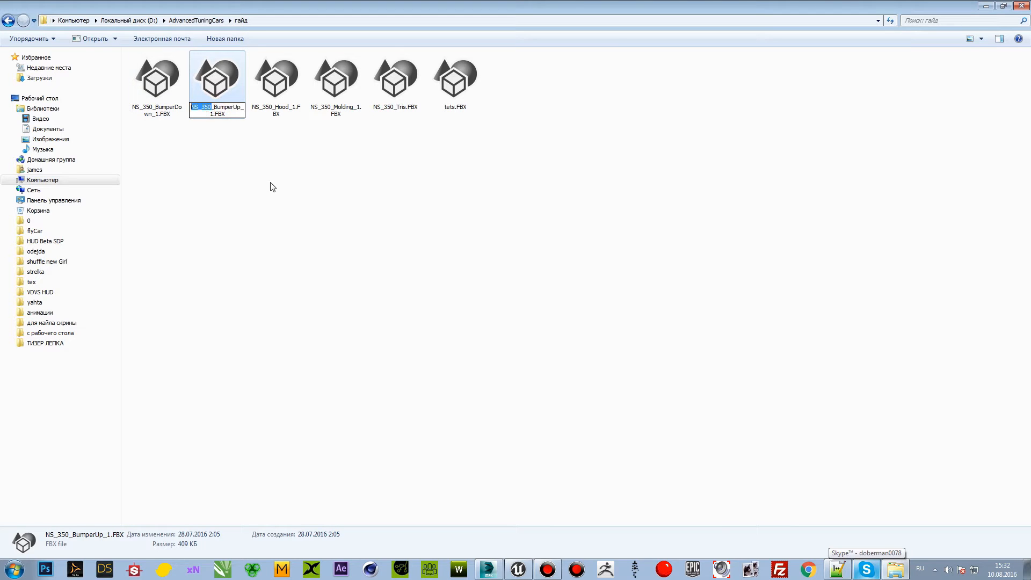
pyautogui.hotkey('alt', 'Tab')
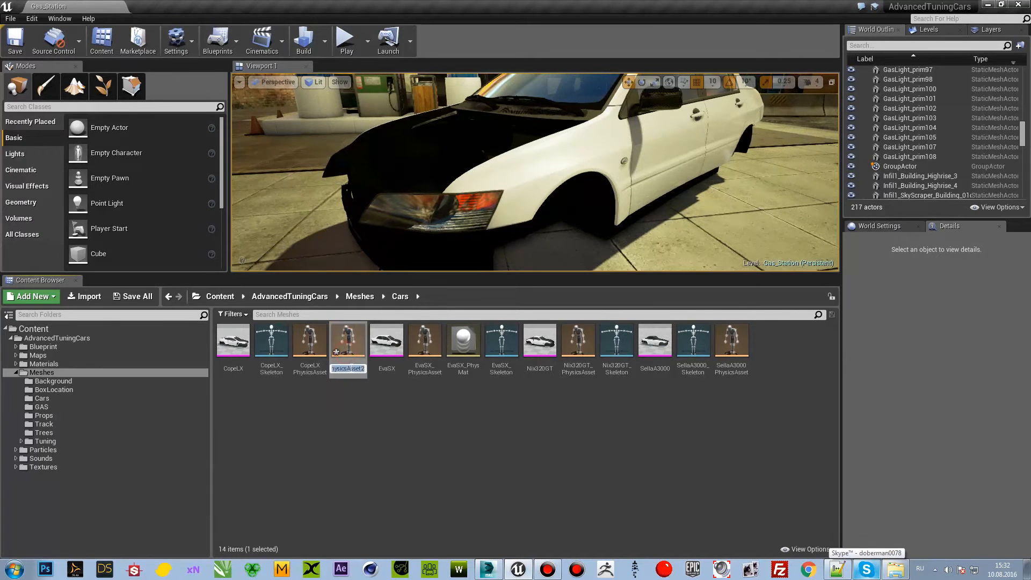
pyautogui.press('Return')
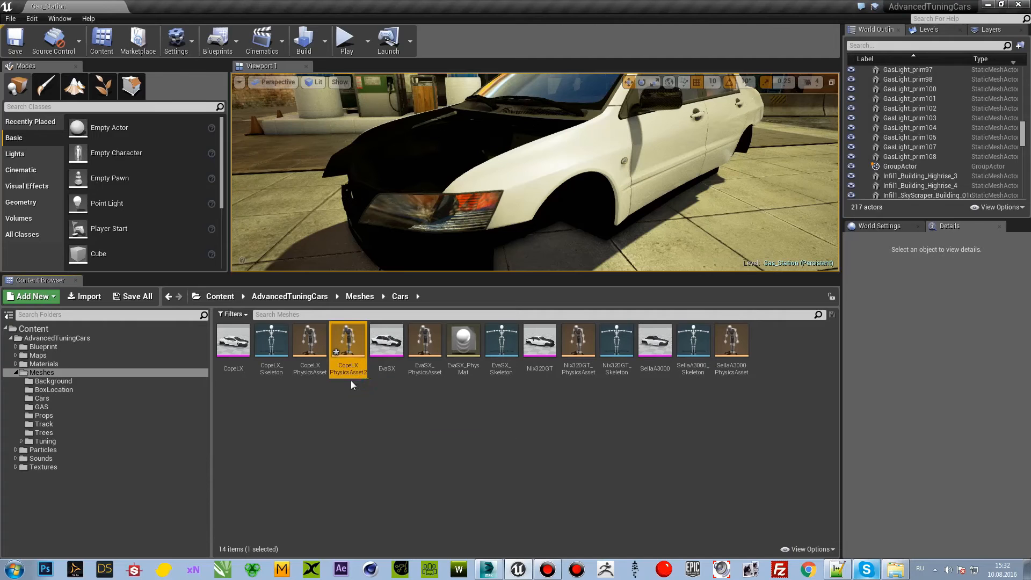
pyautogui.click(350, 417)
pyautogui.click(620, 367)
pyautogui.press('F2')
pyautogui.click(633, 370)
pyautogui.press('Return')
# Step: Duplicate the CopeLX_Skeleton asset in the Cars folder
pyautogui.click(278, 367)
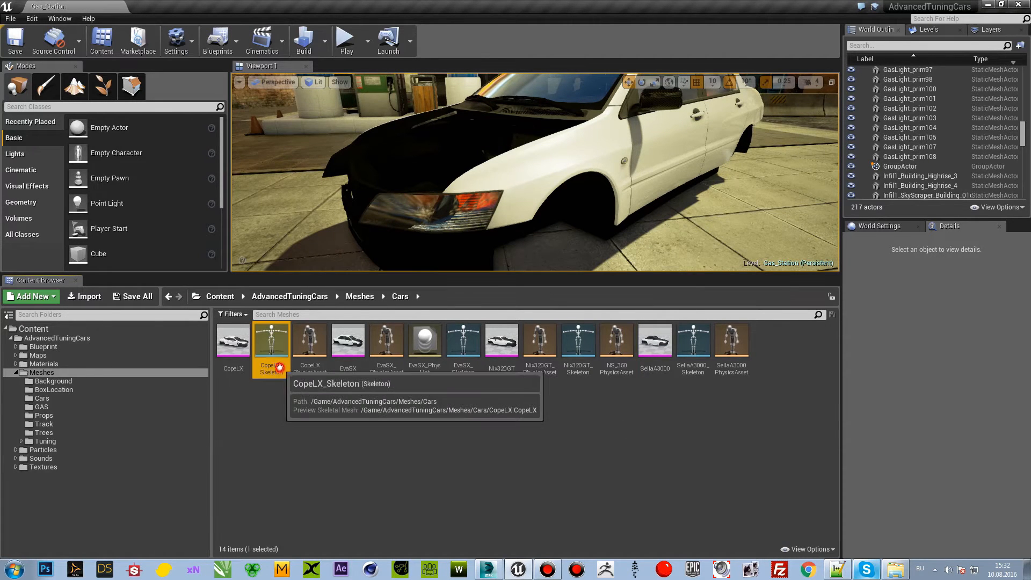
pyautogui.rightClick(279, 367)
pyautogui.click(309, 429)
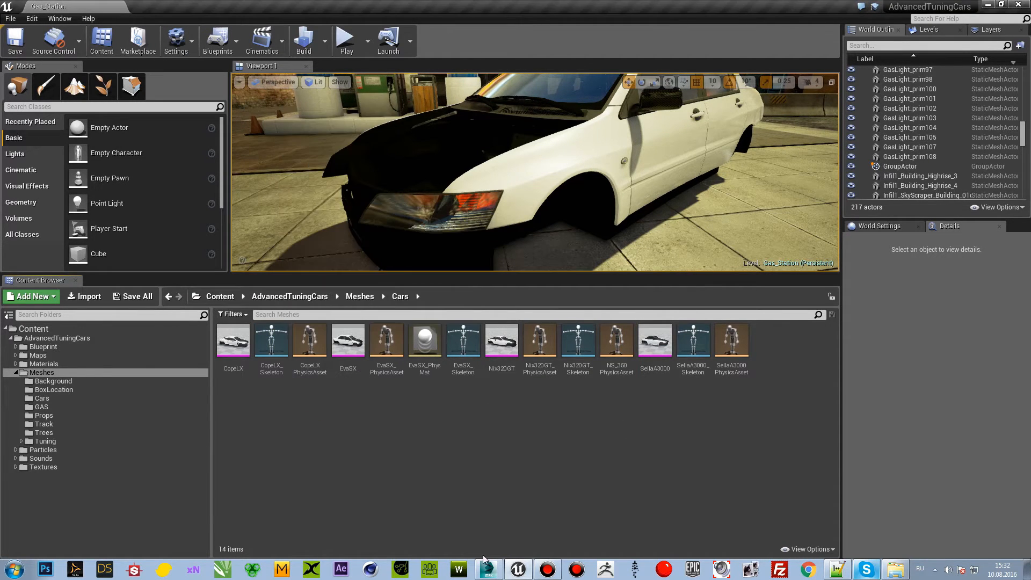
pyautogui.rightClick(273, 365)
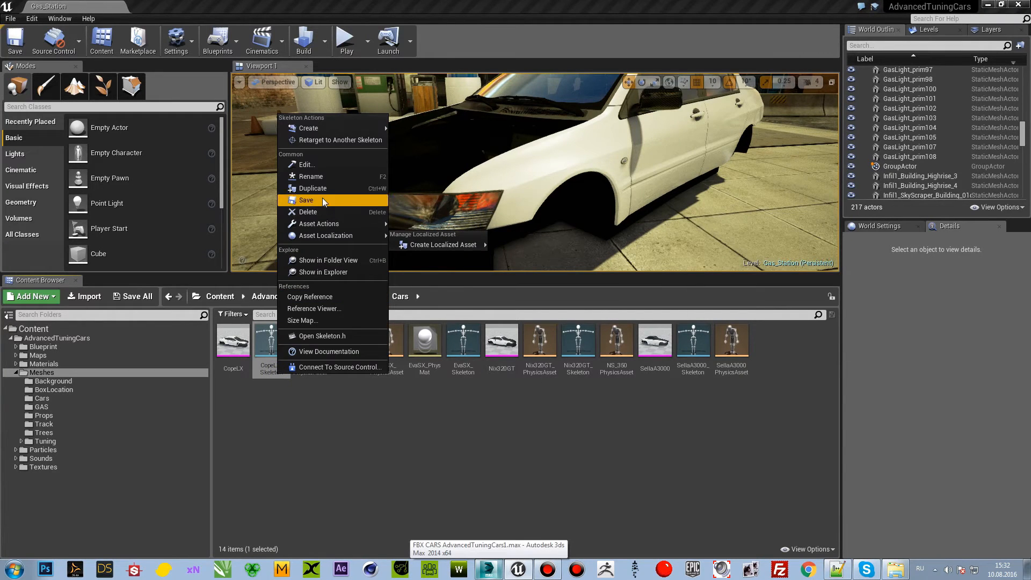
pyautogui.click(382, 430)
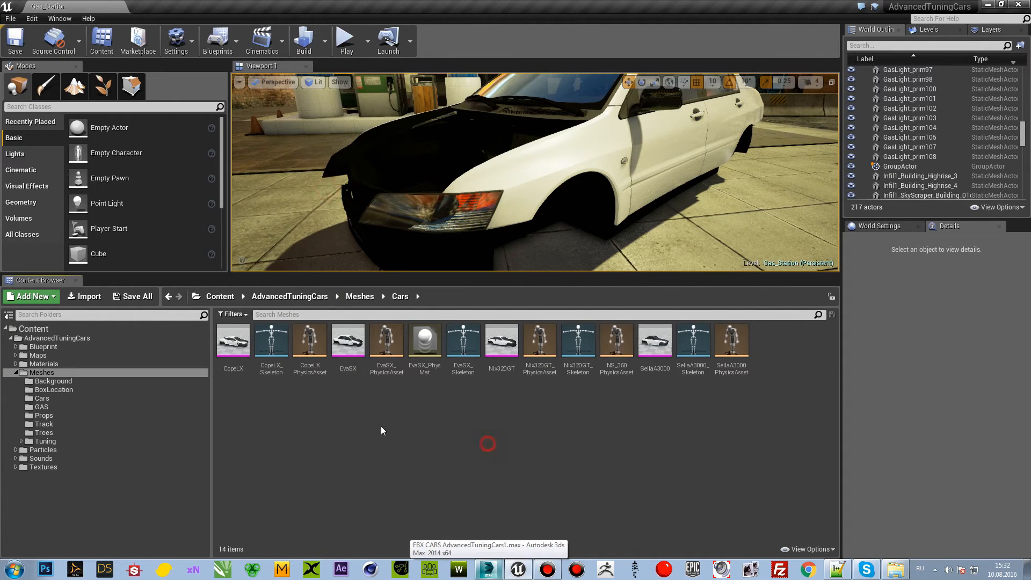
# Step: Rename the duplicated skeleton NS_350_Skeleton
pyautogui.click(772, 353)
pyautogui.press('F2')
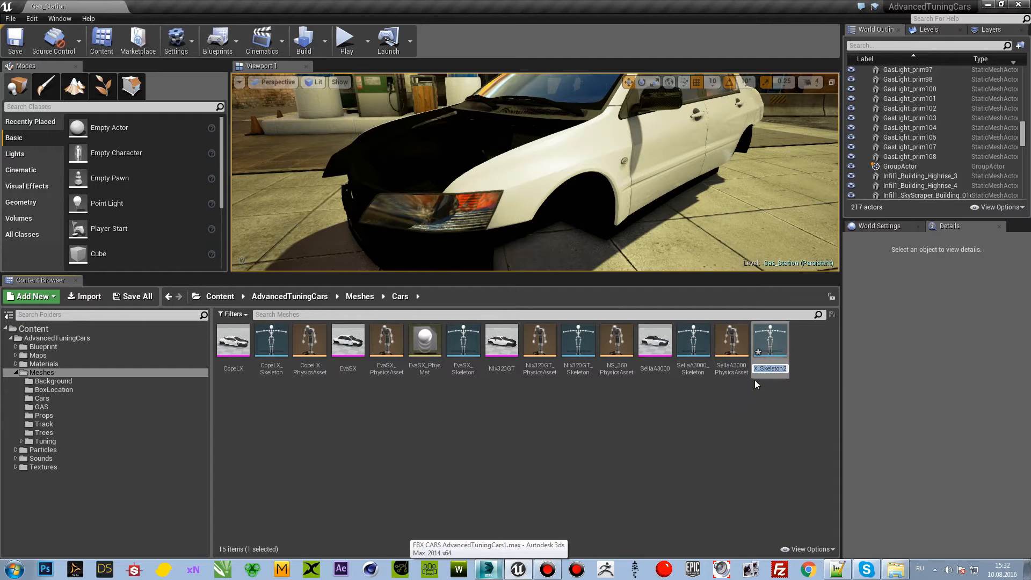
pyautogui.click(757, 369)
pyautogui.click(756, 419)
pyautogui.click(622, 366)
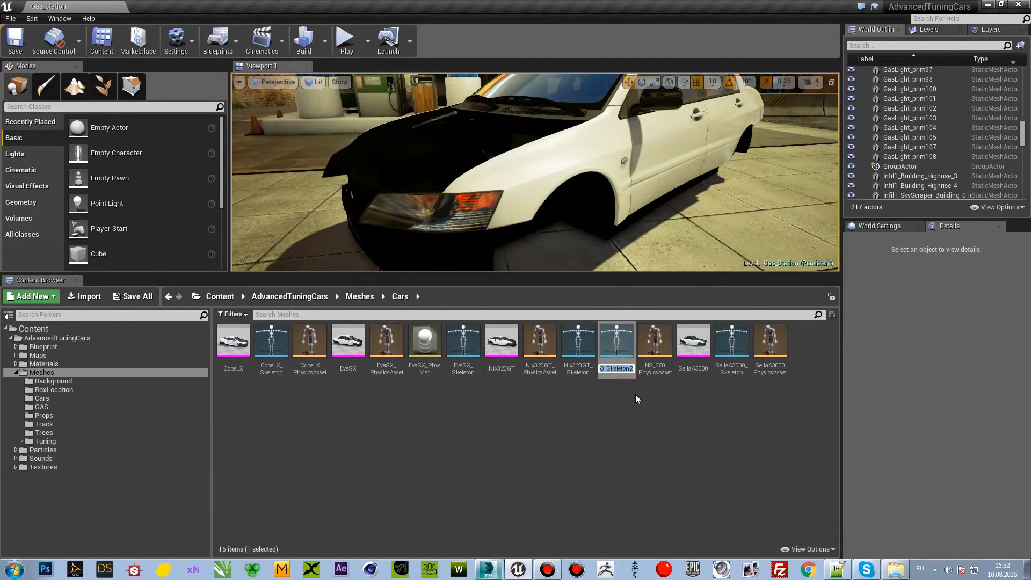
pyautogui.press('BackSpace')
pyautogui.press('Return')
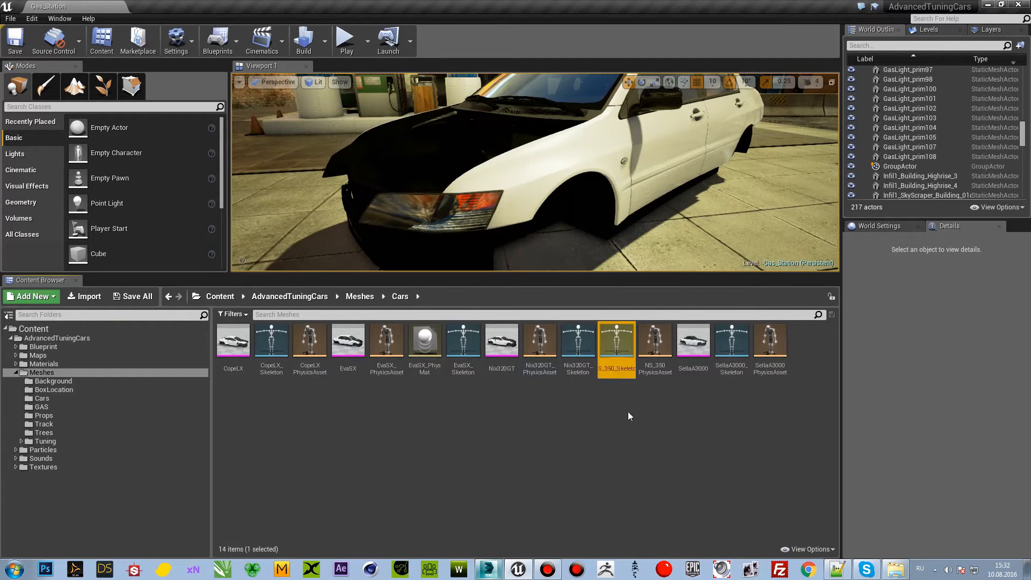
pyautogui.click(614, 421)
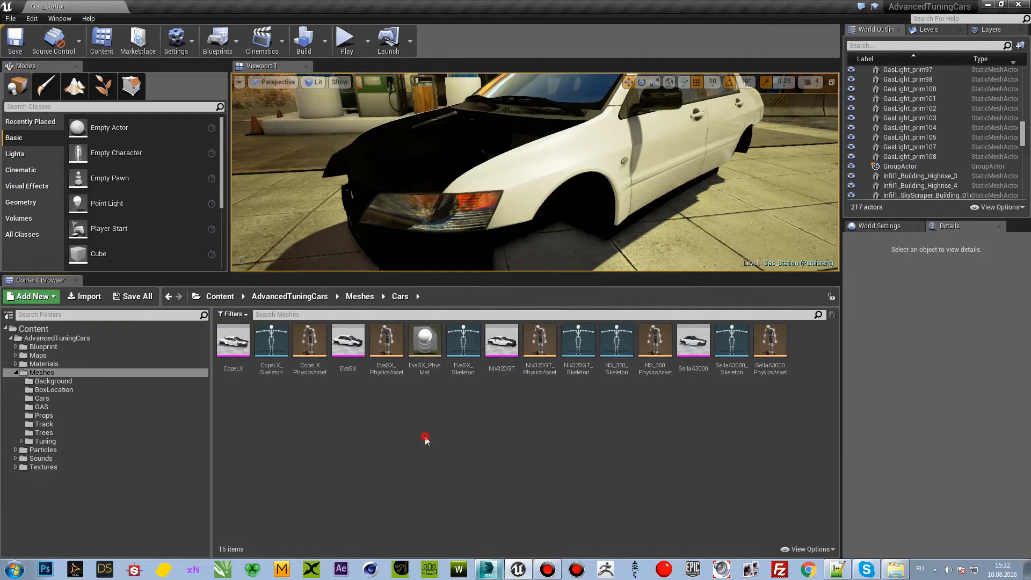
# Step: Switch to 3ds Max, select the NS_350_Tris car body and check the гайд folder's path in the file explorer
pyautogui.click(488, 568)
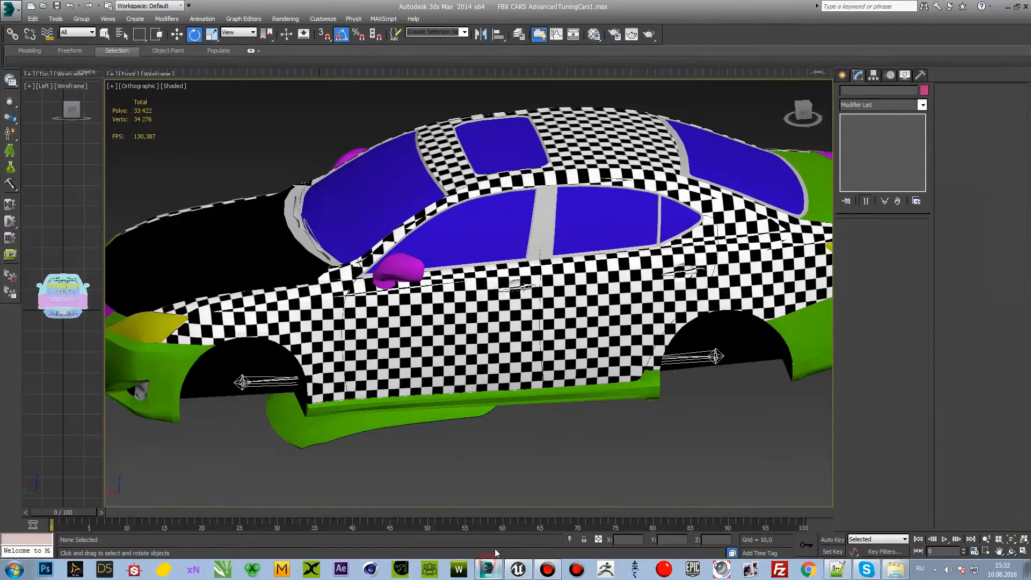
pyautogui.click(481, 377)
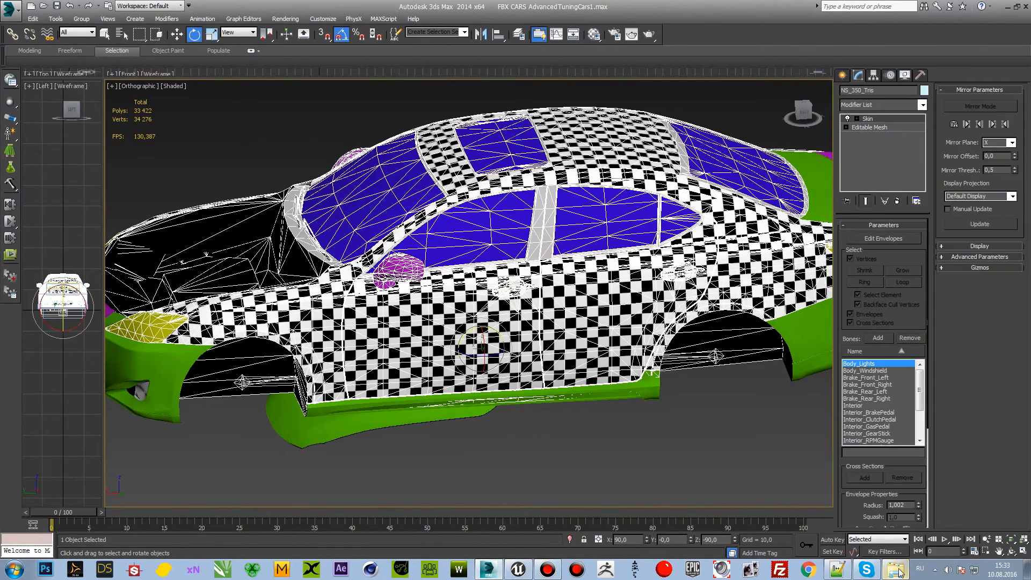
pyautogui.click(891, 573)
pyautogui.click(279, 20)
pyautogui.click(488, 570)
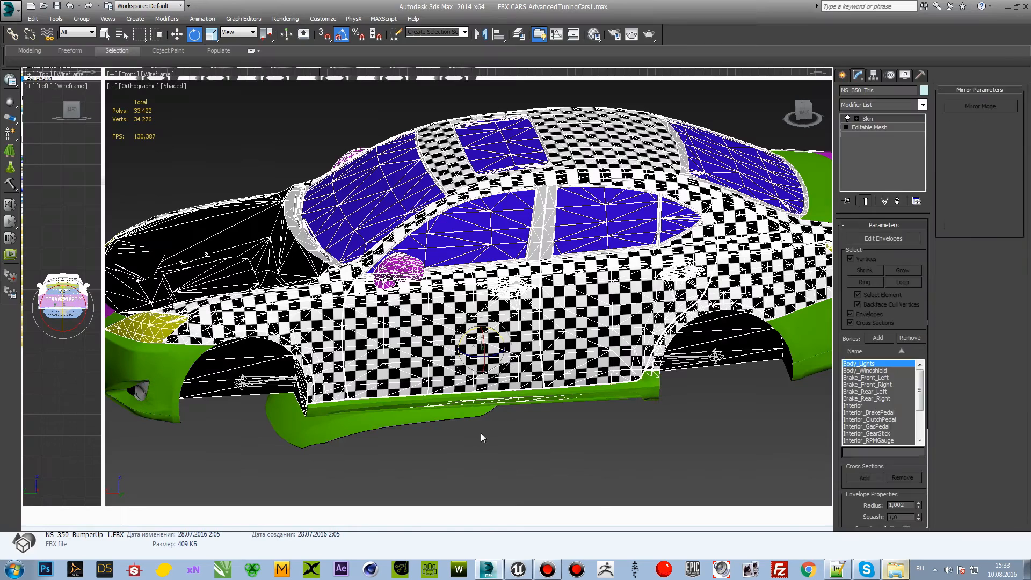
pyautogui.hotkey('alt', 'Tab')
pyautogui.hotkey('alt', 'Tab')
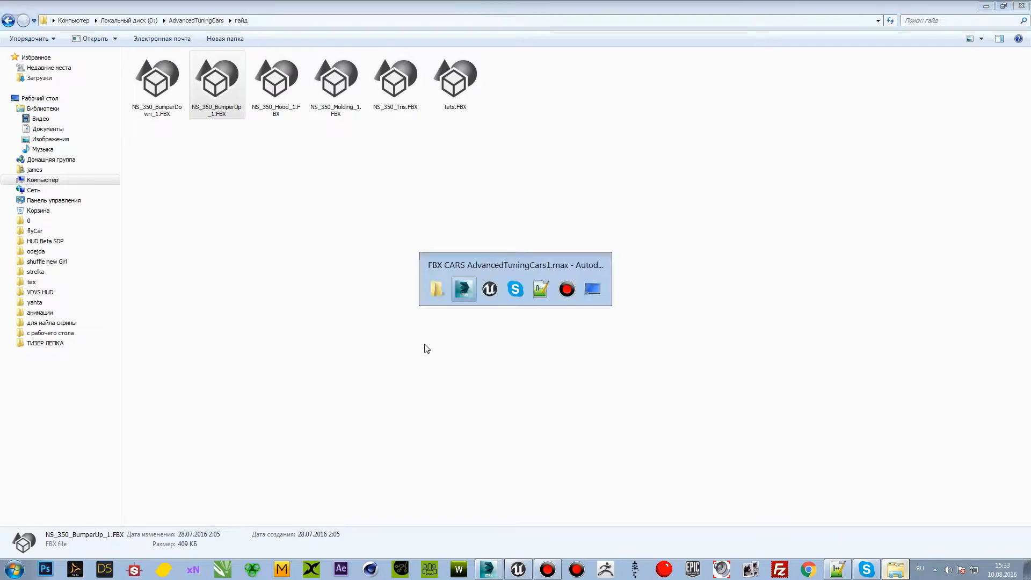
pyautogui.moveTo(232, 257); pyautogui.dragTo(242, 254, button='middle')
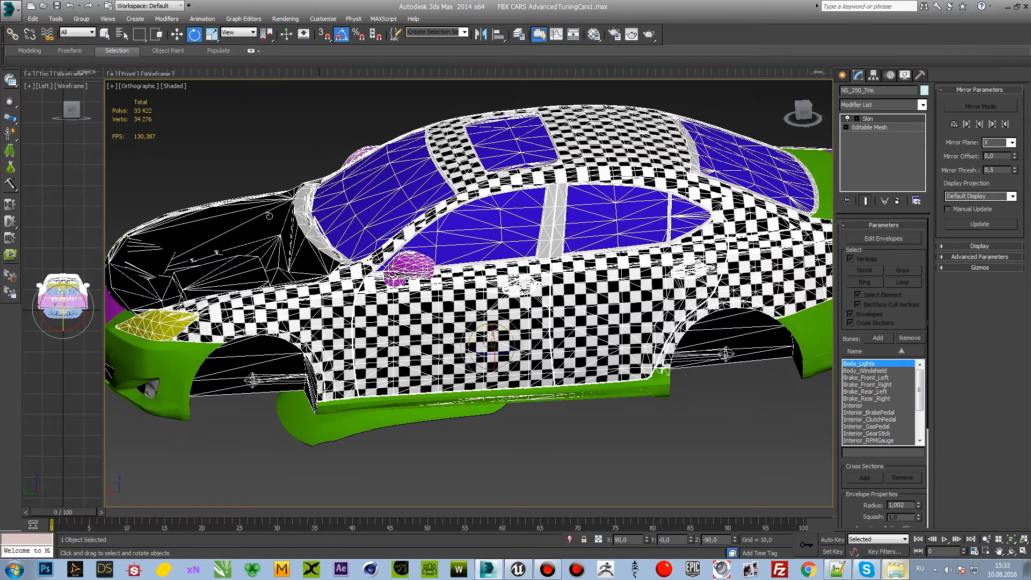
# Step: Start Export Selected for the car body and browse to the гайд folder inside AdvancedTuningCars on drive D
pyautogui.click(10, 7)
pyautogui.moveTo(59, 176)
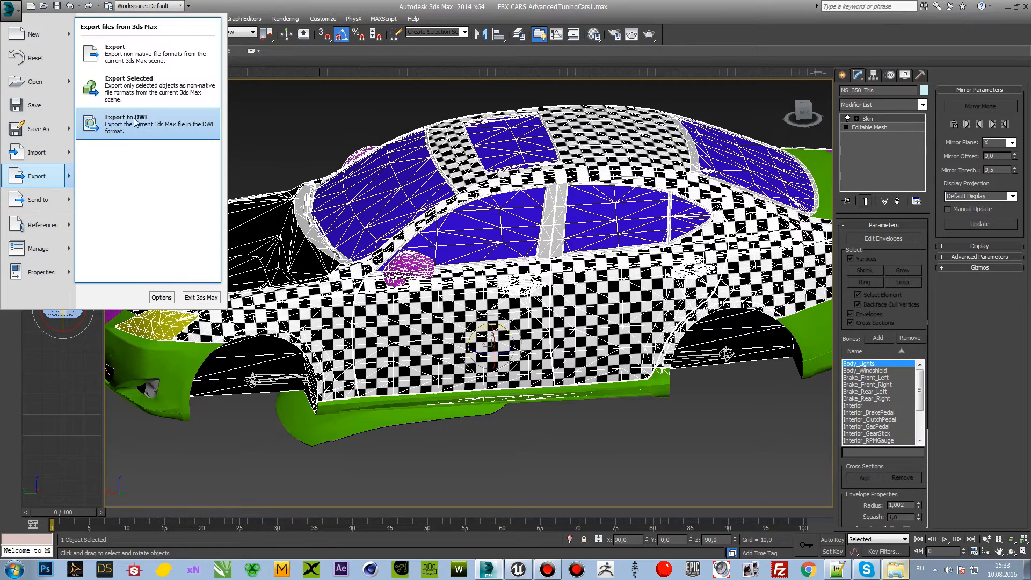
pyautogui.click(142, 92)
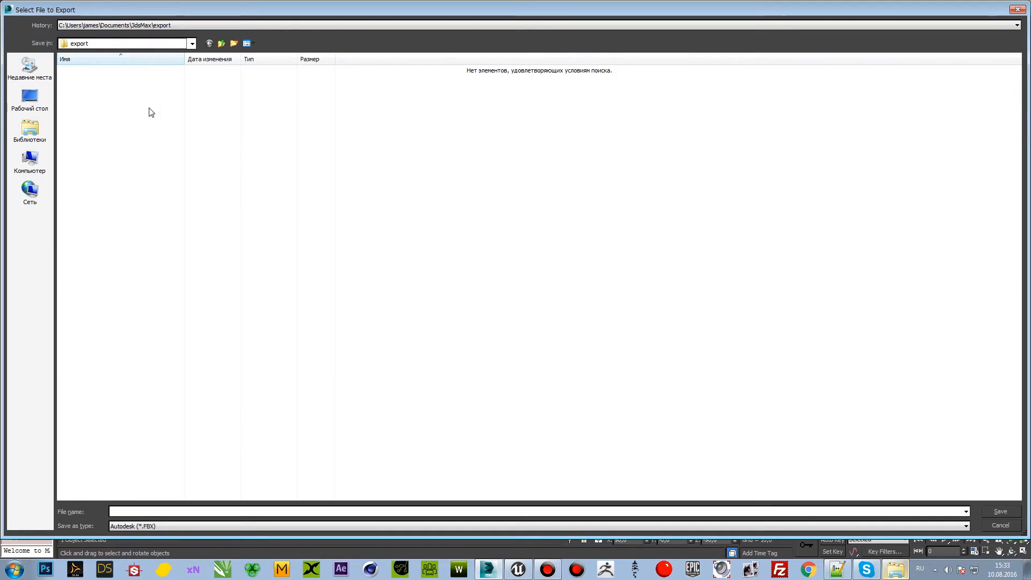
pyautogui.click(29, 161)
pyautogui.click(231, 79)
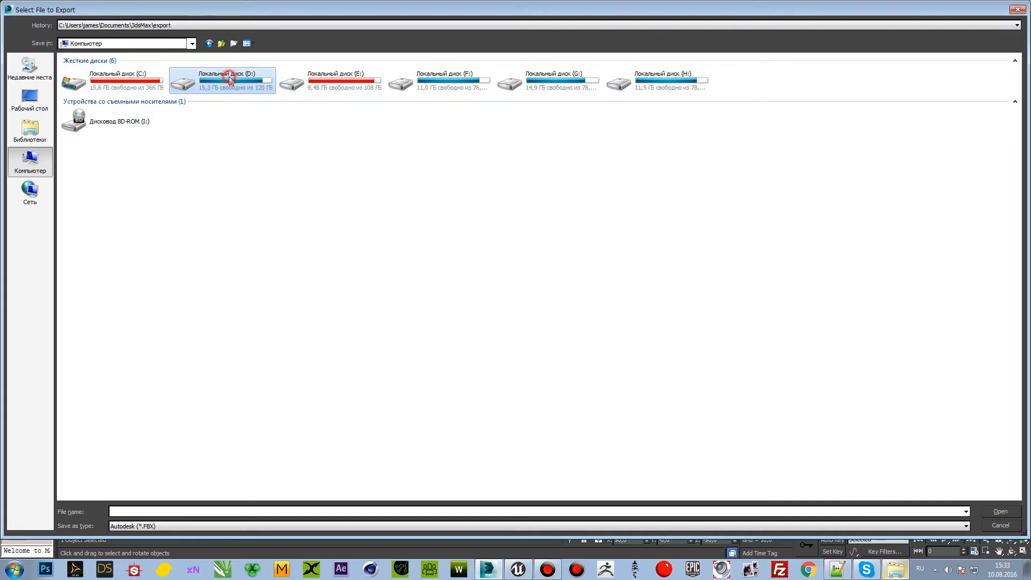
pyautogui.doubleClick(231, 80)
pyautogui.click(125, 86)
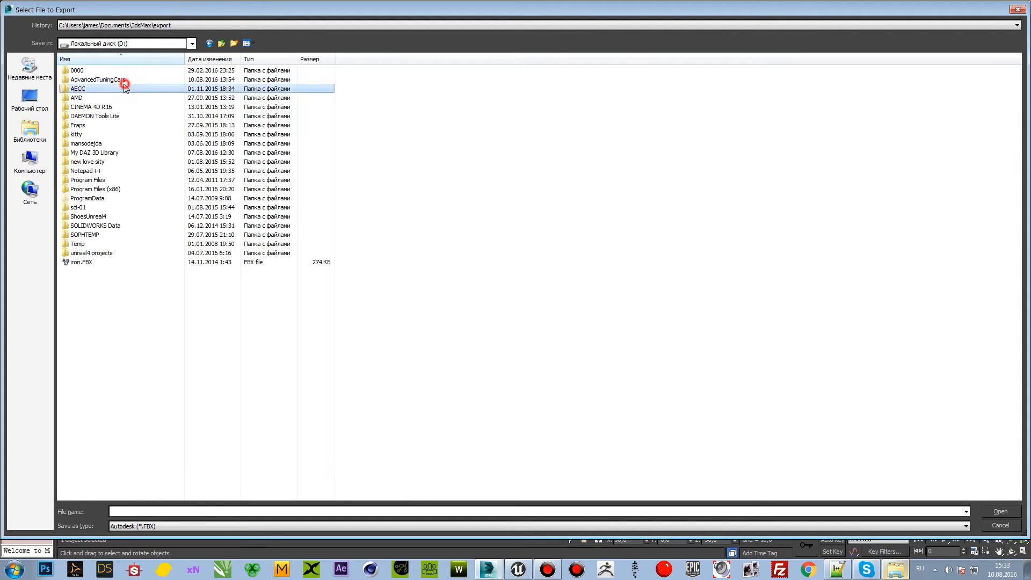
pyautogui.doubleClick(124, 86)
pyautogui.click(209, 43)
pyautogui.doubleClick(102, 79)
pyautogui.click(365, 97)
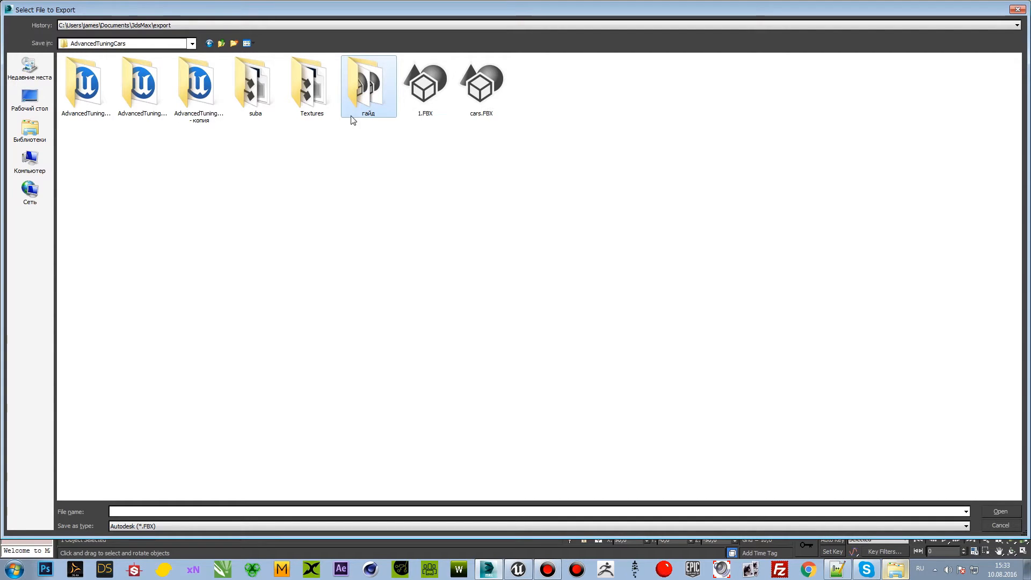
pyautogui.doubleClick(359, 97)
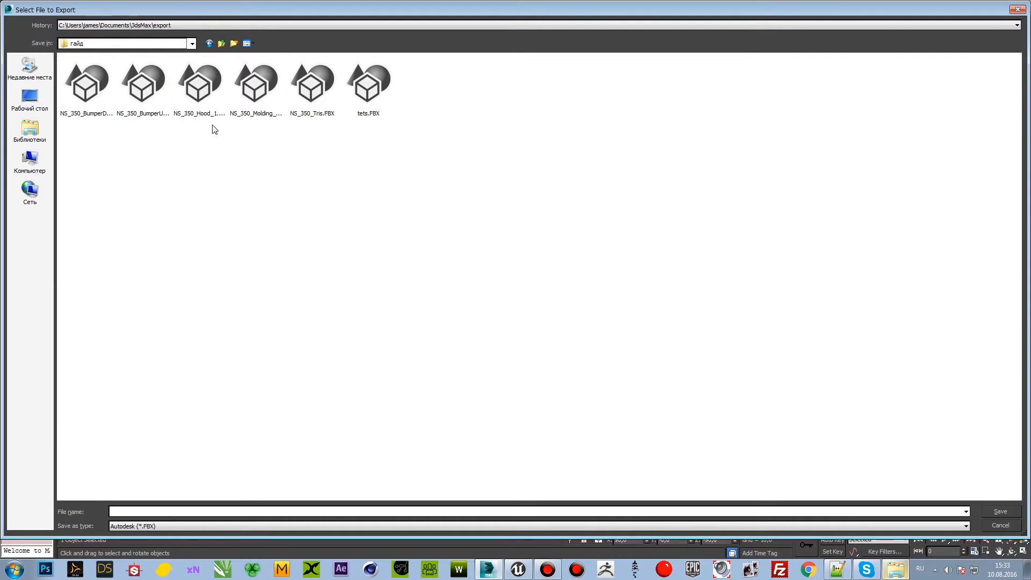
# Step: Choose the existing NS_350_Tris.FBX as the export file and accept replacing it
pyautogui.click(303, 117)
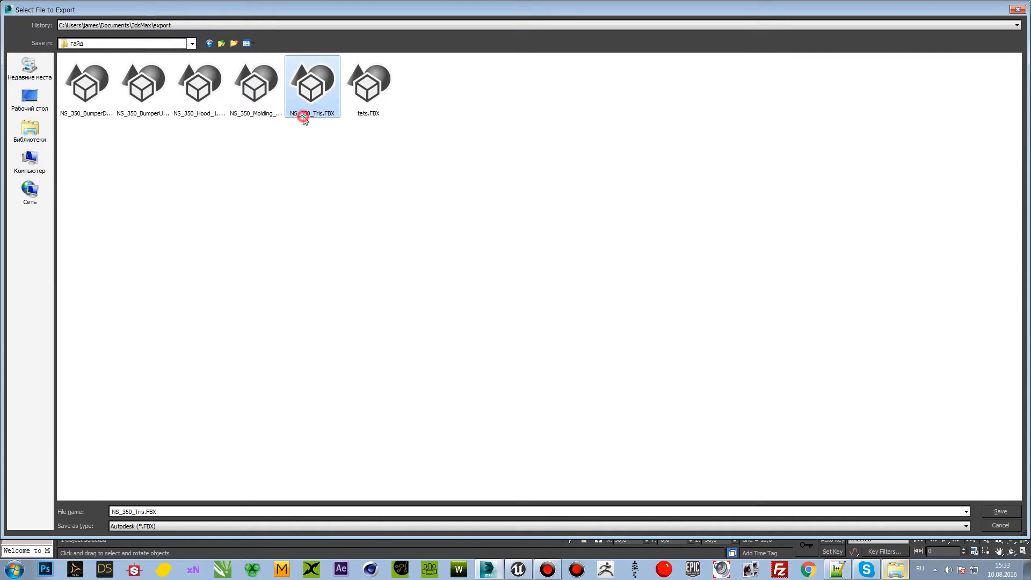
pyautogui.click(324, 201)
pyautogui.doubleClick(313, 110)
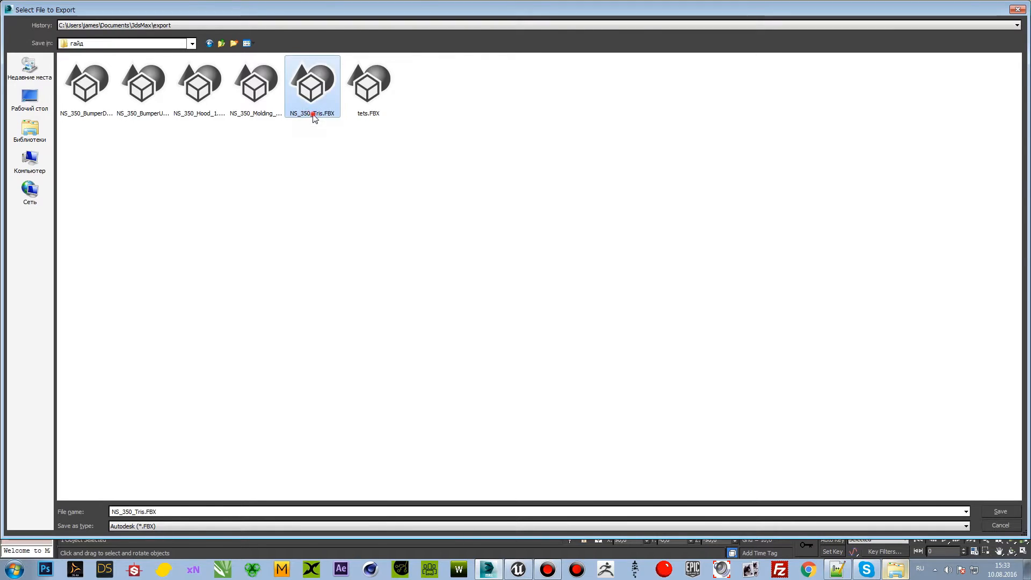
pyautogui.click(556, 320)
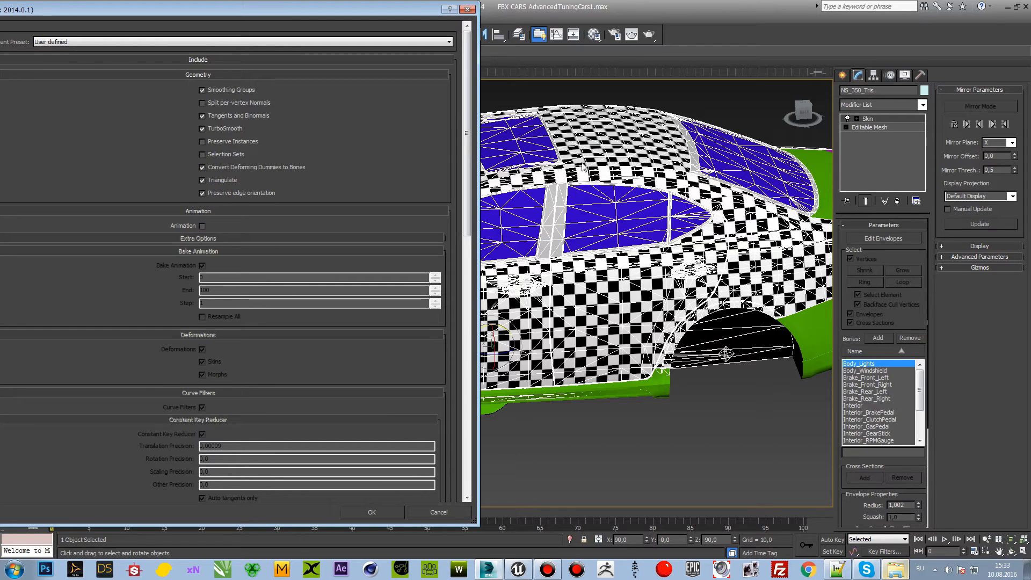
# Step: Review the FBX export options, including scene units, up axis and FBX file version
pyautogui.scroll(-3, 470, 114)
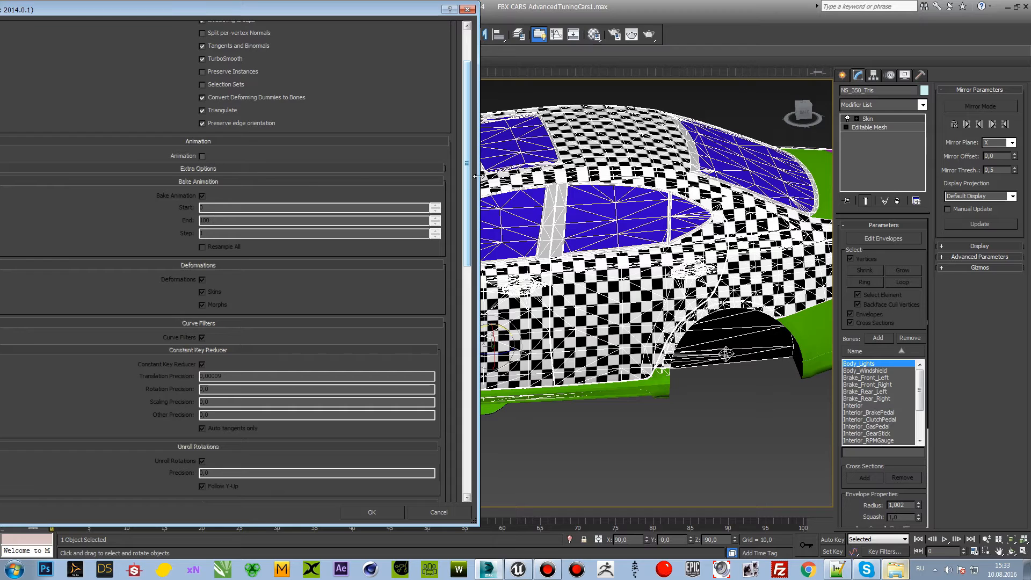
pyautogui.moveTo(467, 230); pyautogui.dragTo(468, 448)
pyautogui.click(227, 308)
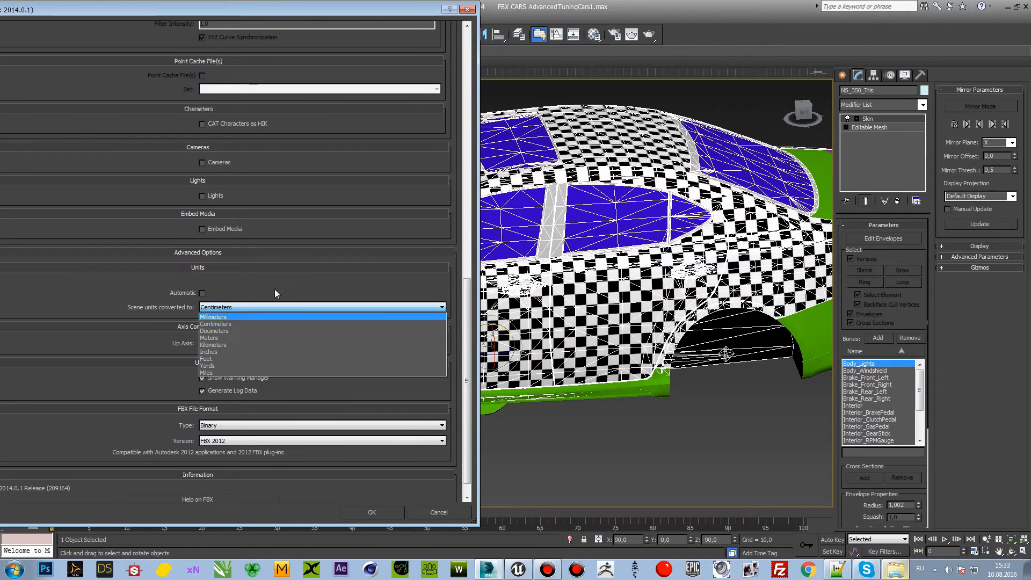
pyautogui.click(271, 307)
pyautogui.click(248, 343)
pyautogui.click(174, 343)
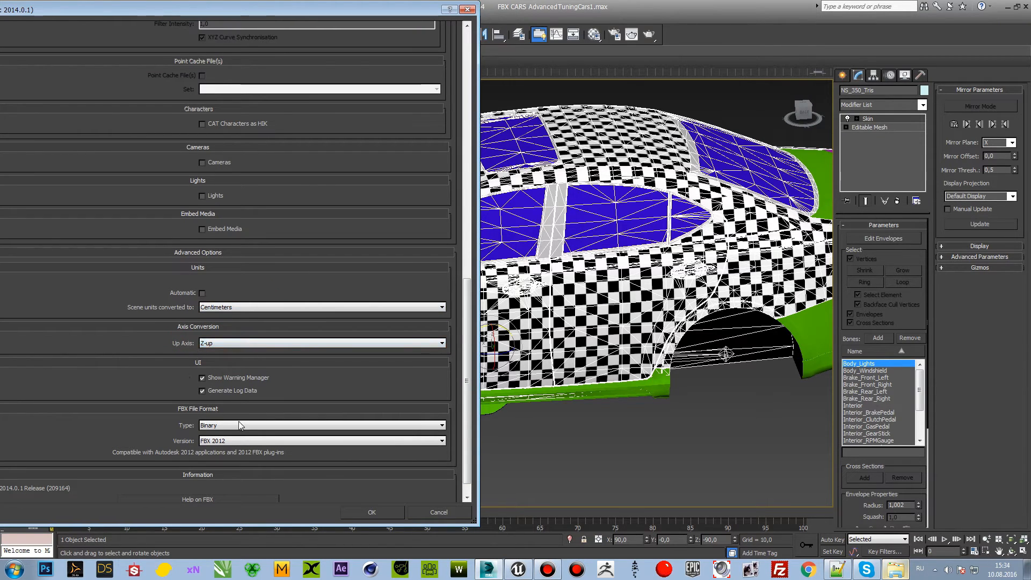
pyautogui.click(242, 444)
pyautogui.click(162, 444)
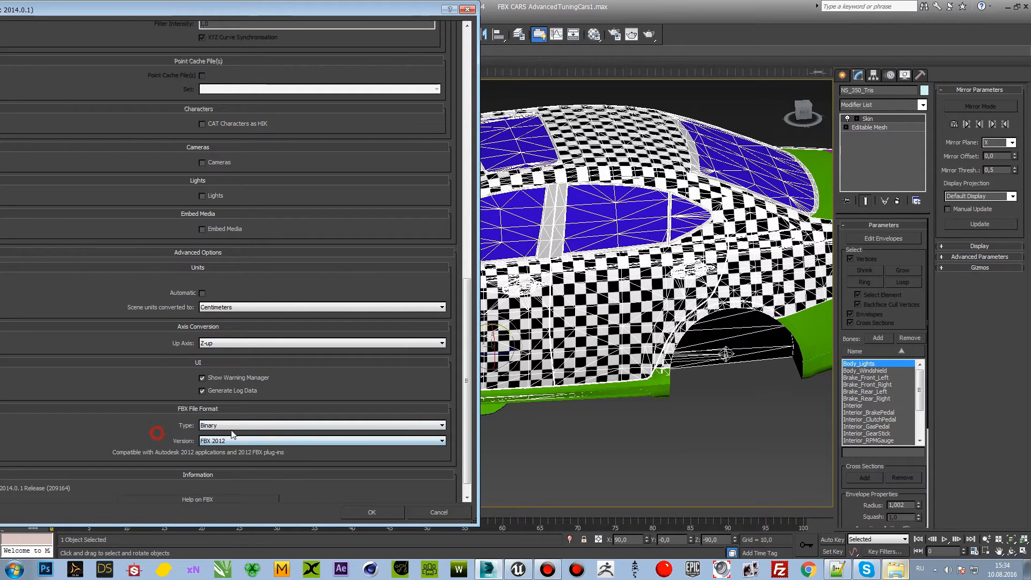
pyautogui.click(256, 446)
pyautogui.click(140, 438)
pyautogui.scroll(-4, 286, 438)
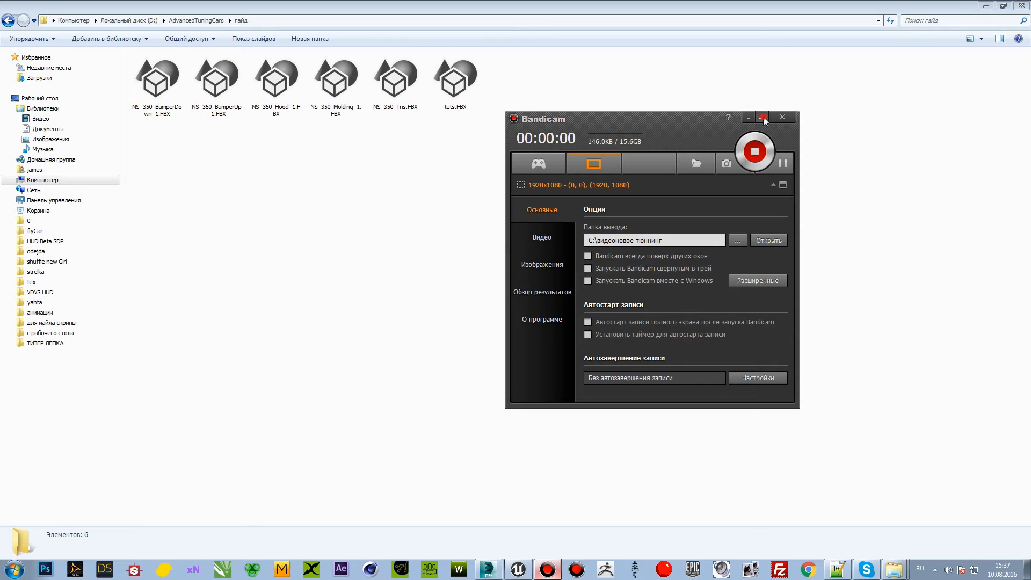
# Step: Start importing NS_350_Tris.FBX from the гайд folder into the Cars folder of Unreal Editor's Content Browser
pyautogui.click(763, 118)
pyautogui.click(390, 110)
pyautogui.moveTo(397, 110); pyautogui.dragTo(532, 454)
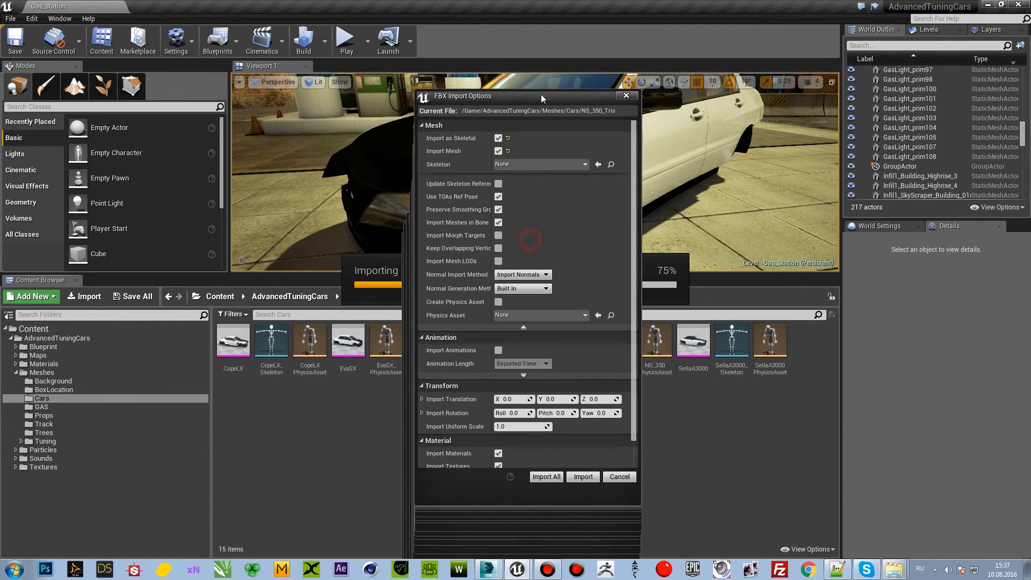
# Step: Assign NS_350_Skeleton as the import's skeleton and enable Update Skeleton Reference Pose, keeping Import Normals as the normal import method
pyautogui.click(524, 165)
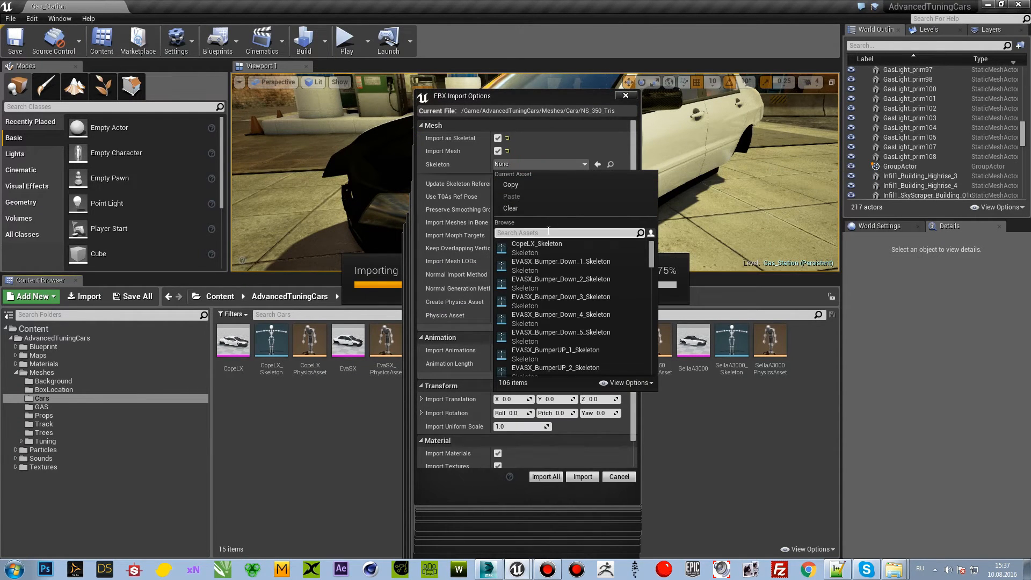
pyautogui.click(537, 247)
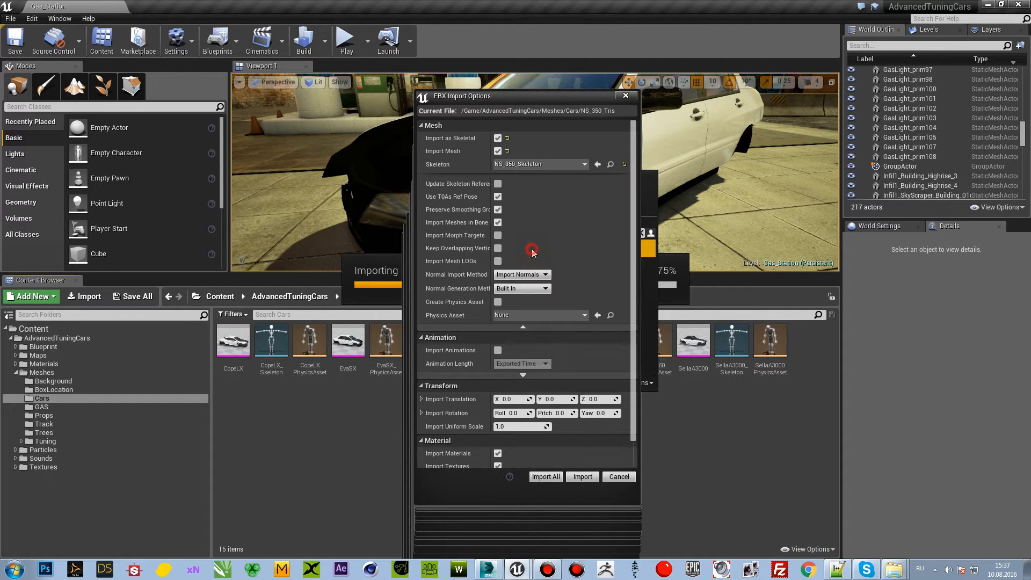
pyautogui.click(497, 184)
pyautogui.moveTo(492, 193); pyautogui.dragTo(521, 194)
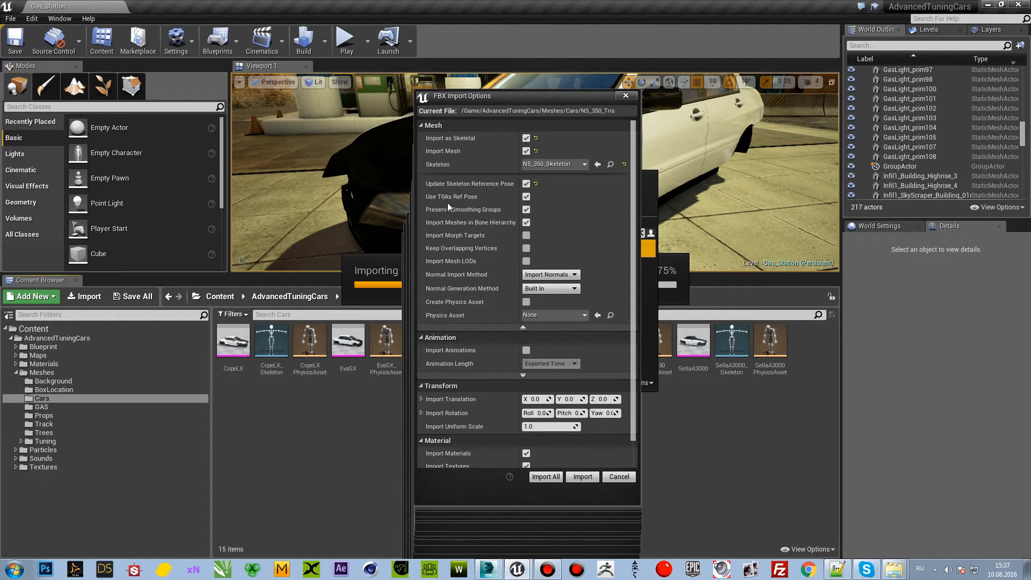
pyautogui.click(547, 275)
pyautogui.click(550, 290)
# Step: Assign the existing NS_350PhysicsAsset to the import, leaving Create Physics Asset disabled
pyautogui.click(575, 317)
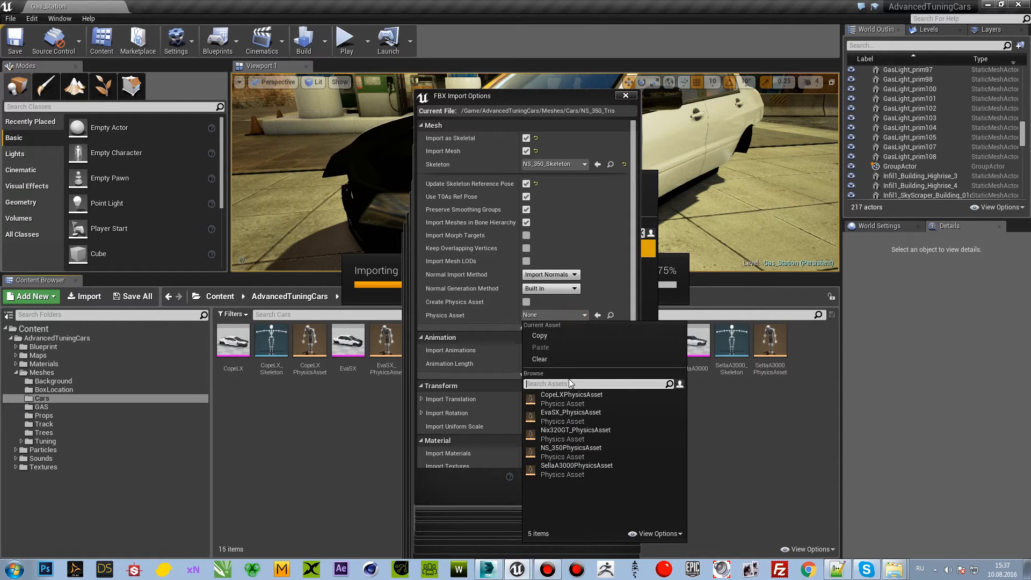
pyautogui.click(529, 303)
pyautogui.click(527, 302)
pyautogui.click(527, 302)
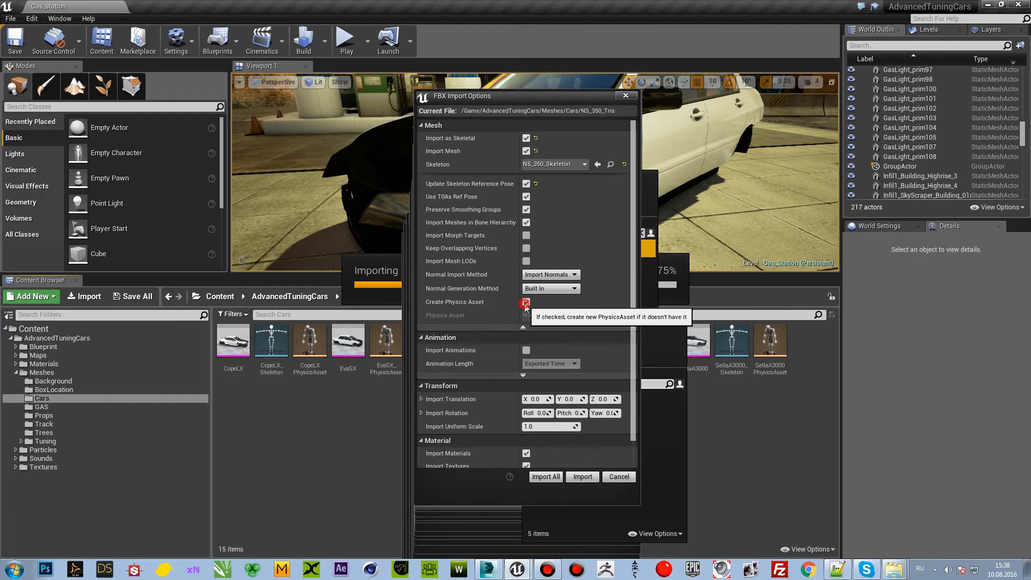
pyautogui.click(555, 315)
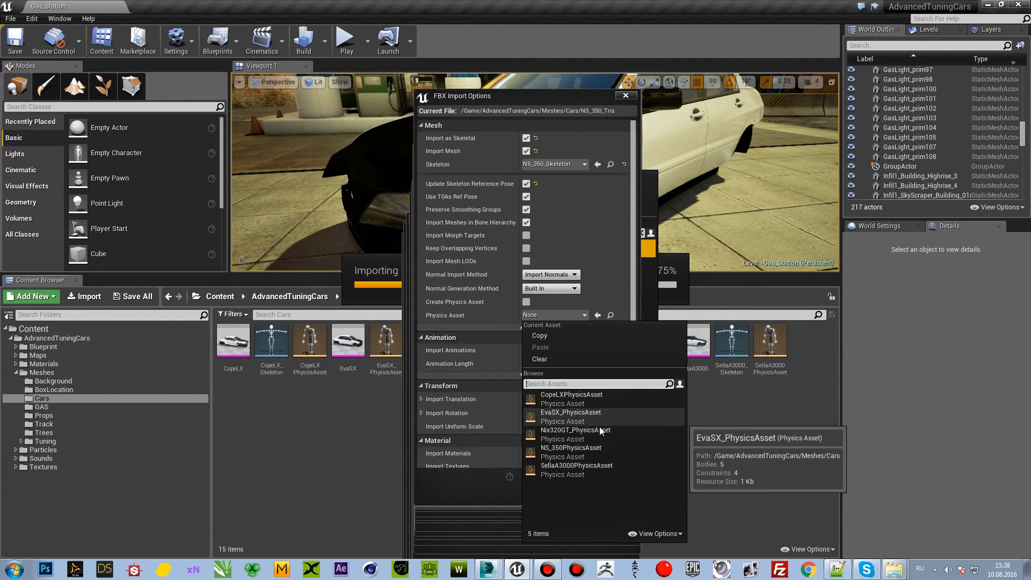
pyautogui.click(572, 455)
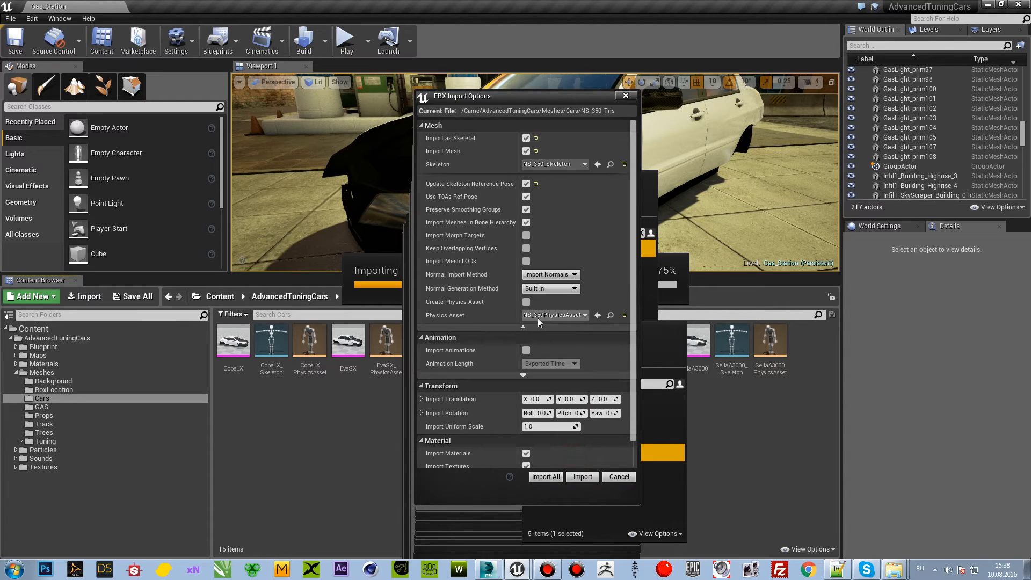
# Step: Disable importing of materials and textures and import the NS_350_Tris skeletal mesh
pyautogui.moveTo(637, 337); pyautogui.dragTo(637, 387)
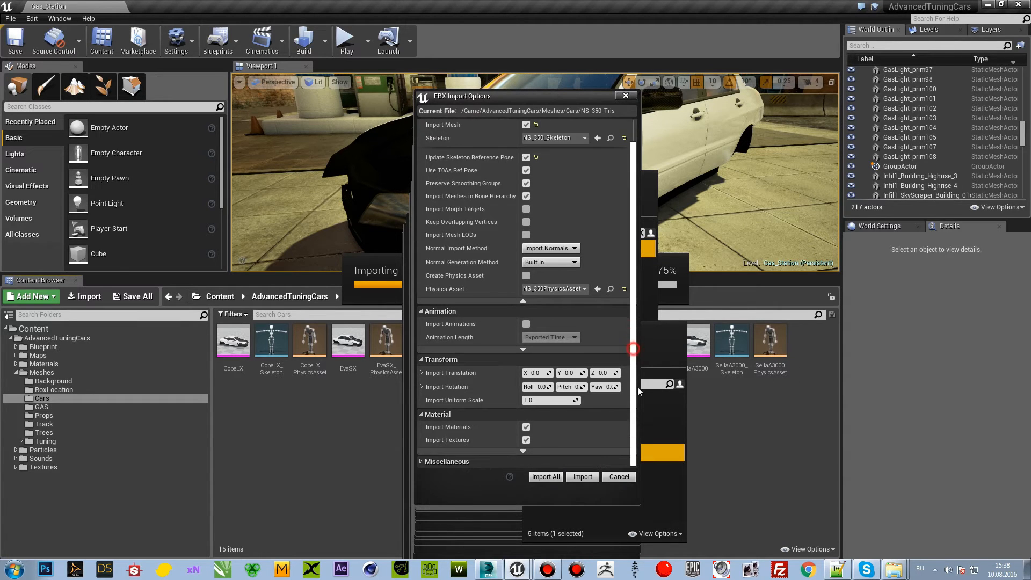
pyautogui.click(527, 427)
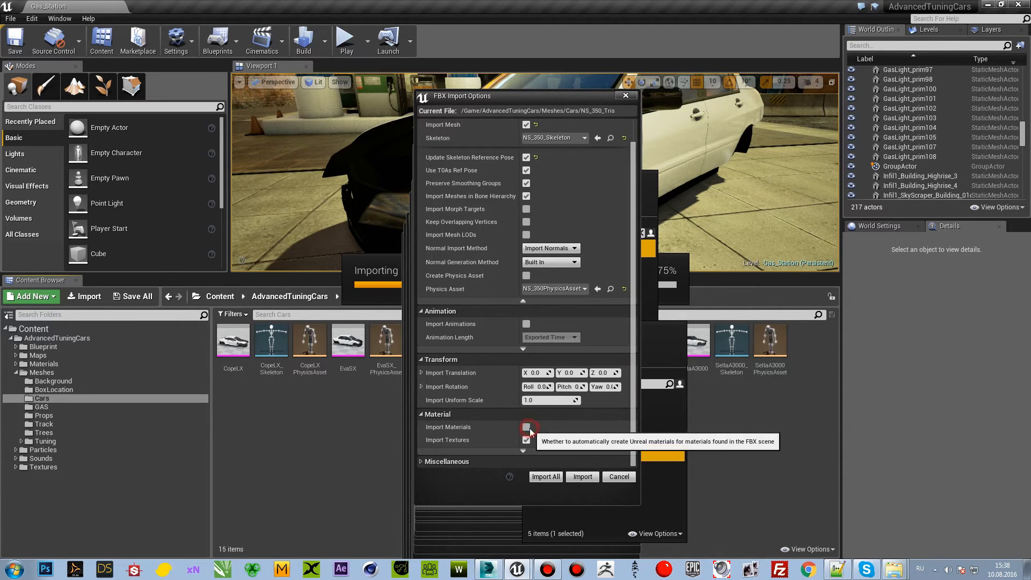
pyautogui.click(526, 439)
pyautogui.scroll(2, 537, 429)
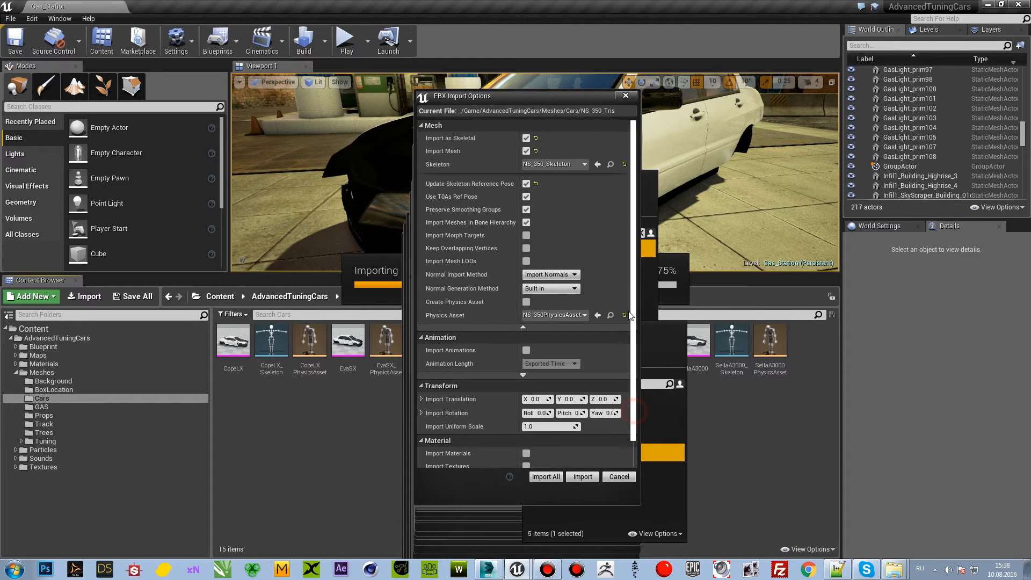
pyautogui.click(578, 478)
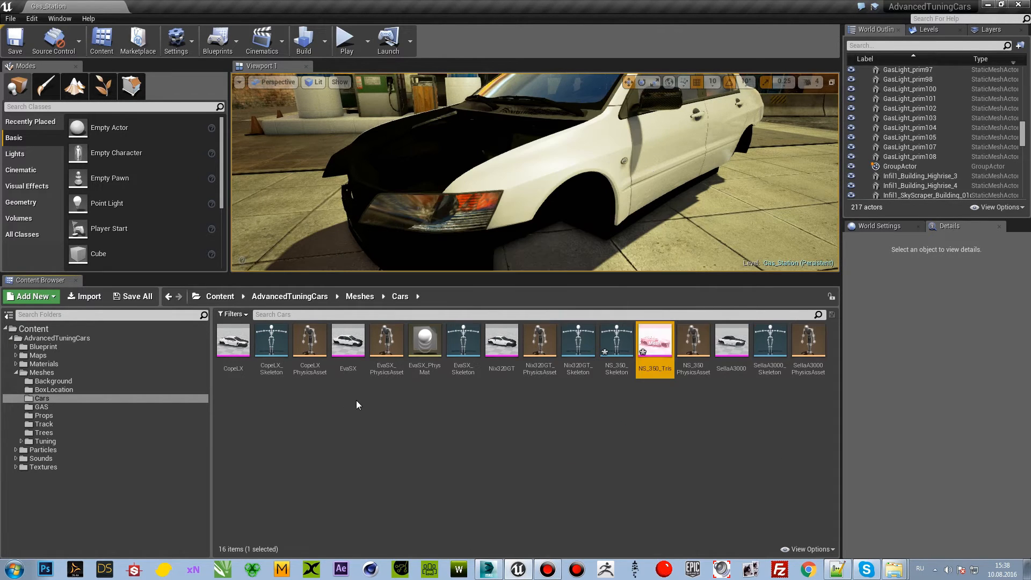
# Step: Open the NS_350_Tris skeletal mesh and briefly highlight Element 0 to see which section it covers
pyautogui.doubleClick(670, 359)
pyautogui.moveTo(623, 301); pyautogui.dragTo(714, 295, button='right')
pyautogui.moveTo(601, 335); pyautogui.dragTo(618, 307, button='right')
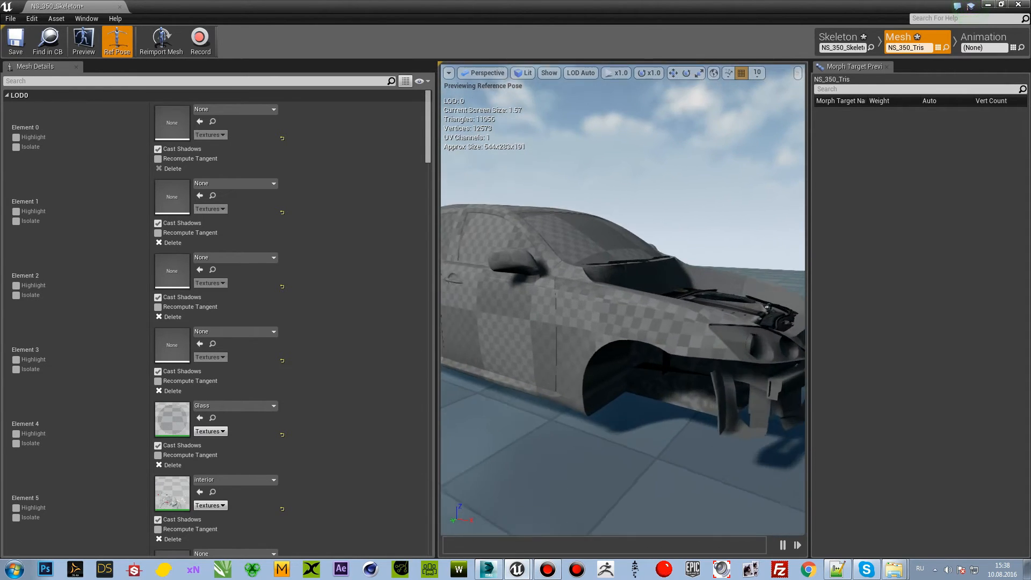
pyautogui.click(16, 138)
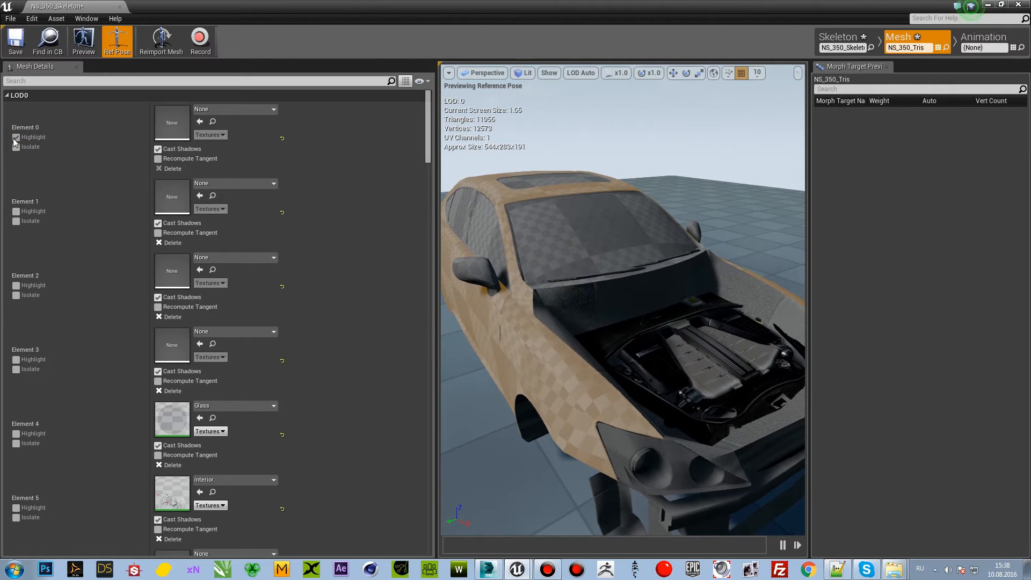
pyautogui.click(16, 137)
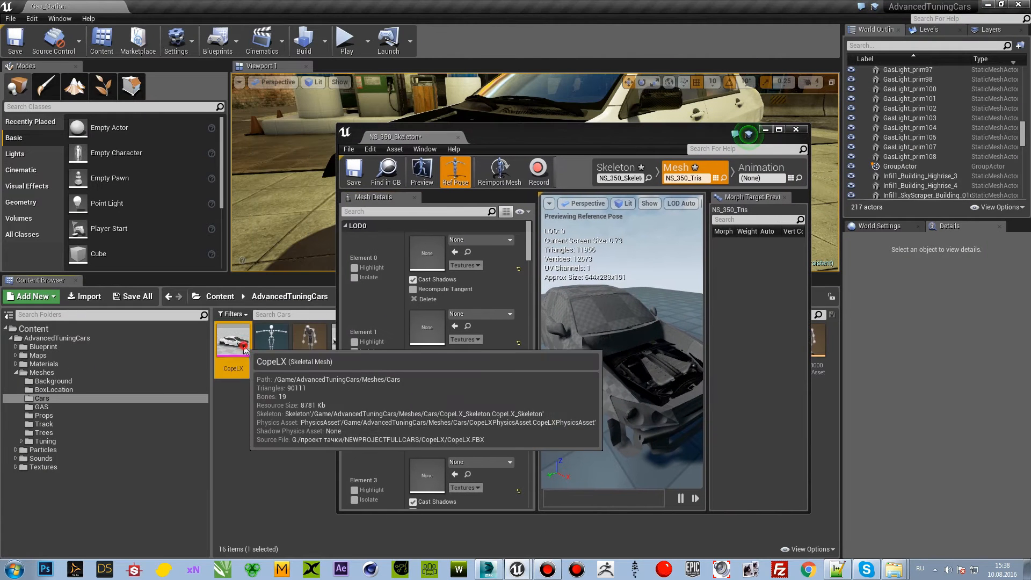
# Step: Assign the CopeLX car's carpaint_Inst material to Element 0 of NS_350_Tris
pyautogui.doubleClick(234, 341)
pyautogui.click(468, 253)
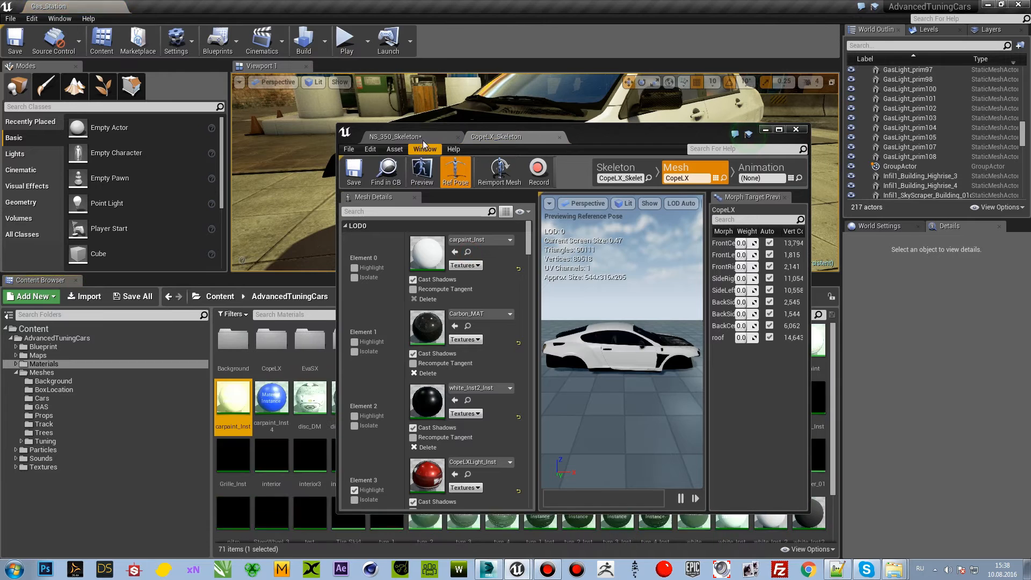
pyautogui.click(421, 137)
pyautogui.click(455, 252)
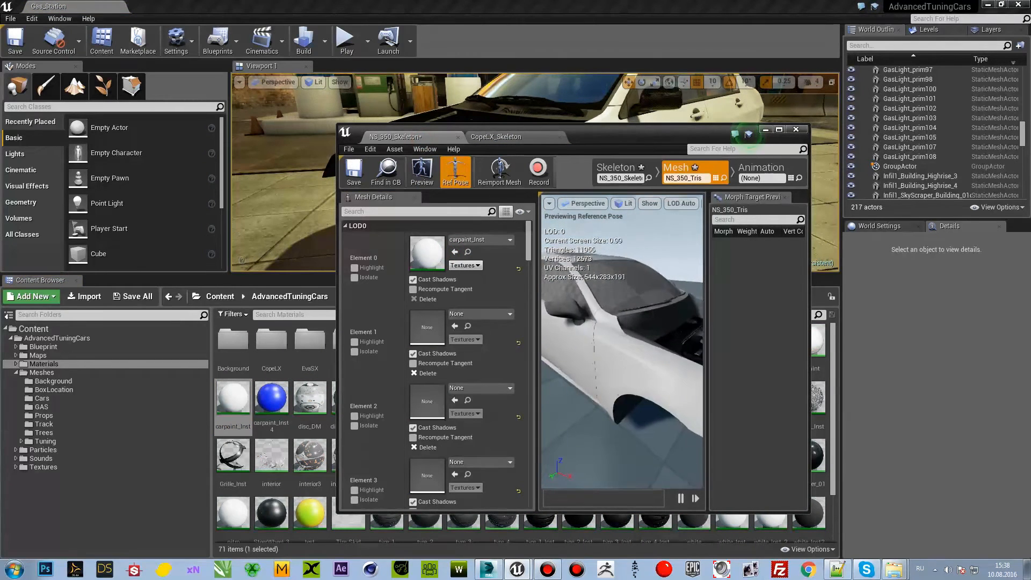
# Step: Assign CopeLXLight_Inst from the CopeLX mesh to Element 3 of NS_350_Tris, highlighting that element to check the headlights
pyautogui.click(500, 138)
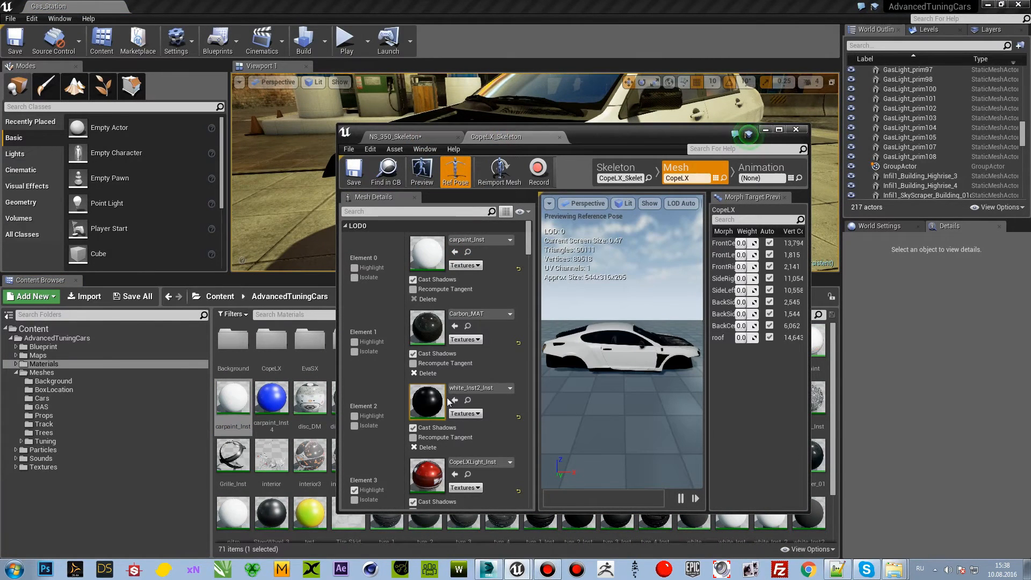
pyautogui.scroll(-1, 459, 438)
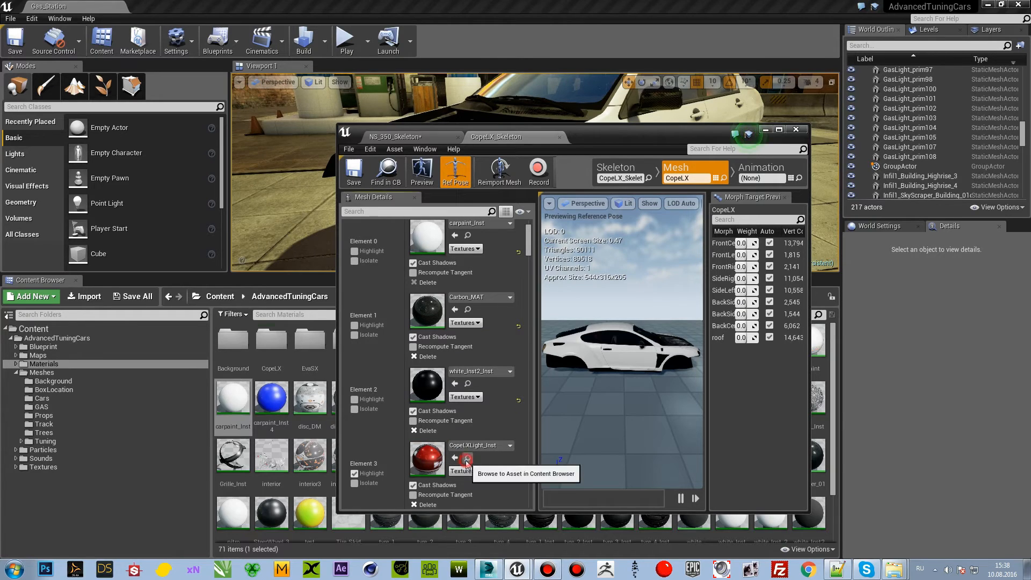
pyautogui.click(468, 457)
pyautogui.click(418, 138)
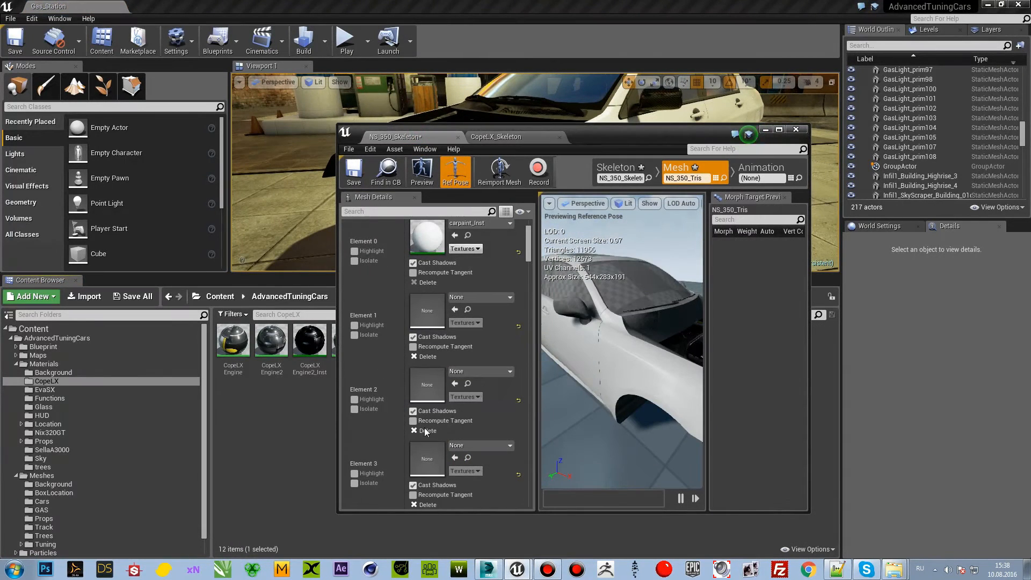
pyautogui.scroll(-2, 426, 433)
pyautogui.click(355, 440)
pyautogui.moveTo(607, 355); pyautogui.dragTo(631, 357, button='right')
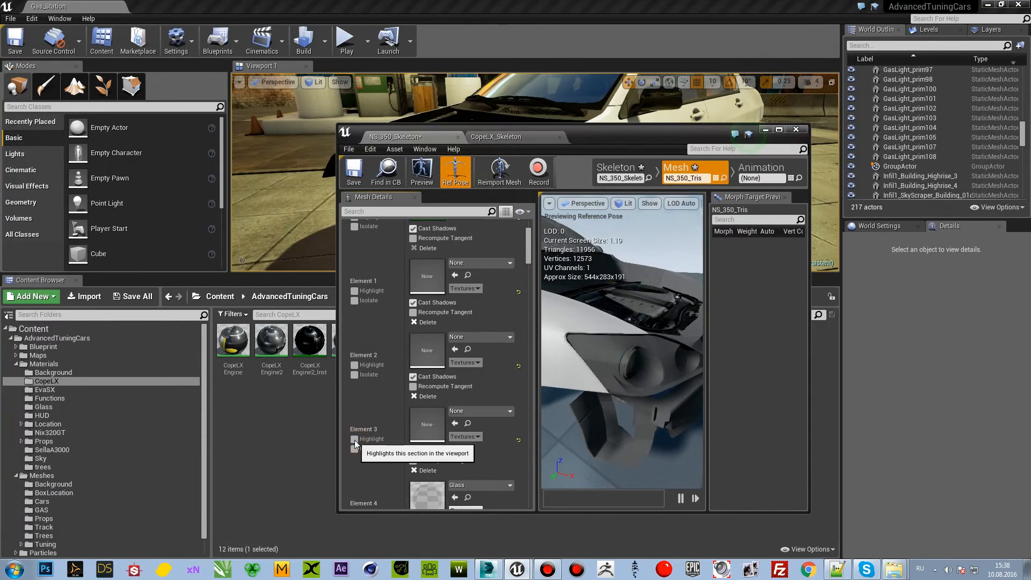
pyautogui.moveTo(678, 396); pyautogui.dragTo(590, 406, button='right')
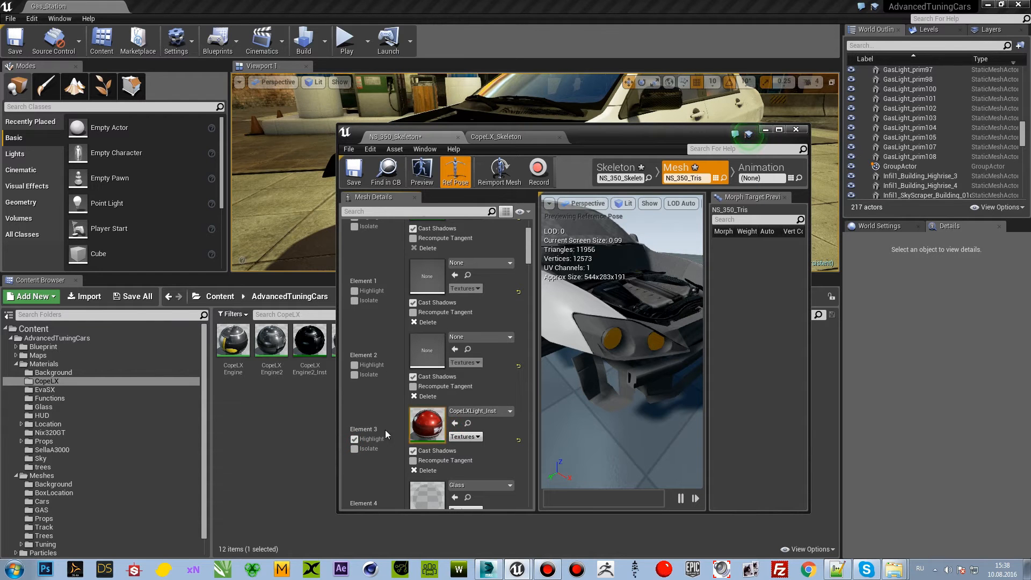
pyautogui.click(355, 440)
pyautogui.moveTo(616, 404); pyautogui.dragTo(589, 394, button='right')
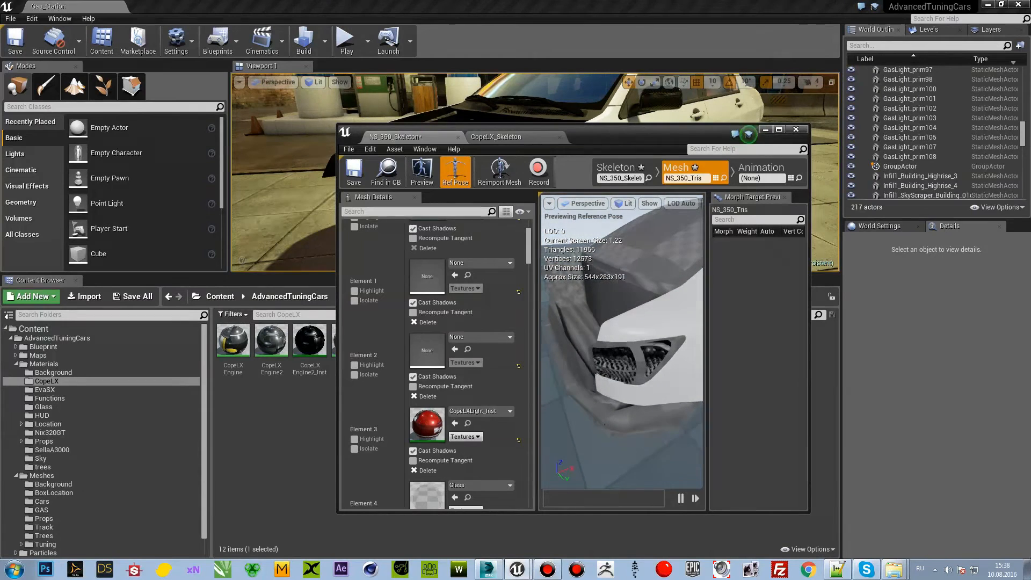
# Step: Examine the remaining material elements of NS_350_Tris, highlighting individual ones to identify the parts they cover
pyautogui.scroll(-2, 433, 383)
pyautogui.scroll(-3, 433, 384)
pyautogui.click(352, 376)
pyautogui.click(351, 376)
pyautogui.moveTo(608, 329)
pyautogui.mouseDown(button='right')
pyautogui.moveTo(558, 317)
pyautogui.moveTo(596, 328)
pyautogui.moveTo(606, 344)
pyautogui.moveTo(639, 328)
pyautogui.moveTo(614, 347)
pyautogui.mouseUp(button='right')
pyautogui.click(355, 378)
pyautogui.scroll(4, 614, 347)
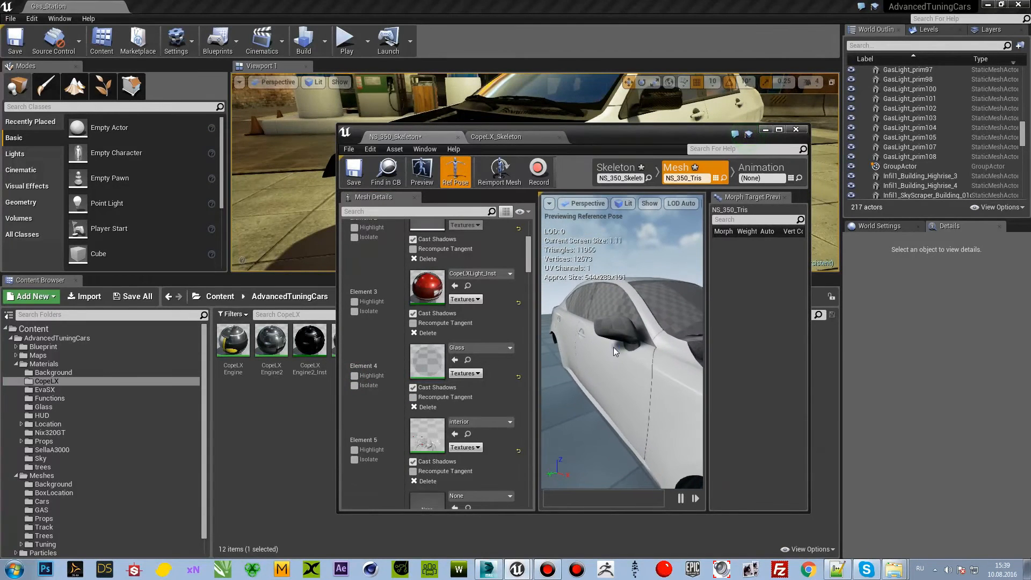
pyautogui.scroll(-4, 392, 430)
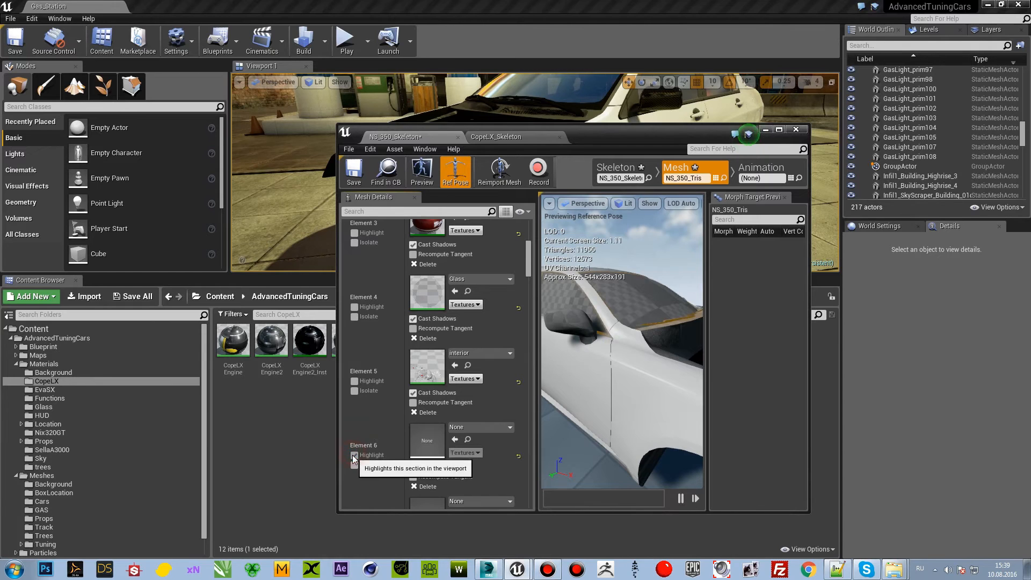
pyautogui.scroll(-3, 372, 437)
pyautogui.moveTo(528, 266)
pyautogui.mouseDown()
pyautogui.moveTo(533, 362)
pyautogui.moveTo(533, 281)
pyautogui.mouseUp()
pyautogui.scroll(-1, 368, 415)
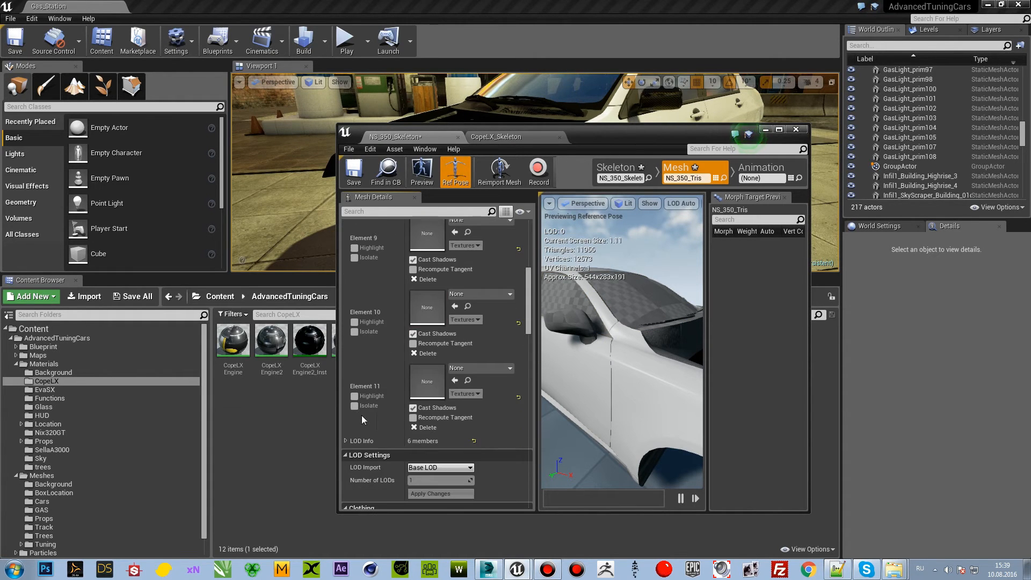
pyautogui.scroll(9, 473, 340)
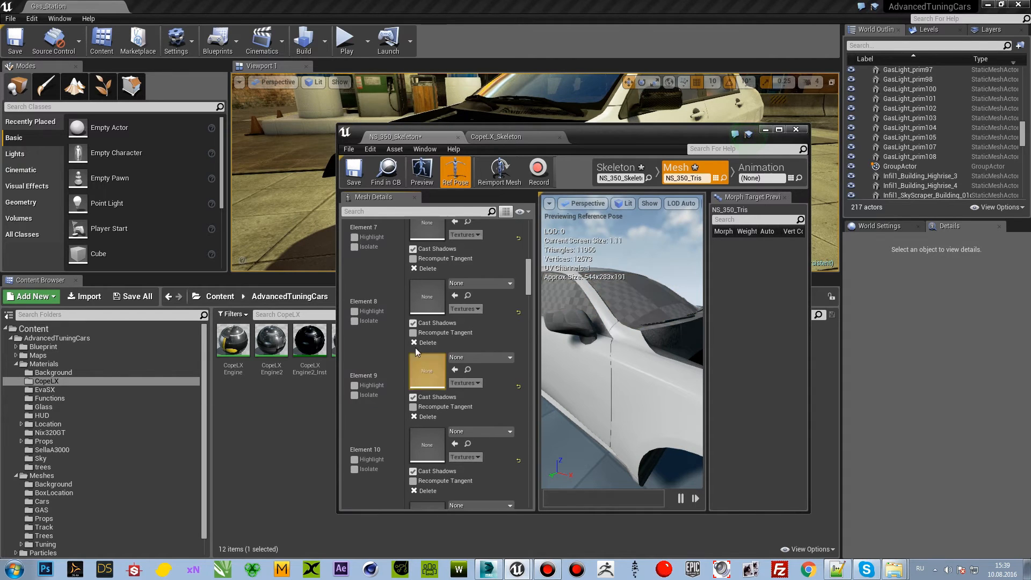
# Step: Assign the Glass_Inst2 material from the Materials folder to Element 11 of NS_350_Tris
pyautogui.click(468, 309)
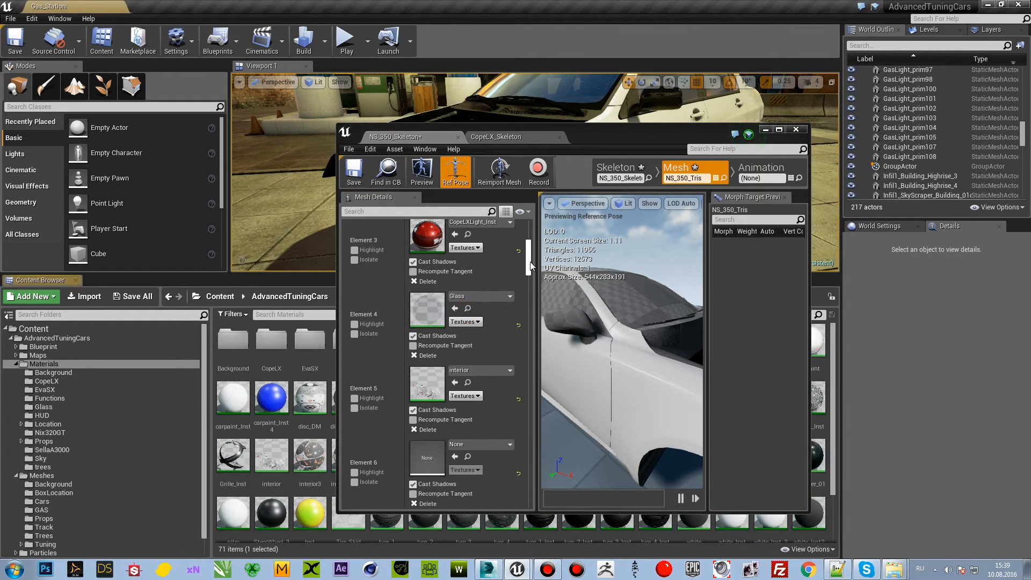
pyautogui.moveTo(611, 137); pyautogui.dragTo(862, 90)
pyautogui.click(476, 396)
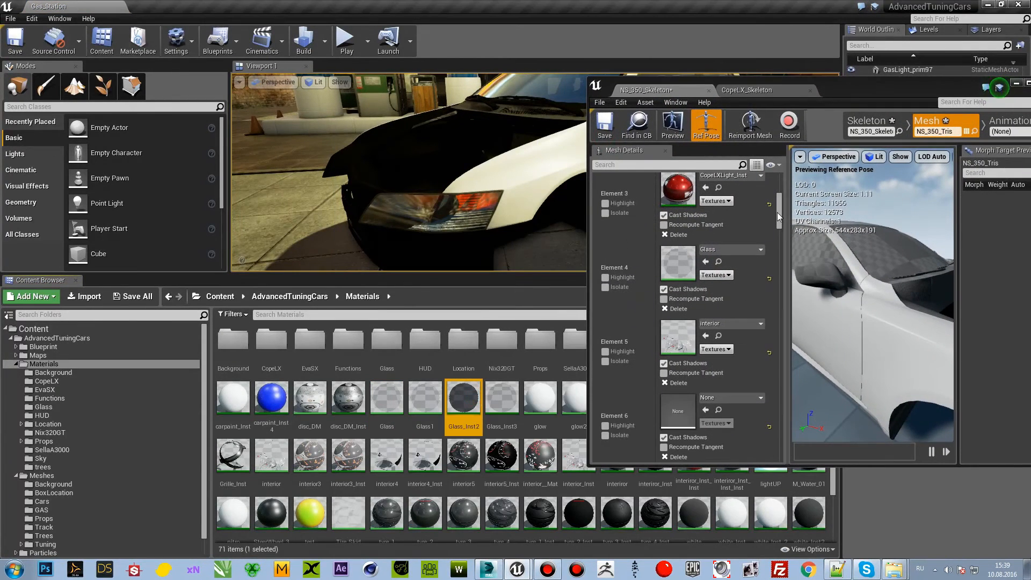
pyautogui.moveTo(779, 210); pyautogui.dragTo(789, 247)
pyautogui.scroll(2, 699, 307)
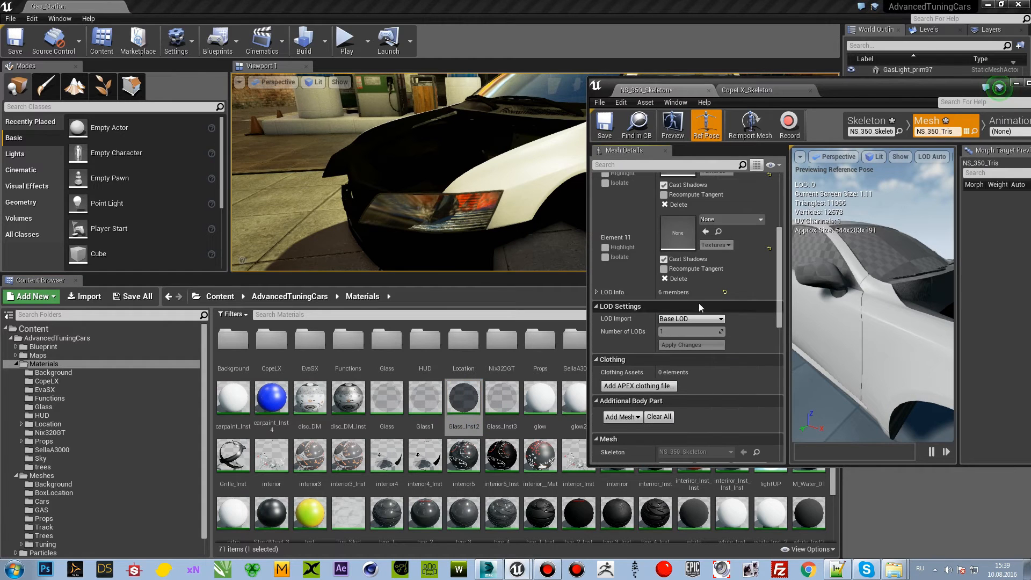
pyautogui.click(706, 231)
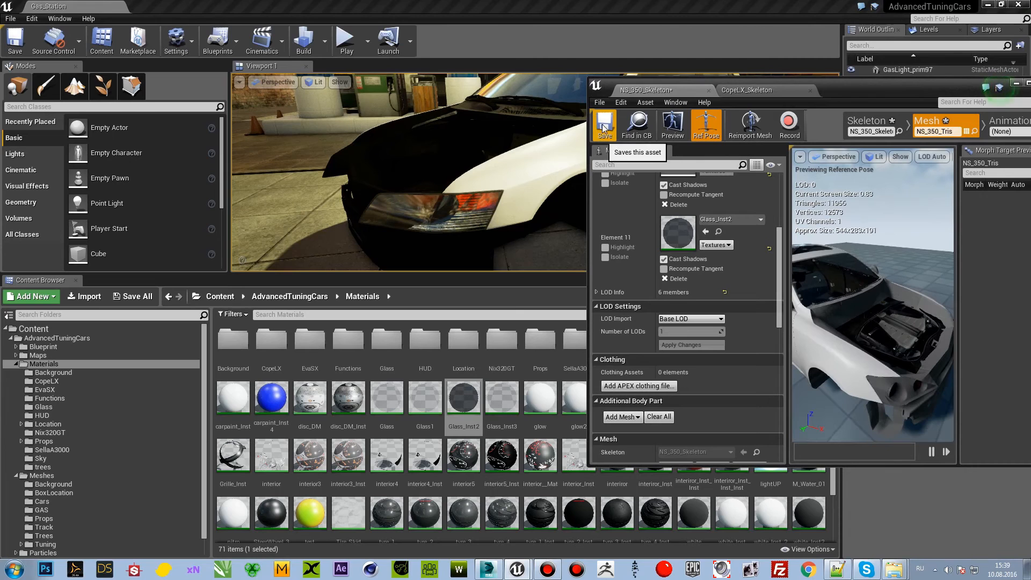
# Step: Save the edited mesh together with its skeleton and locate NS_350_Tris in the Content Browser's Cars folder
pyautogui.click(656, 135)
pyautogui.moveTo(874, 88); pyautogui.dragTo(716, 117)
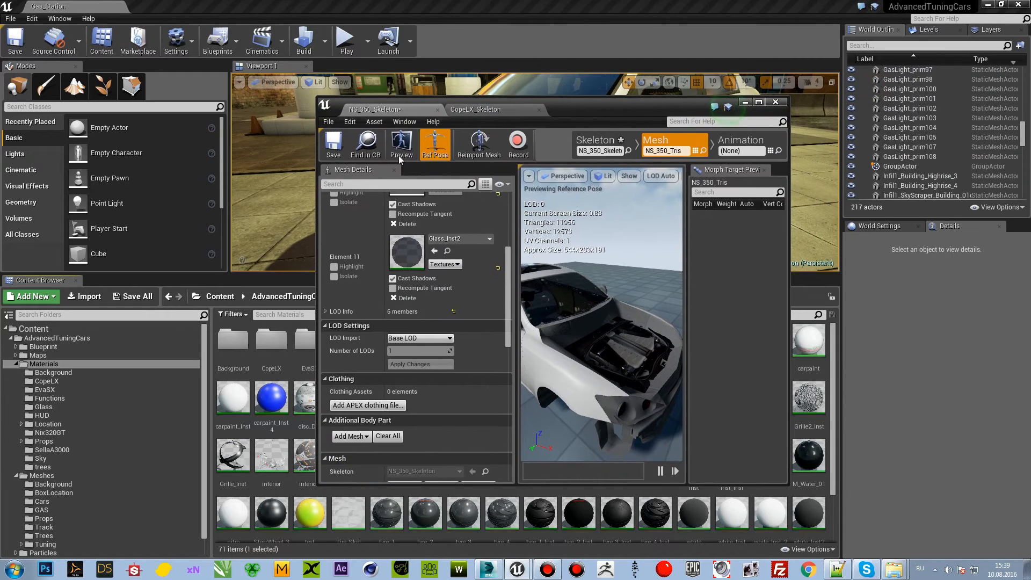
pyautogui.click(367, 144)
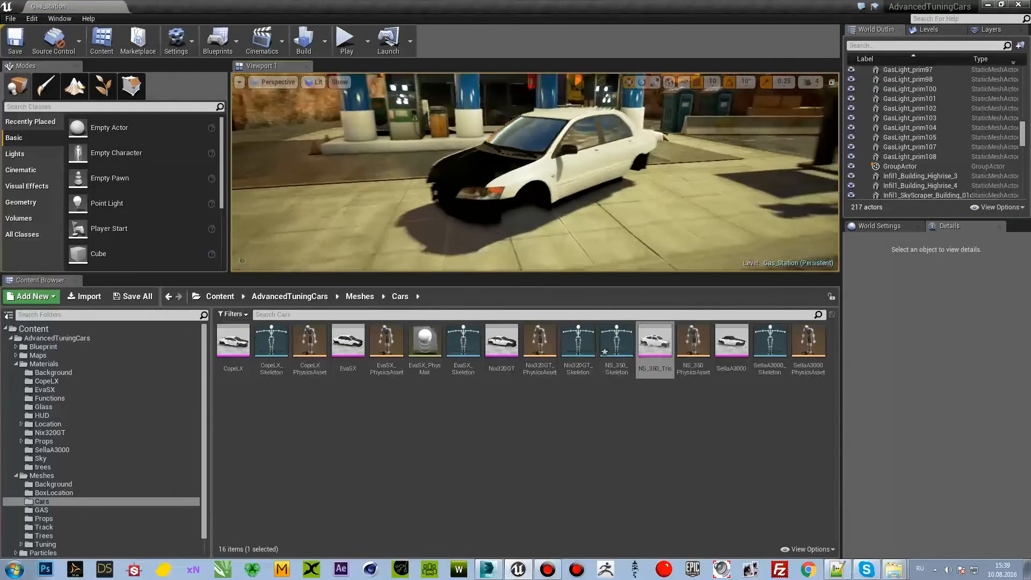
pyautogui.moveTo(559, 177); pyautogui.dragTo(588, 178, button='right')
pyautogui.hotkey('ctrl', 'shift', 's')
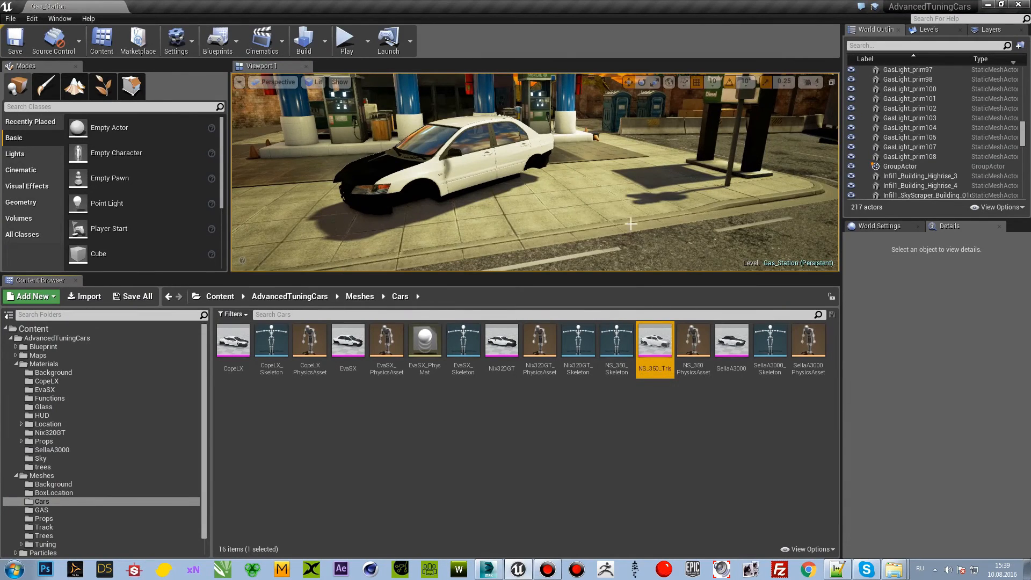
# Step: Place the NS_350_Tris mesh temporarily in the gas station level, view it up close, and delete it
pyautogui.moveTo(631, 224); pyautogui.dragTo(561, 219, button='right')
pyautogui.moveTo(659, 357); pyautogui.dragTo(387, 198)
pyautogui.press('f')
pyautogui.moveTo(387, 199); pyautogui.dragTo(461, 258, button='right')
pyautogui.press('Delete')
pyautogui.moveTo(538, 226); pyautogui.dragTo(564, 221, button='right')
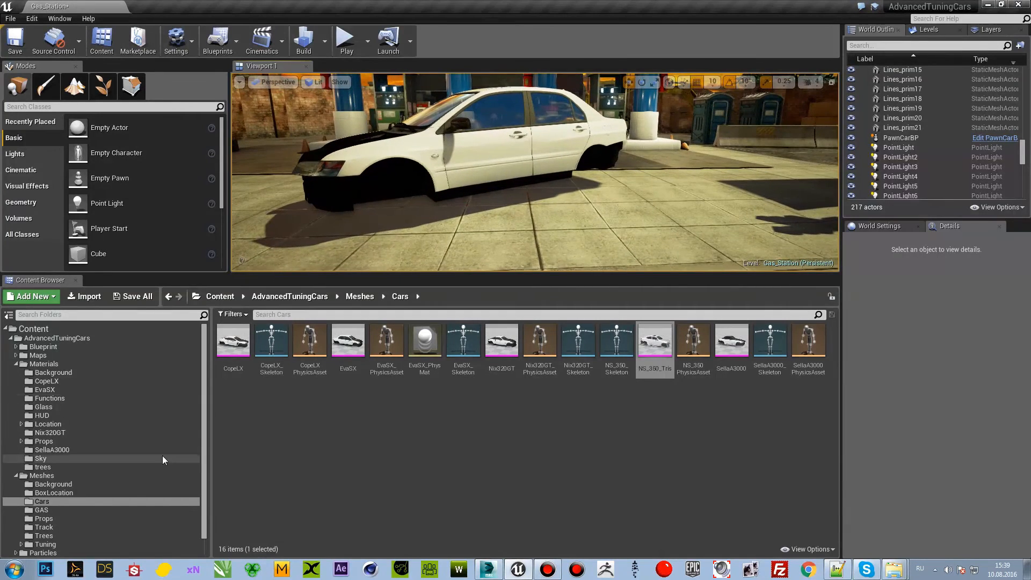
# Step: Open the Tuning folder under AdvancedTuningCars > Meshes and examine its car folders, steering wheels and wheel meshes
pyautogui.scroll(-1, 124, 432)
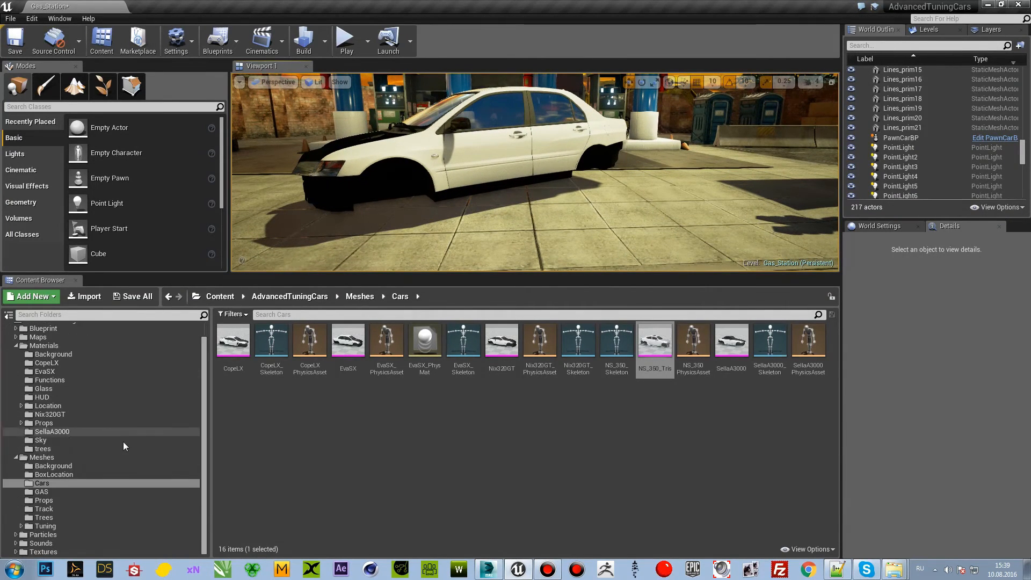
pyautogui.click(124, 526)
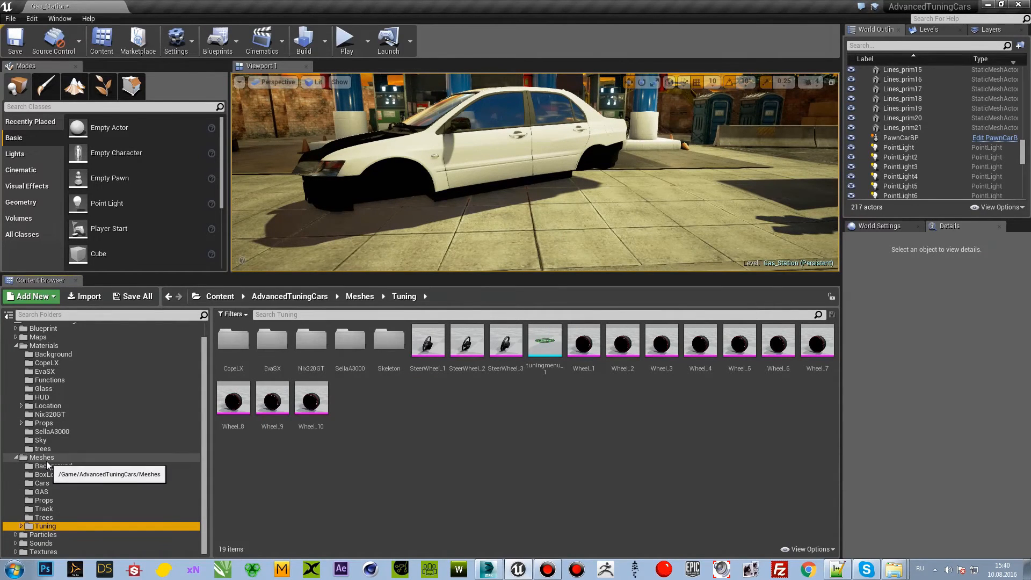
pyautogui.scroll(1, 49, 375)
pyautogui.click(72, 339)
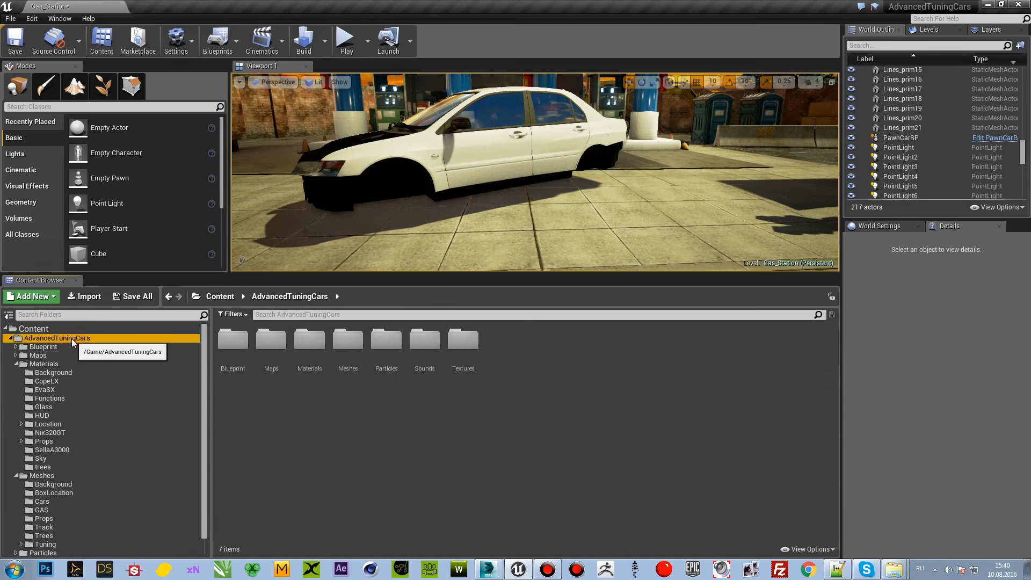
pyautogui.click(51, 477)
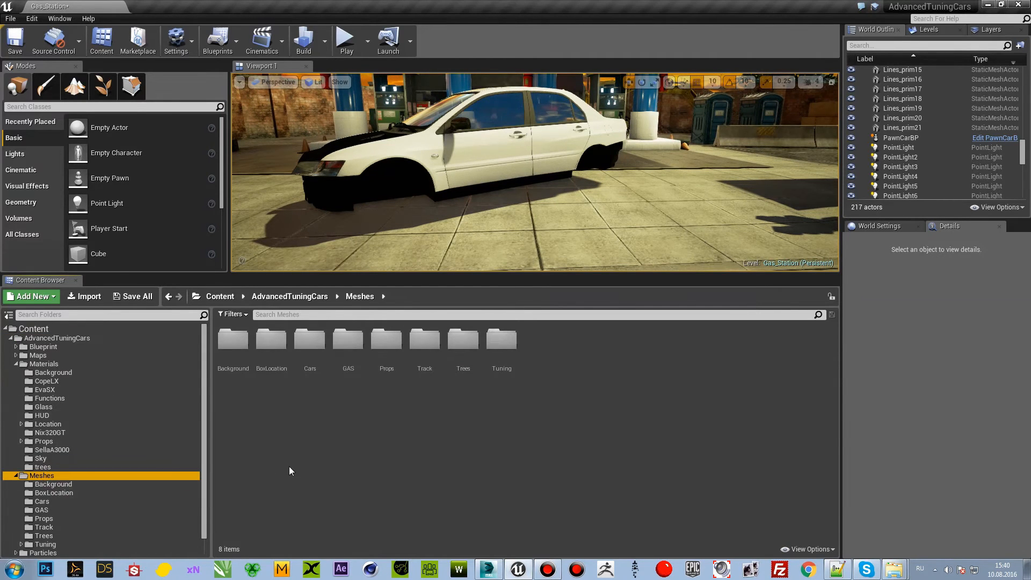
pyautogui.scroll(-1, 110, 497)
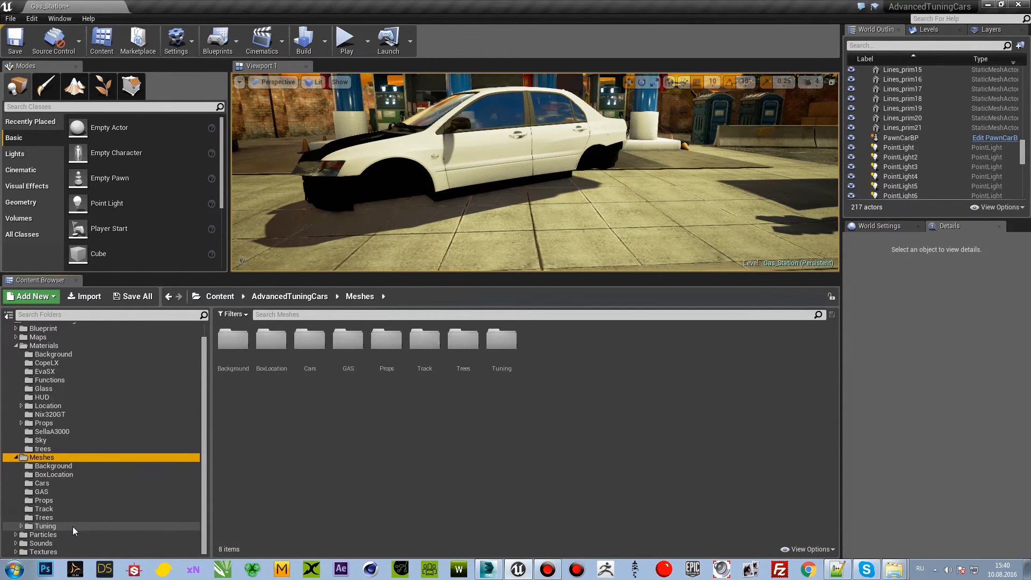
pyautogui.click(73, 526)
pyautogui.click(17, 458)
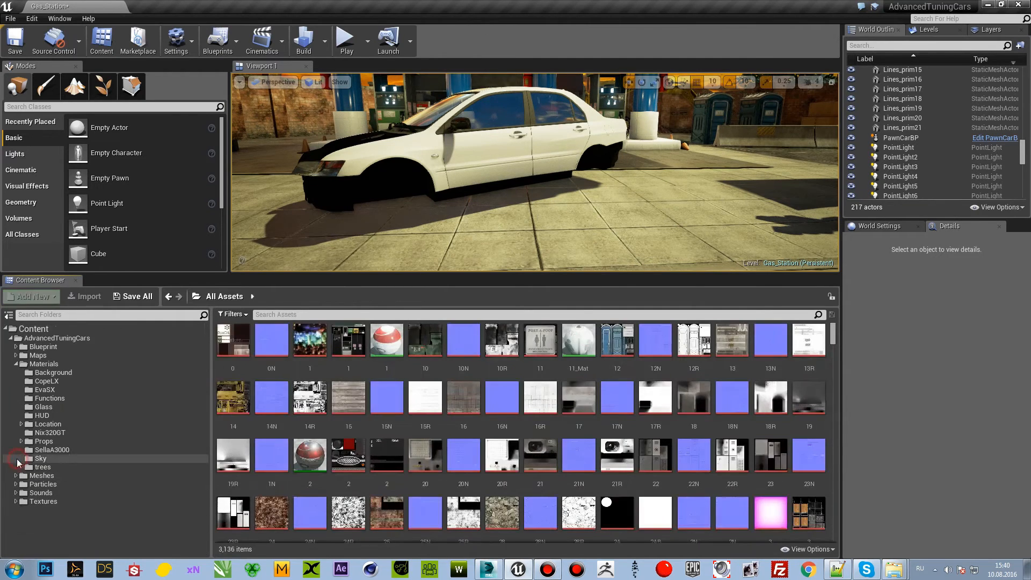
pyautogui.click(16, 476)
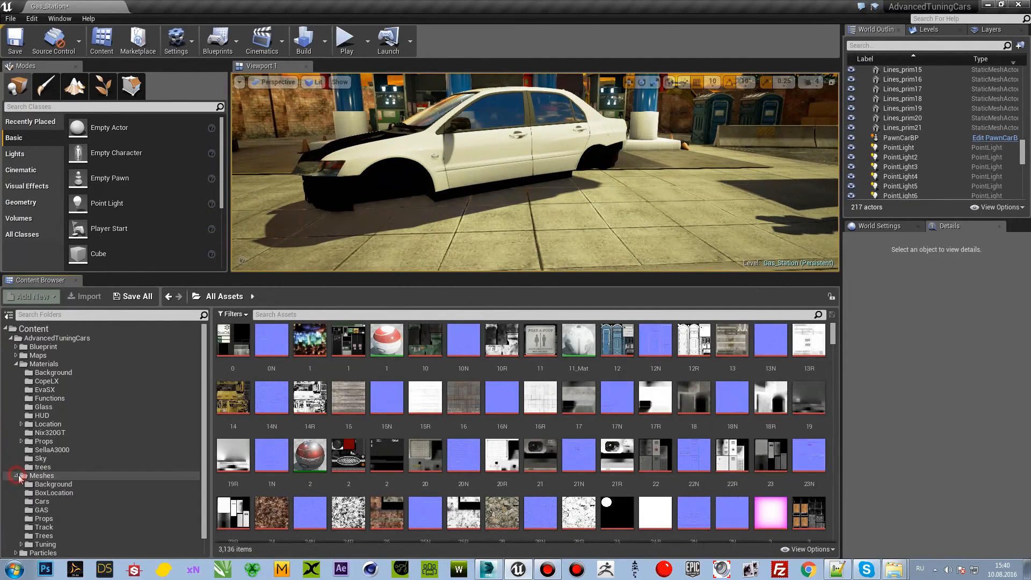
pyautogui.click(47, 544)
pyautogui.click(413, 458)
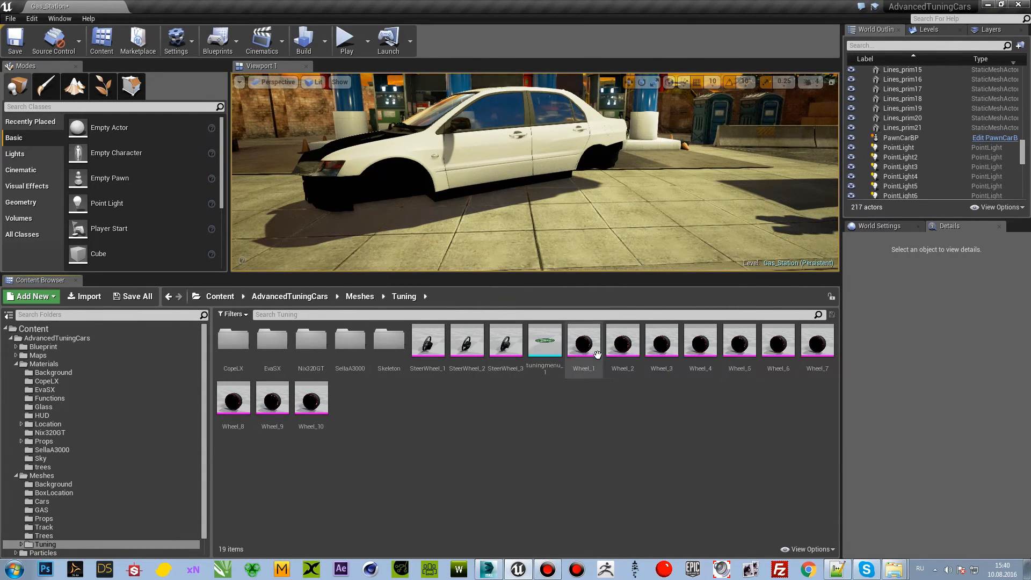
pyautogui.moveTo(504, 194); pyautogui.dragTo(481, 258, button='right')
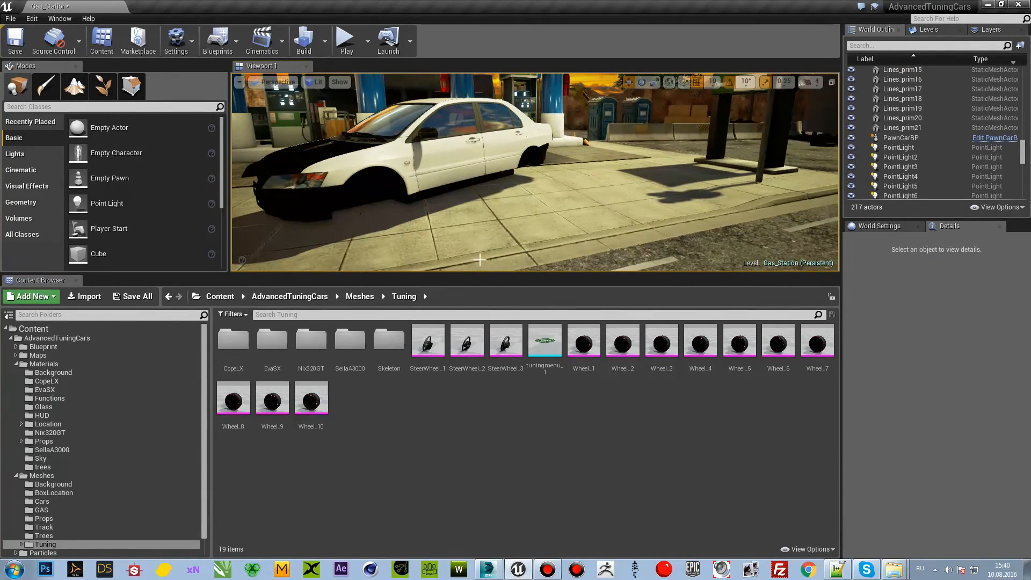
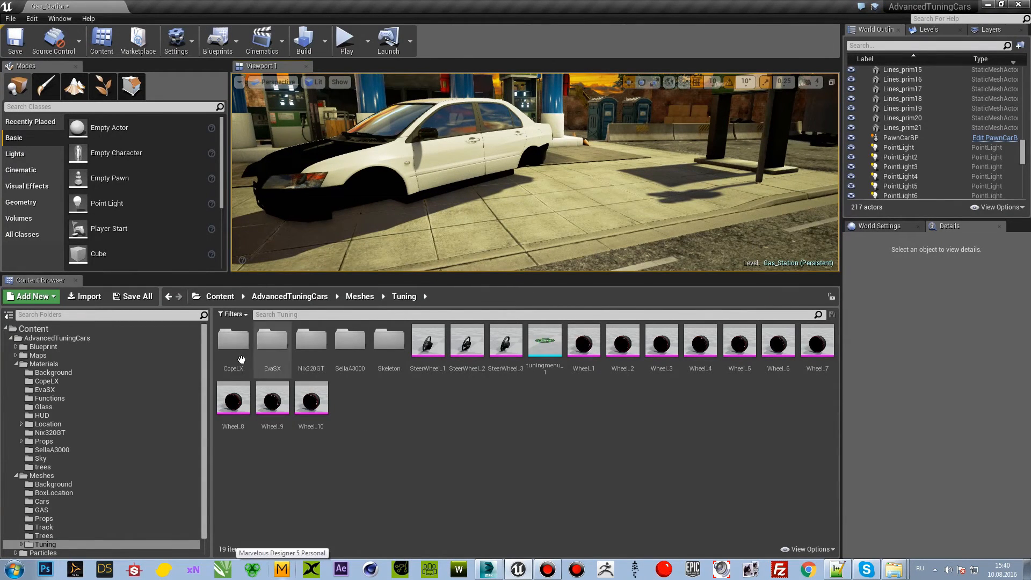
# Step: Examine the Nix320GT tuning folder, its Skeleton subfolder, and the neighbouring EvaSX and CopeLX folders
pyautogui.doubleClick(311, 341)
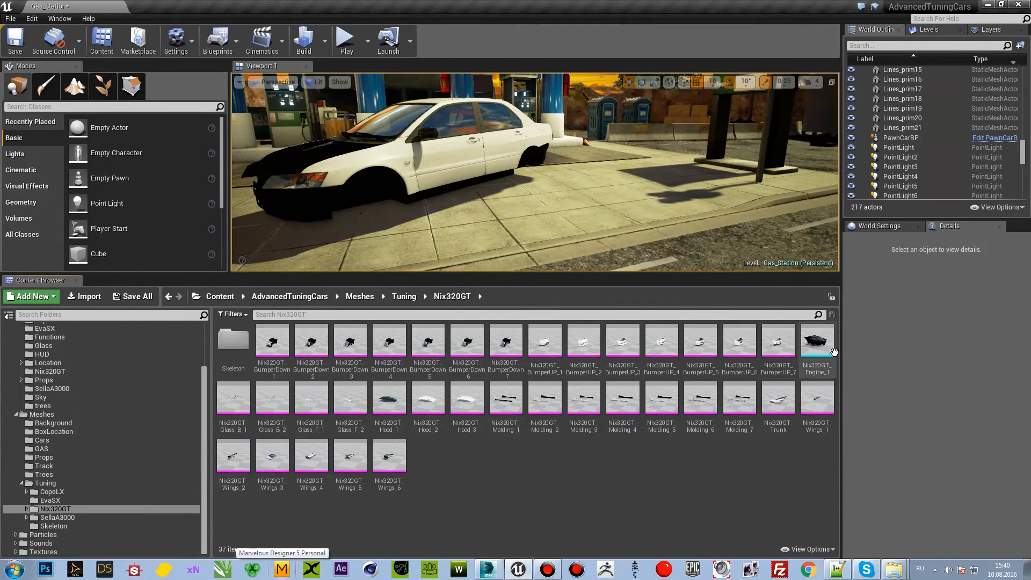
pyautogui.doubleClick(233, 340)
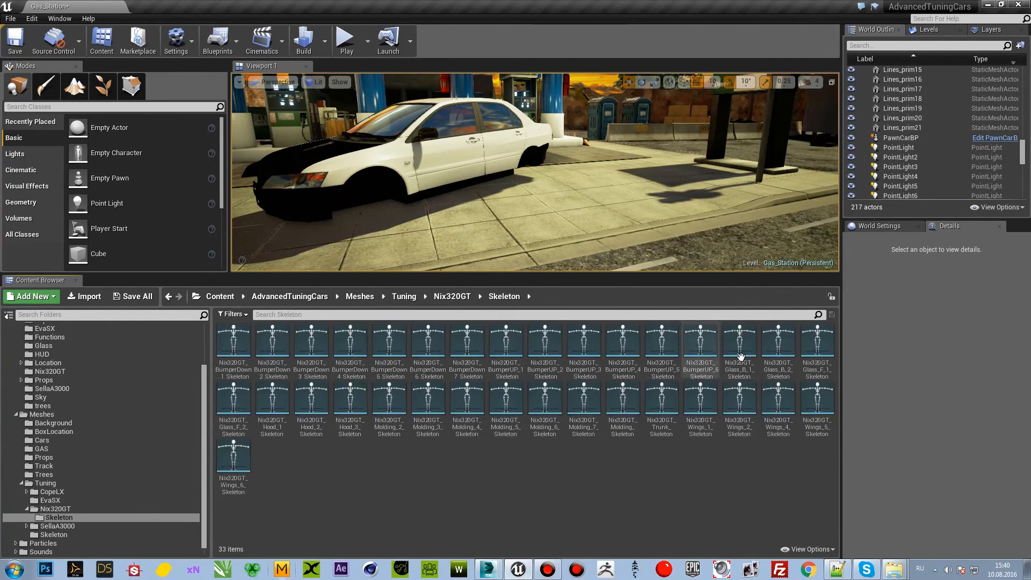
pyautogui.click(57, 509)
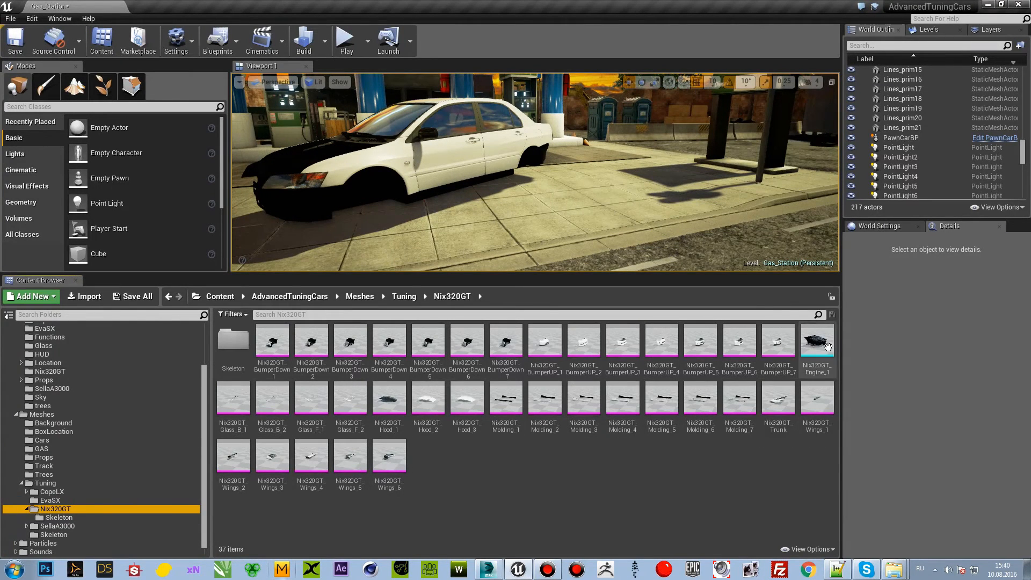
pyautogui.click(54, 500)
pyautogui.click(68, 493)
# Step: Create a new folder named NS_350 inside the Tuning folder and open it
pyautogui.click(63, 484)
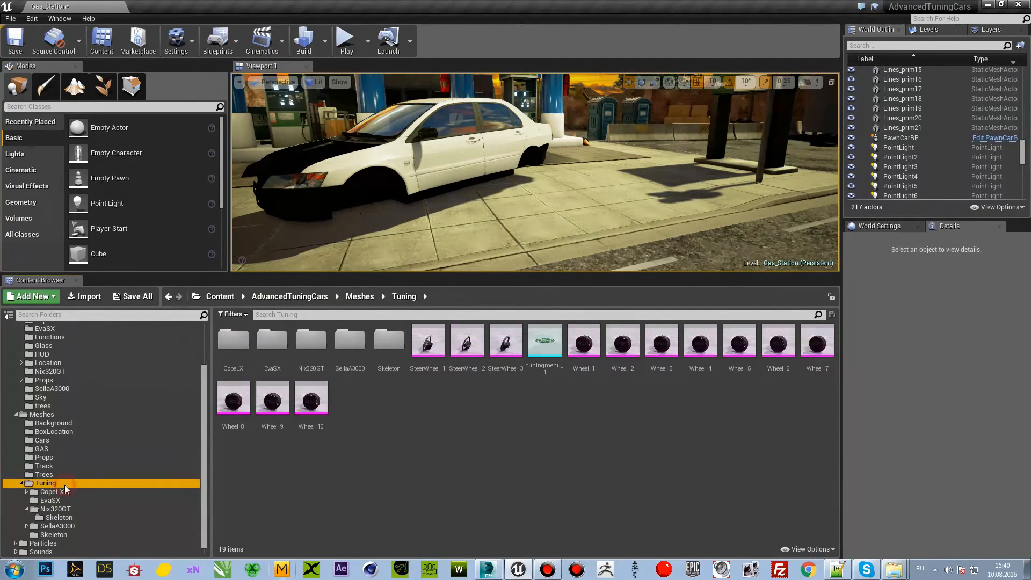
pyautogui.rightClick(389, 443)
pyautogui.click(448, 176)
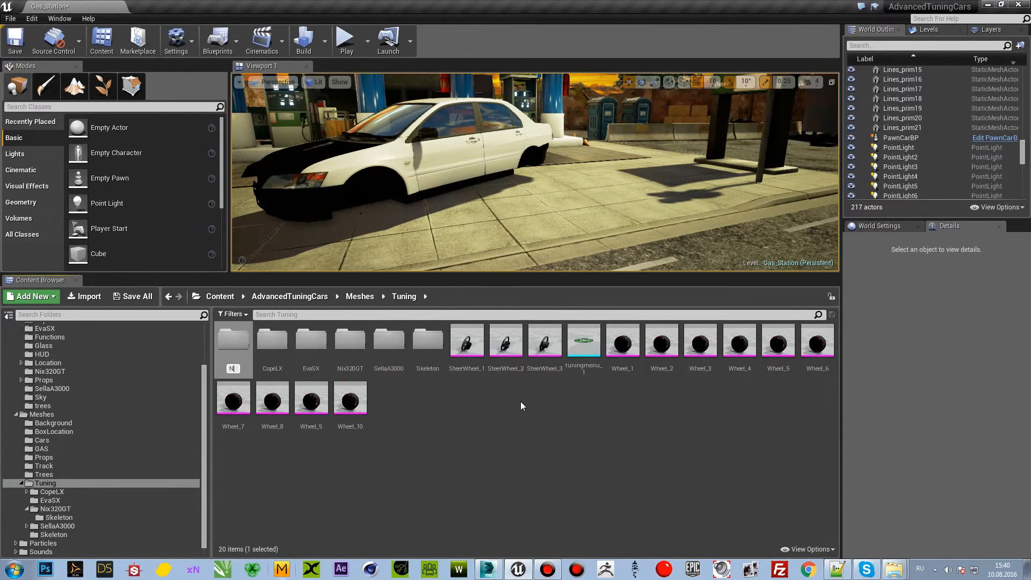
pyautogui.write('NS_350')
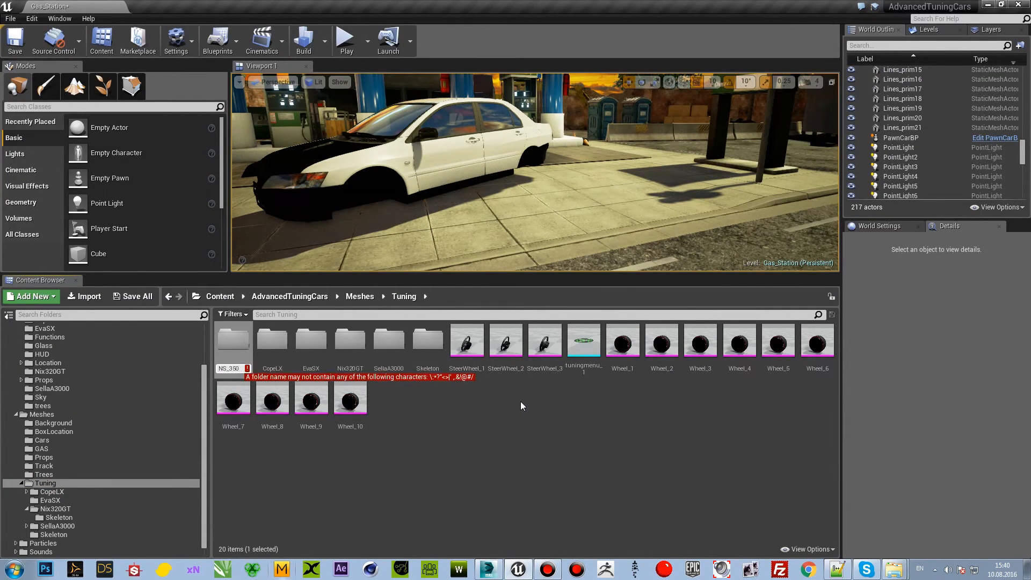
pyautogui.press('Return')
pyautogui.doubleClick(356, 402)
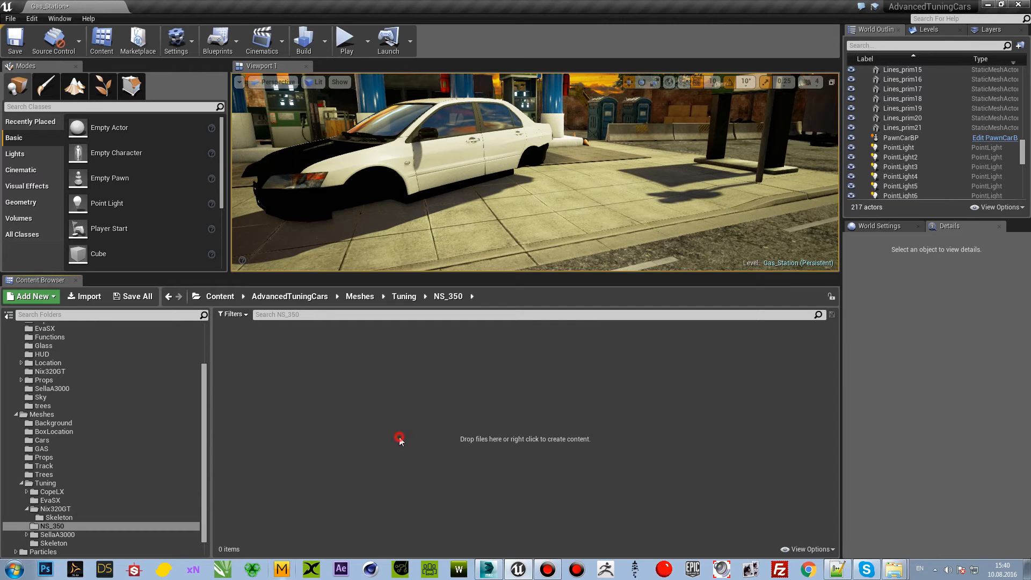
# Step: Switch to the Windows Explorer folder гайд in AdvancedTuningCars and look over the NS_350 FBX files
pyautogui.click(894, 570)
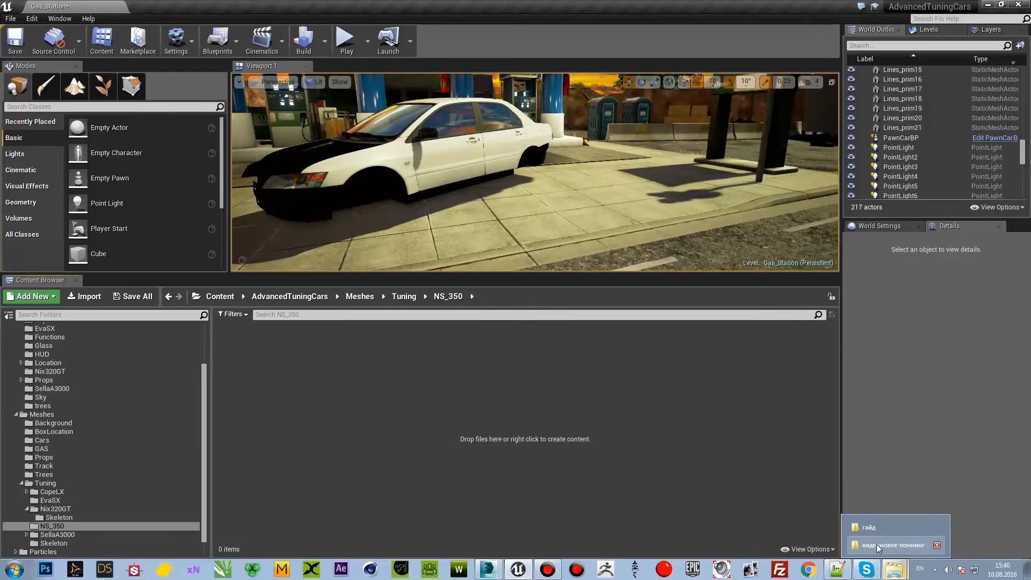
pyautogui.moveTo(520, 572)
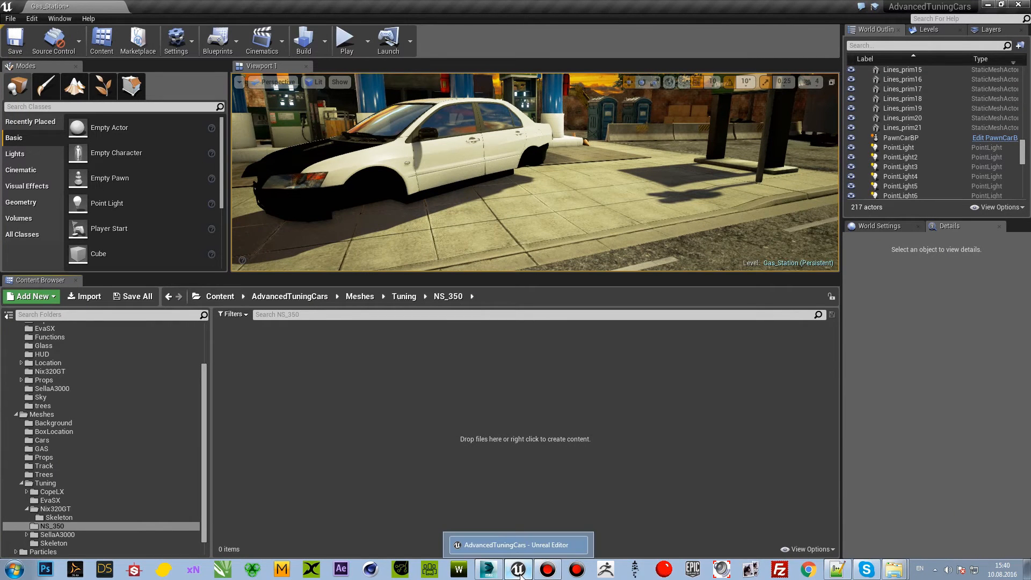
pyautogui.click(518, 571)
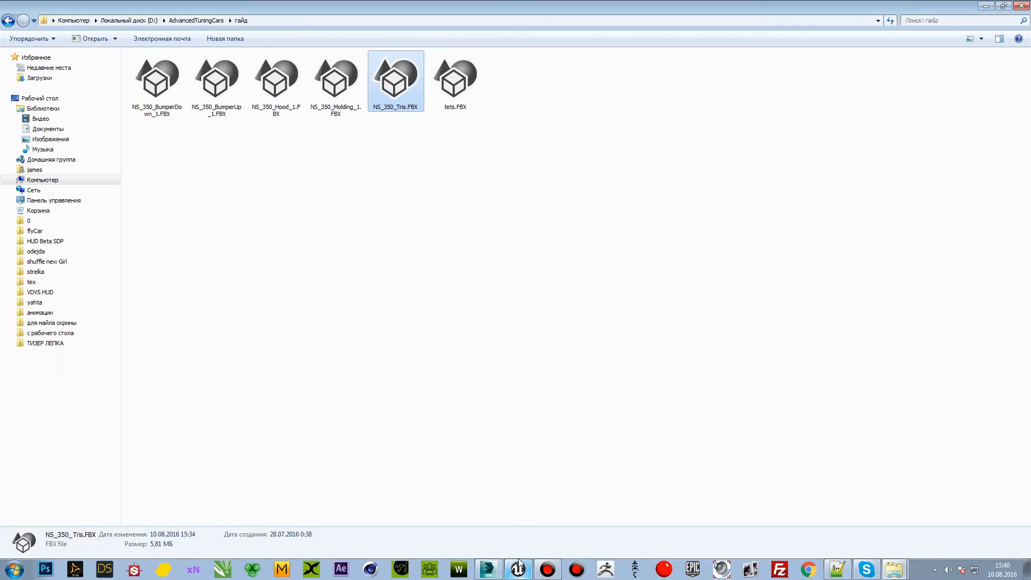
pyautogui.click(521, 574)
# Step: Switch to 3ds Max and select the NS_350_Hood_002 mesh beneath the car body
pyautogui.click(486, 570)
pyautogui.click(542, 480)
pyautogui.moveTo(543, 473); pyautogui.dragTo(635, 436, button='middle')
pyautogui.scroll(-2, 539, 441)
pyautogui.scroll(2, 484, 424)
pyautogui.scroll(2, 428, 362)
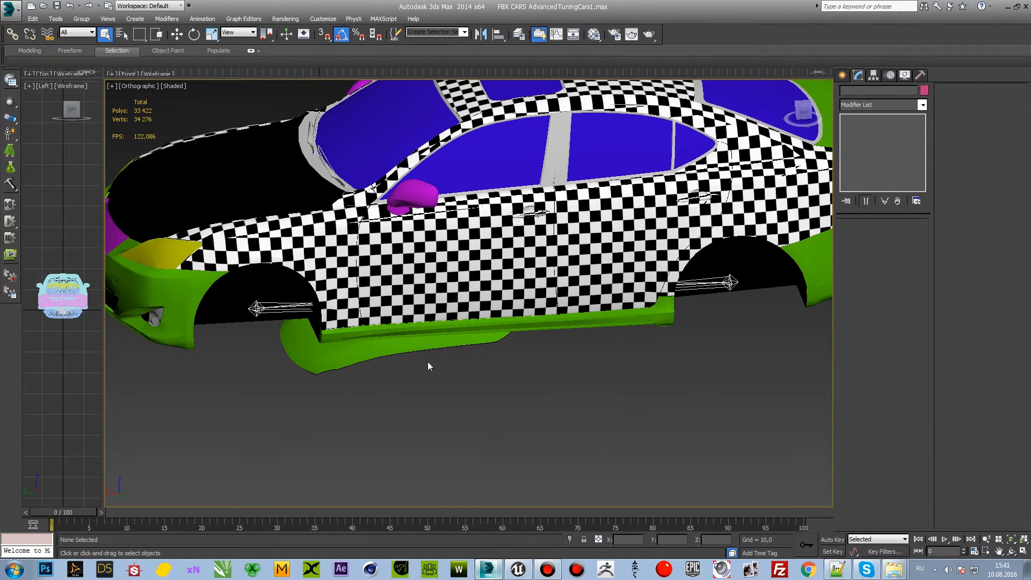
pyautogui.click(395, 342)
pyautogui.moveTo(450, 378); pyautogui.dragTo(532, 361, button='middle')
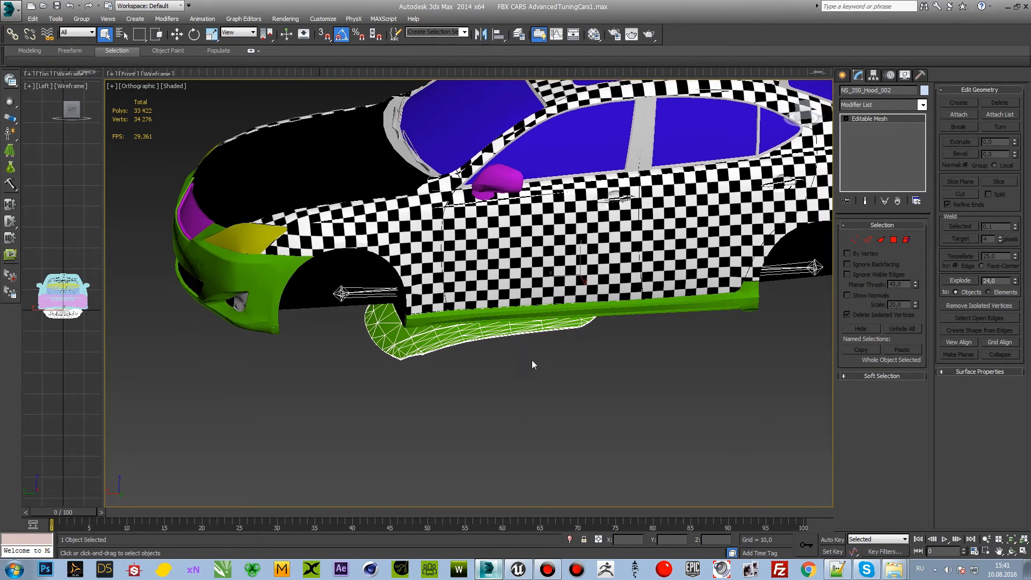
pyautogui.keyDown('alt'); pyautogui.moveTo(540, 403); pyautogui.dragTo(477, 369, button='middle'); pyautogui.keyUp('alt')
# Step: Start exporting only the selected hood as FBX, overwriting NS_350_Hood_1.FBX in the гайд folder
pyautogui.click(10, 10)
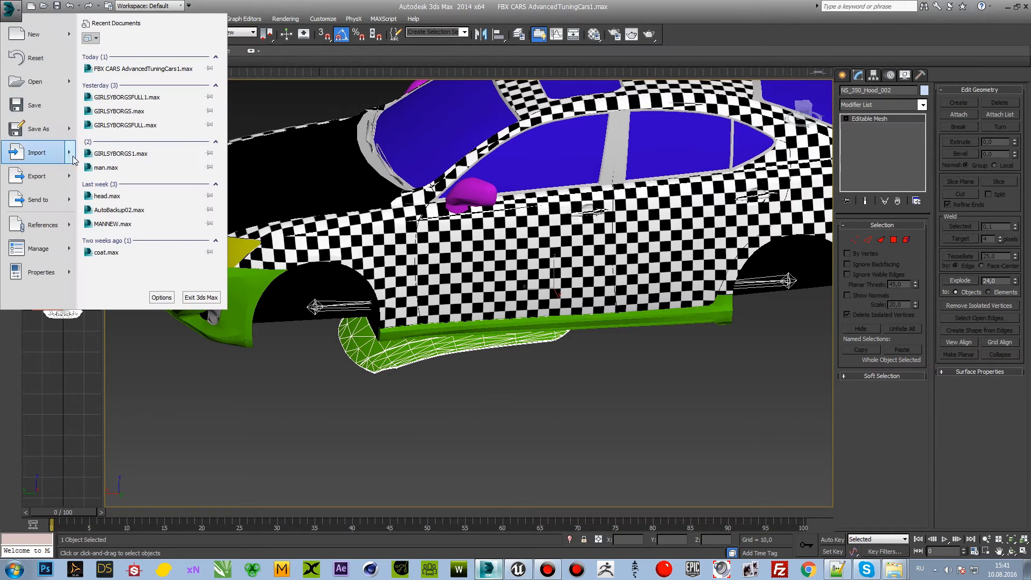
pyautogui.moveTo(76, 177)
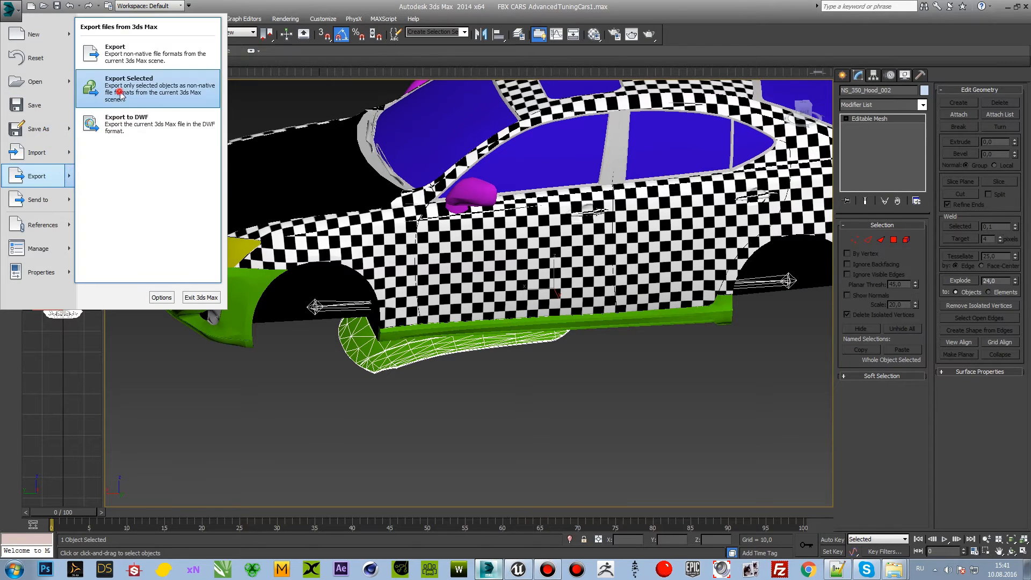
pyautogui.click(122, 93)
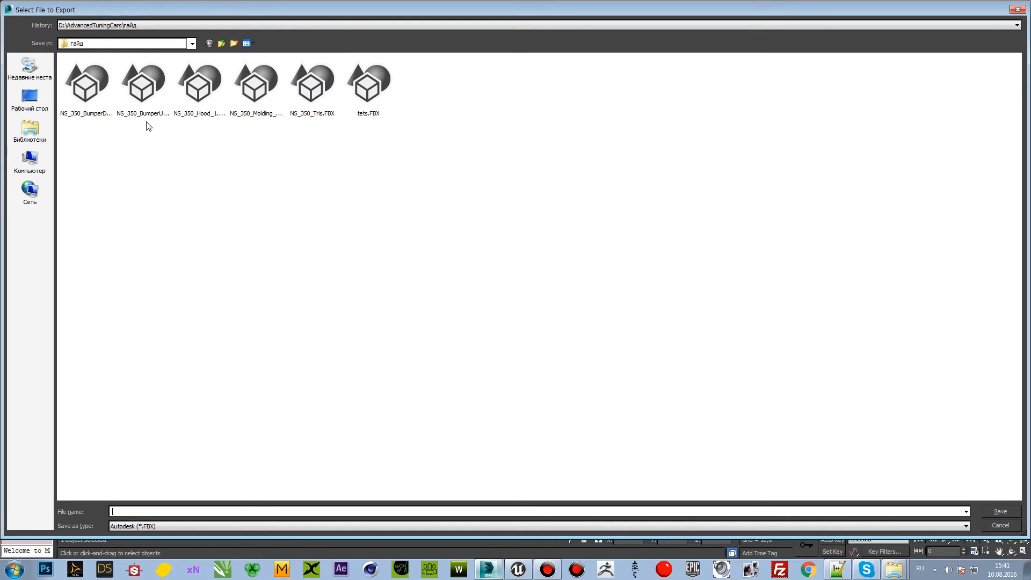
pyautogui.click(196, 117)
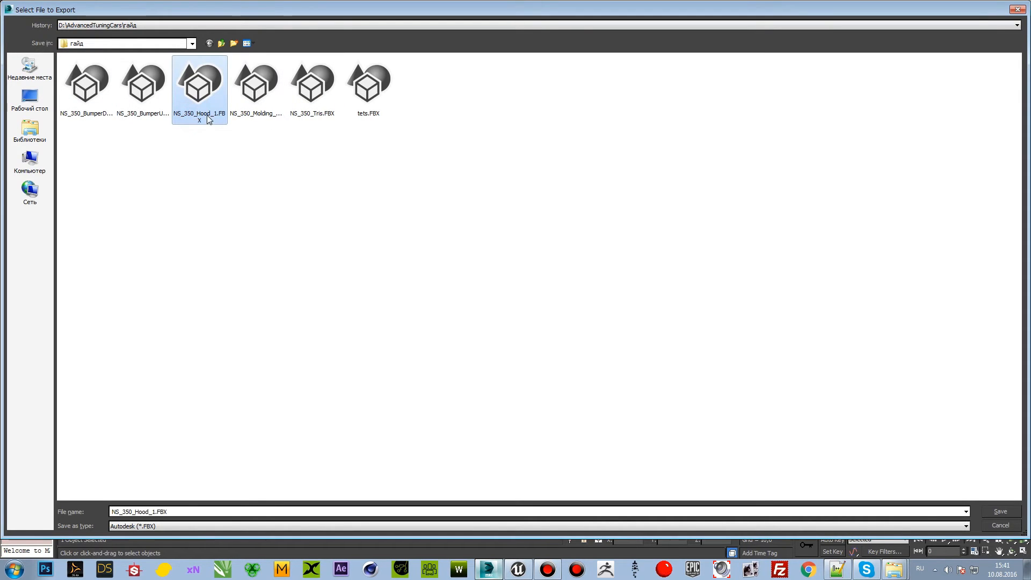
pyautogui.doubleClick(204, 120)
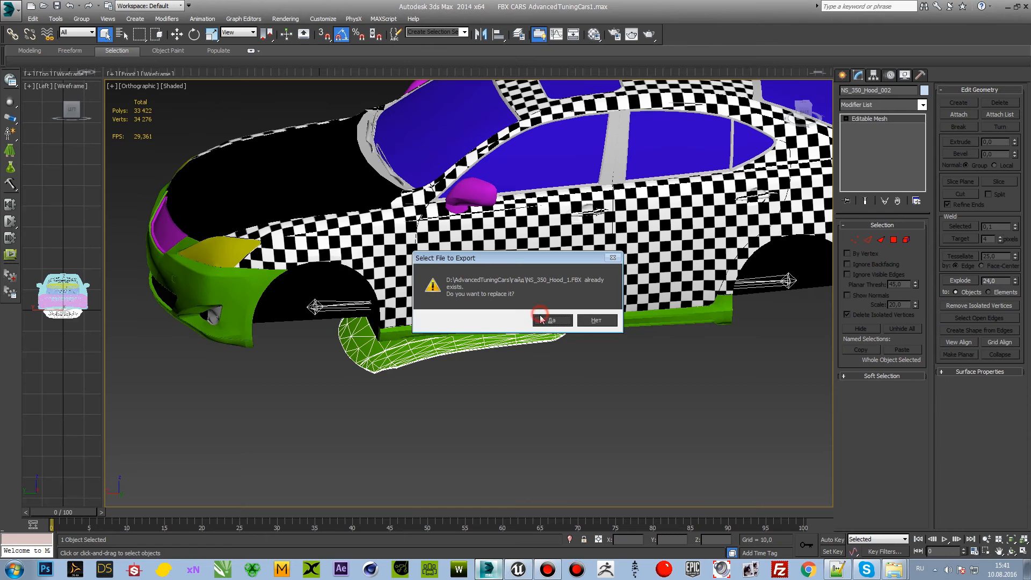
pyautogui.click(563, 324)
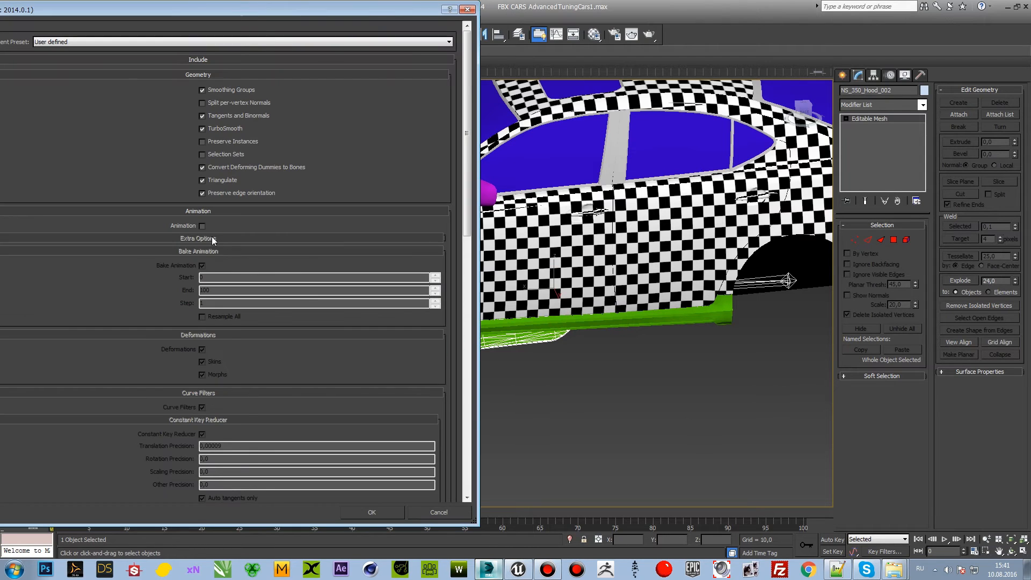
# Step: Enable Animation with Bake Animation off, set the FBX version to FBX 2014, and complete the hood export
pyautogui.click(201, 225)
pyautogui.moveTo(470, 151); pyautogui.dragTo(471, 211)
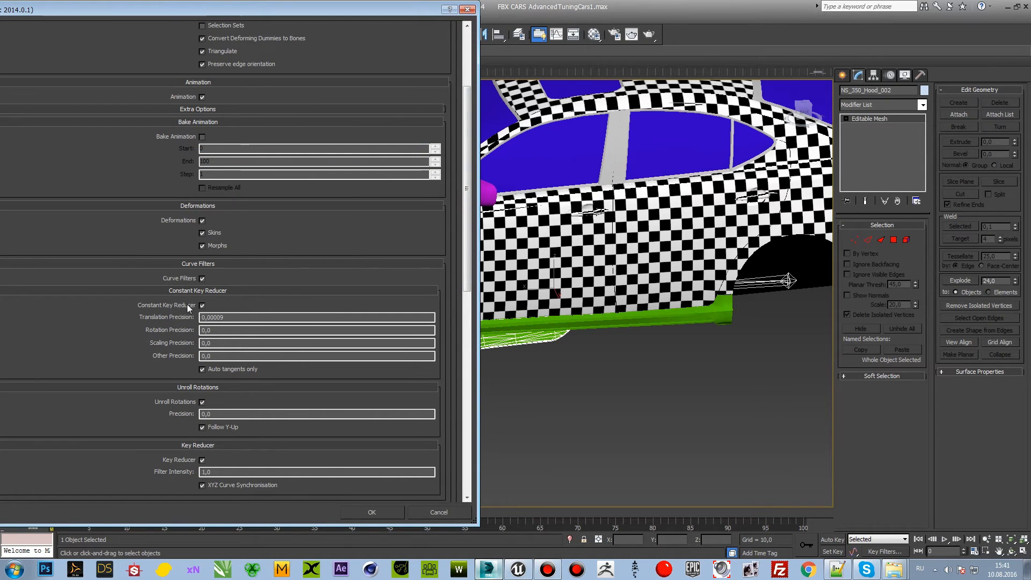
pyautogui.moveTo(465, 247); pyautogui.dragTo(445, 477)
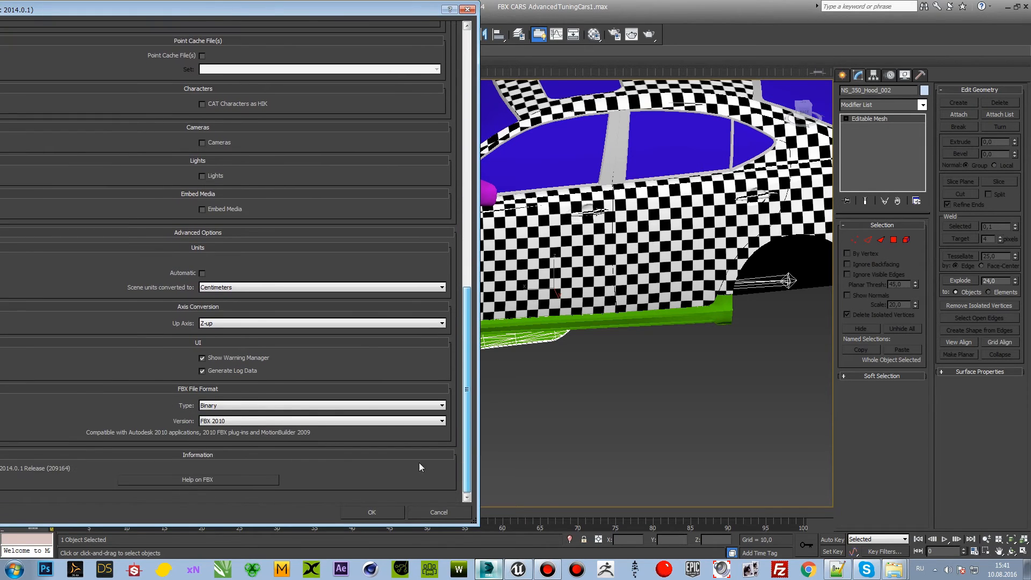
pyautogui.scroll(5, 467, 413)
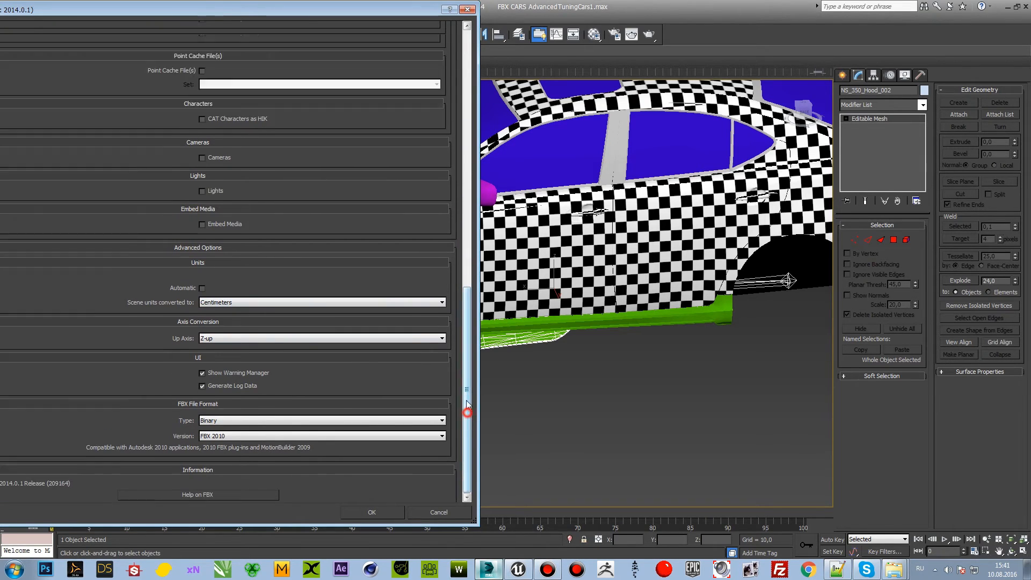
pyautogui.scroll(10, 442, 135)
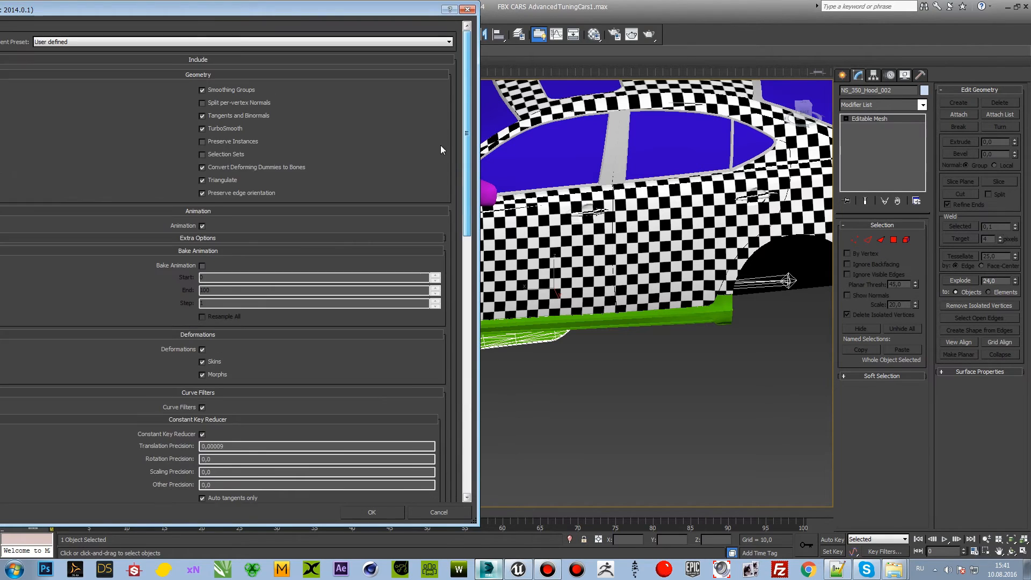
pyautogui.scroll(-15, 453, 491)
pyautogui.click(298, 423)
pyautogui.click(272, 433)
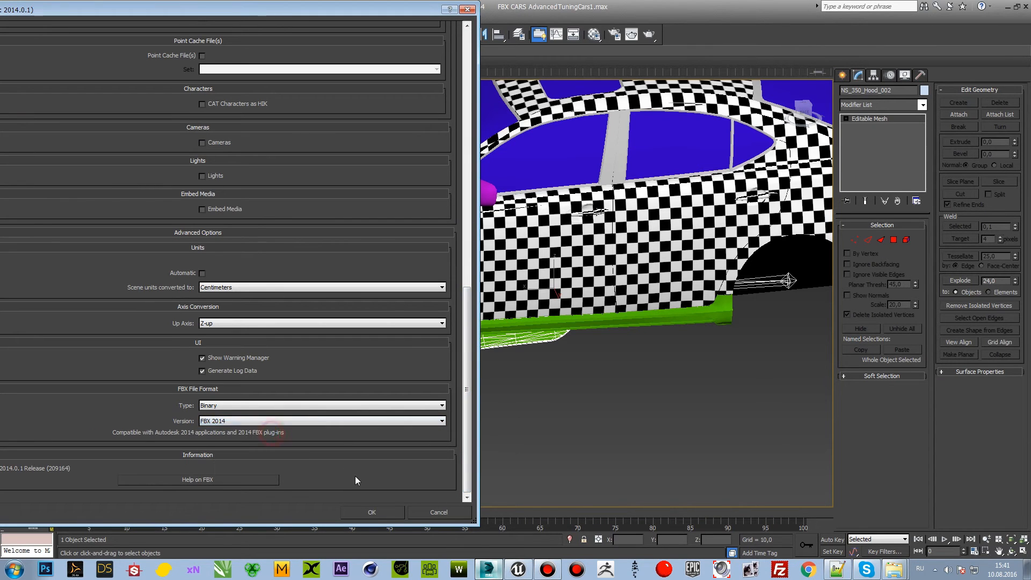
pyautogui.click(372, 512)
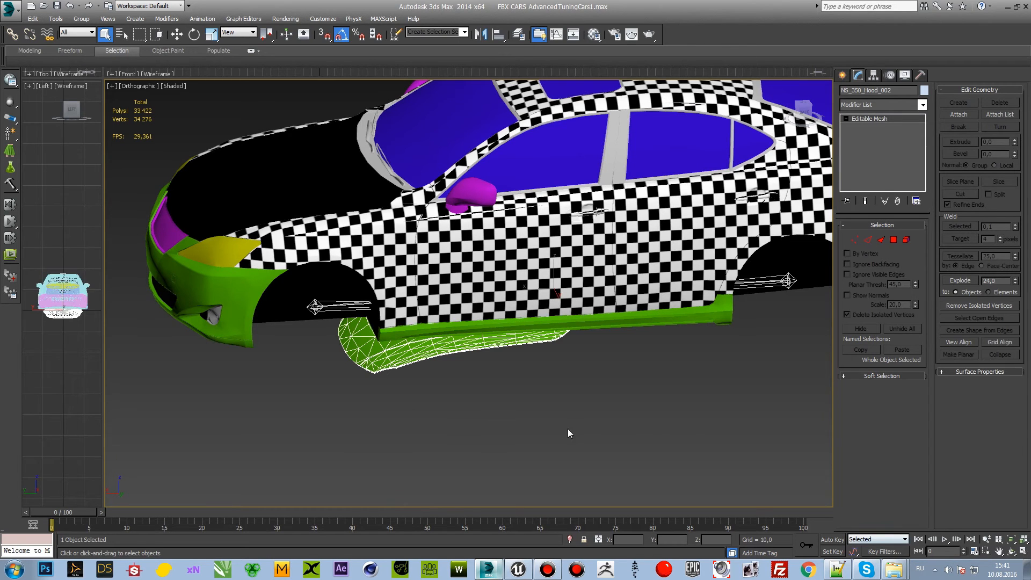
# Step: Export only the NS_350_Molding_1 side sill as FBX 2014, overwriting NS_350_Molding_1.FBX
pyautogui.click(582, 329)
pyautogui.click(591, 329)
pyautogui.click(9, 9)
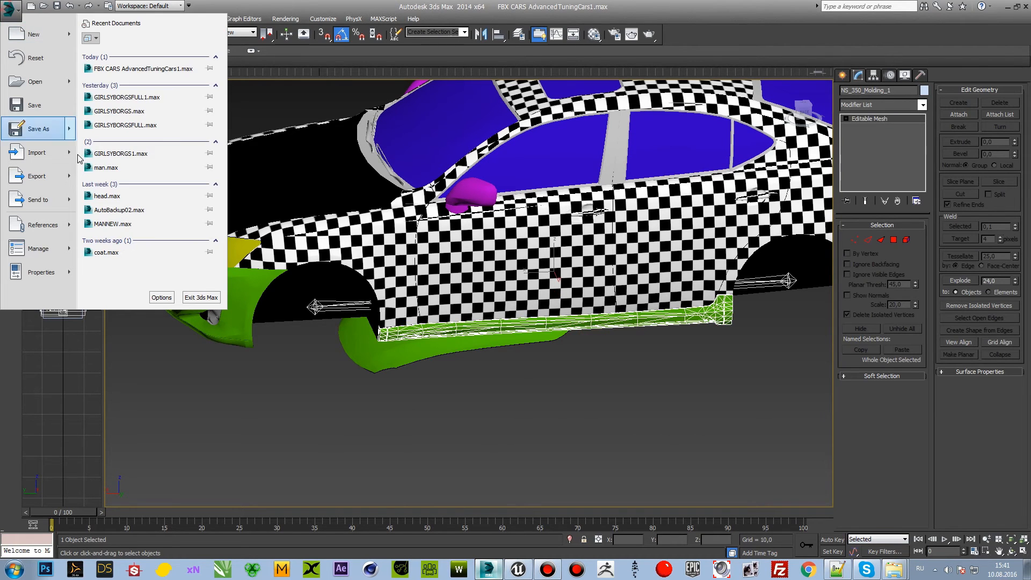
pyautogui.moveTo(68, 175)
pyautogui.click(135, 85)
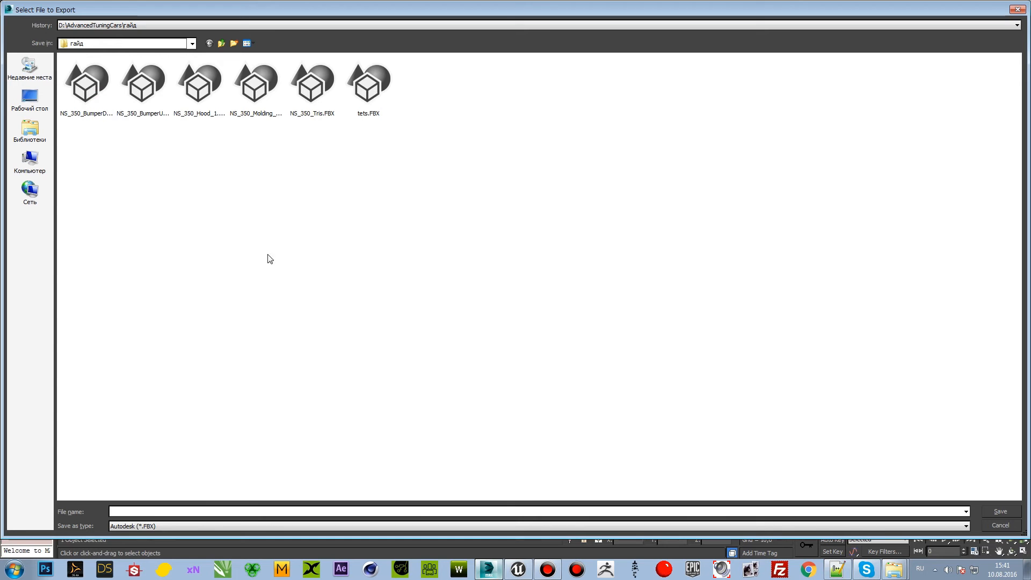
pyautogui.doubleClick(268, 102)
pyautogui.click(554, 321)
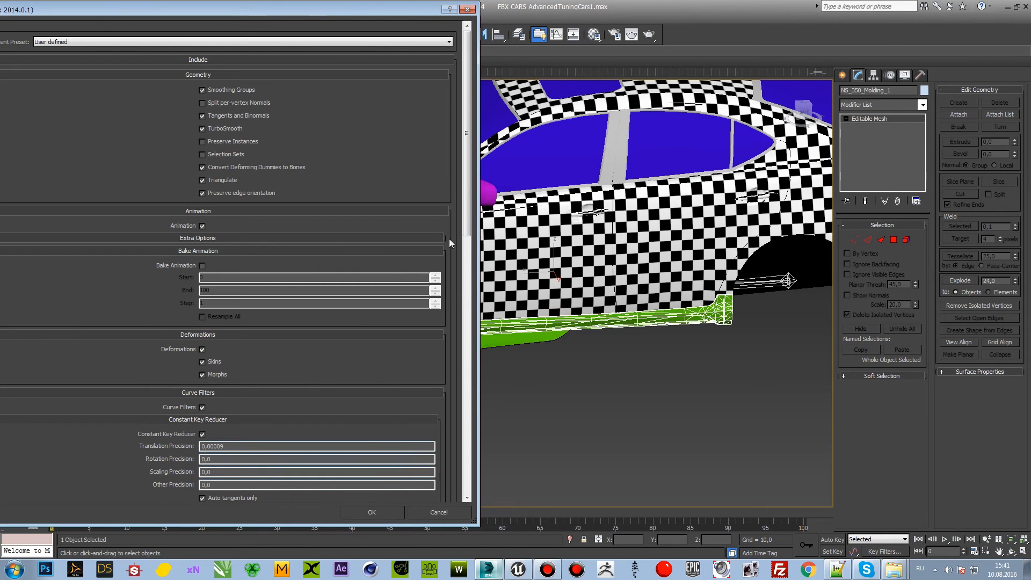
pyautogui.moveTo(467, 215); pyautogui.dragTo(472, 441)
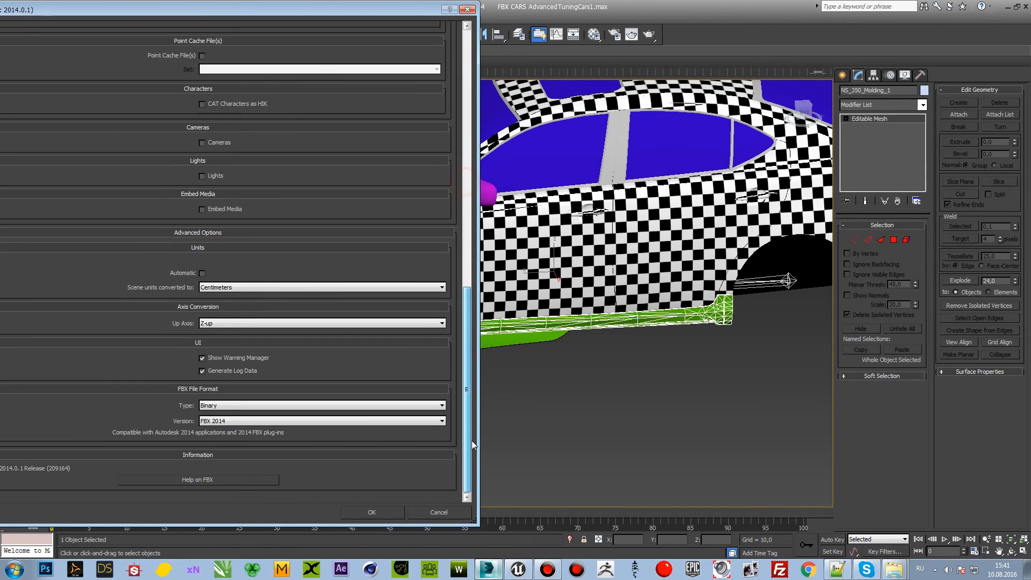
pyautogui.click(344, 512)
# Step: Export only the front bumper NS_350_BumperUp_1 as FBX, overwriting NS_350_BumperUp_1.FBX
pyautogui.click(254, 187)
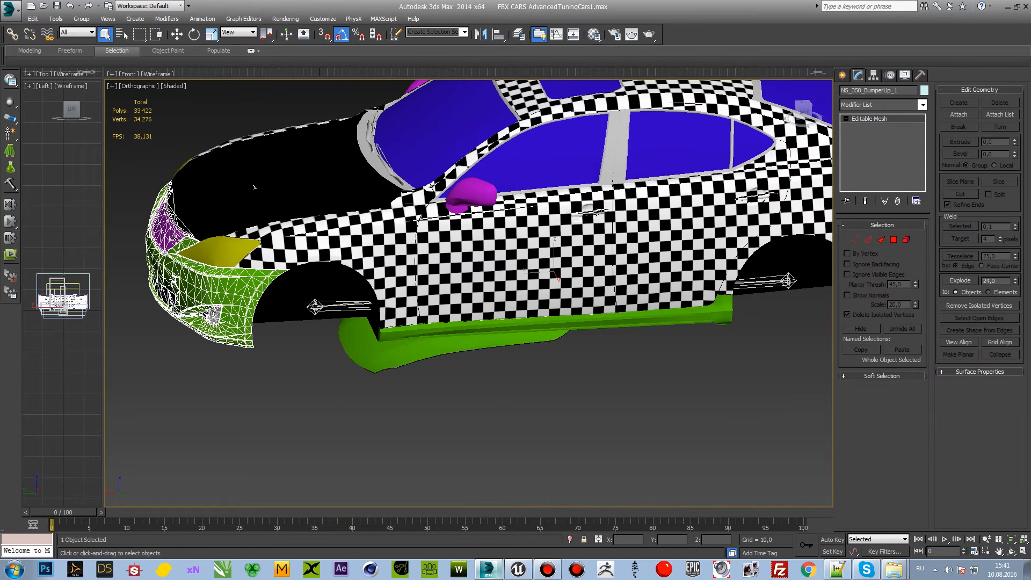
pyautogui.click(9, 7)
pyautogui.moveTo(70, 172)
pyautogui.click(161, 138)
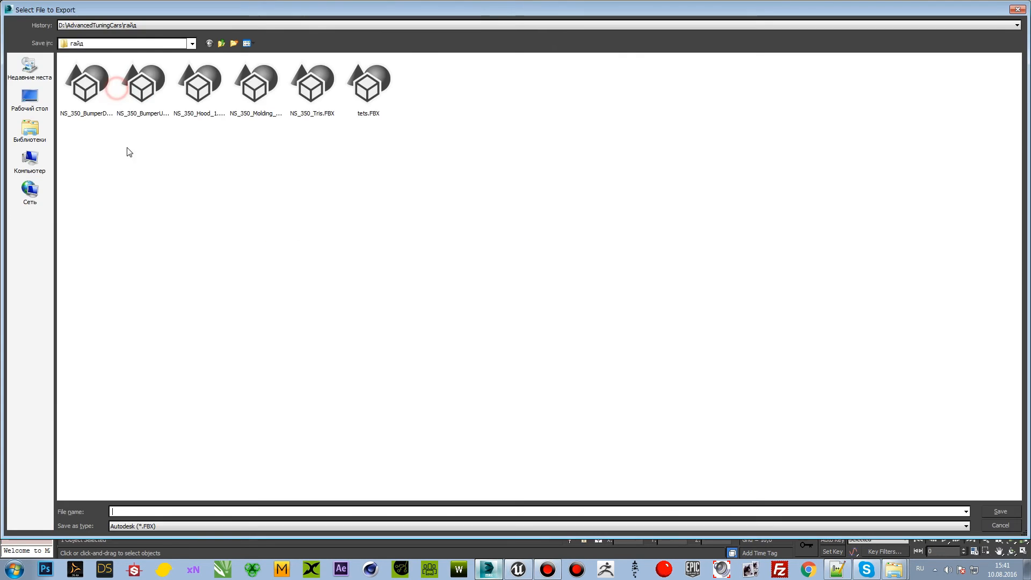
pyautogui.click(95, 99)
pyautogui.click(130, 99)
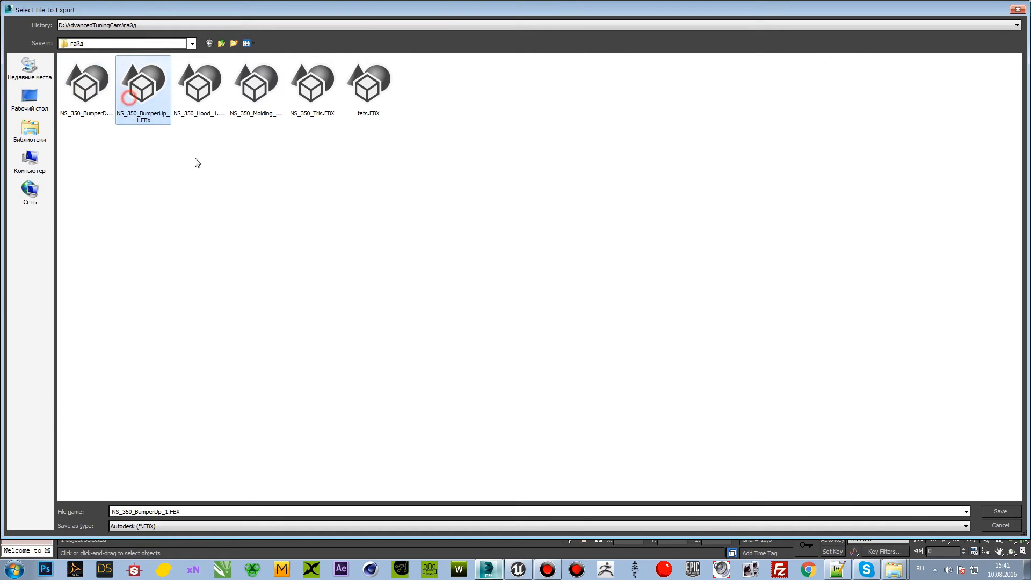
pyautogui.click(989, 511)
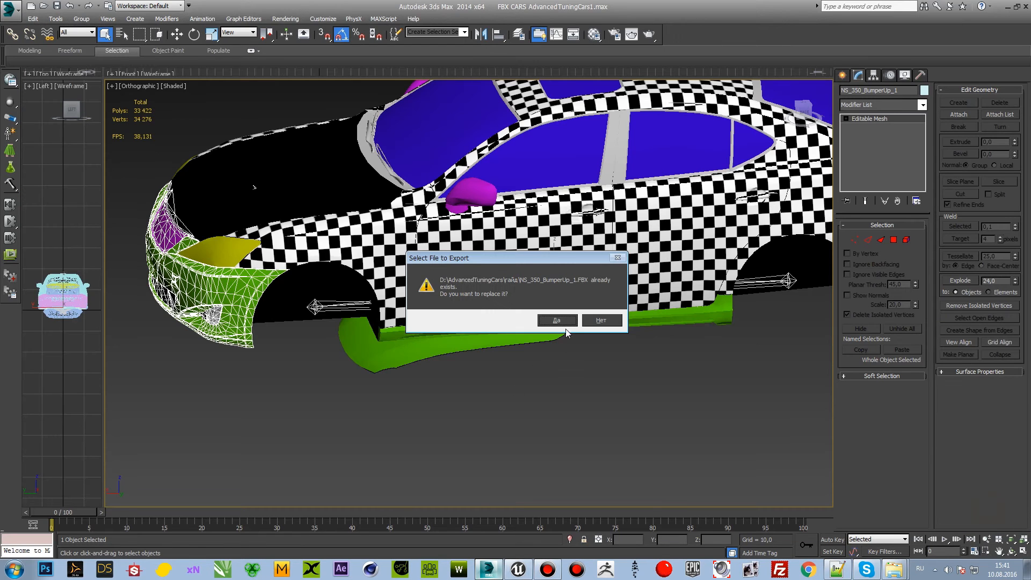
pyautogui.click(562, 321)
pyautogui.click(376, 509)
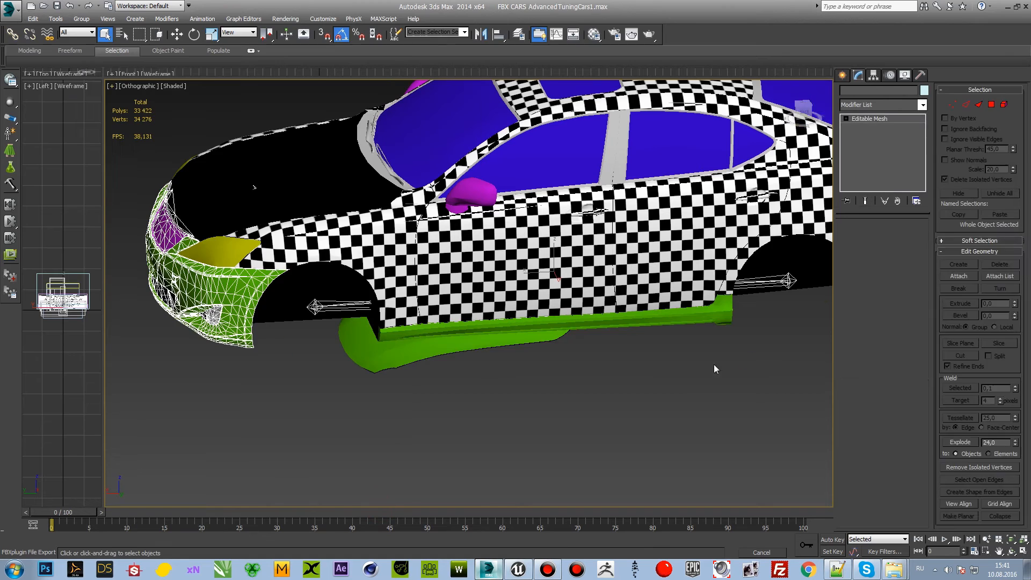
# Step: Export only the rear bumper NS_350_BumperDown_1 as FBX, overwriting NS_350_BumperDown_1.FBX in the гайд folder
pyautogui.keyDown('alt'); pyautogui.moveTo(713, 369); pyautogui.dragTo(435, 362, button='middle'); pyautogui.keyUp('alt')
pyautogui.click(12, 11)
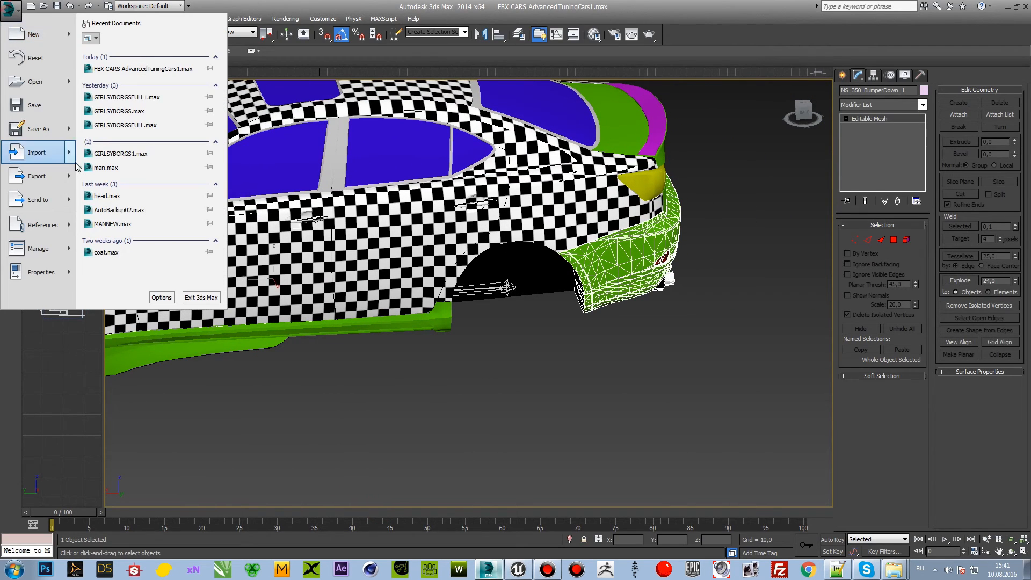
pyautogui.click(70, 176)
pyautogui.click(124, 107)
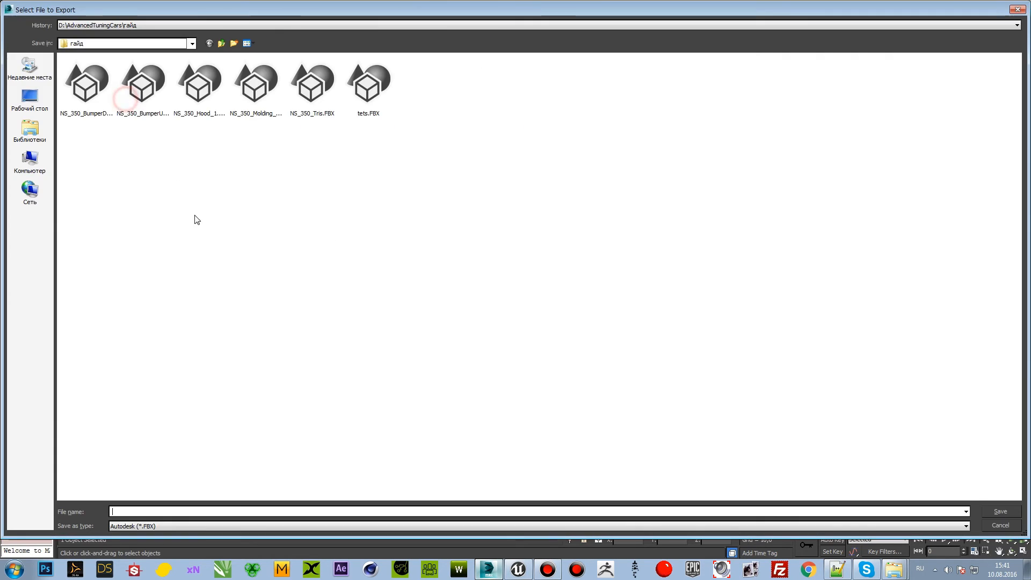
pyautogui.click(92, 106)
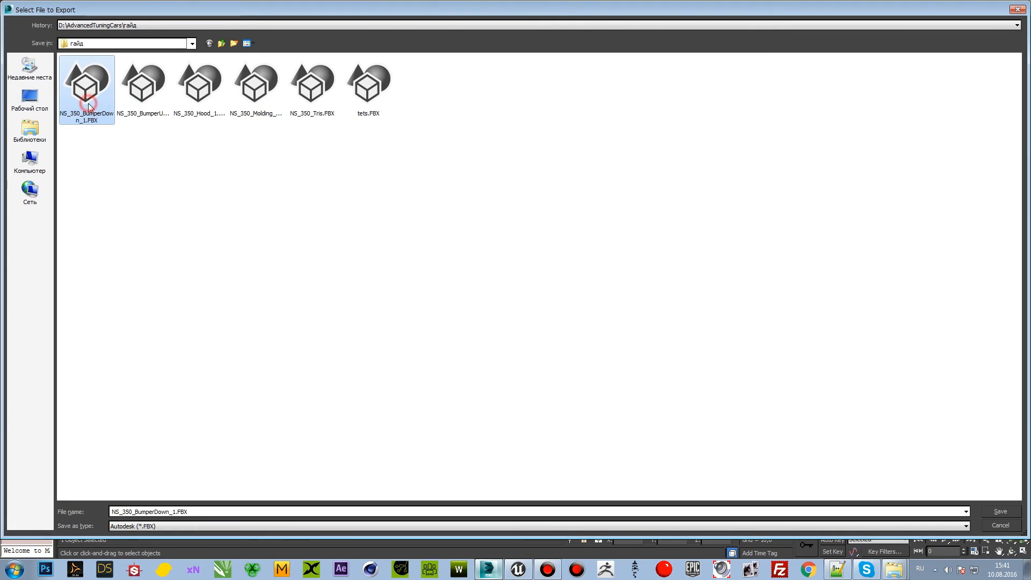
pyautogui.doubleClick(92, 106)
pyautogui.click(554, 320)
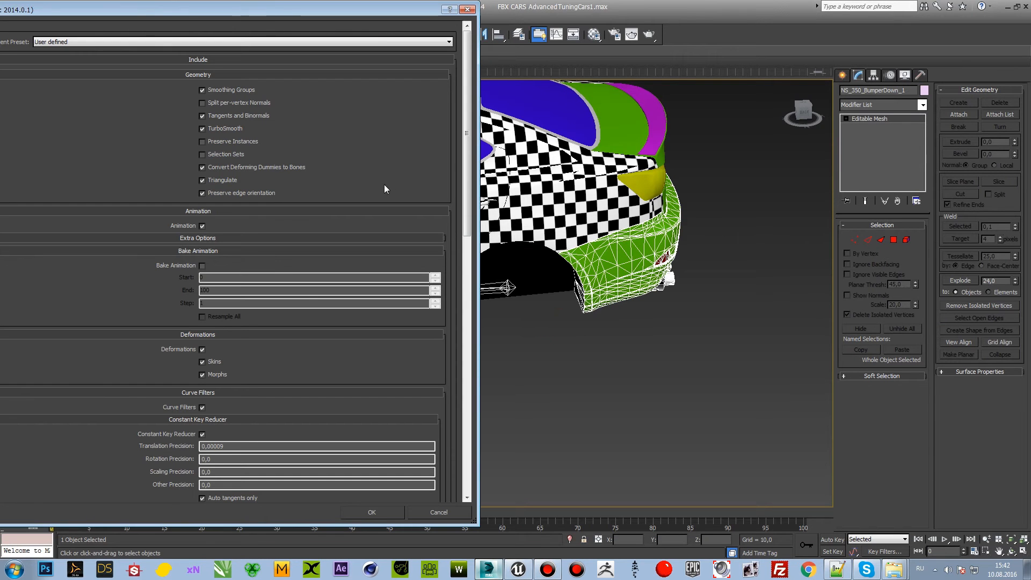
pyautogui.moveTo(466, 129); pyautogui.dragTo(467, 429)
pyautogui.click(379, 511)
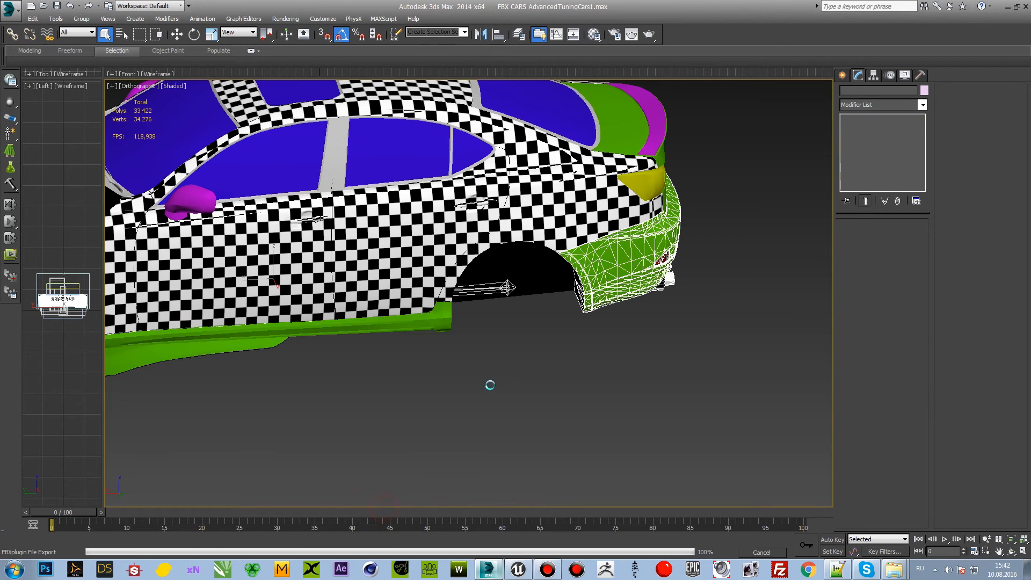
# Step: Select the NS_350_Trunk lid at the rear of the car and activate the Move tool
pyautogui.moveTo(470, 368); pyautogui.dragTo(454, 414, button='middle')
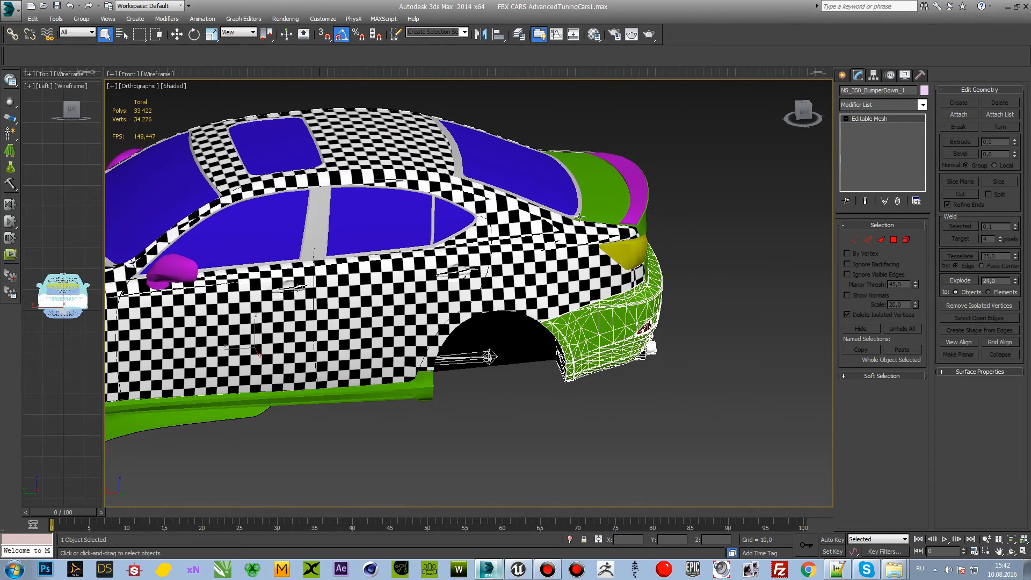
pyautogui.click(599, 202)
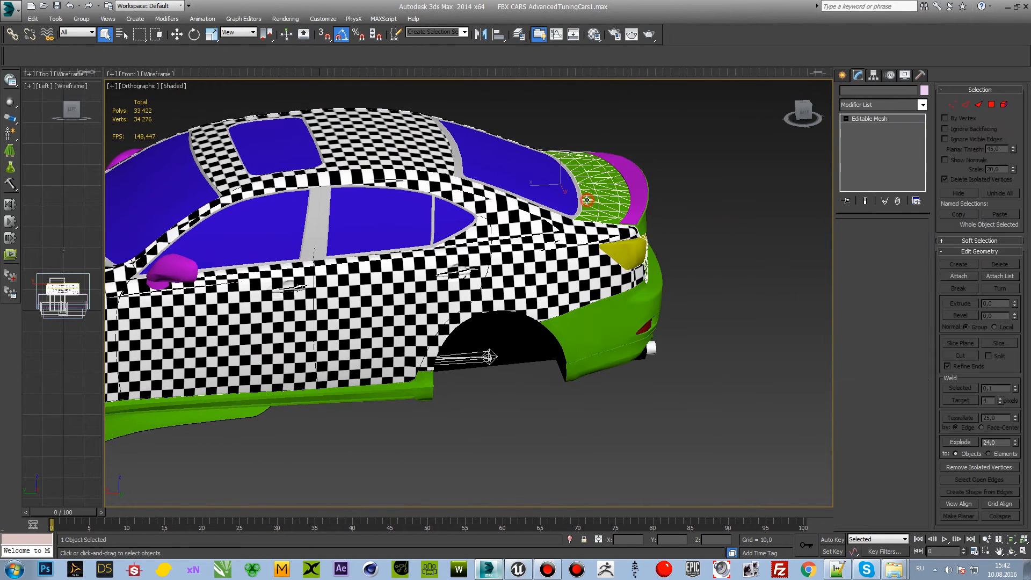
pyautogui.click(177, 35)
pyautogui.moveTo(377, 450); pyautogui.dragTo(441, 408, button='middle')
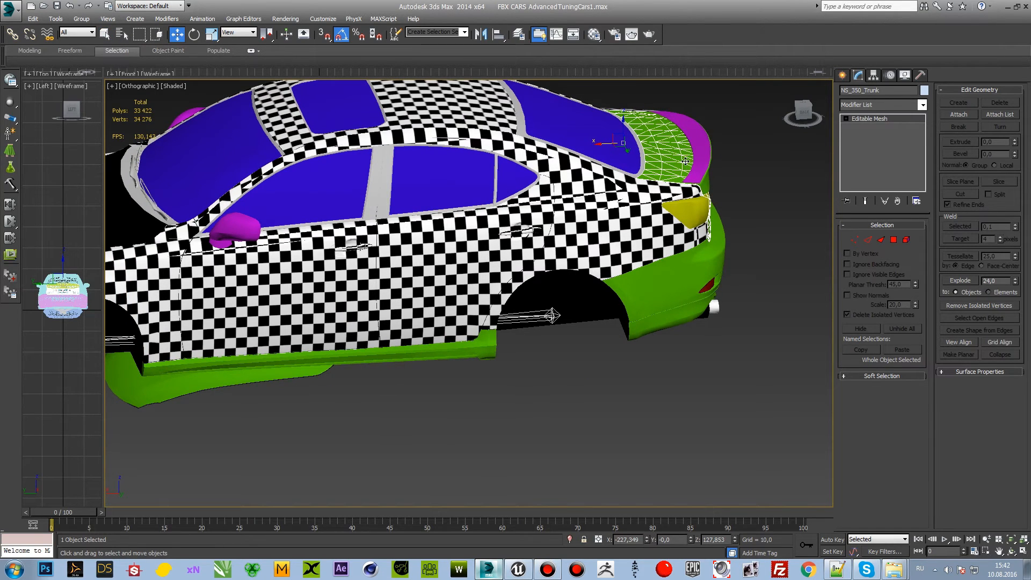
pyautogui.keyDown('alt'); pyautogui.moveTo(688, 161); pyautogui.dragTo(656, 155, button='middle'); pyautogui.keyUp('alt')
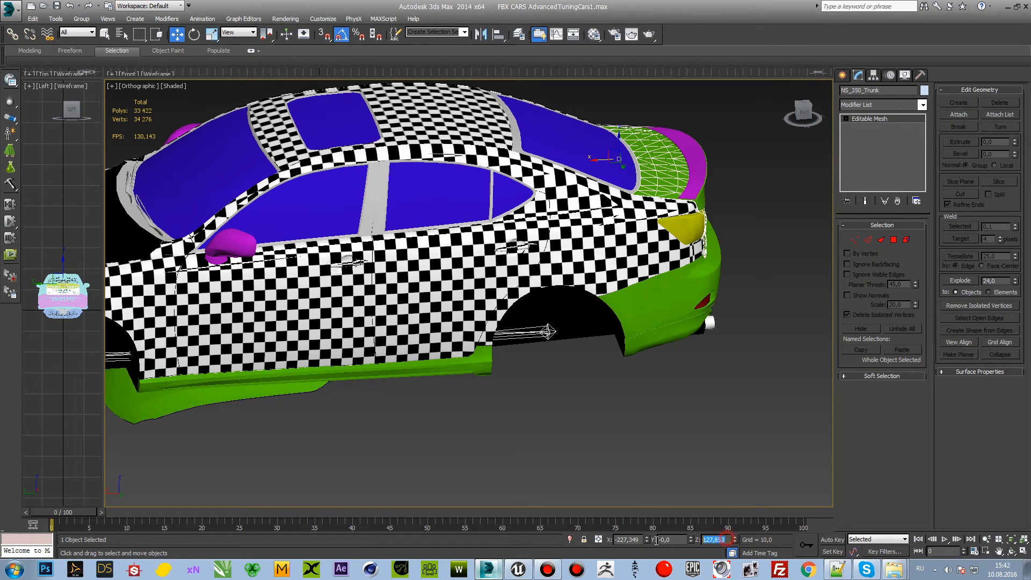
# Step: Hide the green part lying beneath the body and the green side sill
pyautogui.click(301, 419)
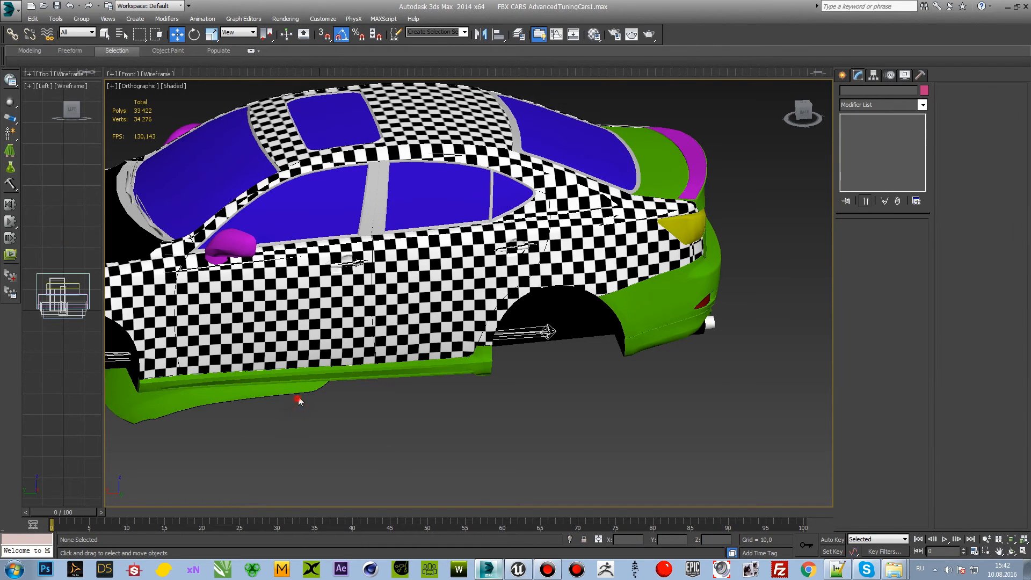
pyautogui.click(297, 387)
pyautogui.rightClick(294, 388)
pyautogui.click(321, 360)
pyautogui.click(359, 371)
pyautogui.rightClick(350, 367)
pyautogui.click(371, 339)
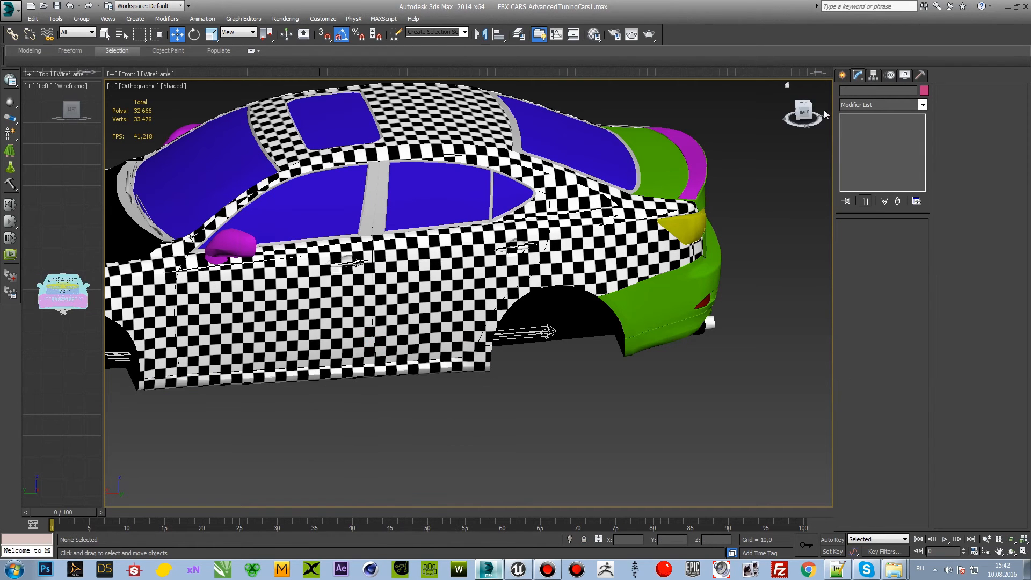
# Step: Move NS_350_Trunk to the origin by setting its X and Z positions to 0
pyautogui.moveTo(805, 115); pyautogui.dragTo(805, 110)
pyautogui.click(649, 159)
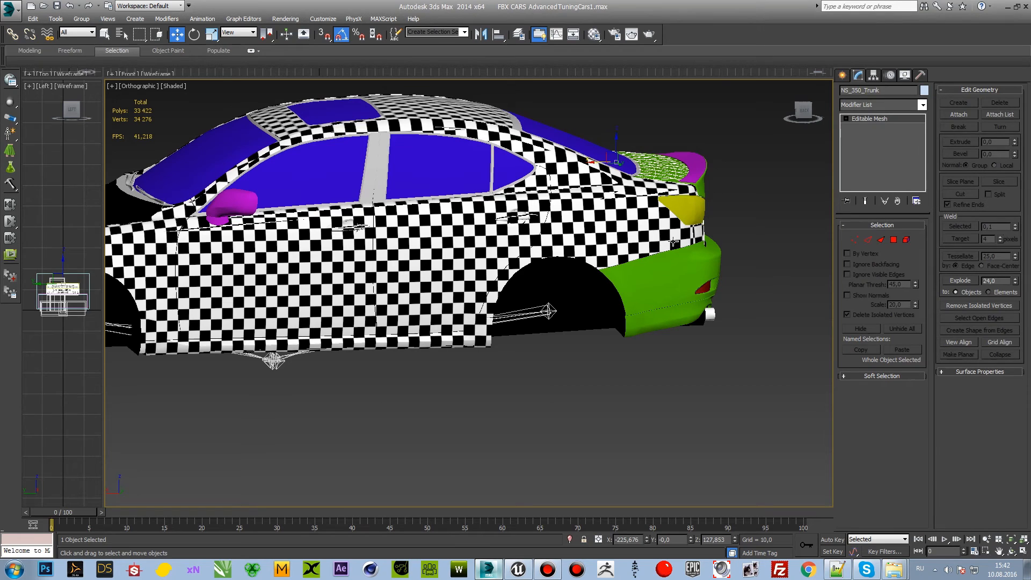
pyautogui.click(639, 540)
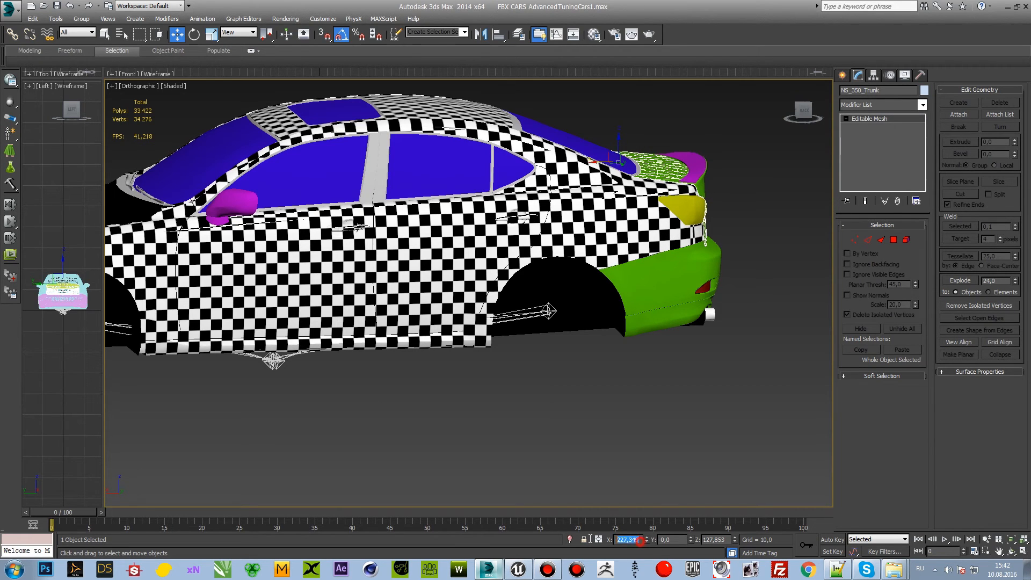
pyautogui.write('0')
pyautogui.press('Return')
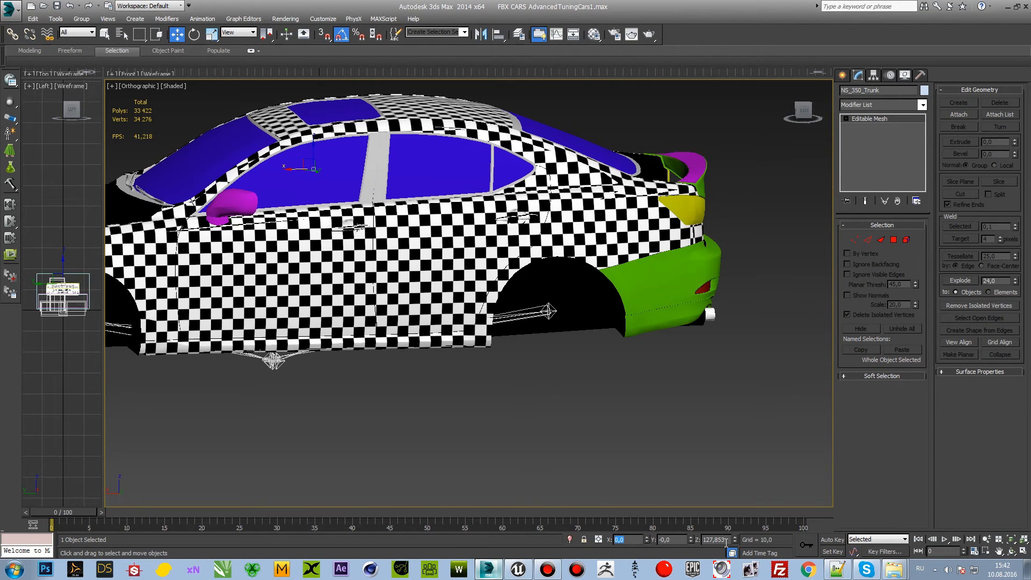
pyautogui.click(720, 539)
pyautogui.write('0')
pyautogui.press('Return')
# Step: Move the purple rear spoiler Box001 to the origin, setting its X position to 0
pyautogui.click(696, 172)
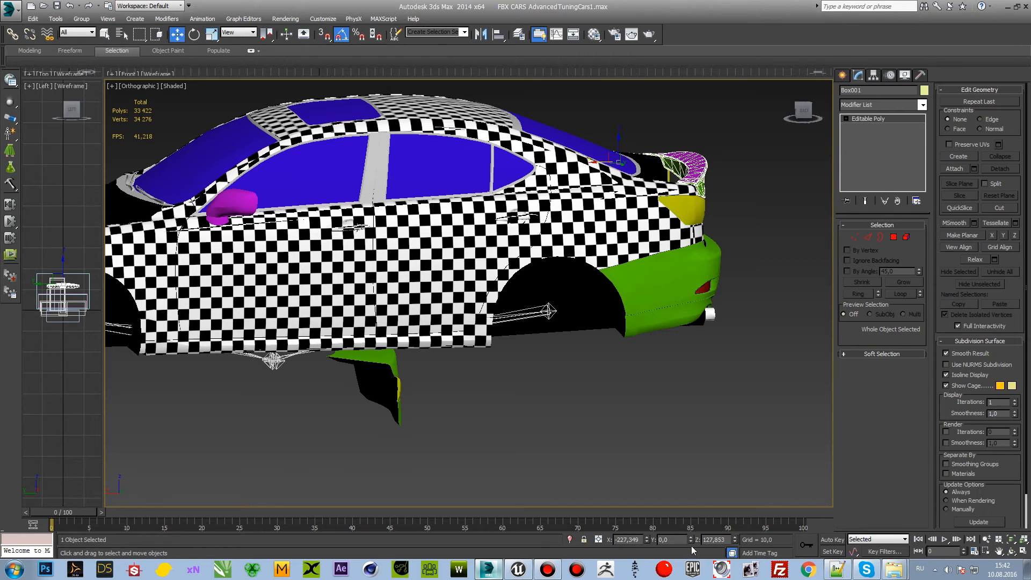
pyautogui.click(628, 540)
pyautogui.write('0')
pyautogui.press('Return')
pyautogui.press('Return')
# Step: Select the relocated trunk NS_350_Trunk beneath the car body
pyautogui.moveTo(481, 437); pyautogui.dragTo(607, 436, button='middle')
pyautogui.click(495, 411)
pyautogui.scroll(2, 494, 397)
pyautogui.click(485, 347)
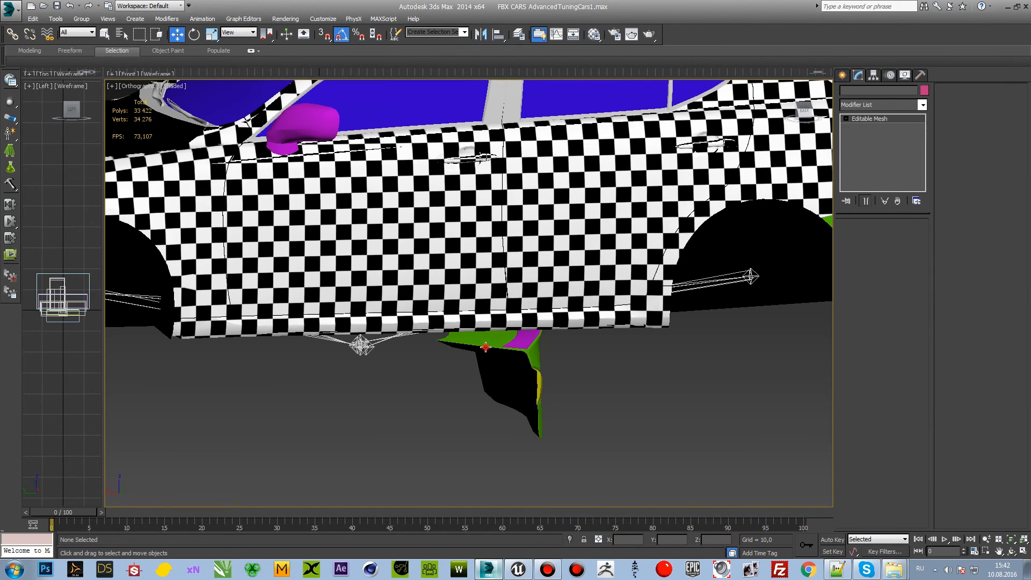
pyautogui.click(10, 9)
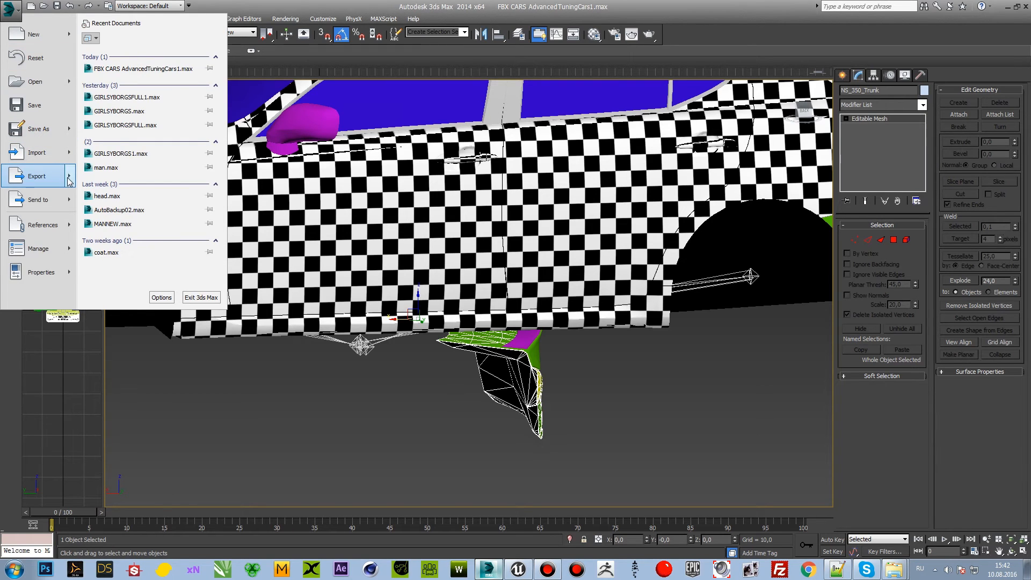
pyautogui.moveTo(68, 181)
pyautogui.click(128, 101)
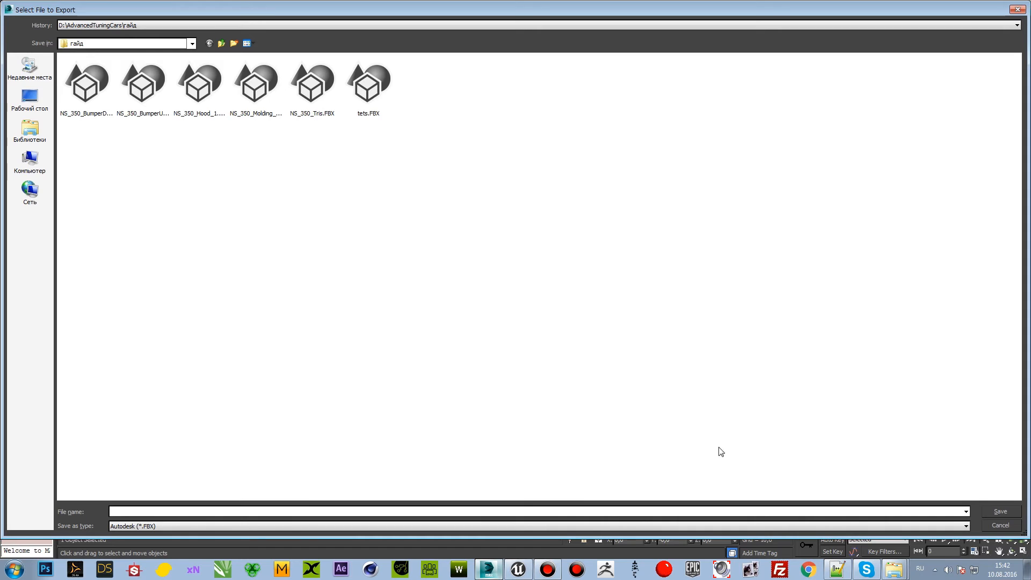
pyautogui.press('Escape')
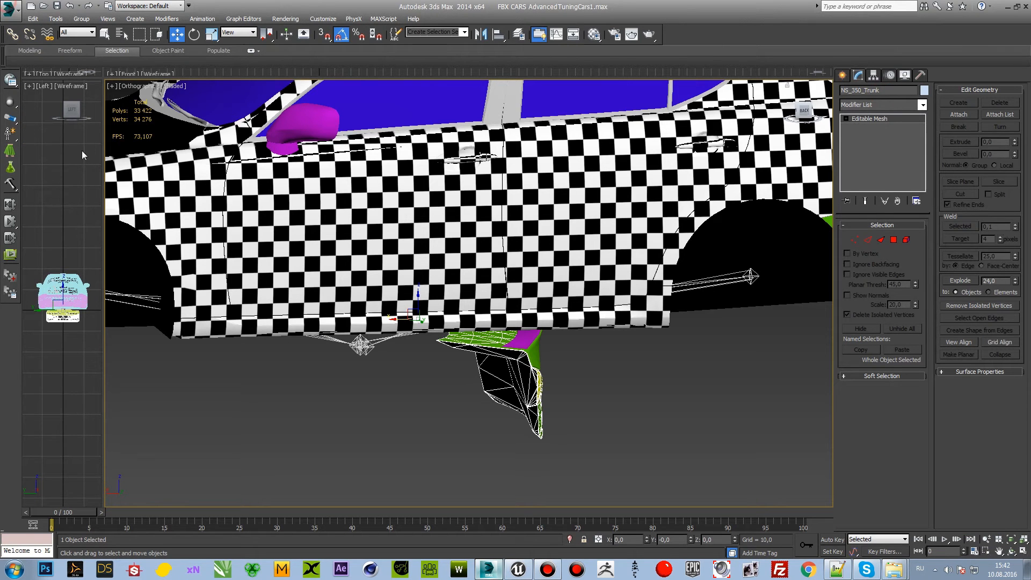
# Step: Export only the selected trunk as FBX into the гайд folder under the name NS_350_Trunk
pyautogui.click(3, 12)
pyautogui.moveTo(71, 173)
pyautogui.click(127, 79)
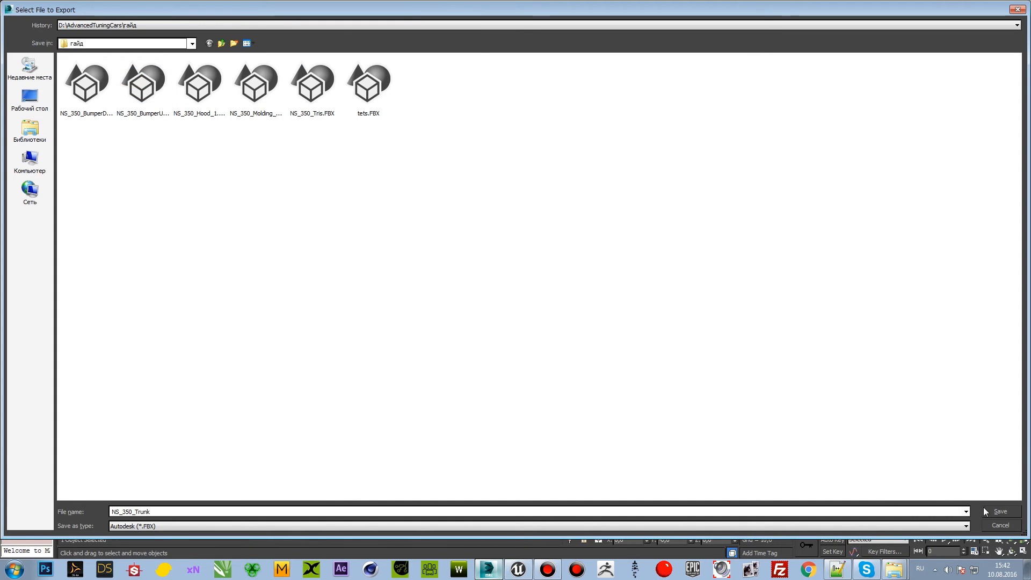
pyautogui.click(984, 507)
pyautogui.click(360, 513)
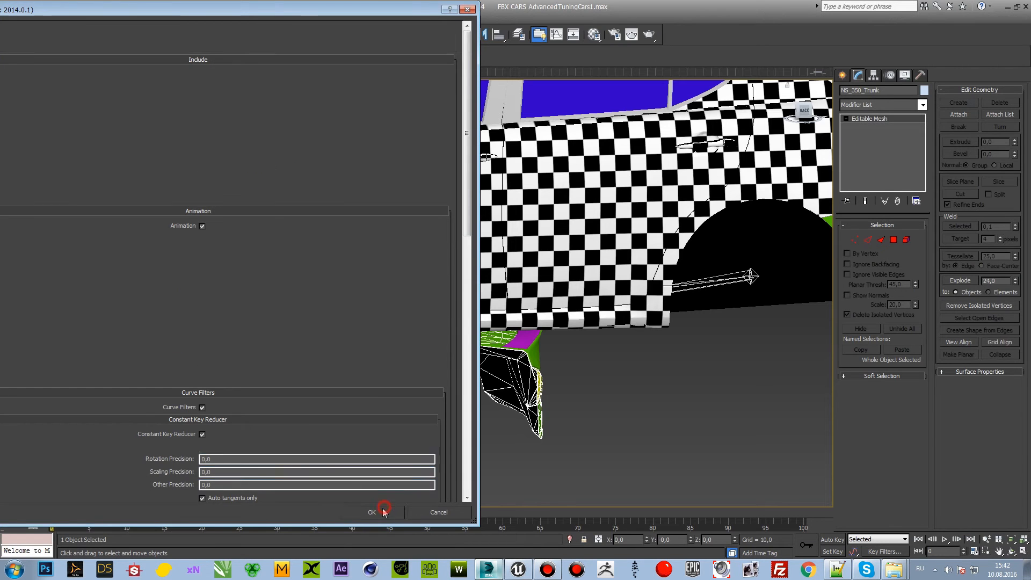
# Step: Rename the spoiler Box001 as Wing_1
pyautogui.click(10, 11)
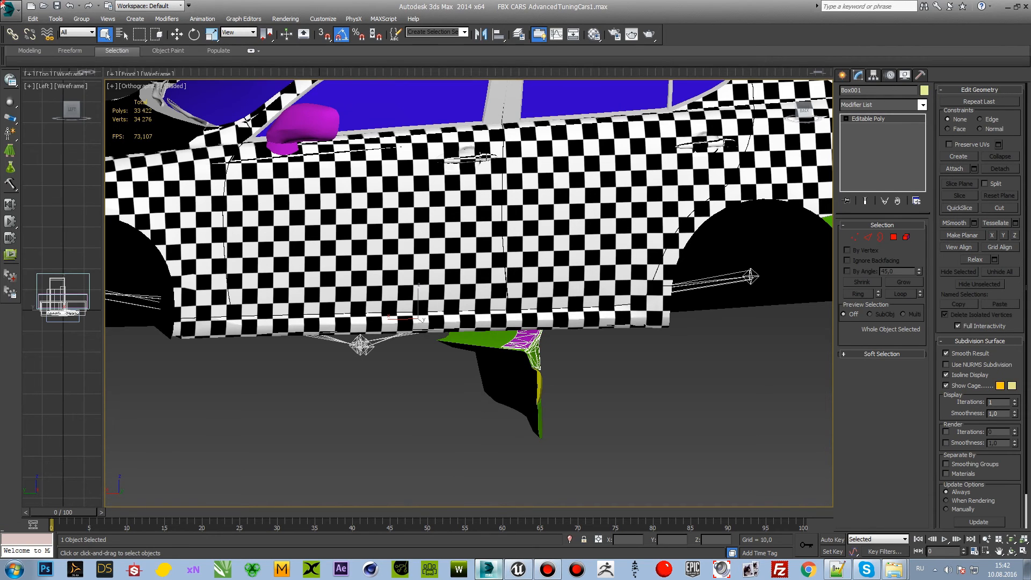
pyautogui.click(876, 95)
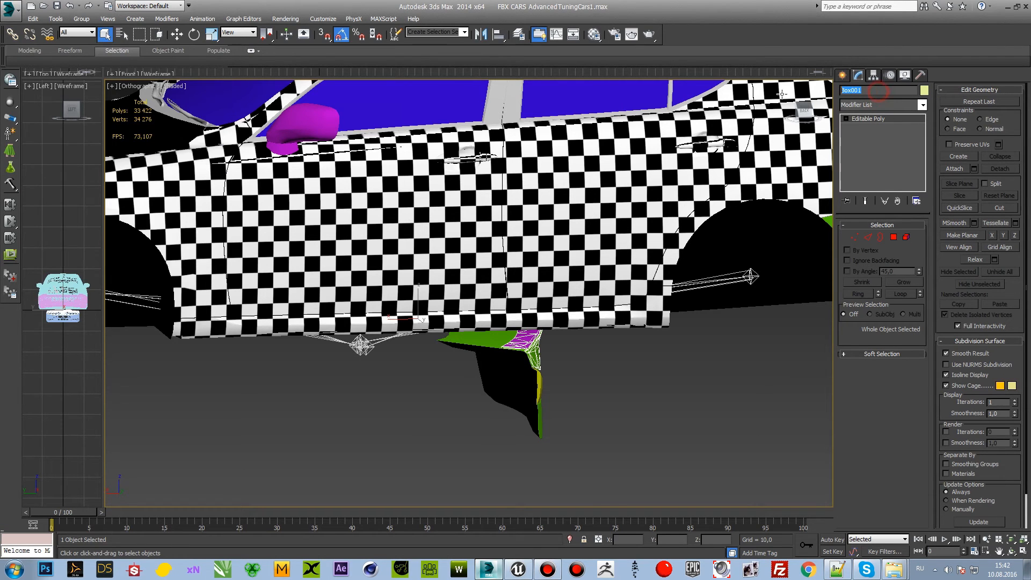
pyautogui.write('bl')
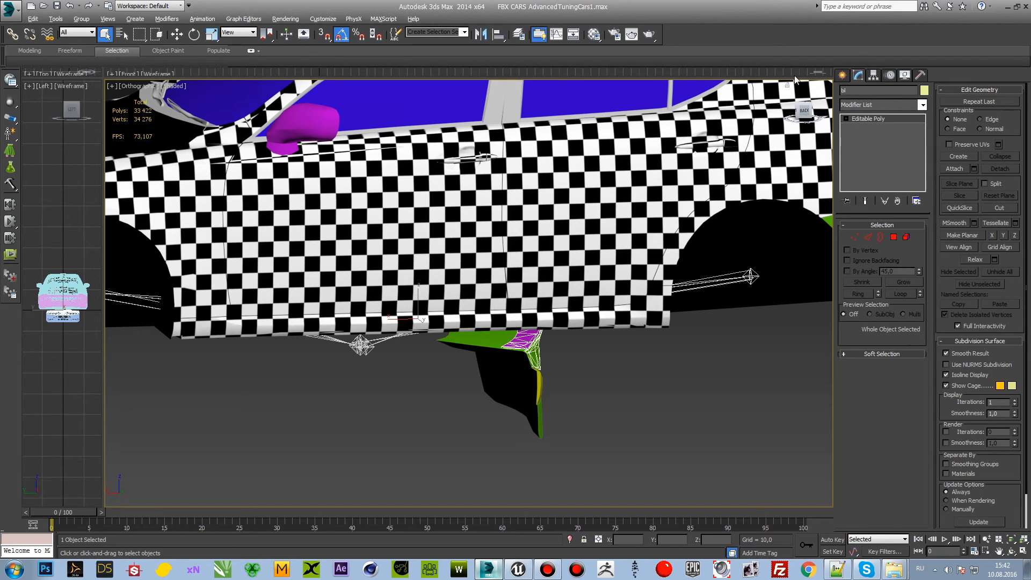
pyautogui.click(865, 105)
pyautogui.click(861, 92)
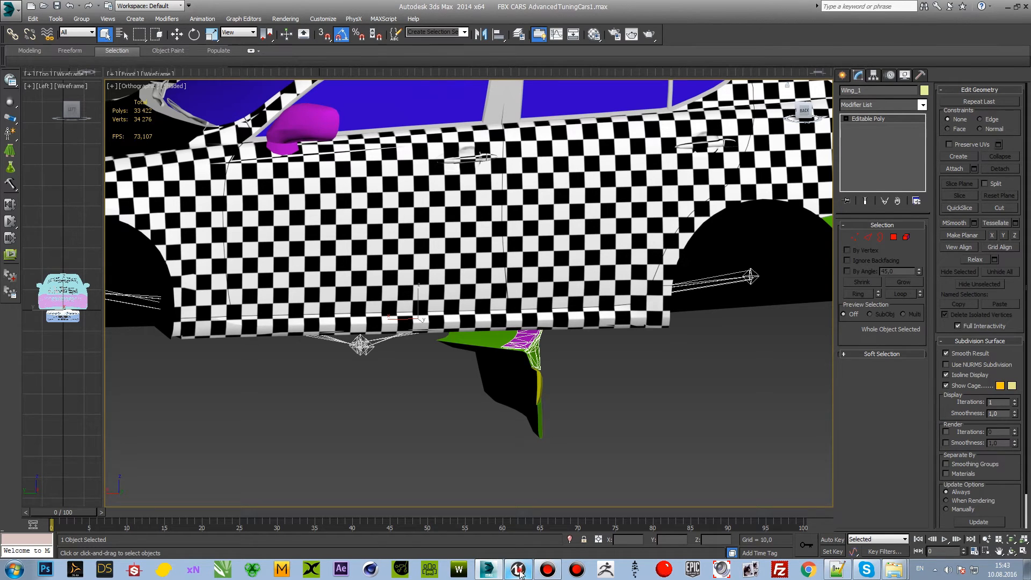
# Step: Copy the Wings_5 suffix from the Nix320GT_Wings_5 mesh name in Unreal Editor and rename the spoiler in 3ds Max as Wings_5
pyautogui.click(518, 569)
pyautogui.click(52, 492)
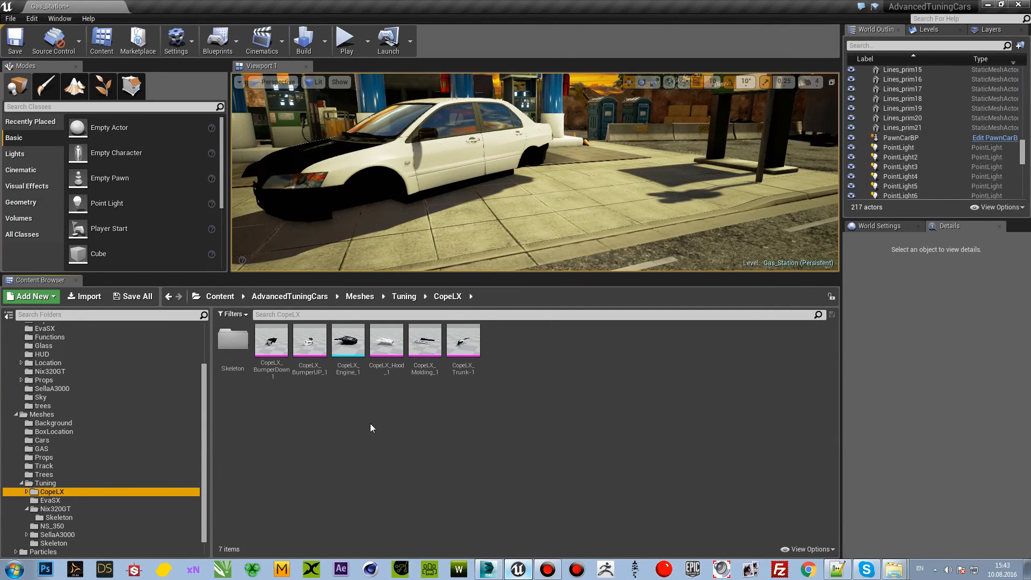
pyautogui.click(107, 509)
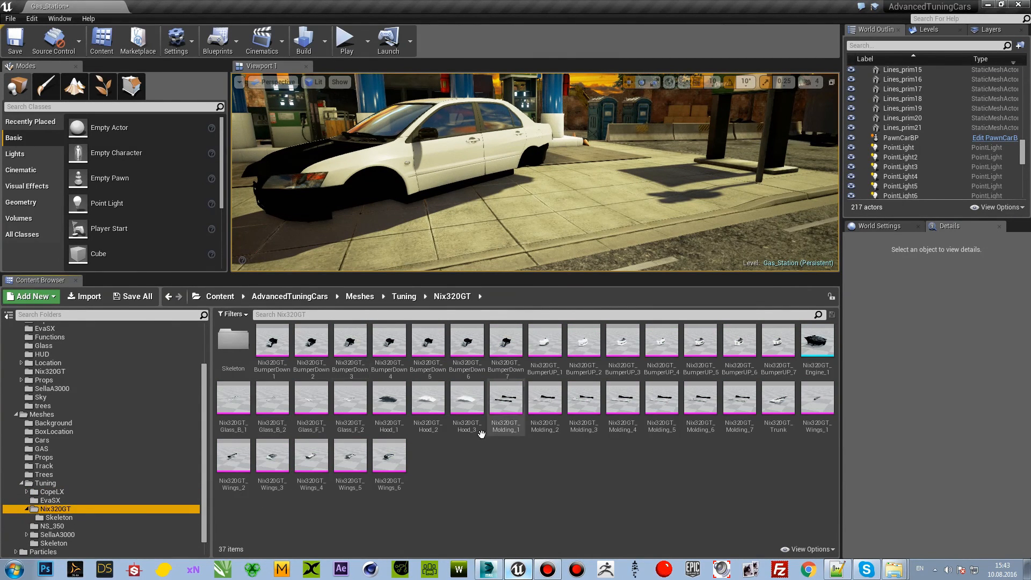
pyautogui.click(348, 485)
pyautogui.press('F2')
pyautogui.moveTo(344, 485); pyautogui.dragTo(358, 489)
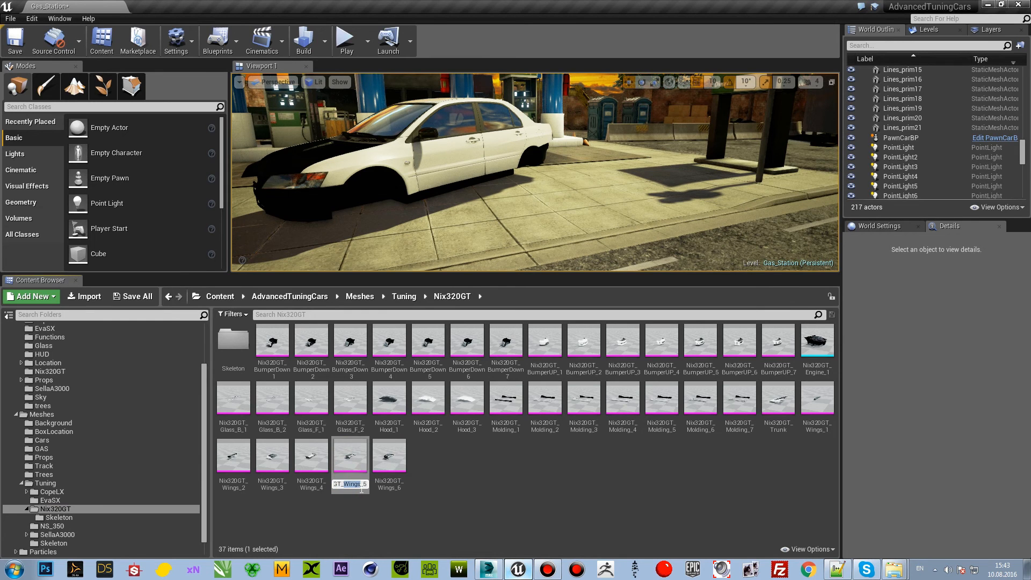
pyautogui.hotkey('alt', 'Tab')
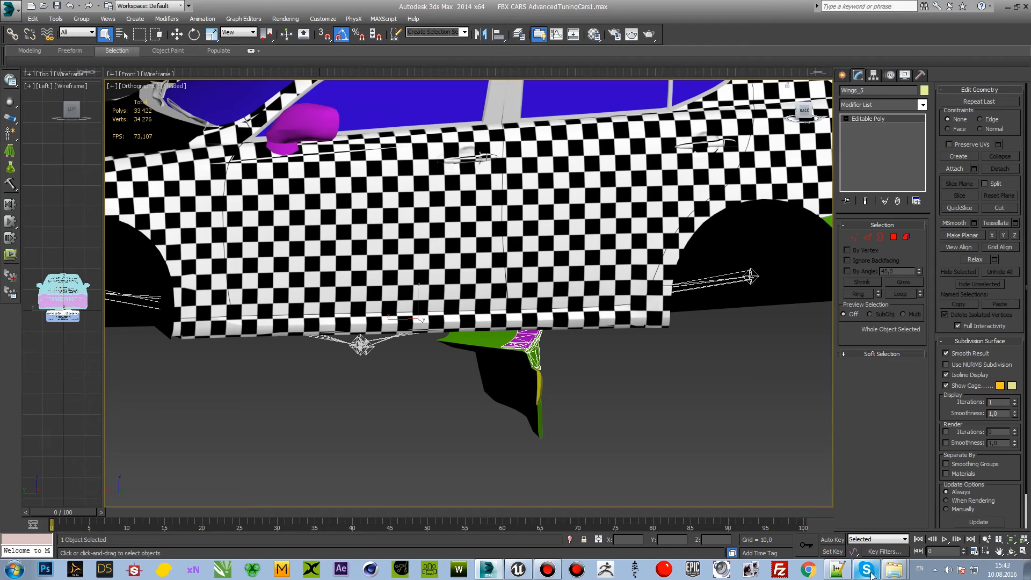
# Step: Copy the NS_350_ prefix from NS_350_Trunk.FBX in the гайд folder and rename the spoiler in 3ds Max as NS_350_Wings_5
pyautogui.click(895, 569)
pyautogui.click(870, 528)
pyautogui.click(460, 104)
pyautogui.press('F2')
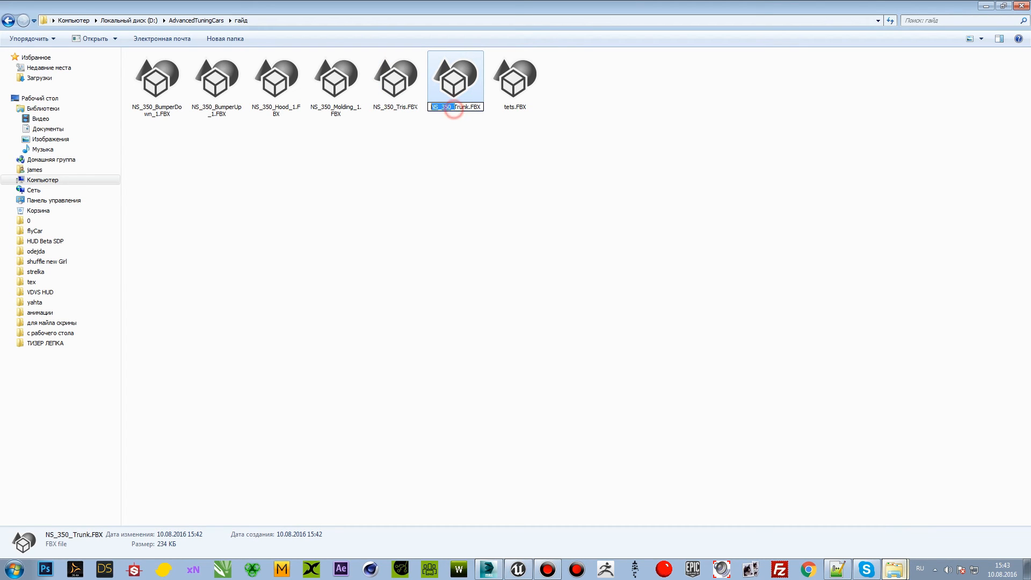
pyautogui.hotkey('alt', 'Tab')
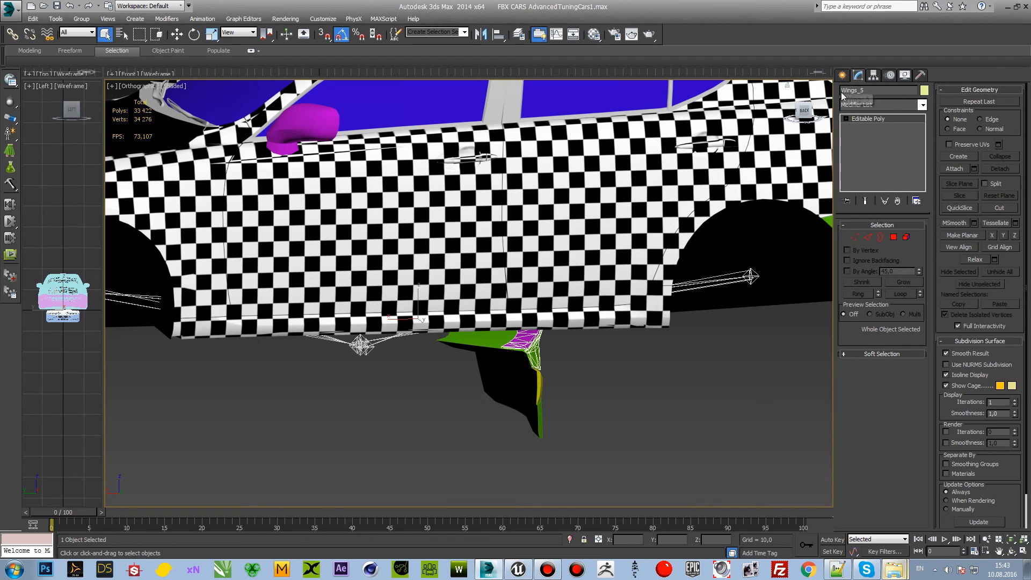
pyautogui.click(708, 380)
pyautogui.moveTo(688, 380); pyautogui.dragTo(629, 391, button='middle')
pyautogui.click(535, 300)
pyautogui.click(464, 353)
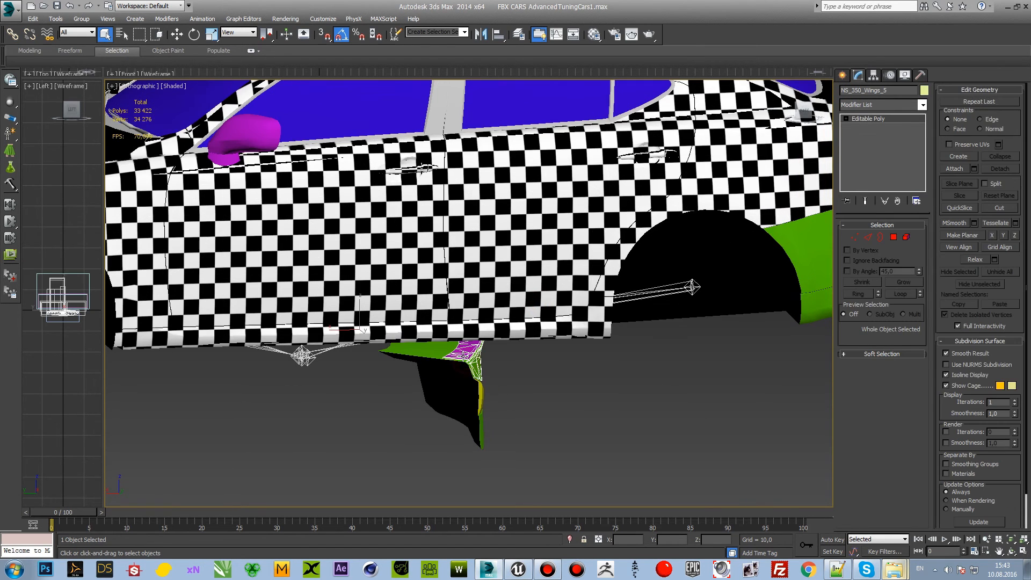
pyautogui.click(416, 355)
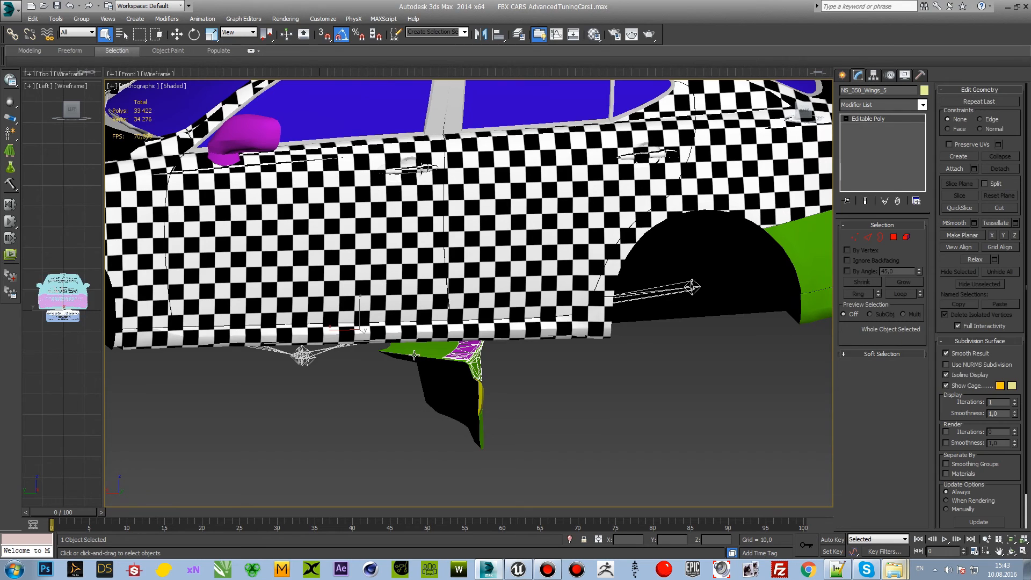
pyautogui.click(460, 354)
pyautogui.click(10, 9)
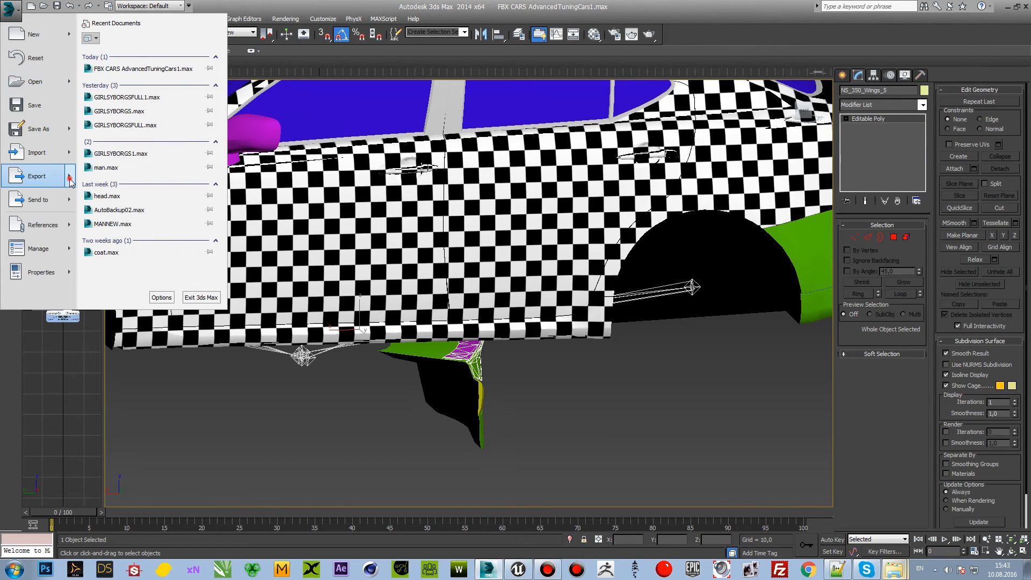
pyautogui.moveTo(69, 183)
pyautogui.click(107, 70)
pyautogui.write('NS_350_')
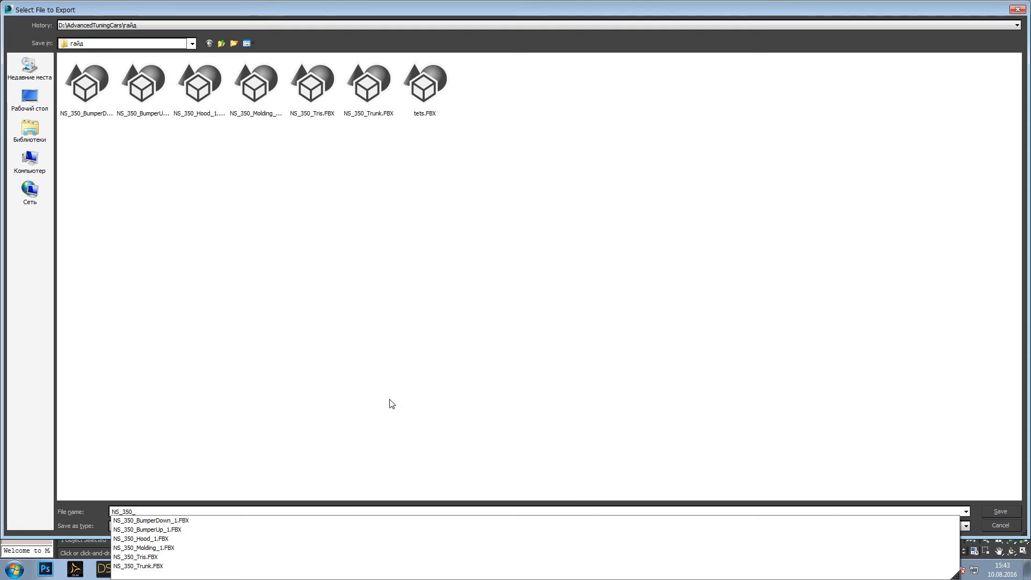
pyautogui.click(992, 523)
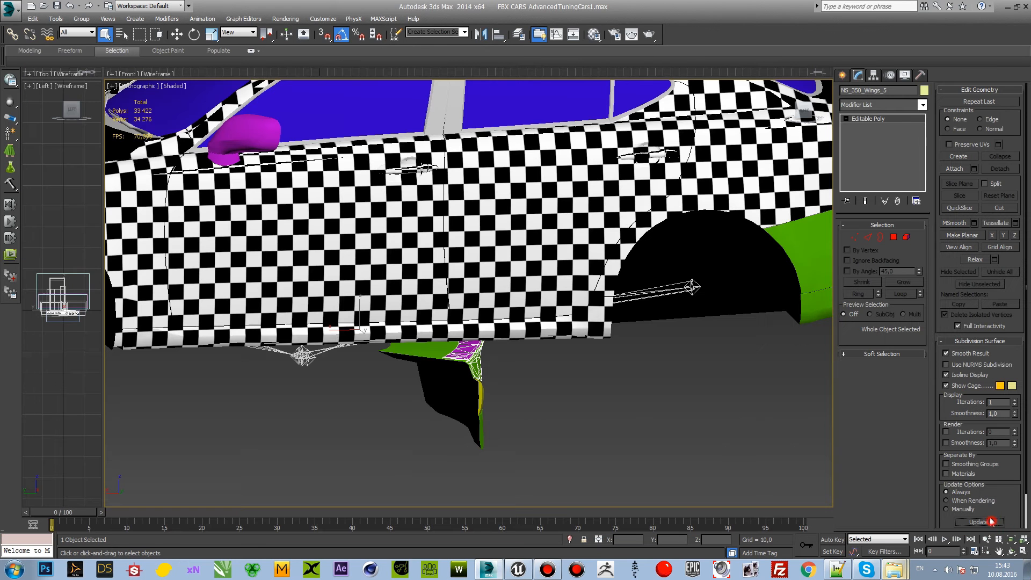
# Step: Rename the spoiler as NS_350_Wings_1 and export only it as FBX into the гайд folder under that name
pyautogui.click(899, 90)
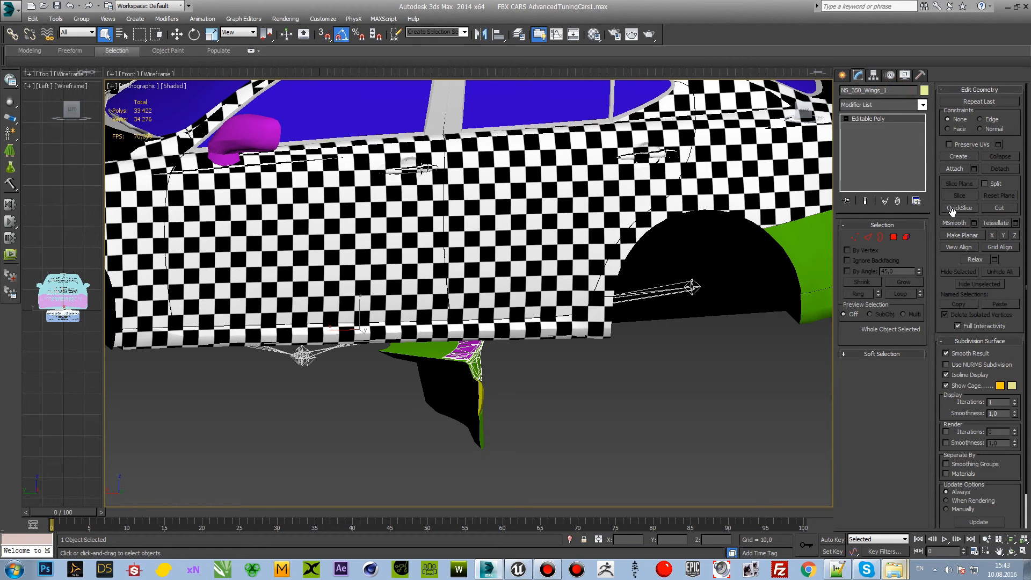
pyautogui.click(12, 7)
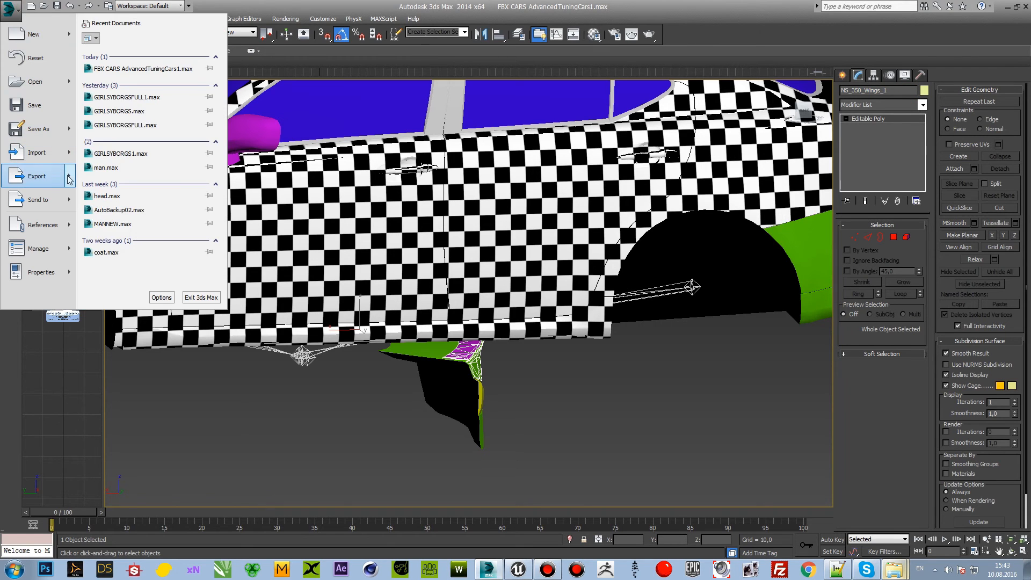
pyautogui.moveTo(62, 175)
pyautogui.click(139, 137)
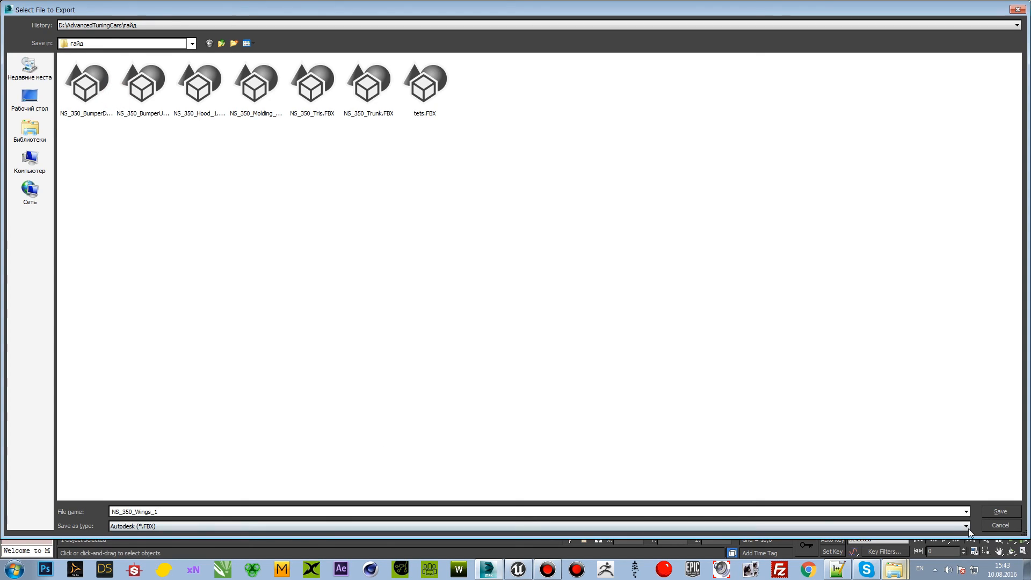
pyautogui.press('Return')
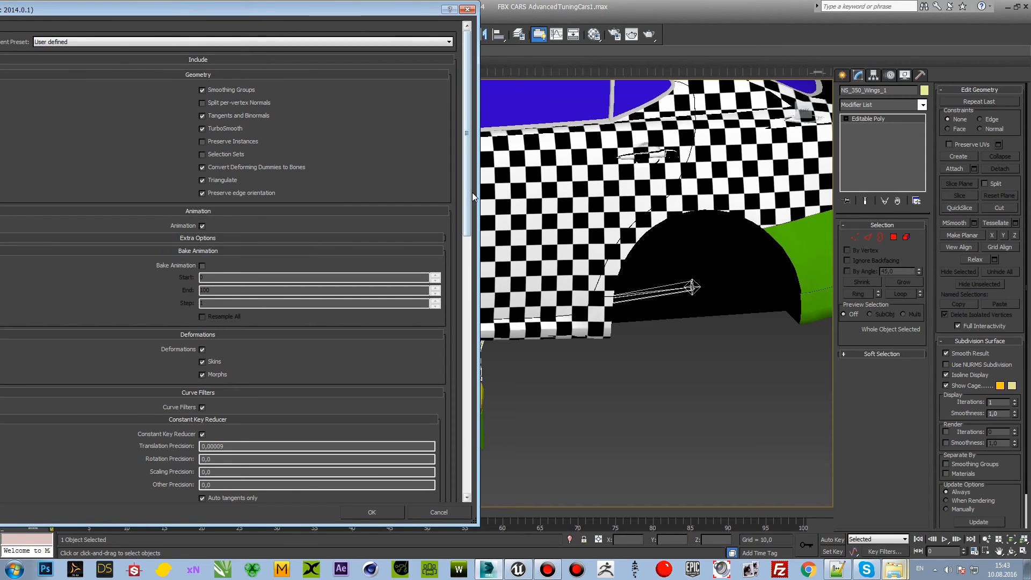
pyautogui.moveTo(463, 228); pyautogui.dragTo(466, 491)
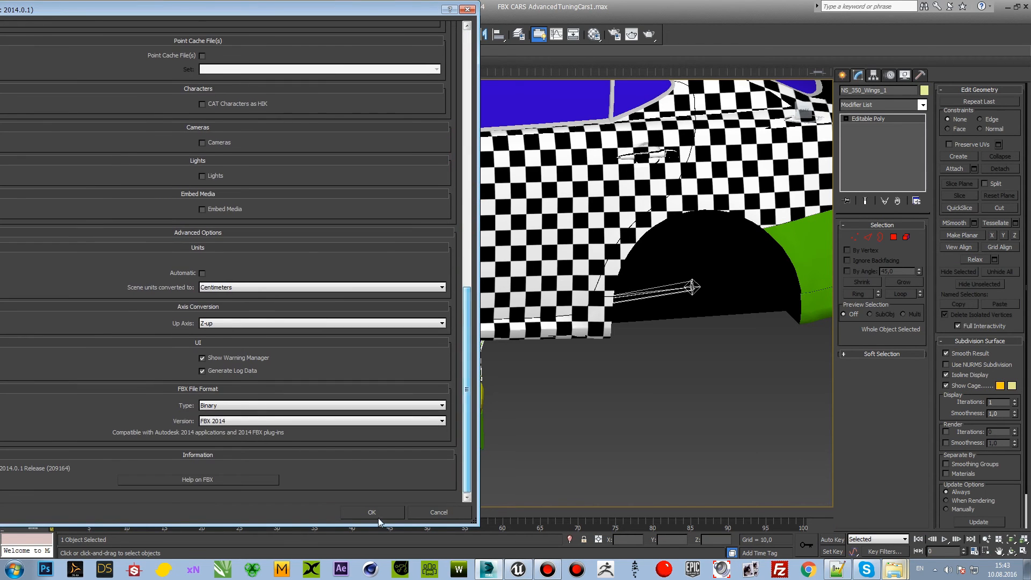
pyautogui.click(378, 516)
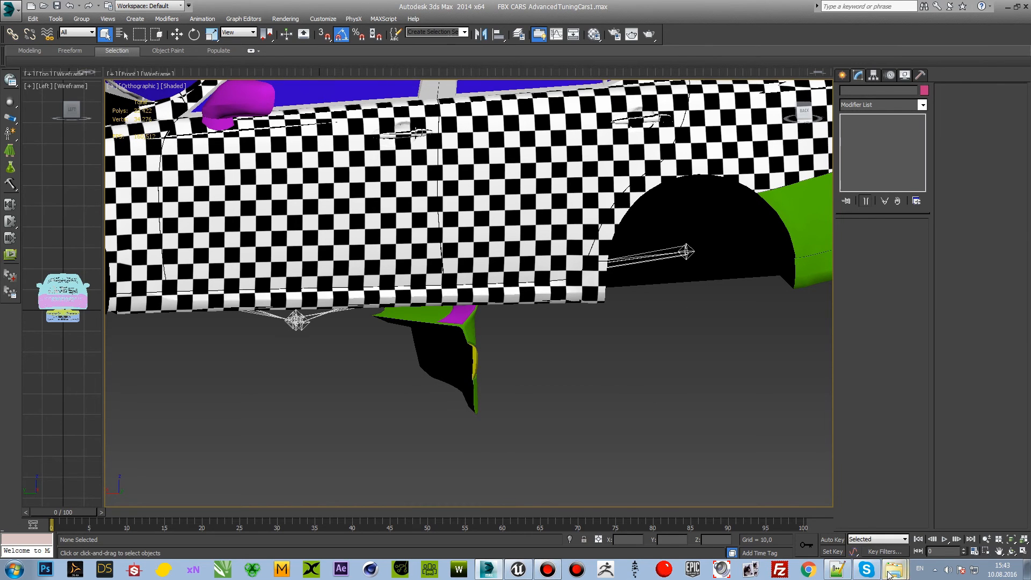
# Step: In the гайд folder, select the NS_350 BumperDown_1, BumperUp_1, Hood_1, Molding_1, Trunk and Wings_1 FBX files together
pyautogui.moveTo(893, 569)
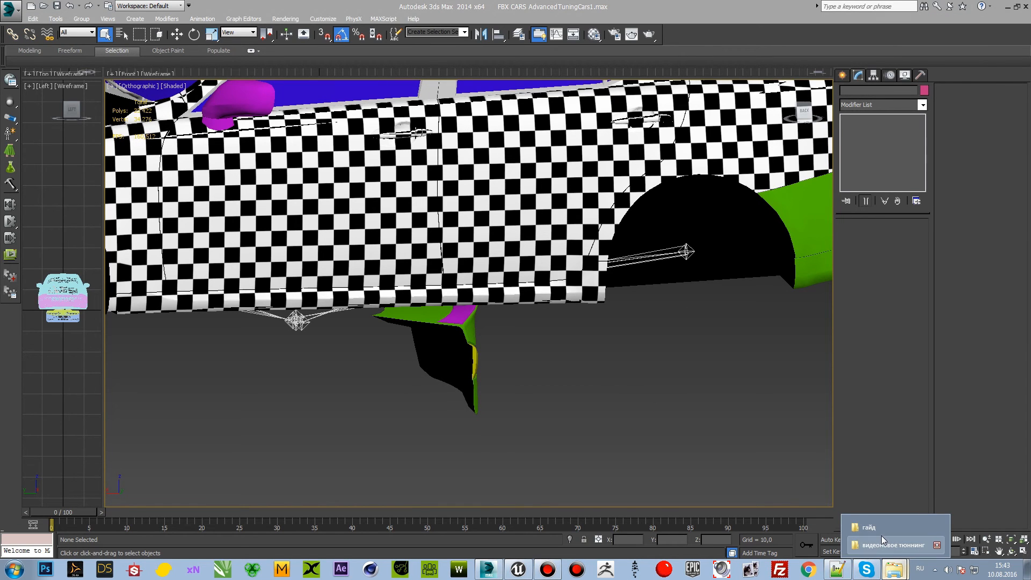
pyautogui.click(885, 531)
pyautogui.click(604, 398)
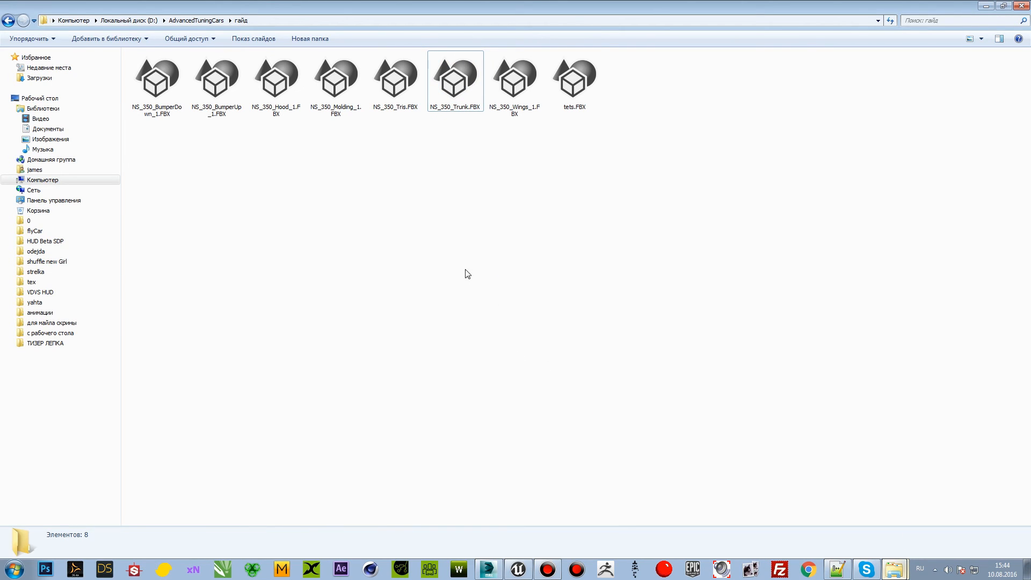
pyautogui.click(162, 102)
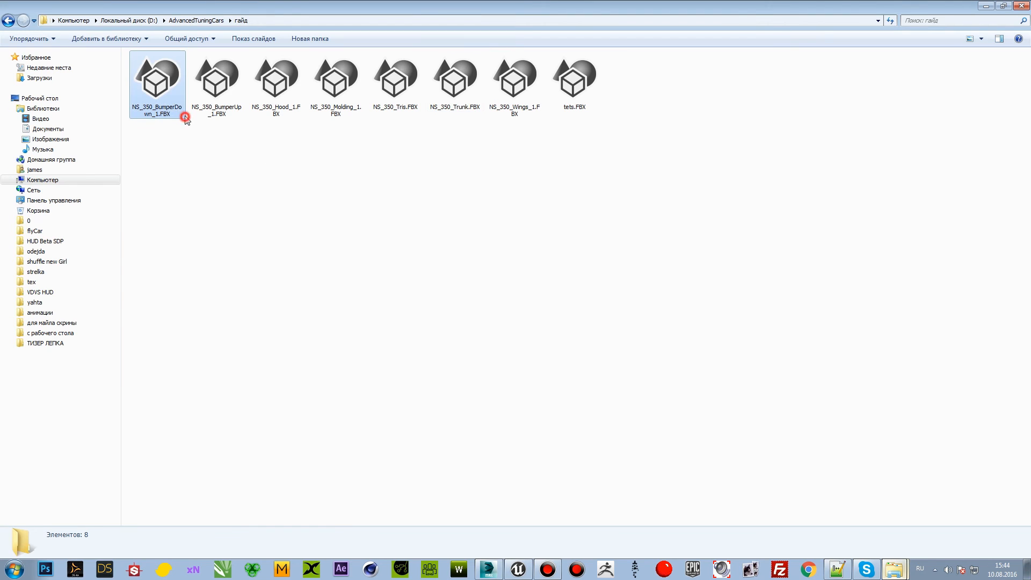
pyautogui.keyDown('ctrl'); pyautogui.click(218, 105); pyautogui.keyUp('ctrl')
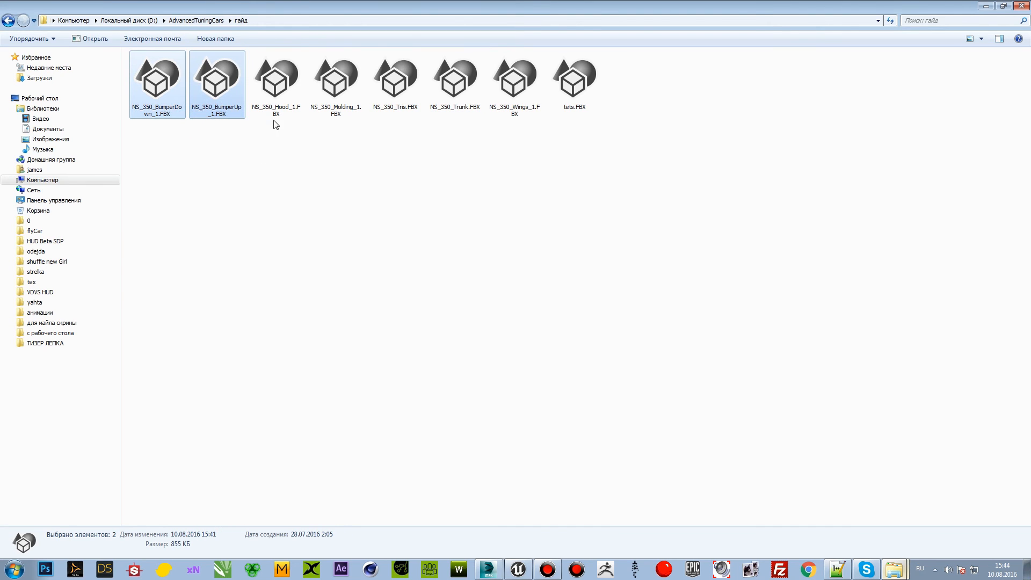
pyautogui.keyDown('ctrl'); pyautogui.click(276, 114); pyautogui.keyUp('ctrl')
pyautogui.keyDown('ctrl'); pyautogui.click(336, 112); pyautogui.keyUp('ctrl')
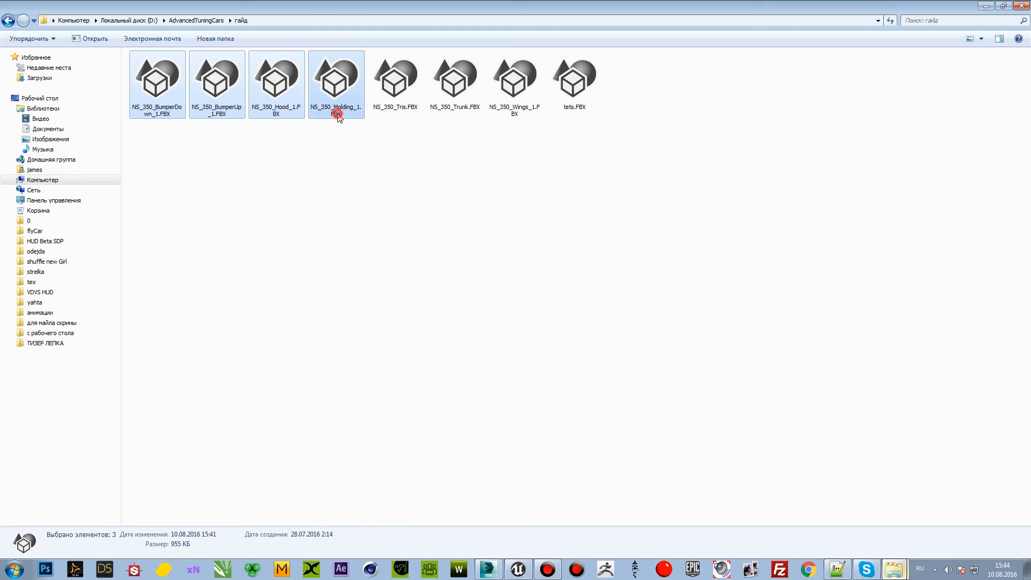
pyautogui.keyDown('ctrl'); pyautogui.click(454, 103); pyautogui.keyUp('ctrl')
pyautogui.keyDown('ctrl'); pyautogui.click(518, 111); pyautogui.keyUp('ctrl')
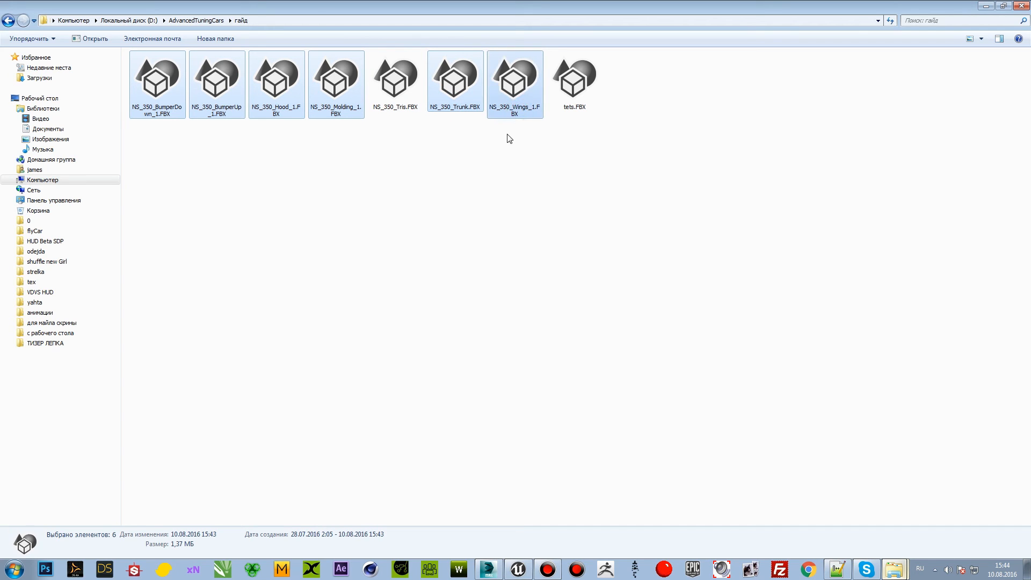
# Step: Bring the selected FBX files into the Meshes/Tuning/NS_350 content folder in Unreal Editor
pyautogui.moveTo(454, 96); pyautogui.dragTo(156, 437)
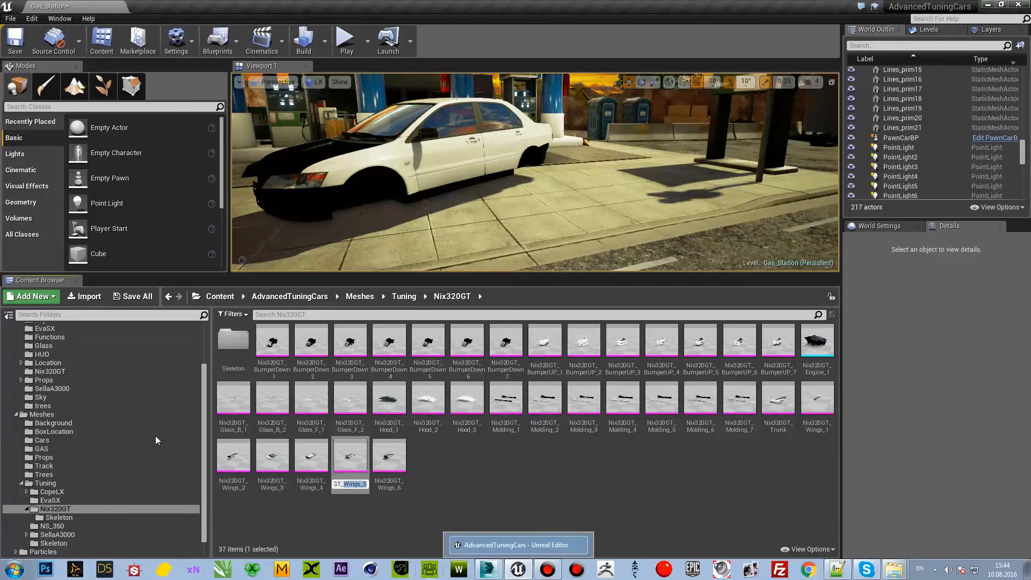
pyautogui.click(67, 526)
pyautogui.hotkey('alt', 'Tab')
pyautogui.moveTo(336, 89); pyautogui.dragTo(376, 436)
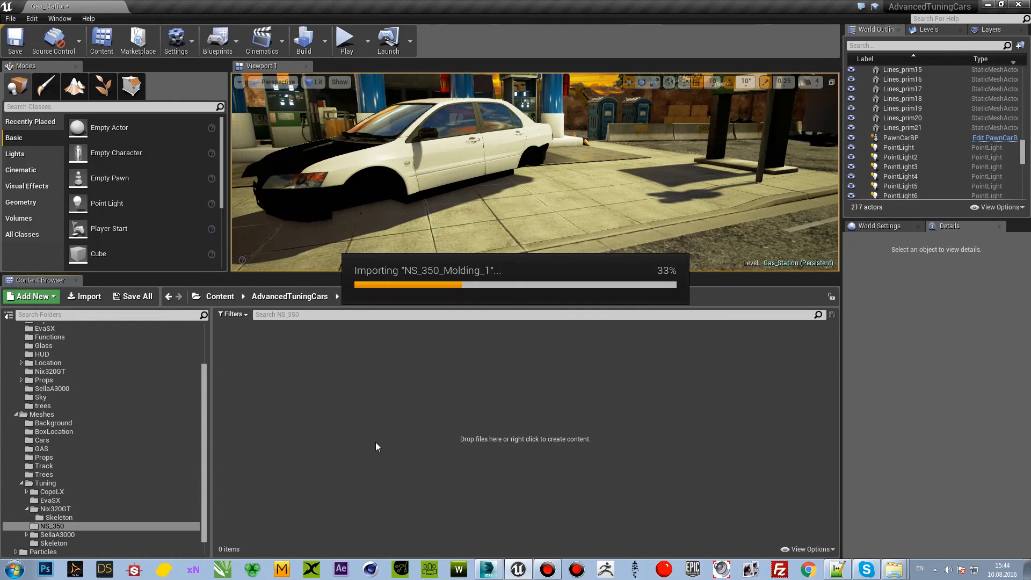
# Step: Import NS_350_Molding_1 as a skeletal mesh with Update Skeleton Reference enabled and Import Normals as the normal import method
pyautogui.moveTo(510, 244); pyautogui.dragTo(566, 108)
pyautogui.click(537, 148)
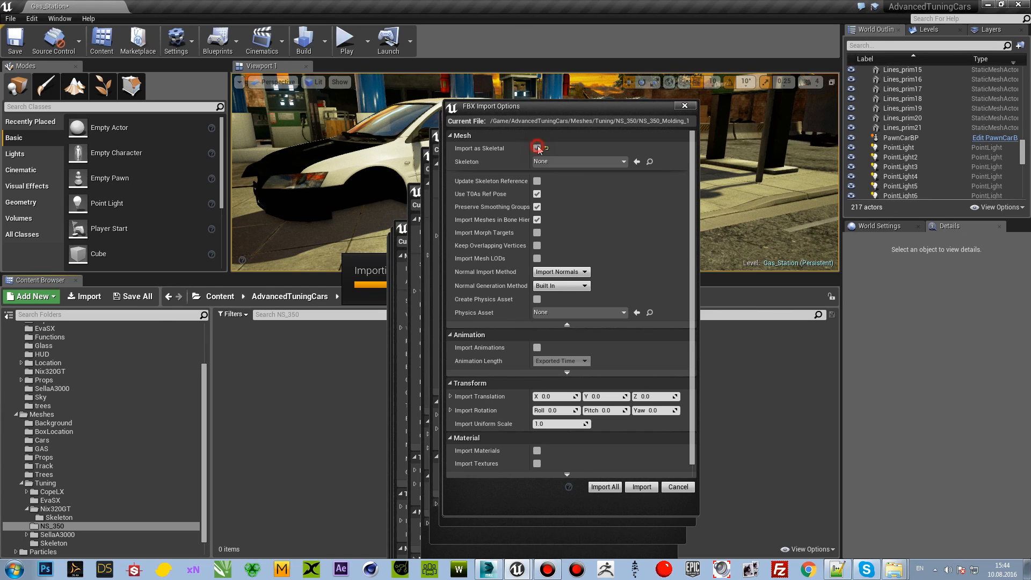
pyautogui.click(537, 181)
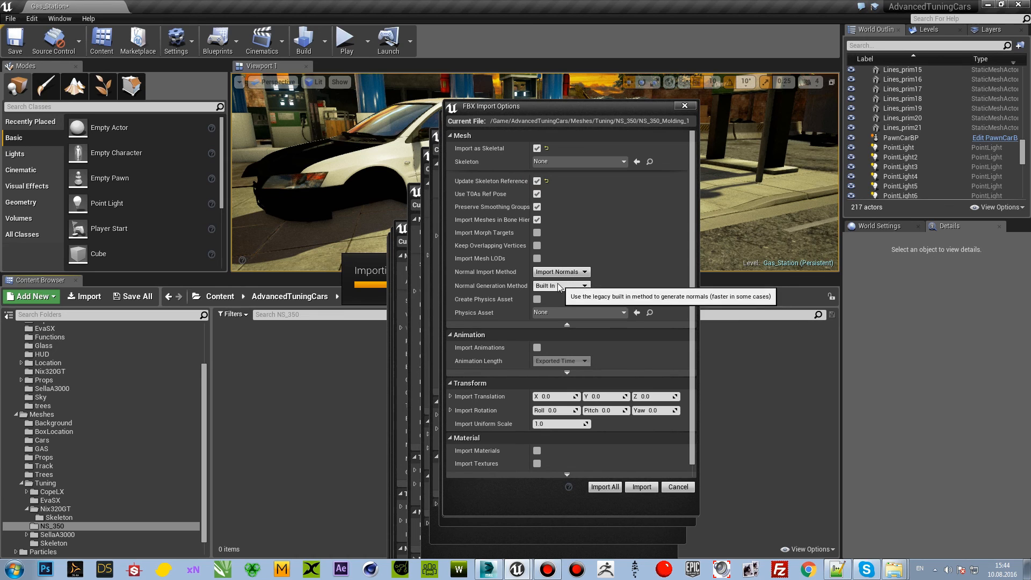
pyautogui.click(569, 273)
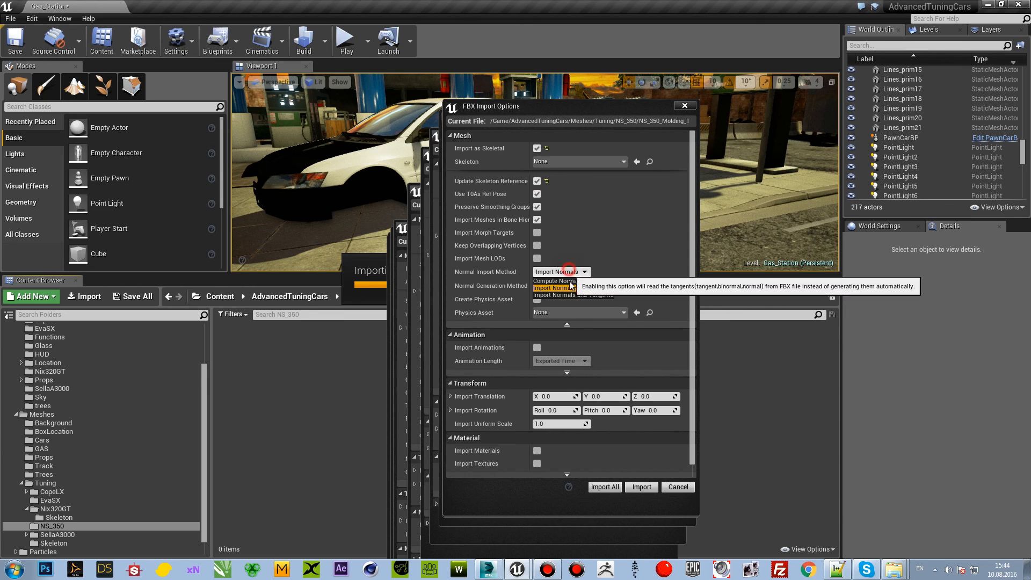
pyautogui.click(567, 287)
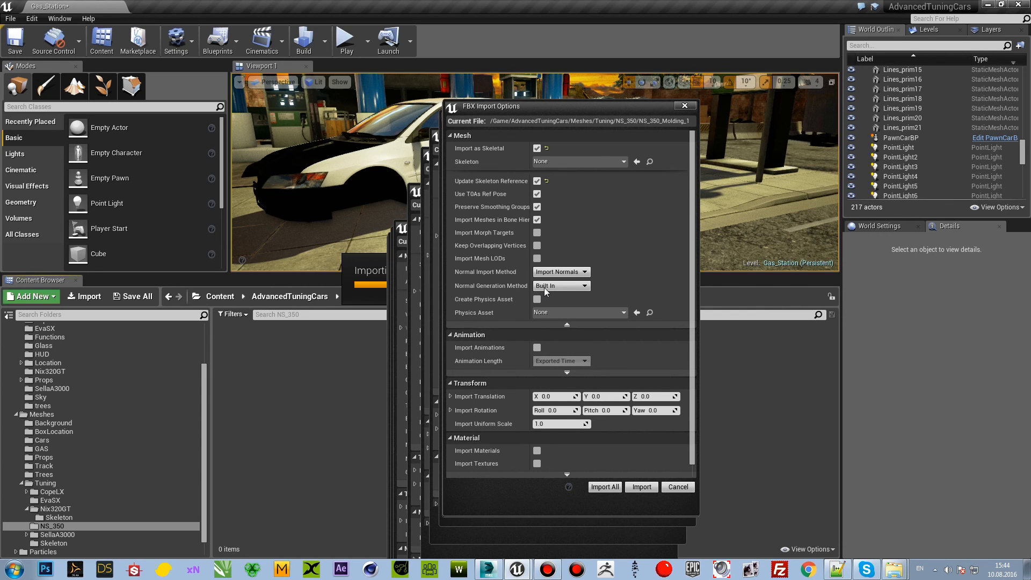
pyautogui.click(636, 488)
# Step: Import all the remaining NS_350 parts with the same skeletal mesh options and save the Gas_Station map
pyautogui.click(513, 245)
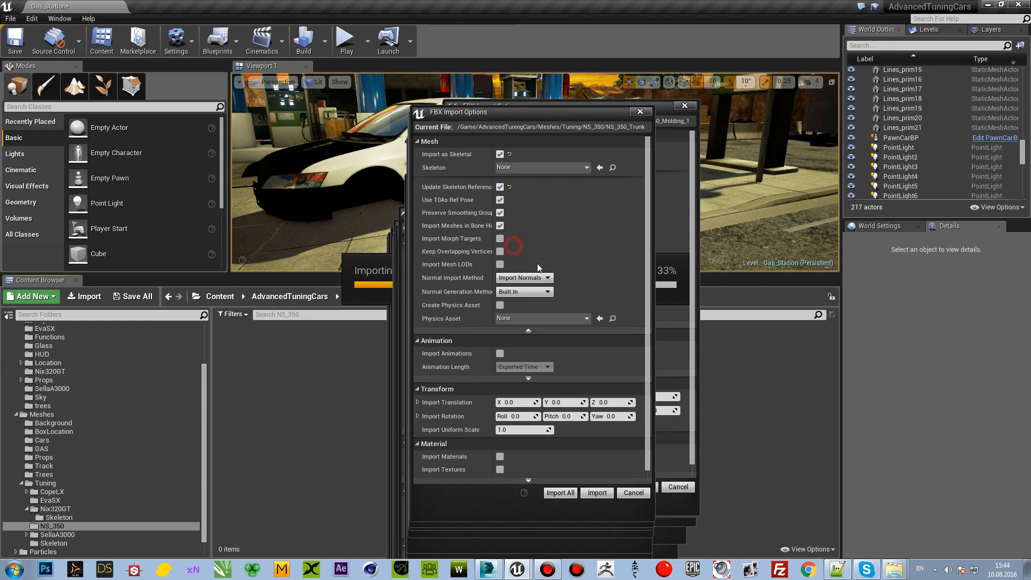
pyautogui.click(560, 492)
pyautogui.click(474, 434)
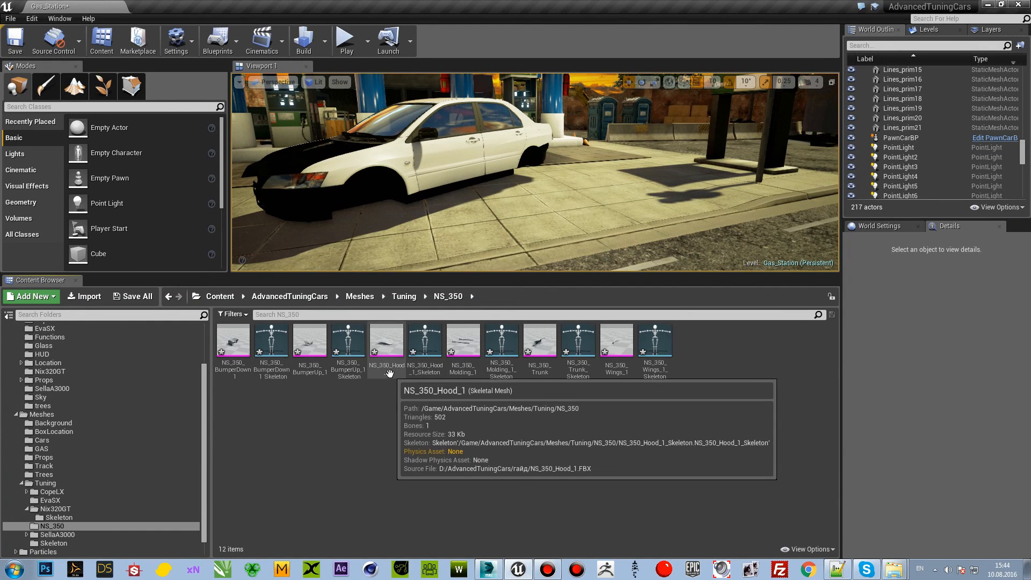
pyautogui.hotkey('ctrl', 's')
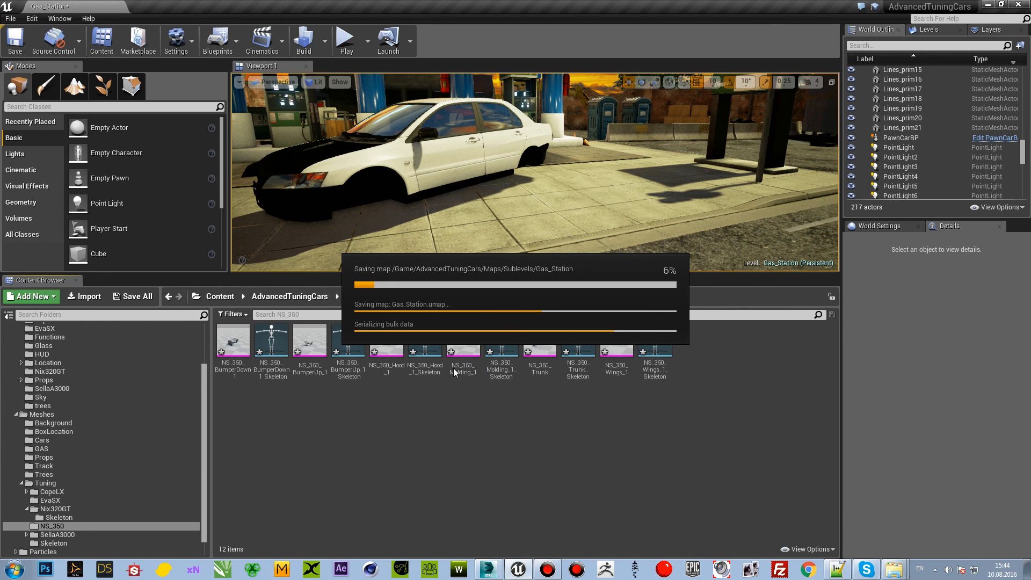
# Step: Create a folder named Skeleton inside the NS_350 content folder
pyautogui.rightClick(287, 441)
pyautogui.click(322, 172)
pyautogui.write('Skeleton')
pyautogui.press('Return')
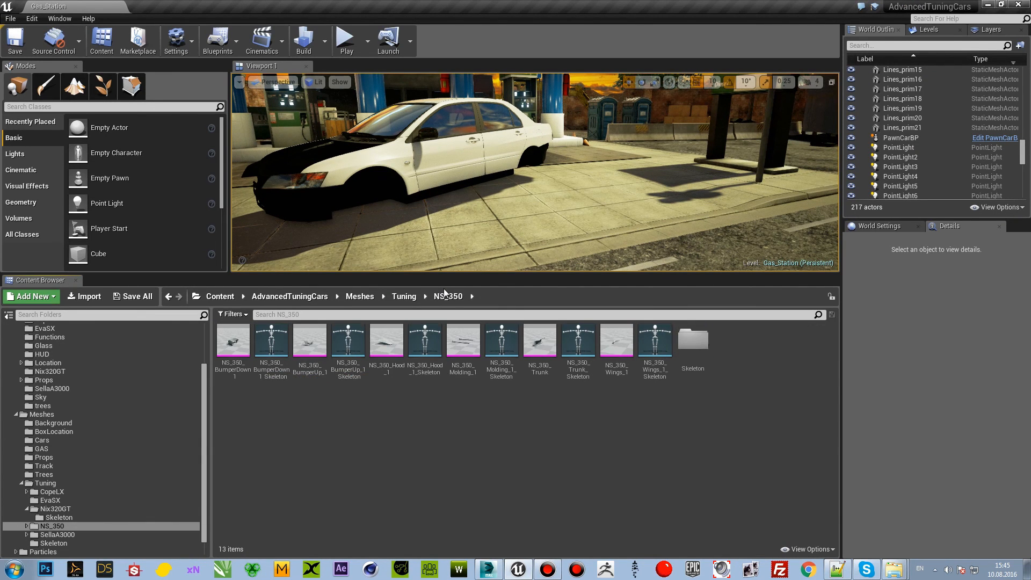
# Step: Move the six NS_350 skeleton assets into the new Skeleton folder
pyautogui.click(287, 364)
pyautogui.keyDown('ctrl'); pyautogui.click(501, 342); pyautogui.keyUp('ctrl')
pyautogui.keyDown('ctrl'); pyautogui.click(578, 341); pyautogui.keyUp('ctrl')
pyautogui.keyDown('ctrl'); pyautogui.click(655, 341); pyautogui.keyUp('ctrl')
pyautogui.moveTo(655, 341); pyautogui.dragTo(694, 350)
pyautogui.click(720, 372)
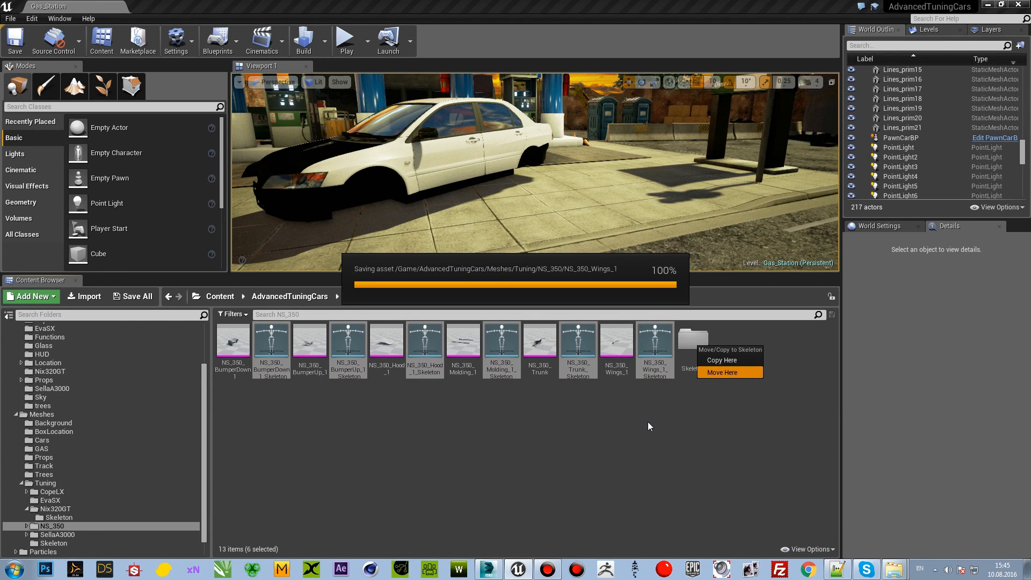
pyautogui.click(617, 428)
# Step: Inspect the NS_350_BumperDown_1 mesh from several sides and check its Element 0 material slot by toggling the highlight, and close it
pyautogui.doubleClick(223, 364)
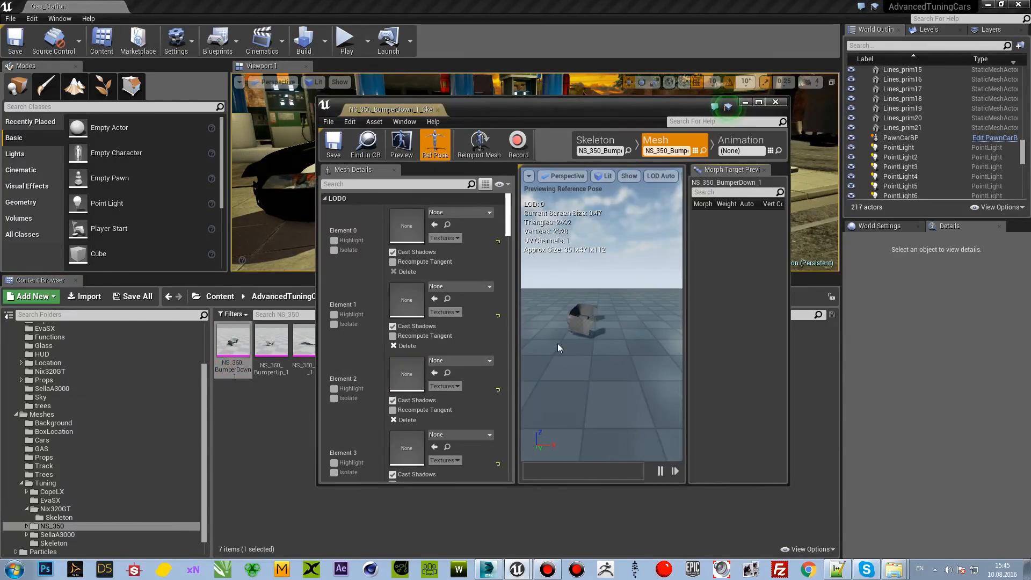
pyautogui.moveTo(575, 316); pyautogui.dragTo(587, 344, button='middle')
pyautogui.moveTo(568, 262); pyautogui.dragTo(596, 269, button='middle')
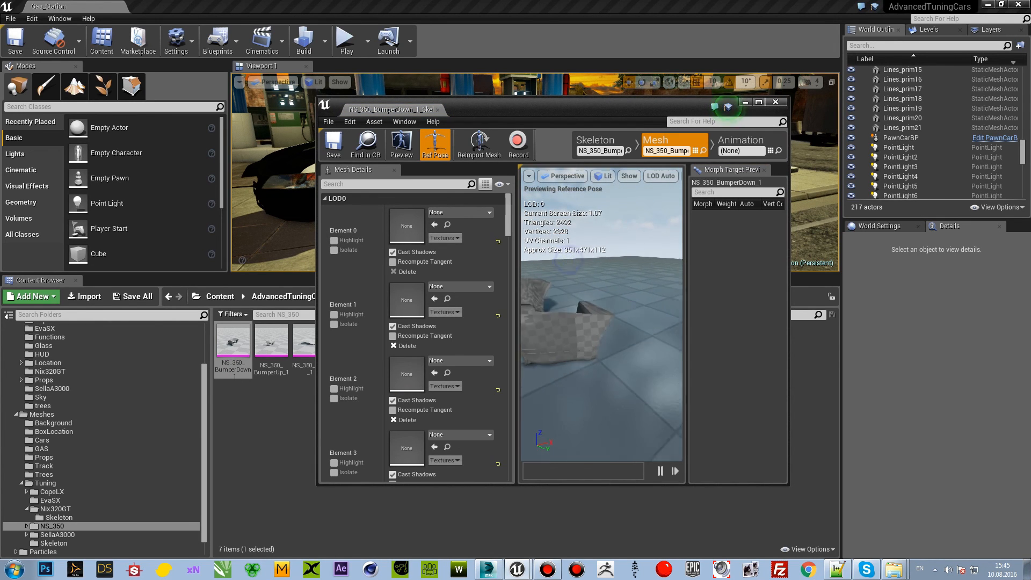
pyautogui.moveTo(569, 262); pyautogui.dragTo(543, 260, button='right')
pyautogui.click(336, 244)
pyautogui.click(335, 244)
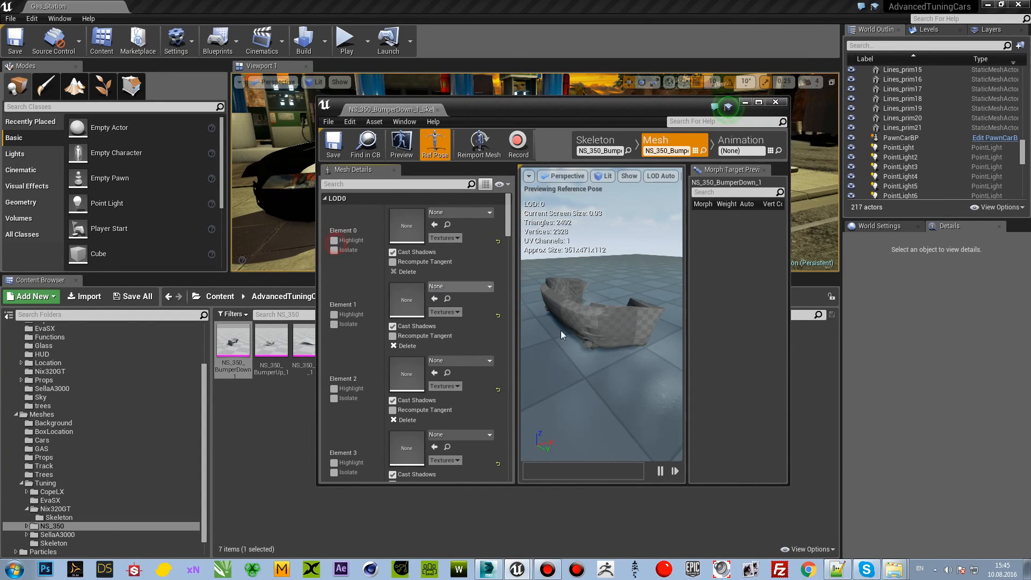
pyautogui.scroll(3, 618, 316)
pyautogui.moveTo(621, 319); pyautogui.dragTo(632, 315, button='right')
pyautogui.click(334, 240)
pyautogui.click(775, 102)
pyautogui.click(446, 441)
pyautogui.scroll(1, 188, 449)
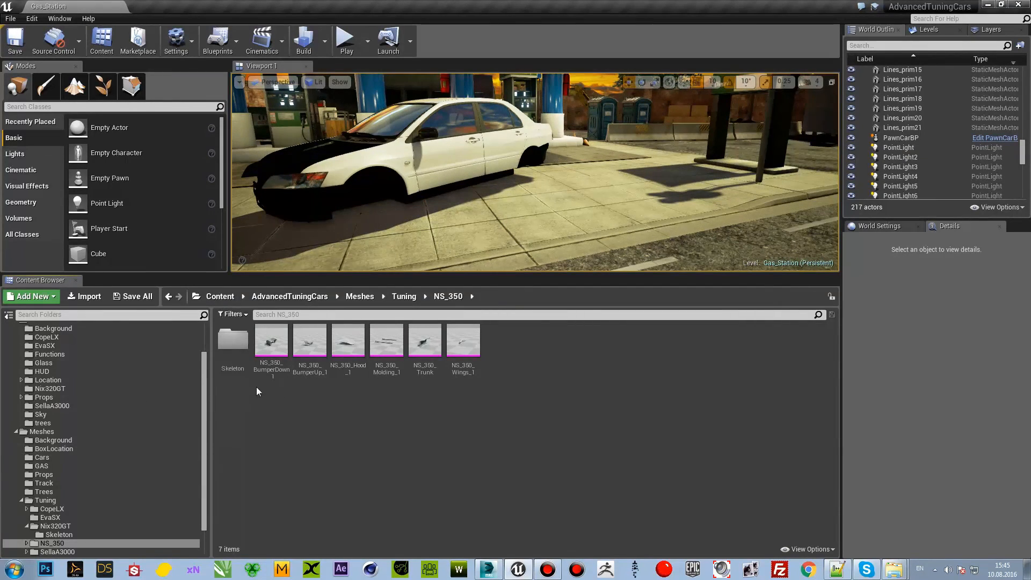
pyautogui.moveTo(473, 215); pyautogui.dragTo(505, 195, button='right')
pyautogui.scroll(3, 539, 220)
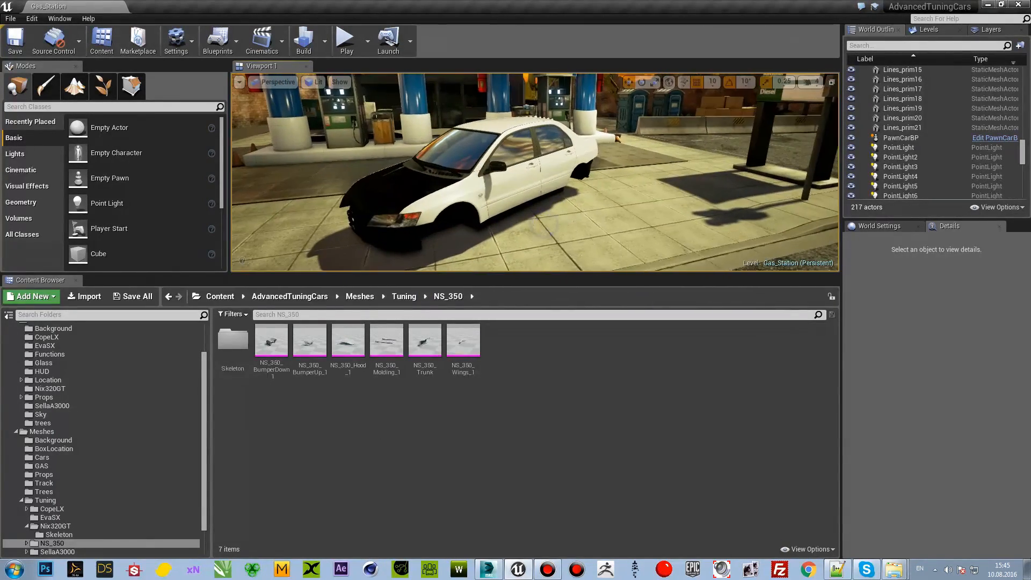
pyautogui.moveTo(520, 243)
pyautogui.mouseDown(button='right')
pyautogui.moveTo(534, 228)
pyautogui.moveTo(526, 236)
pyautogui.mouseUp(button='right')
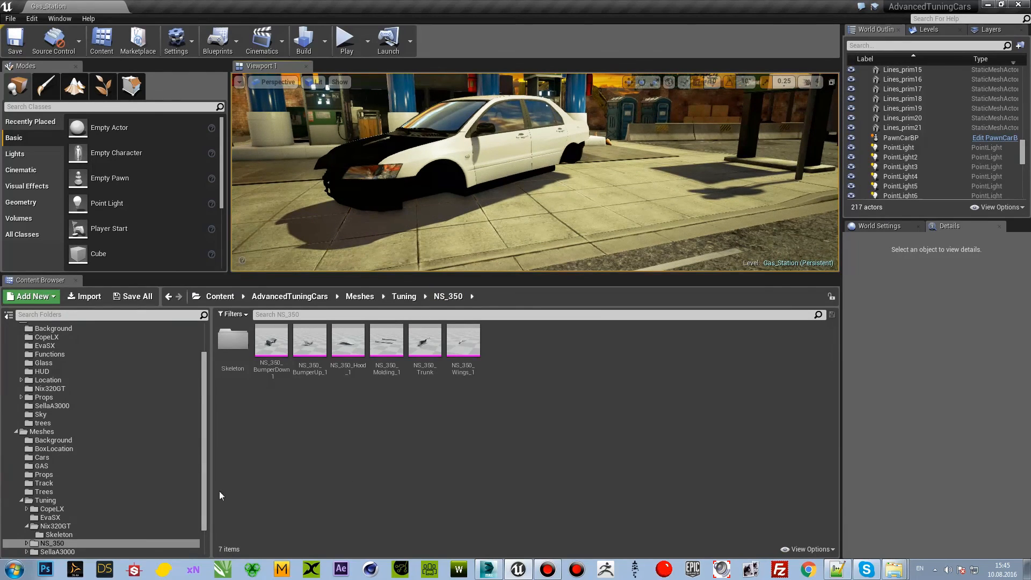
pyautogui.scroll(3, 149, 482)
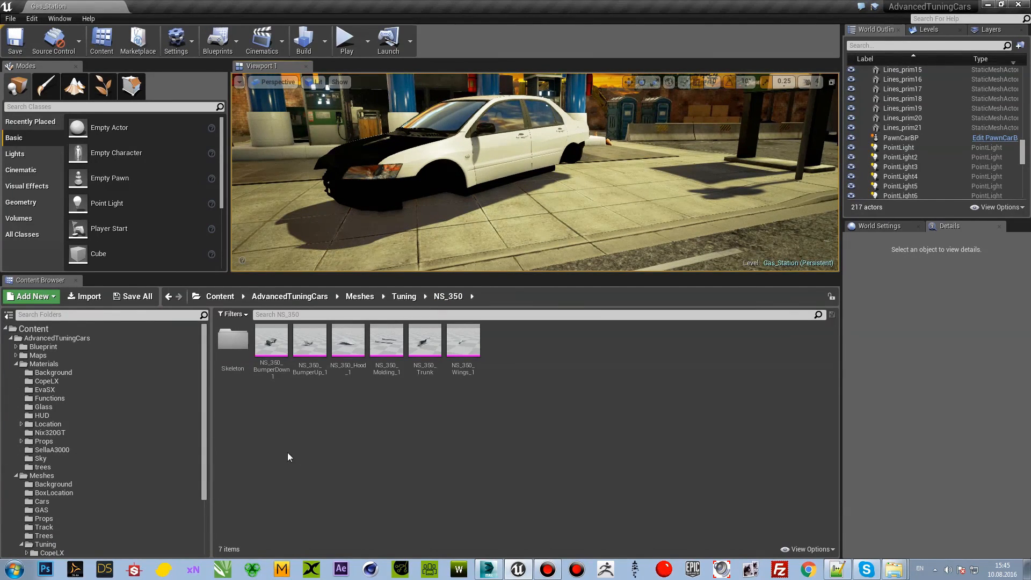